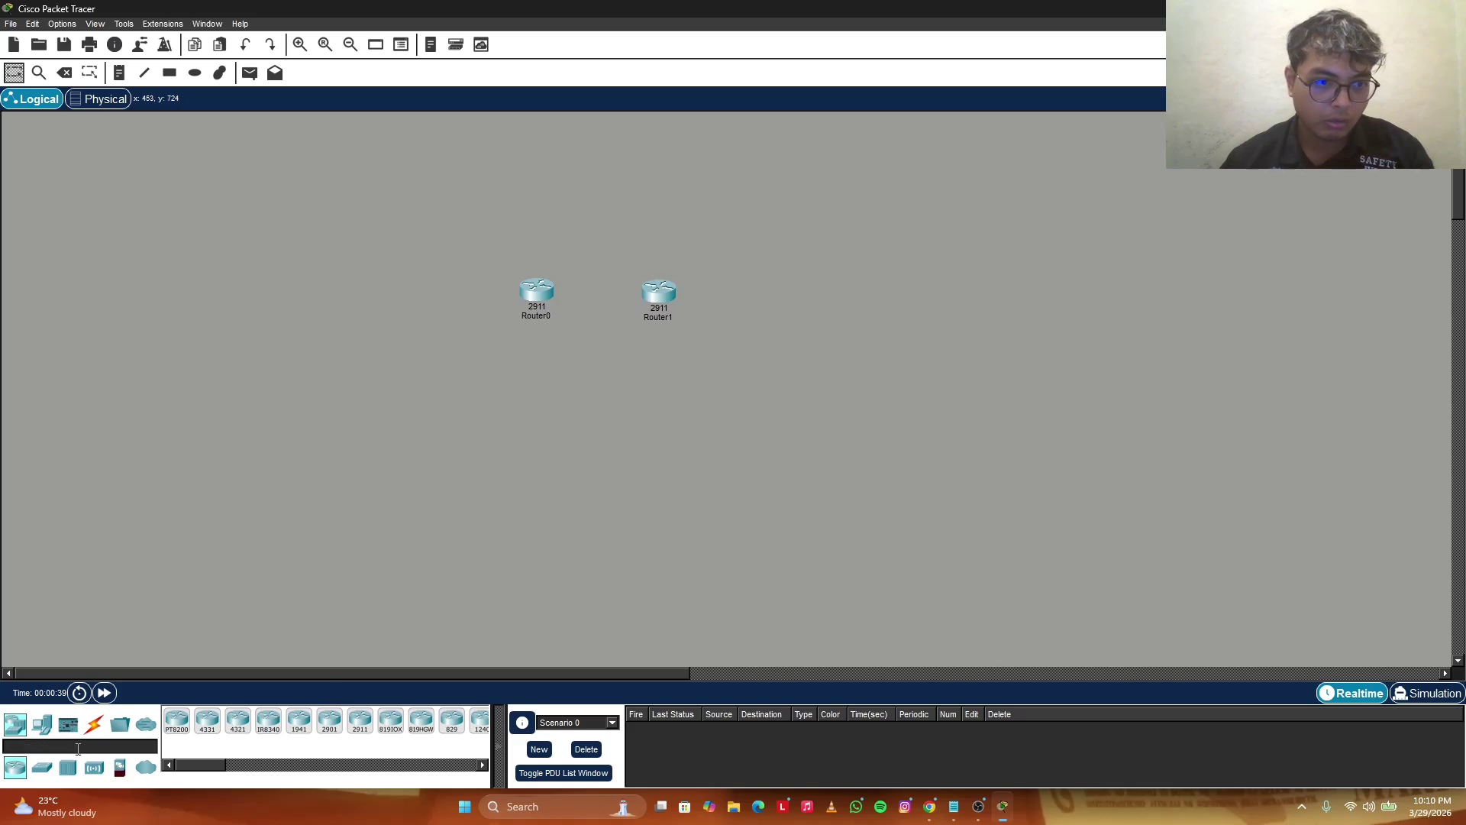
Add two 2960 switches to the workspace, placing Switch0 below Router0 and Switch1 below Router1.
left_click(41, 726)
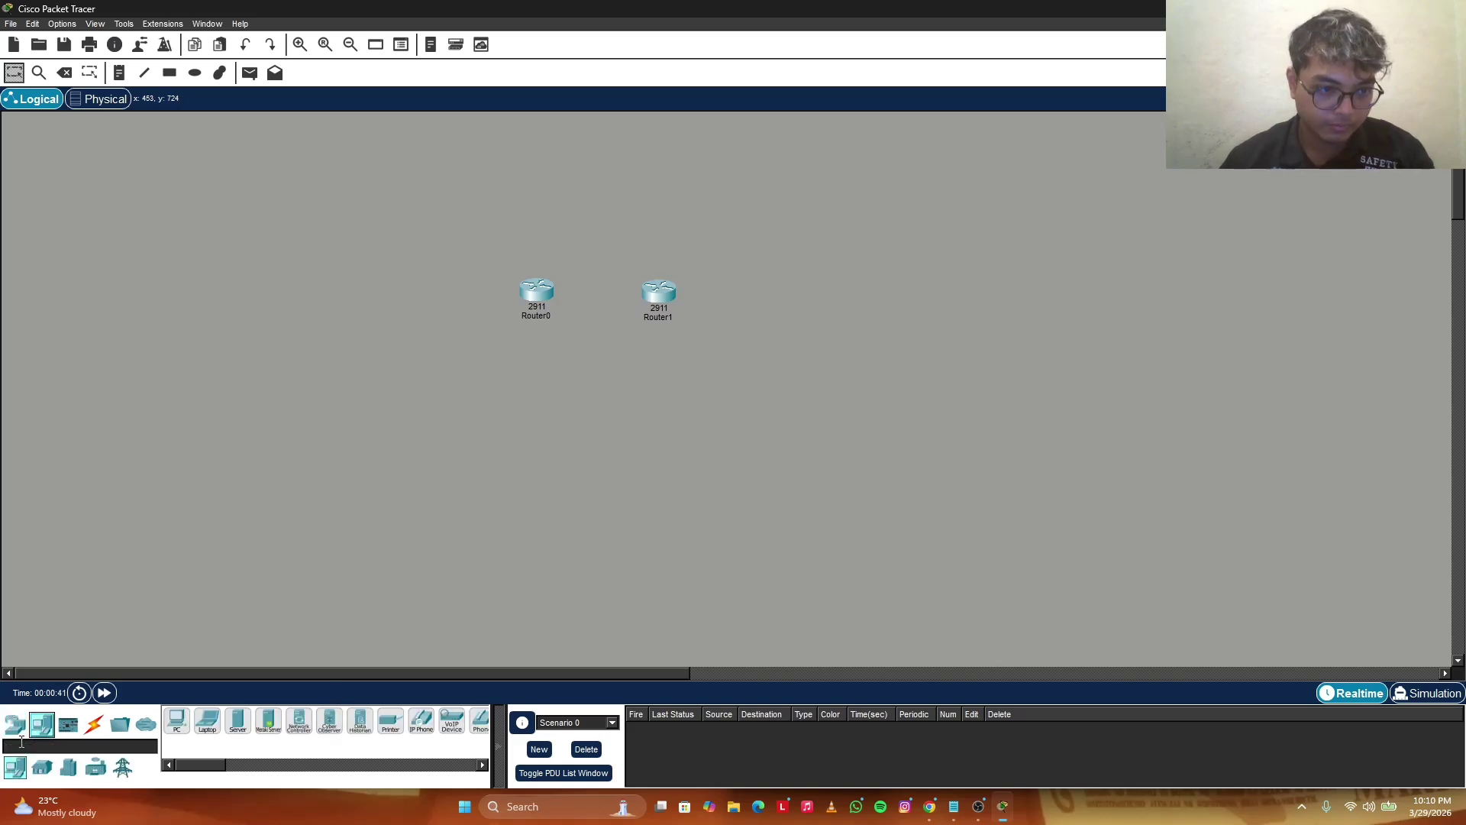
left_click(42, 767)
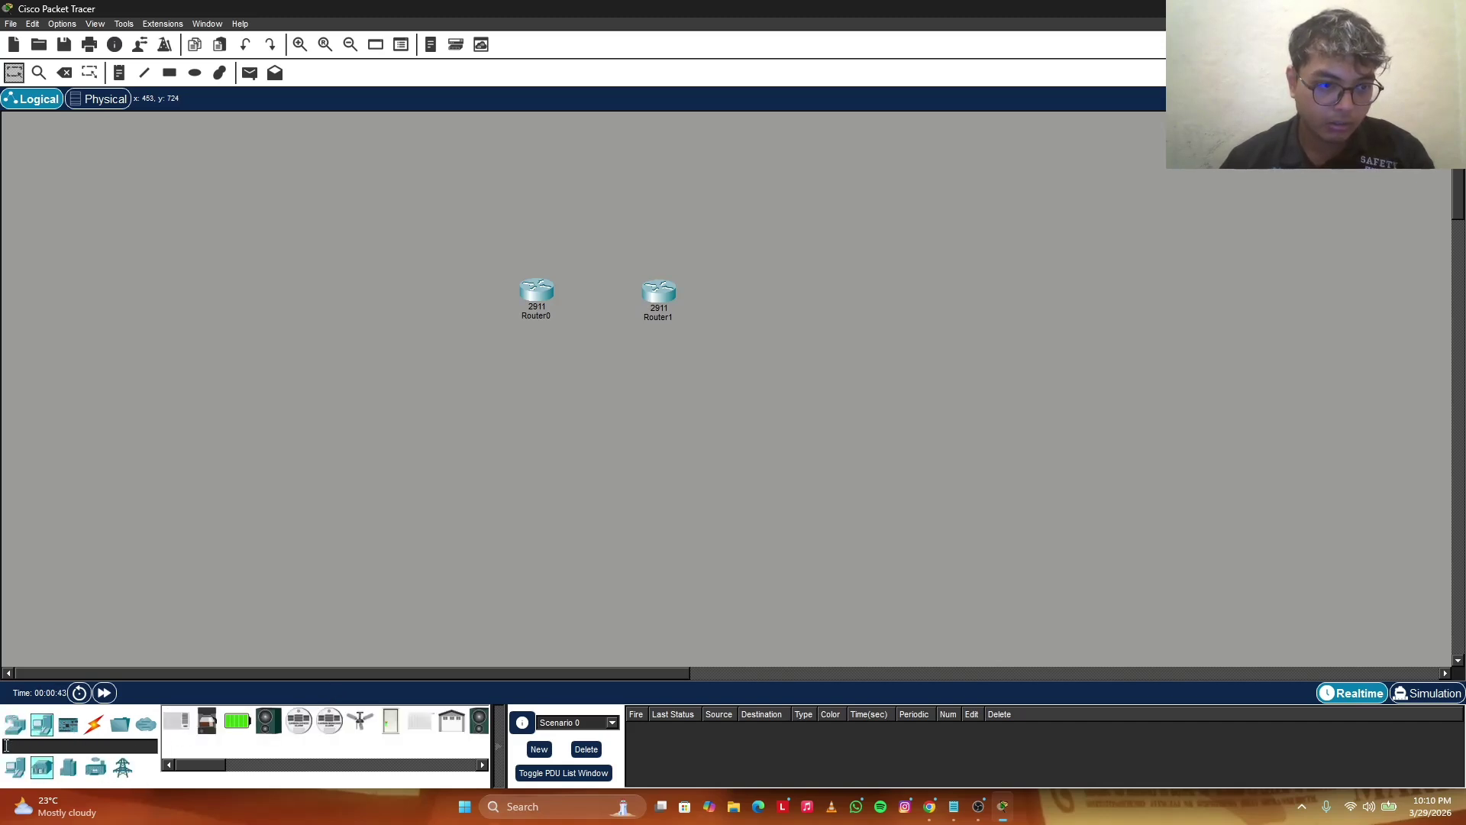
left_click(15, 724)
left_click(41, 767)
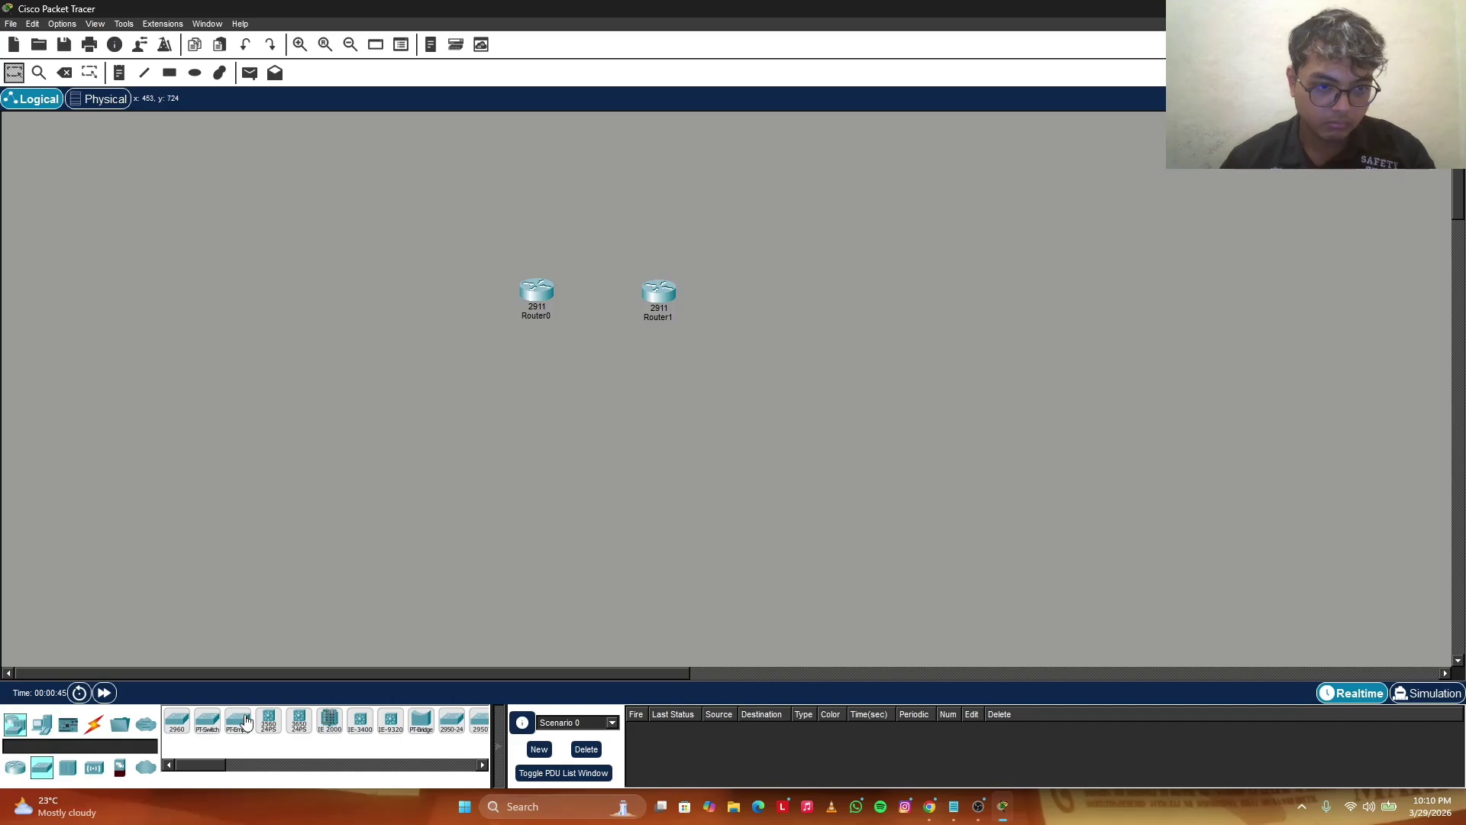
left_click(177, 721)
left_click(552, 403)
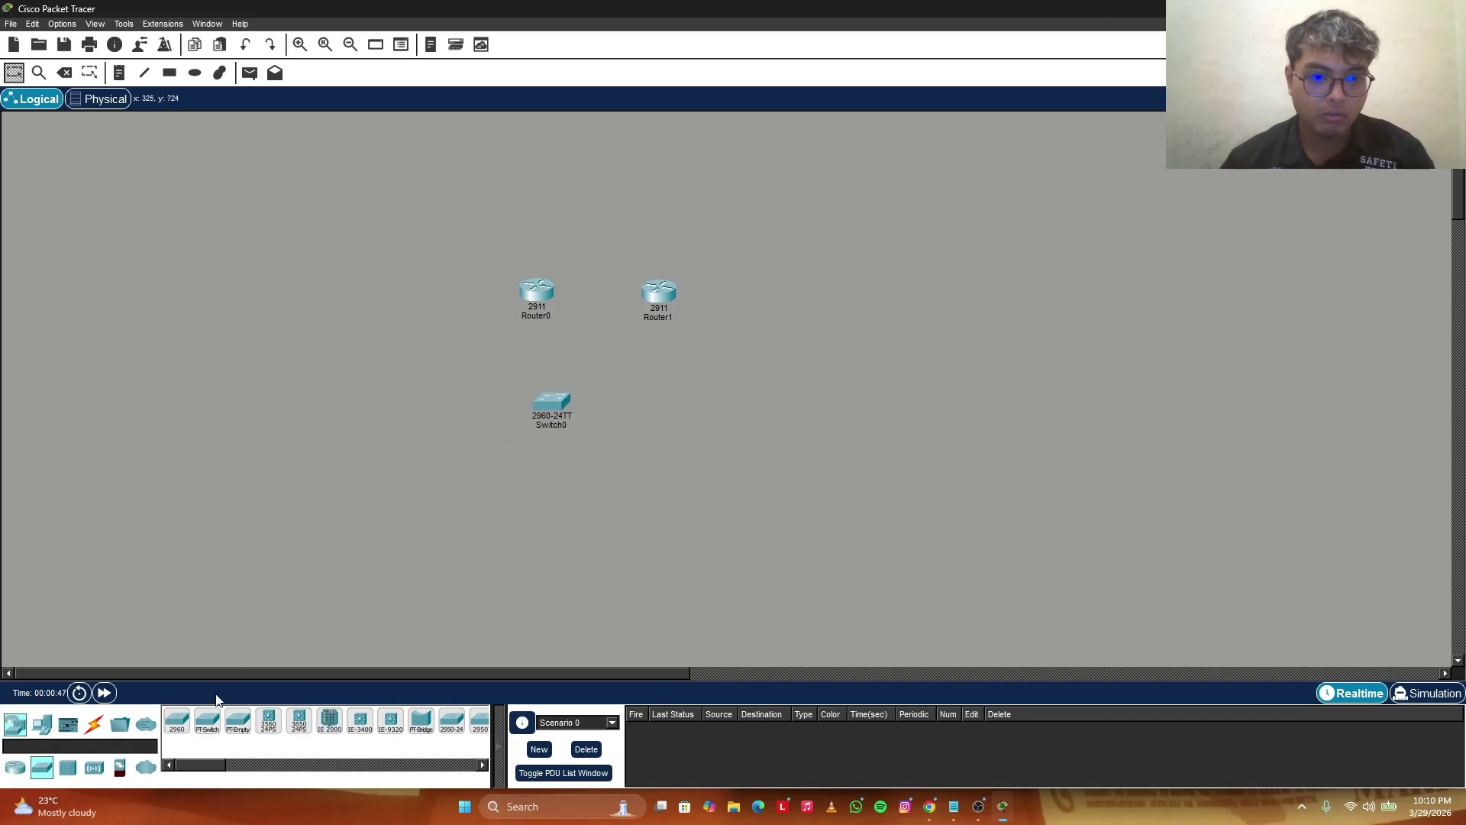
left_click(177, 721)
left_click(716, 419)
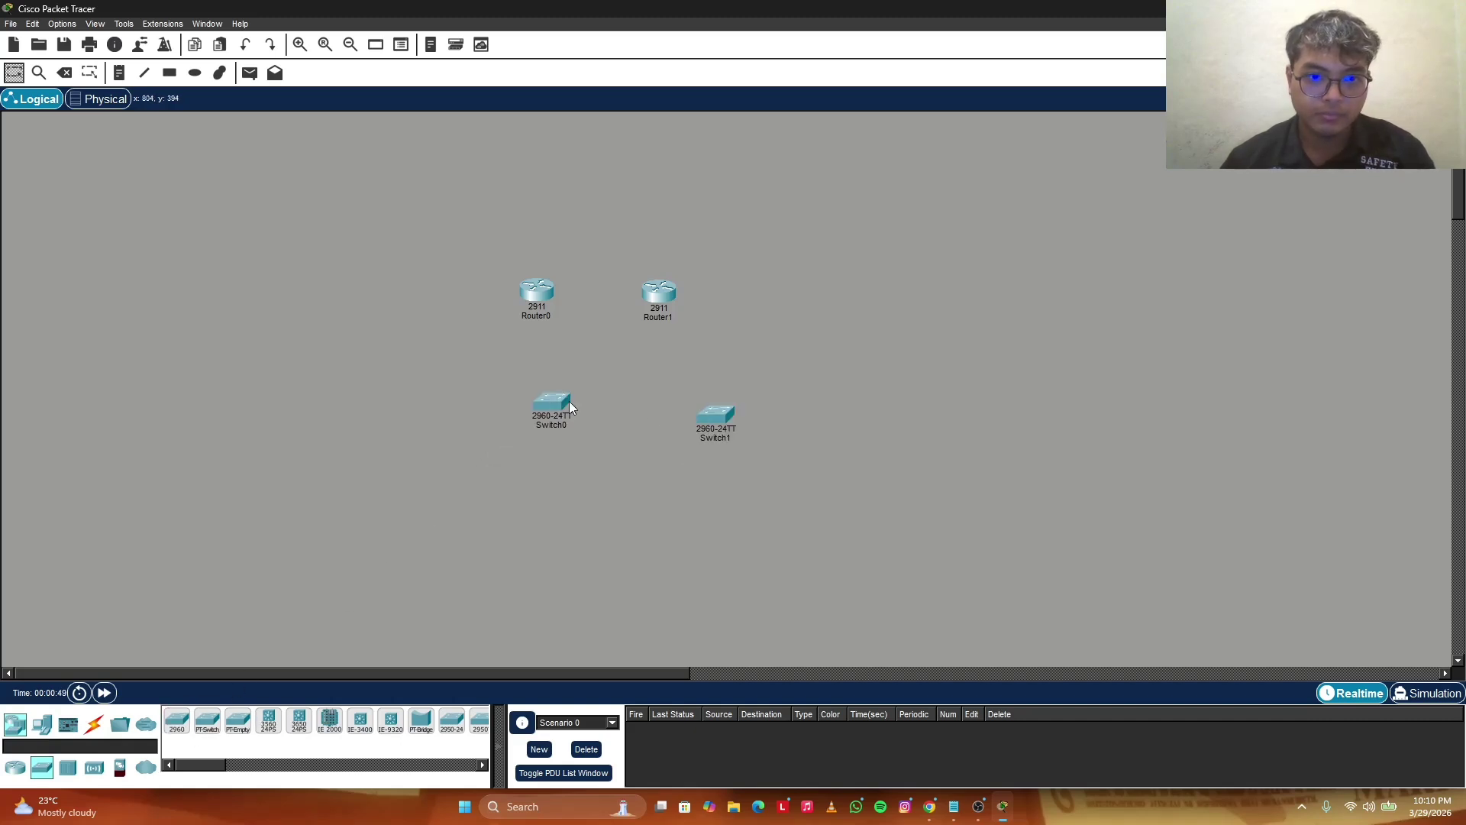
left_click_drag(550, 411, 531, 421)
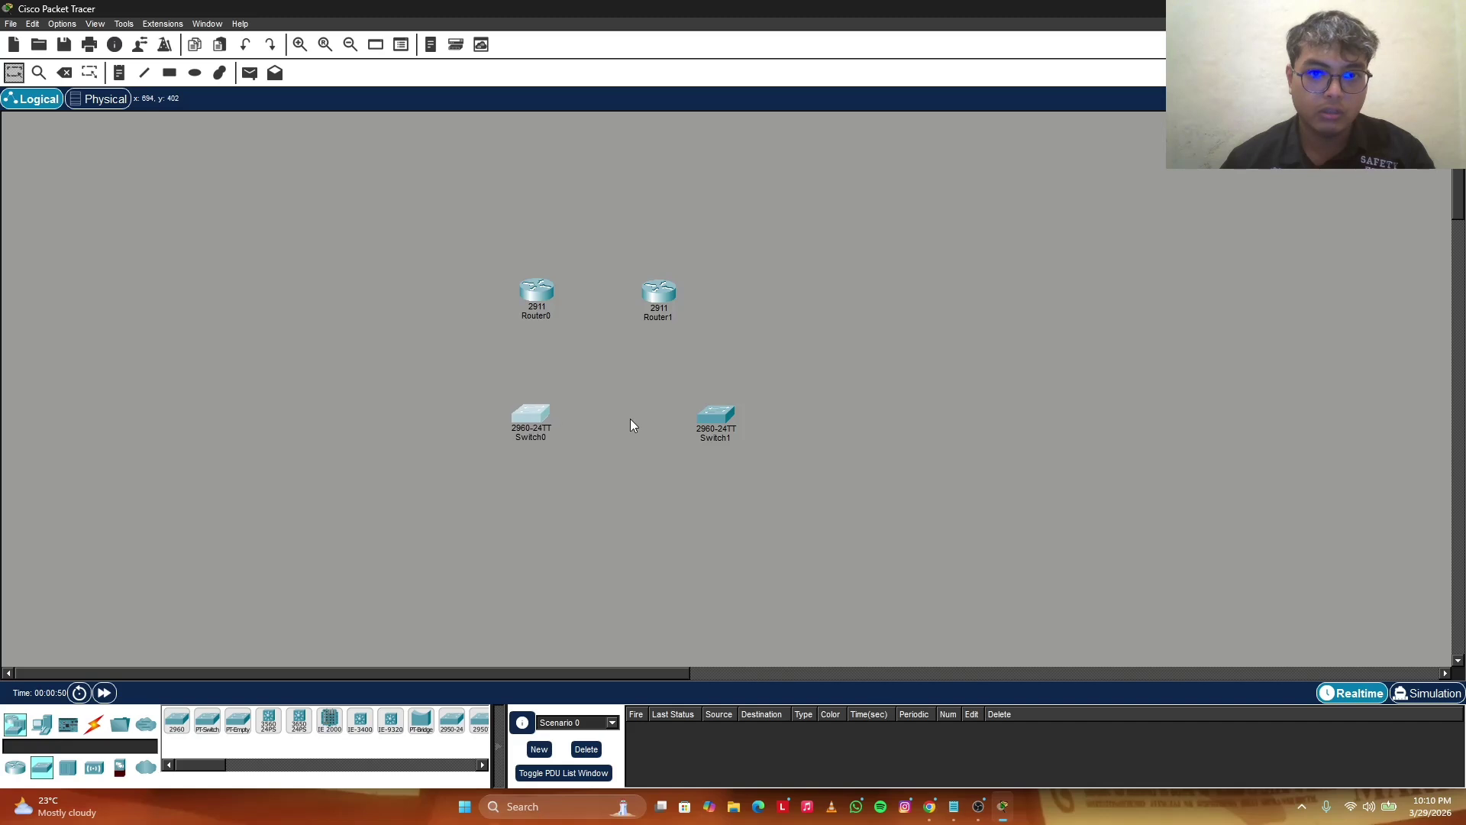
left_click_drag(710, 424, 661, 426)
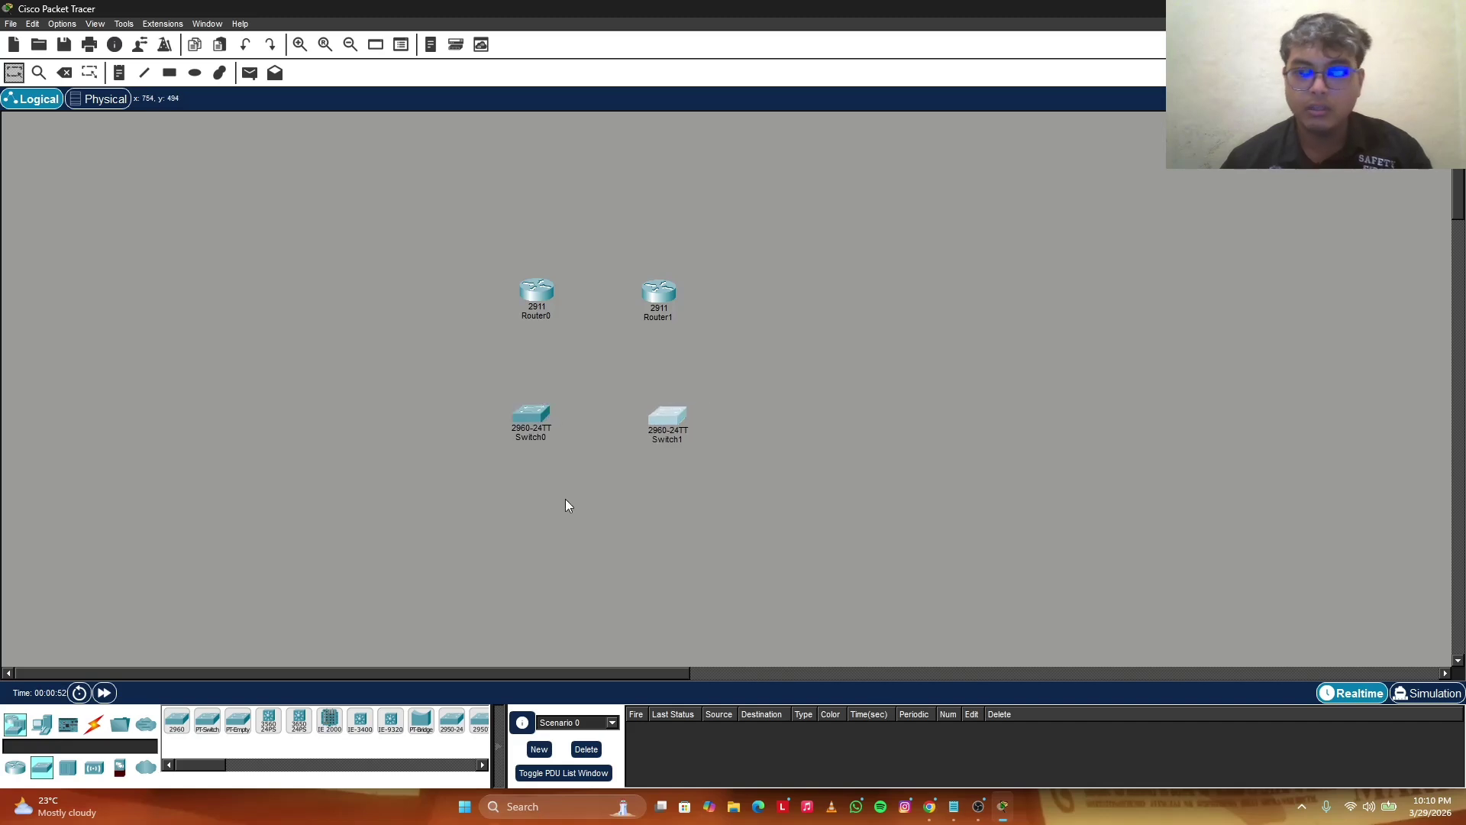
Add two PCs to the workspace, one on the outer side of each router and switch pair.
left_click(42, 724)
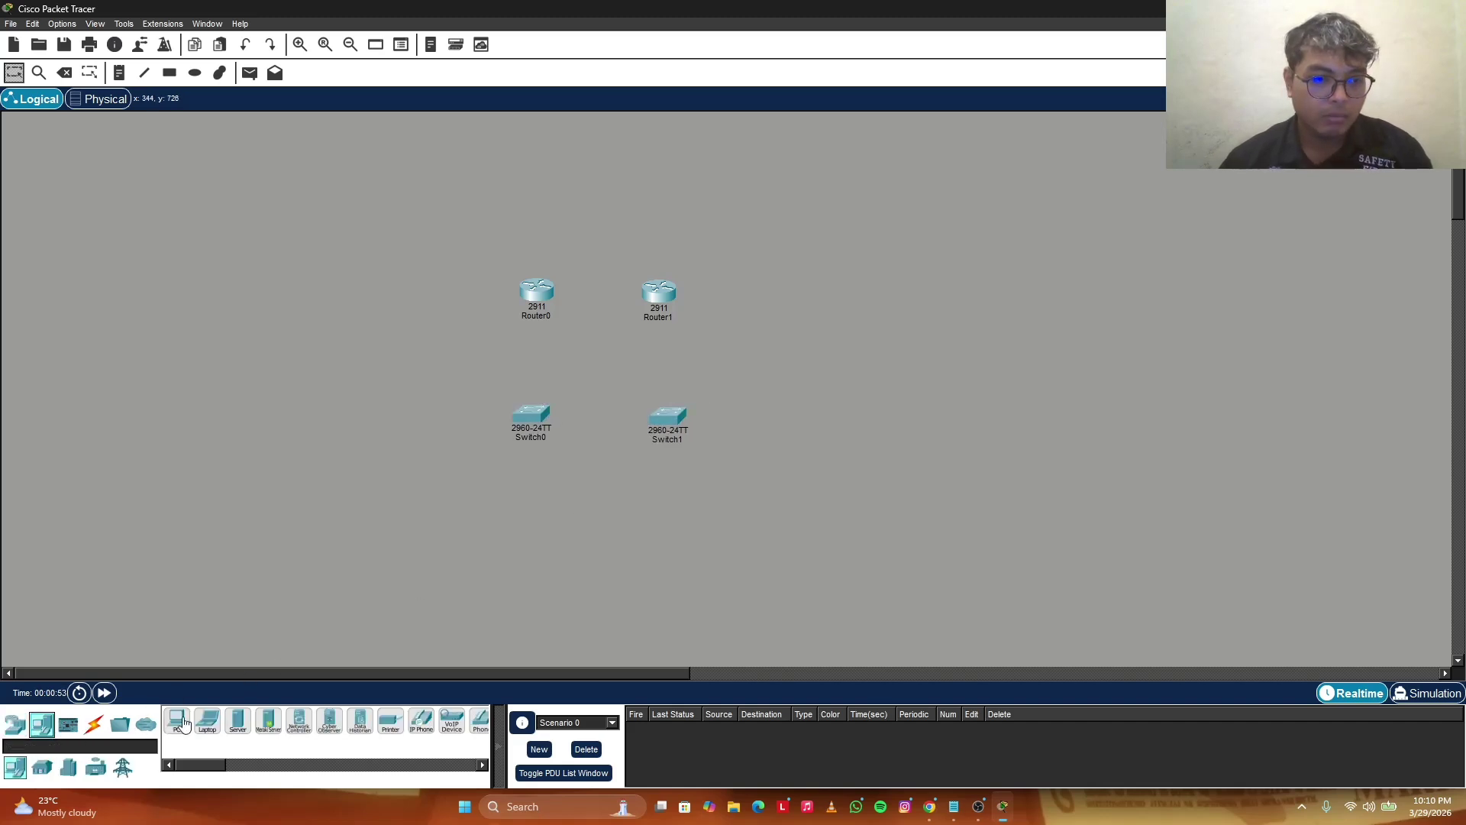
left_click(176, 720)
left_click(426, 377)
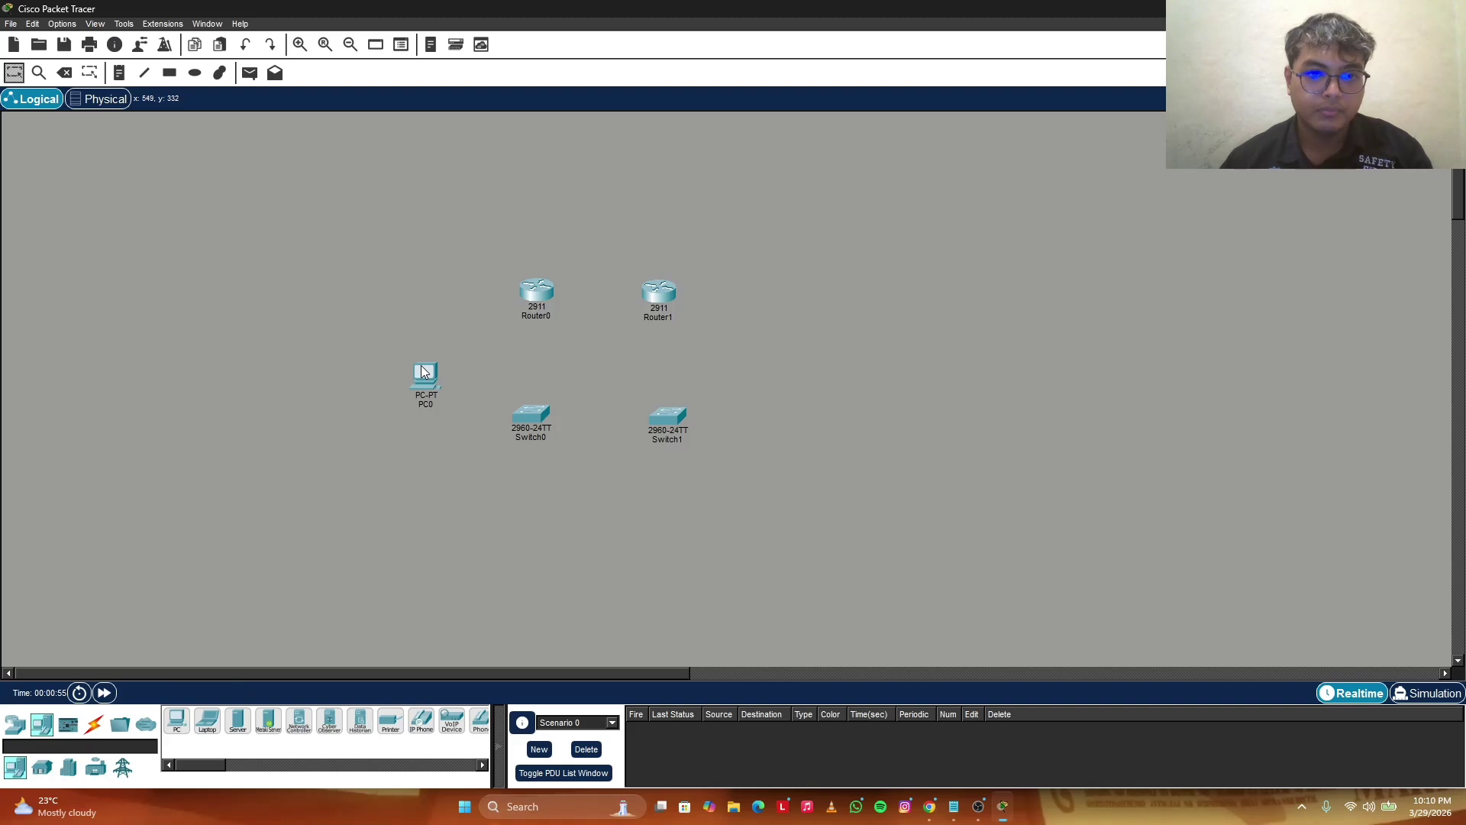
left_click_drag(426, 376, 425, 365)
left_click(176, 720)
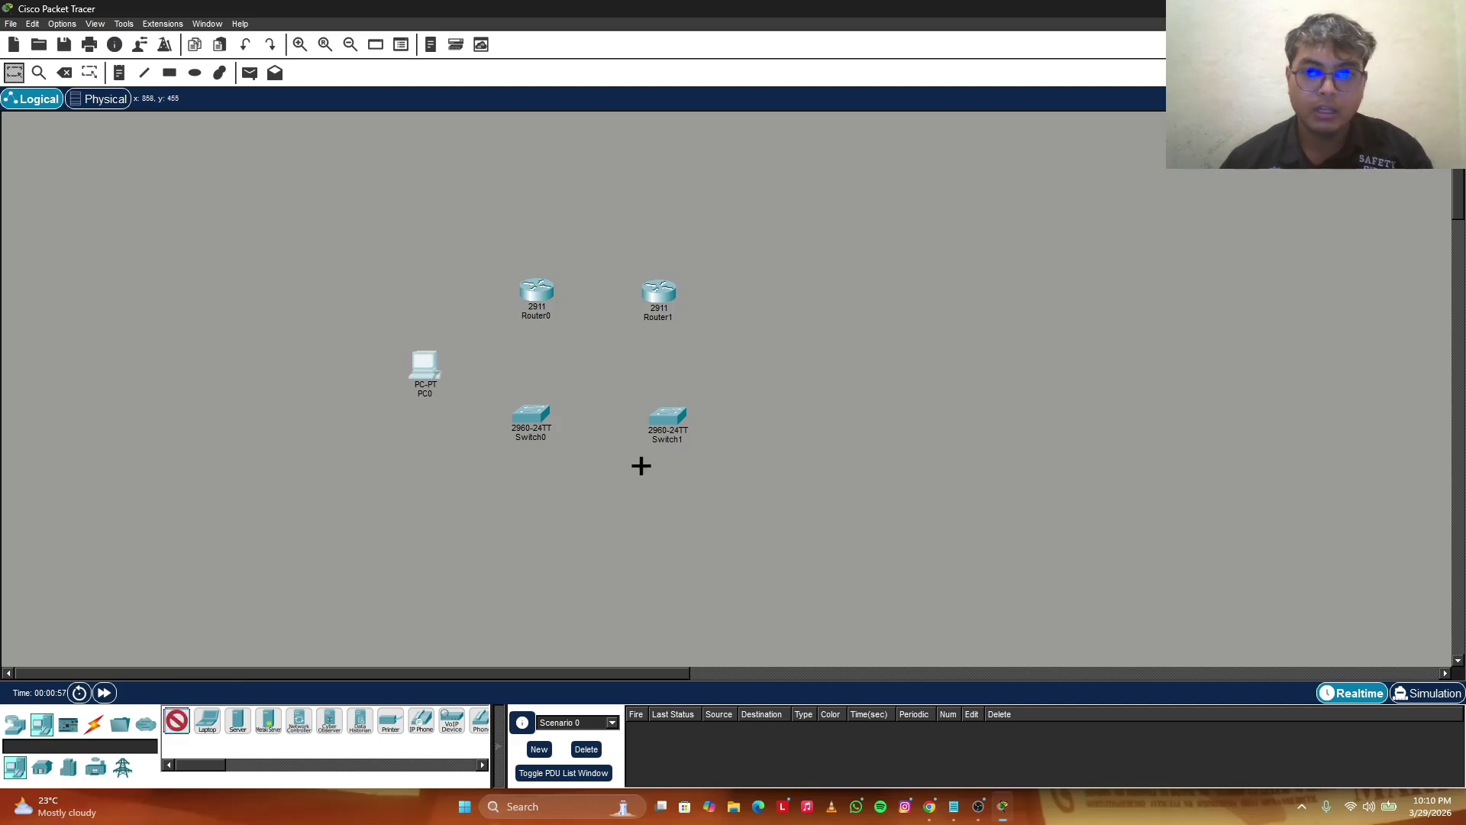
left_click(836, 352)
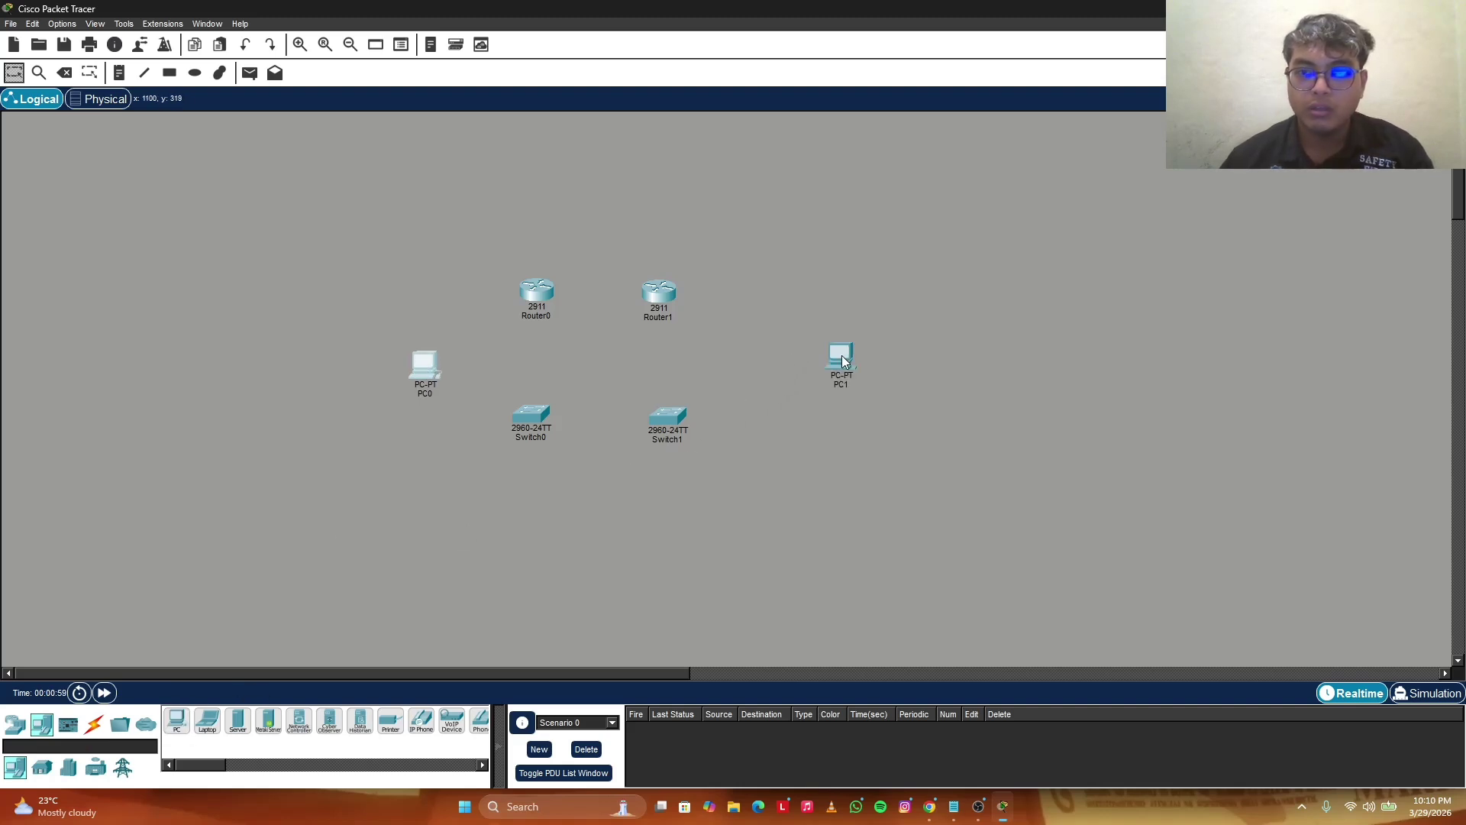
Move PC0 and PC1 closer to the routers and switches, level with each other.
left_click_drag(839, 357, 755, 366)
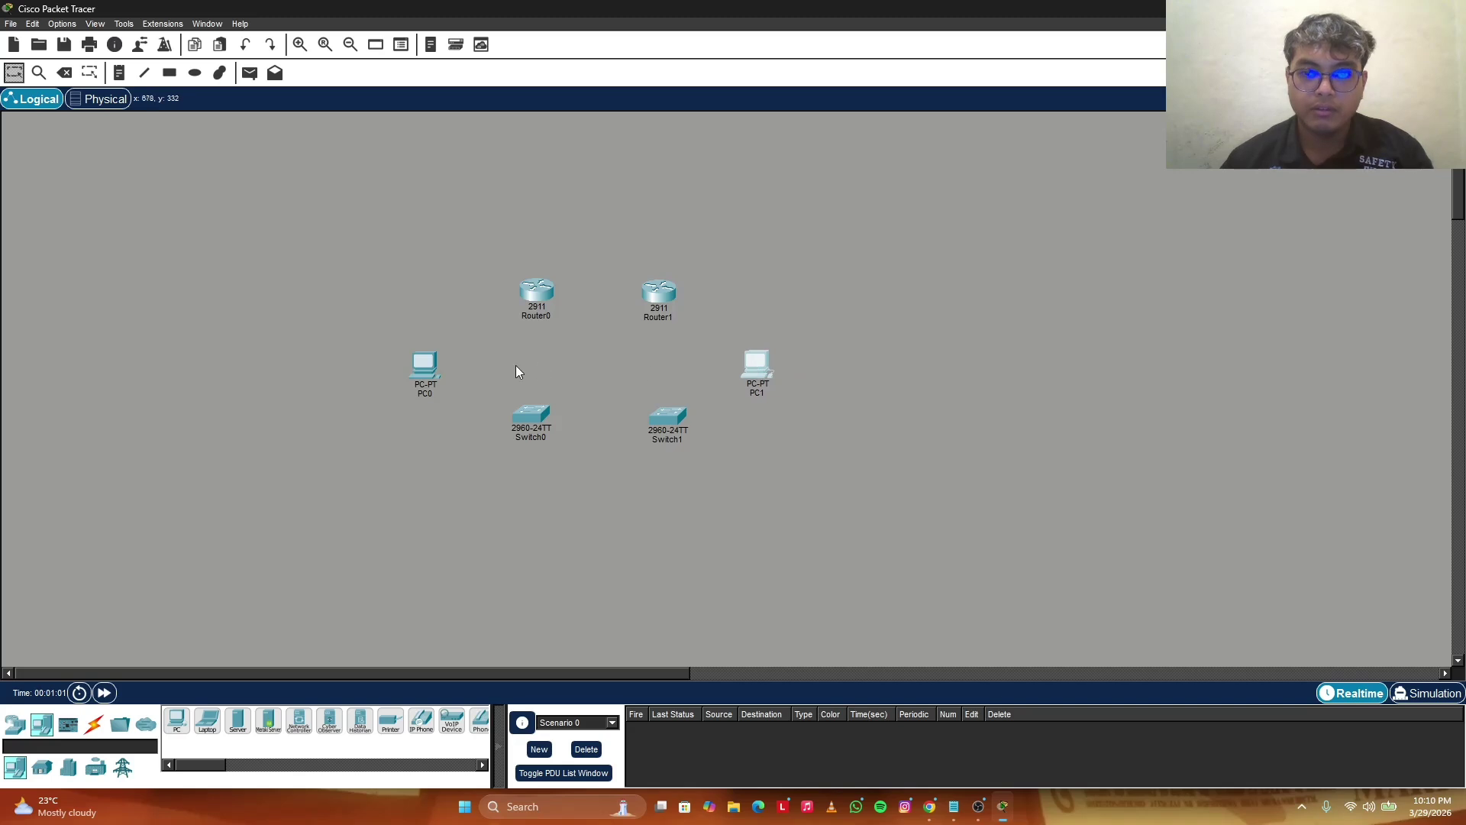
left_click(432, 362)
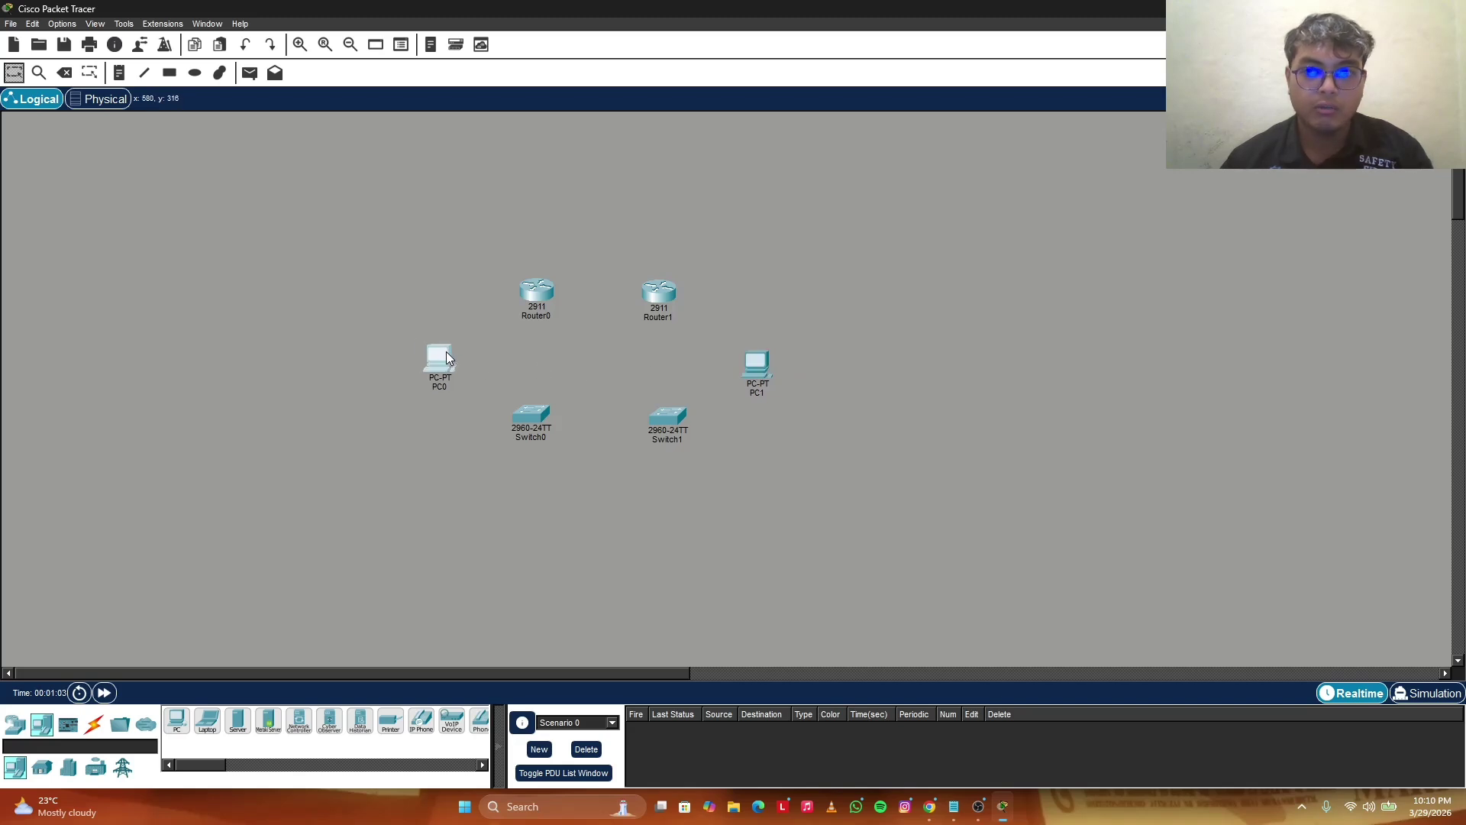
left_click(754, 369)
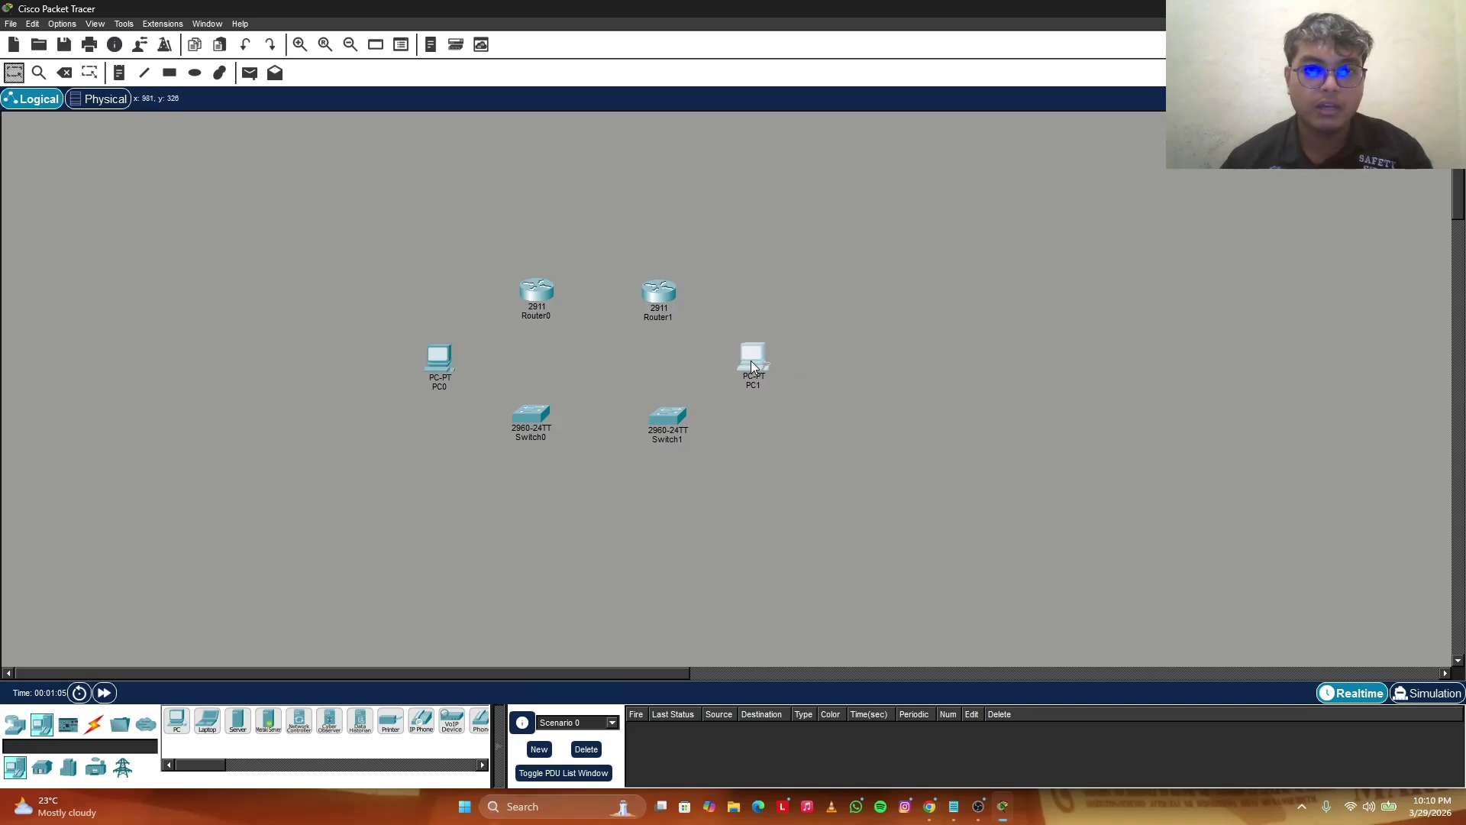
left_click(737, 451)
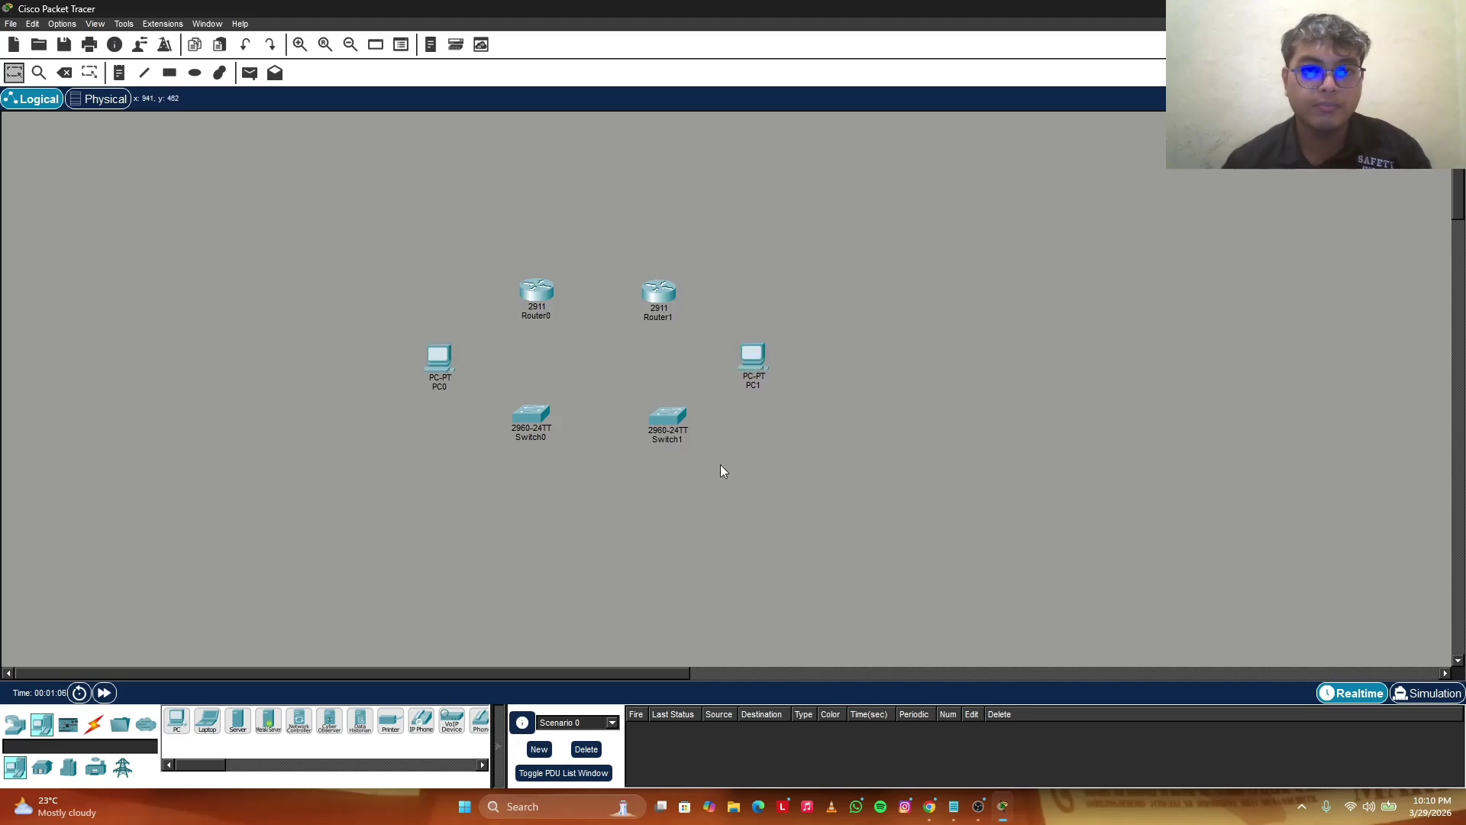
Connect PC0's FastEthernet0 to Switch0's FastEthernet0/1 with a copper straight-through cable.
left_click(100, 727)
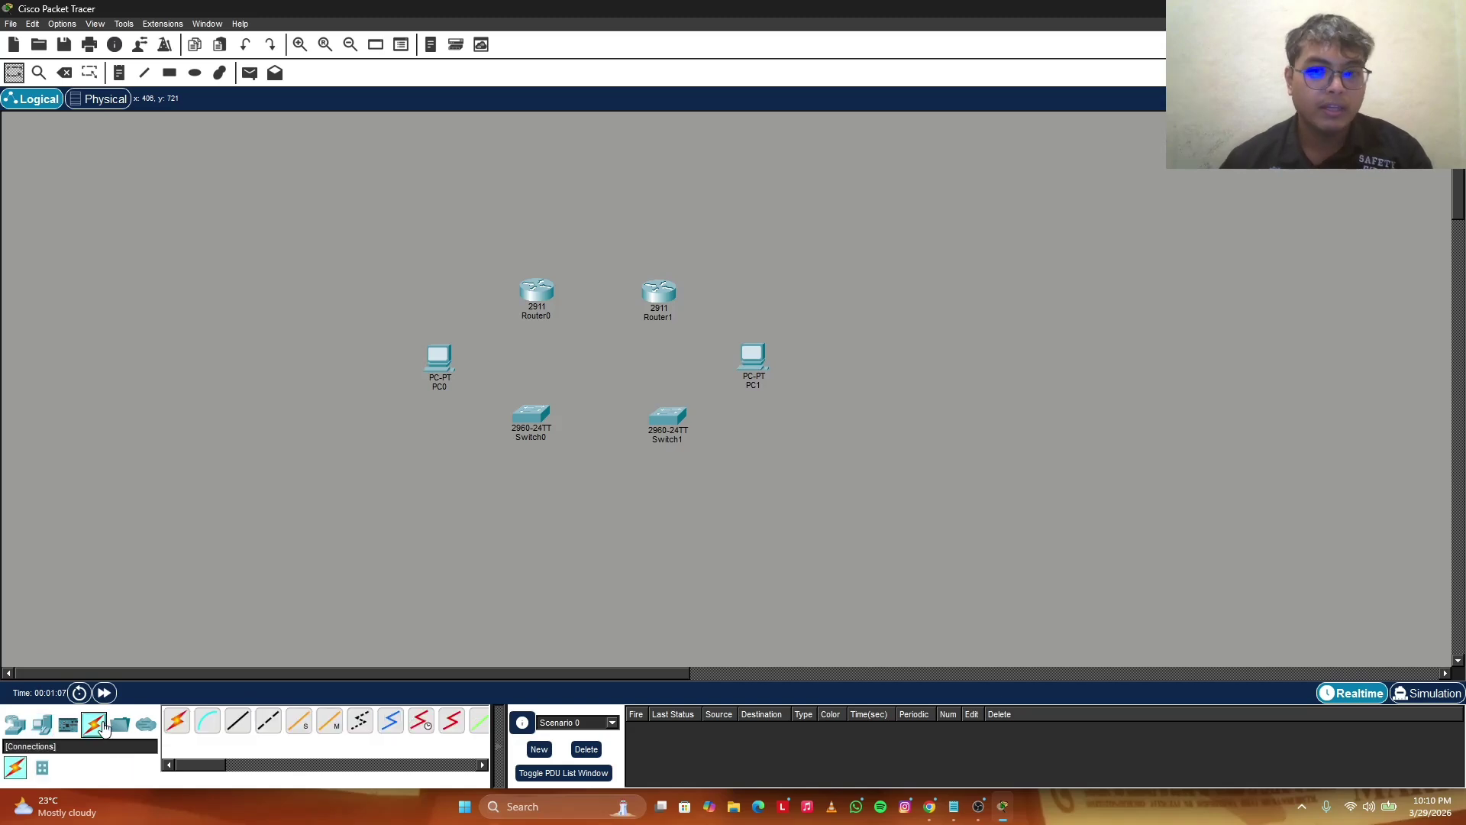
left_click(298, 711)
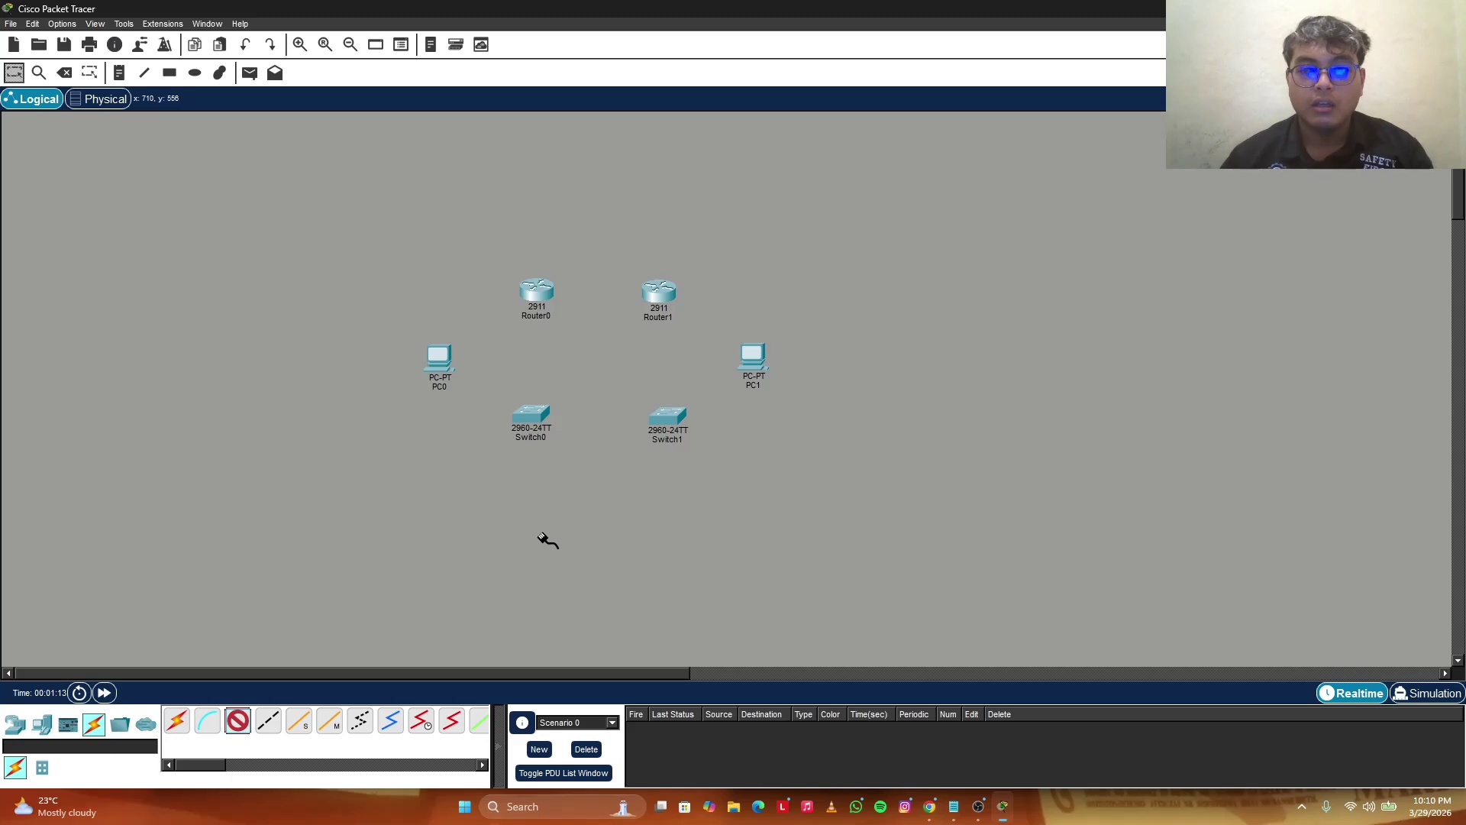
left_click(437, 364)
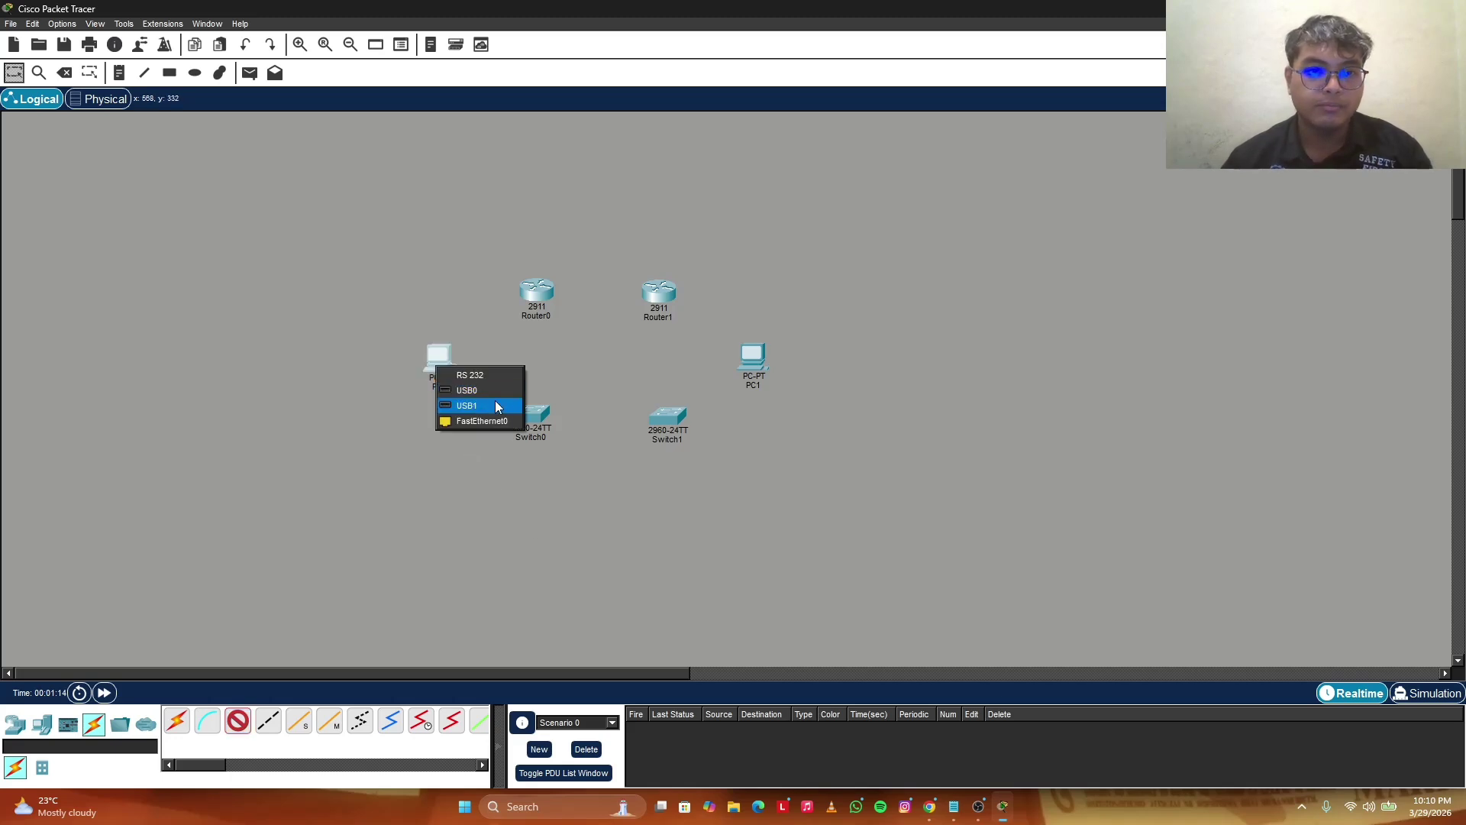
left_click(492, 421)
left_click(532, 416)
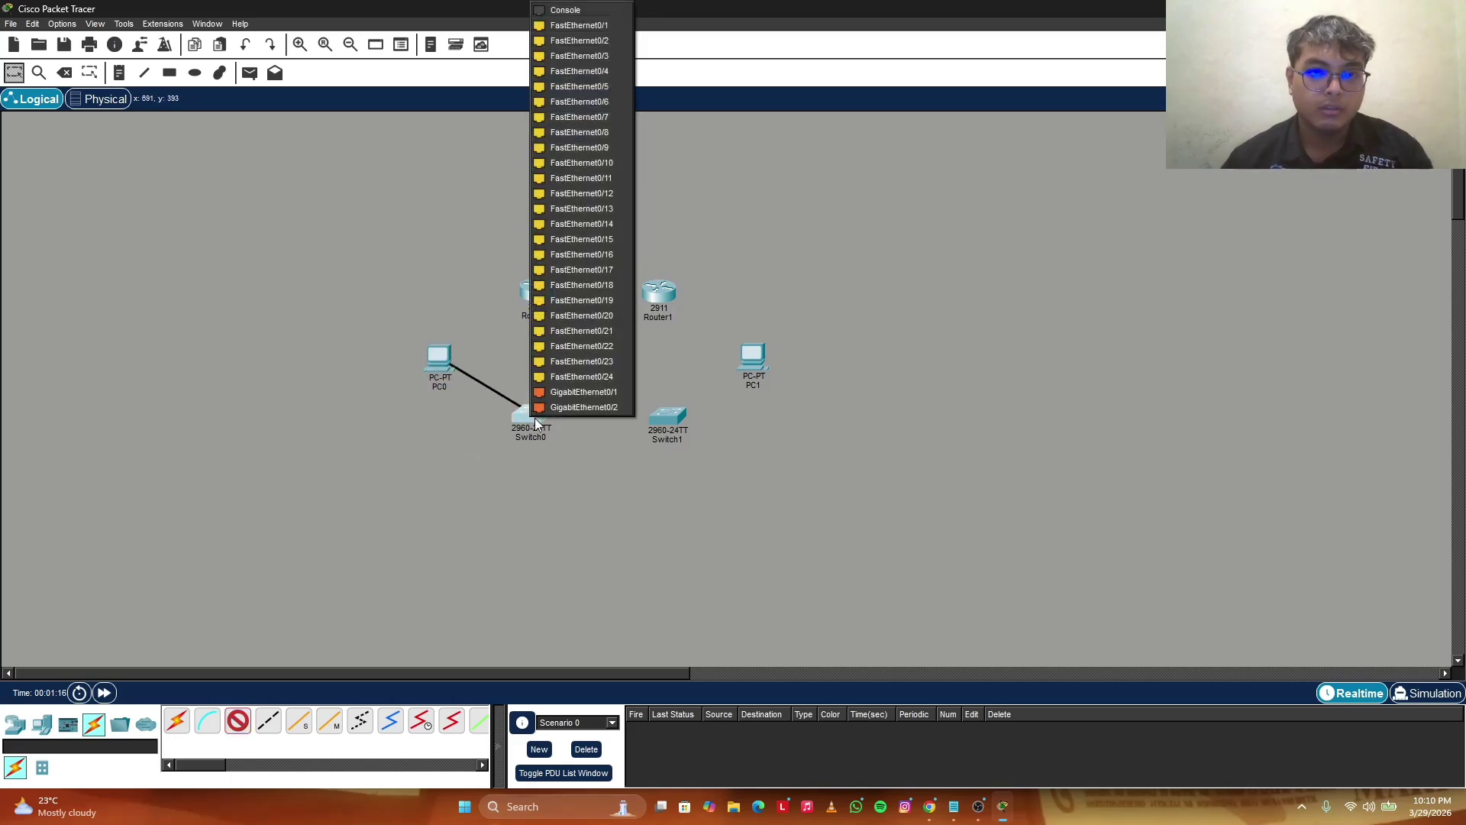
left_click(601, 26)
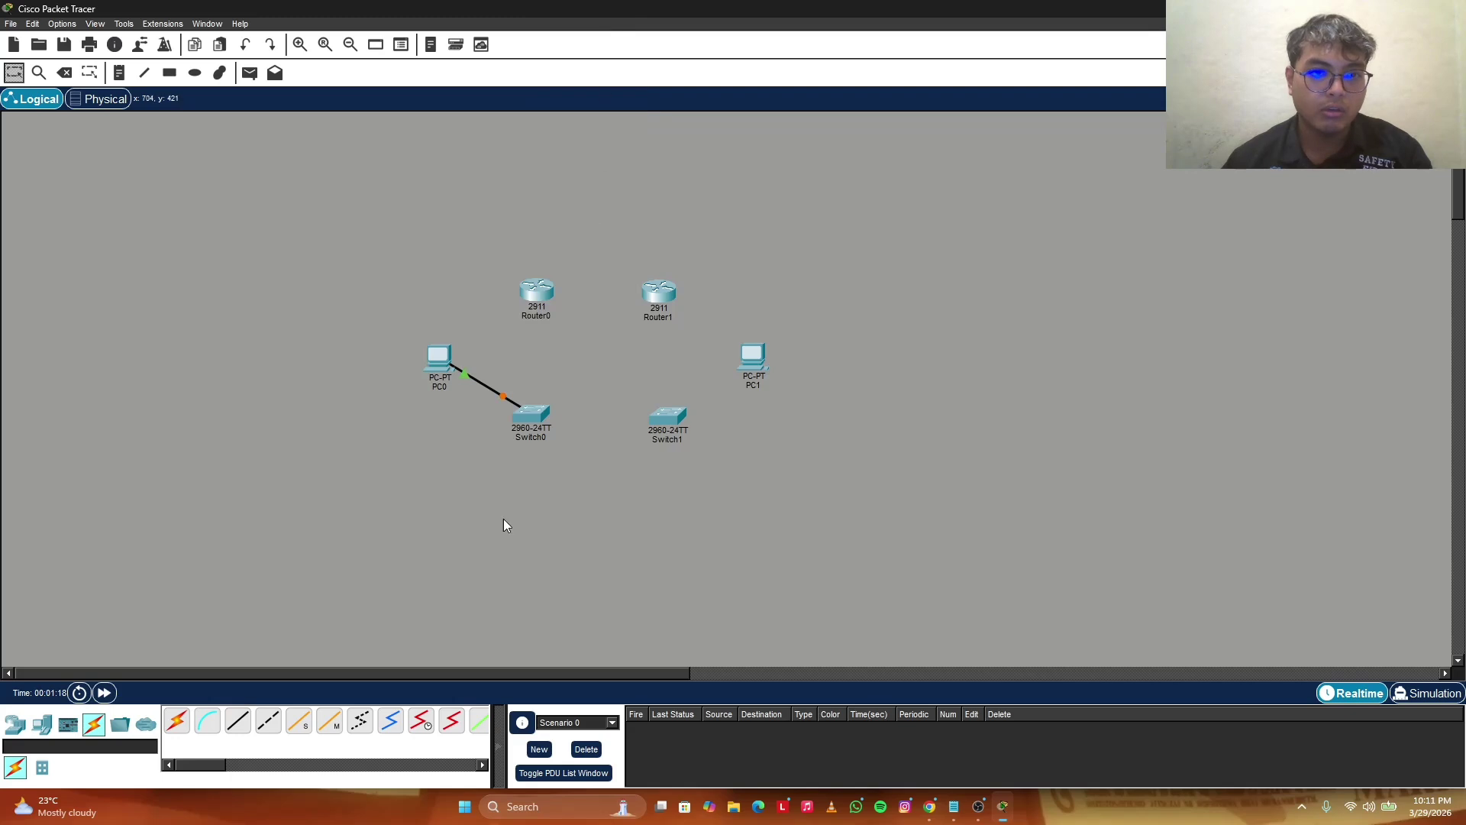
Connect Switch0 to Router0 with a copper straight-through cable.
left_click(238, 722)
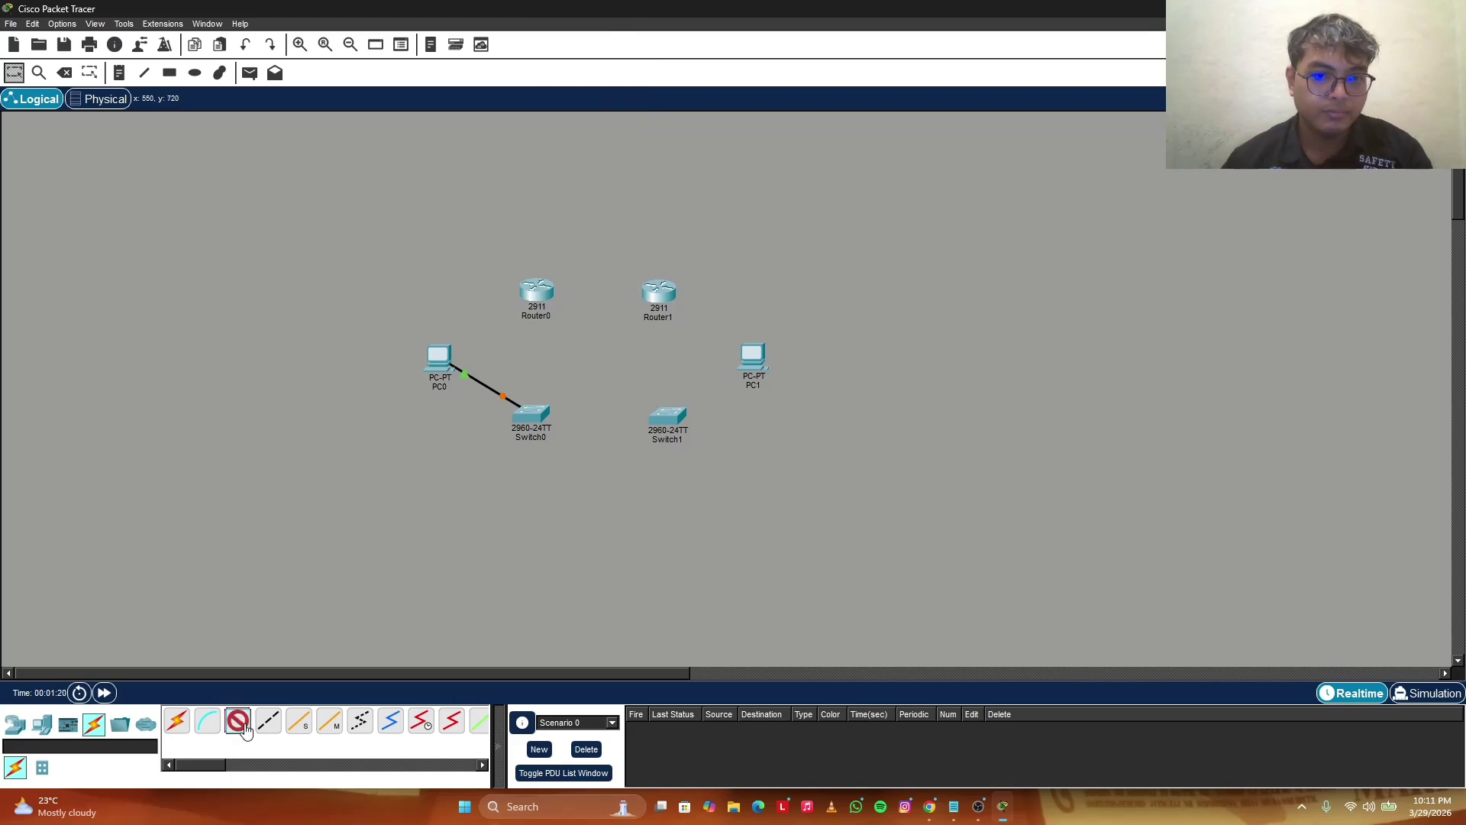
left_click(540, 415)
left_click(585, 433)
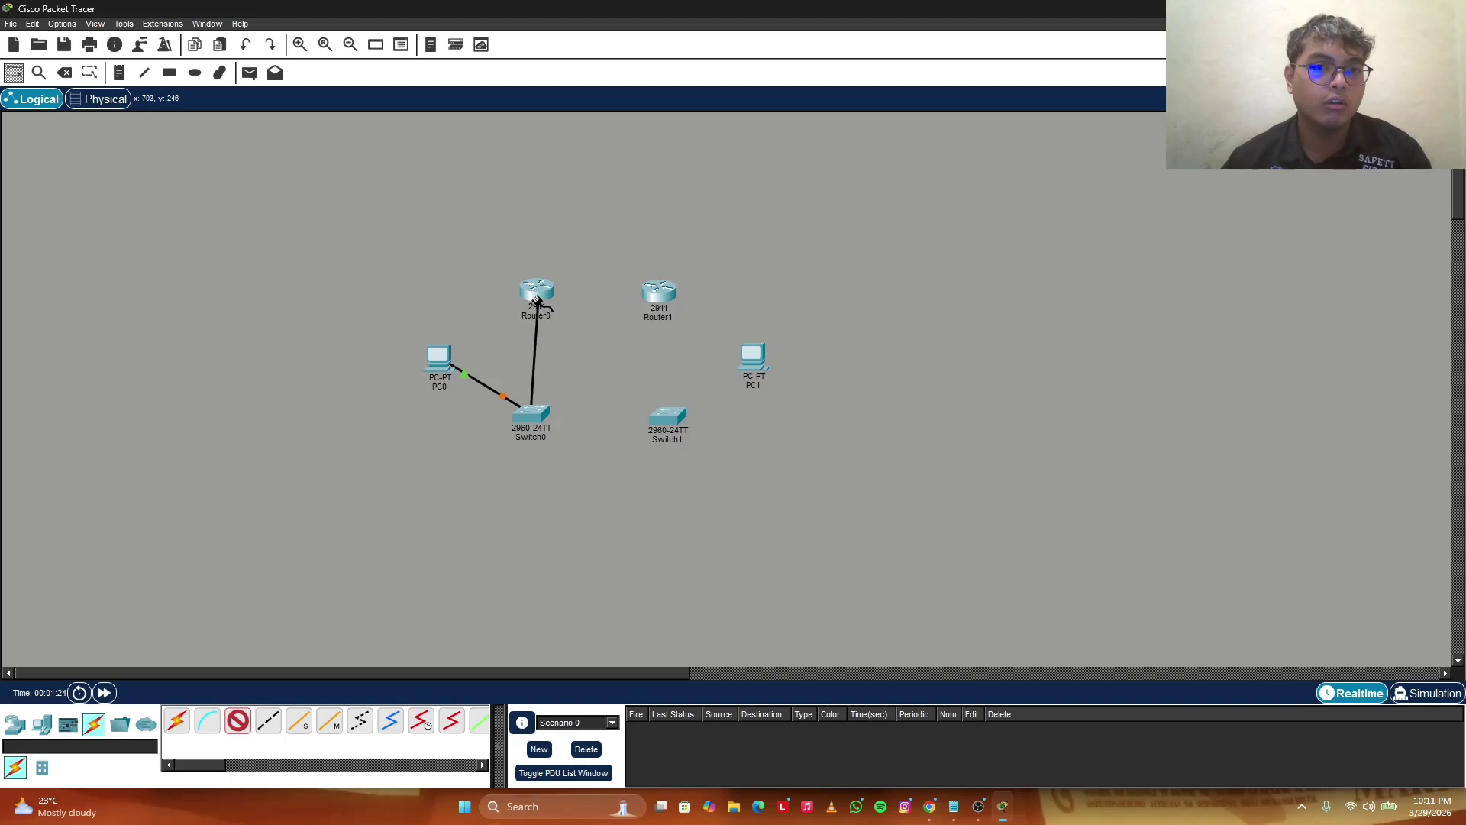
left_click(539, 299)
left_click(564, 355)
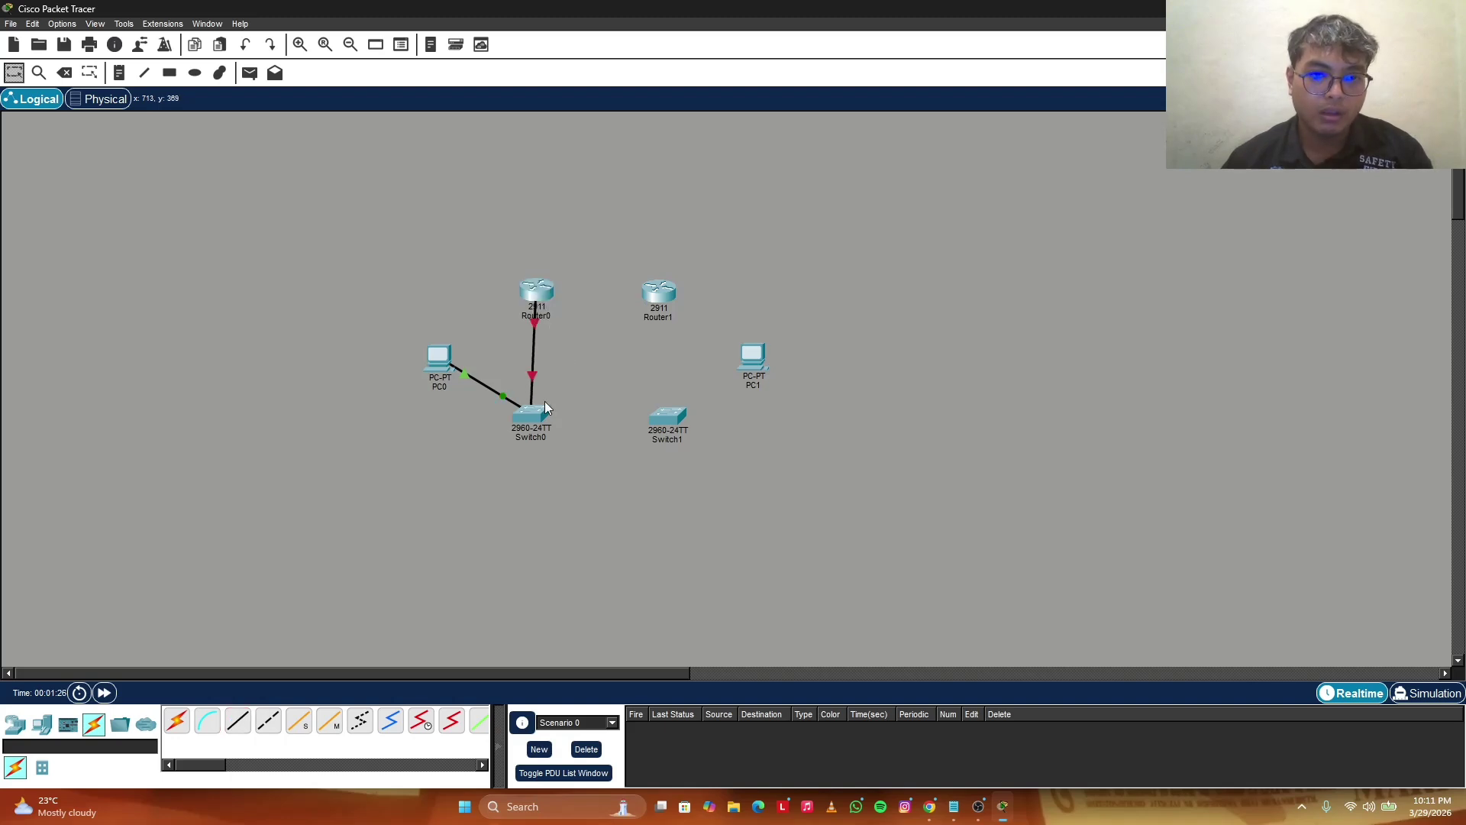
Connect Router0 to Router1's GigabitEthernet0/0 with a copper cross-over cable.
left_click(268, 722)
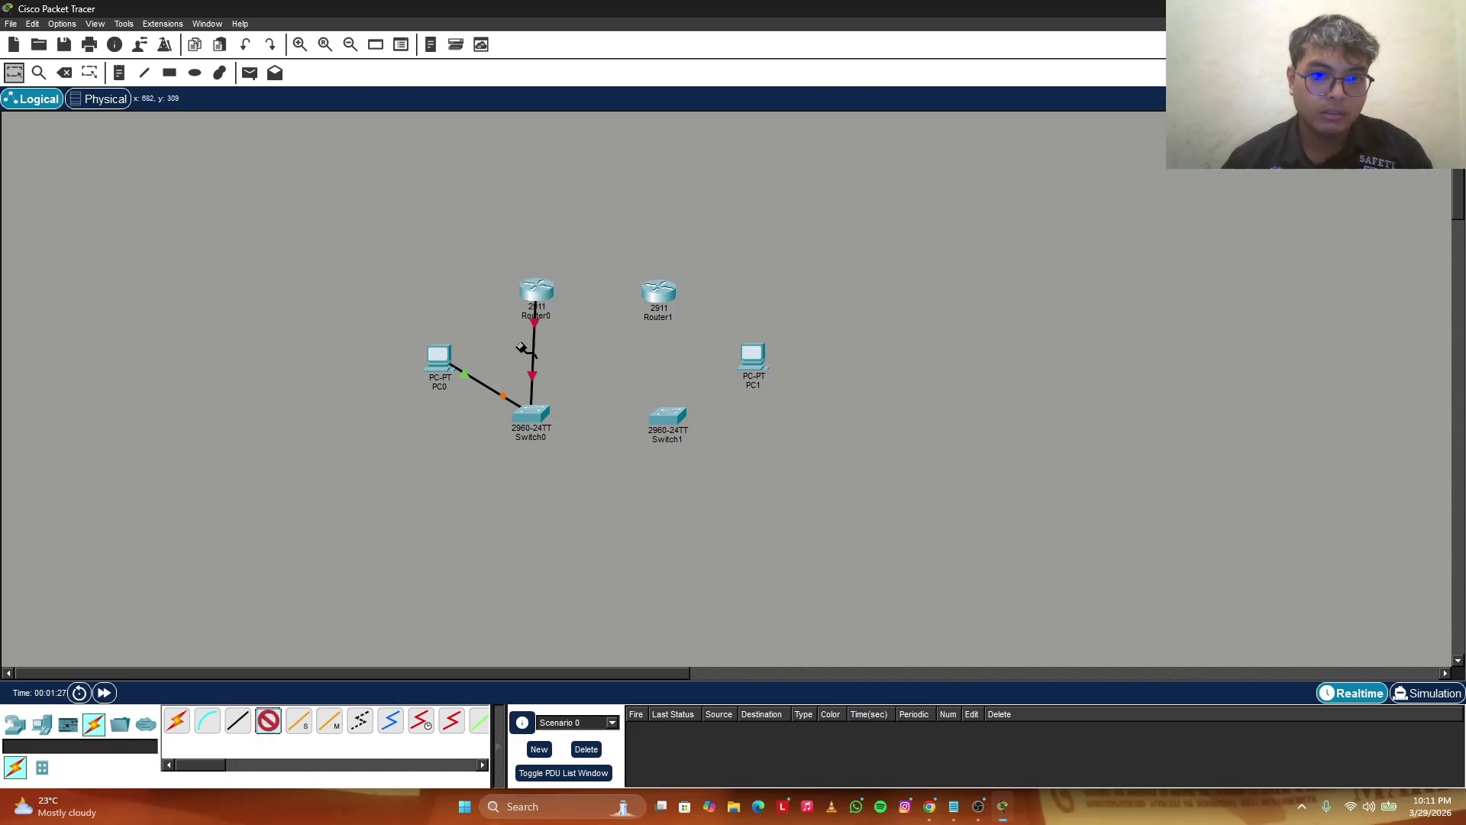
left_click(538, 292)
left_click(575, 330)
left_click(659, 294)
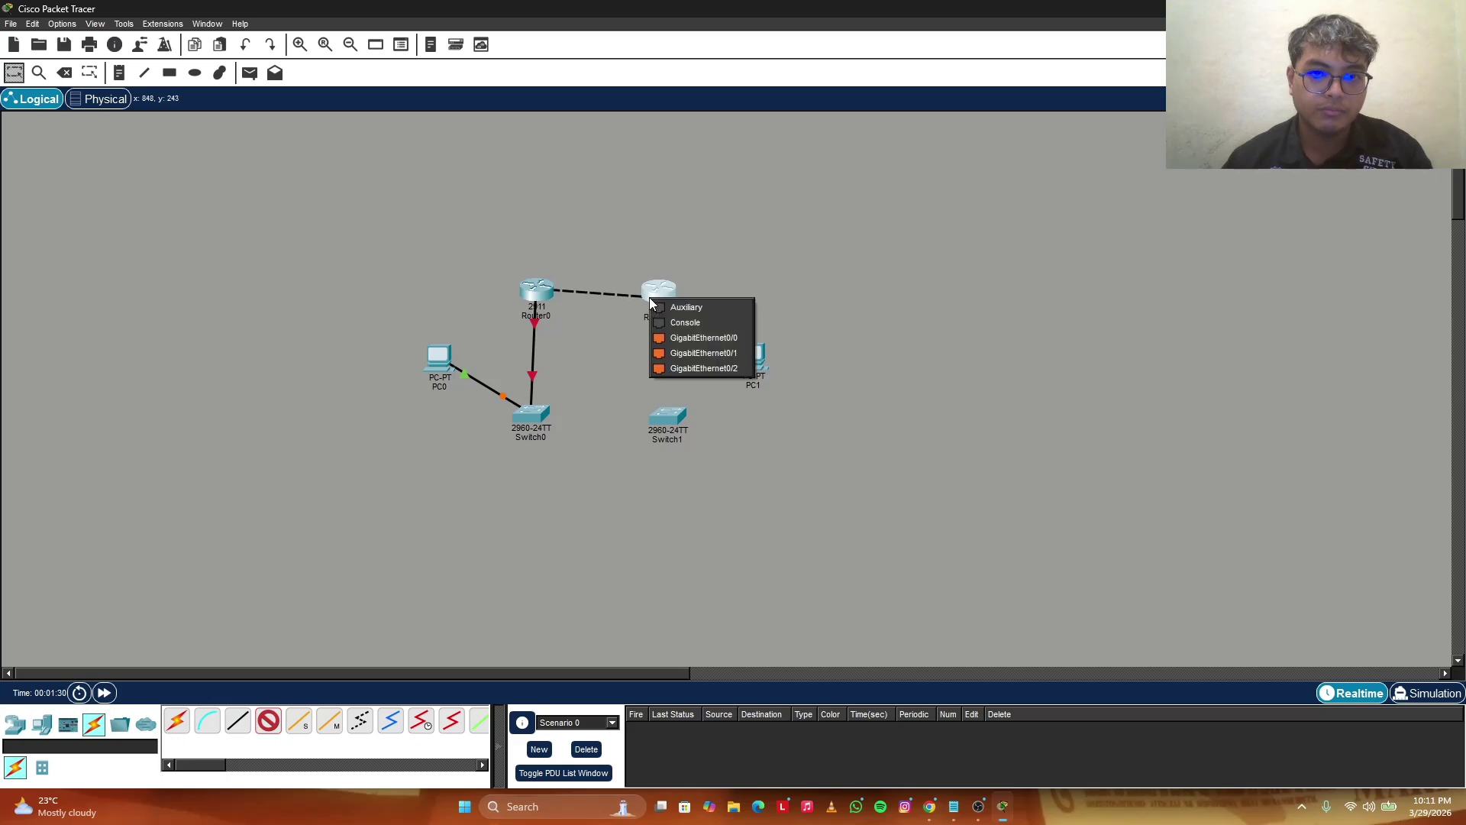
left_click(710, 338)
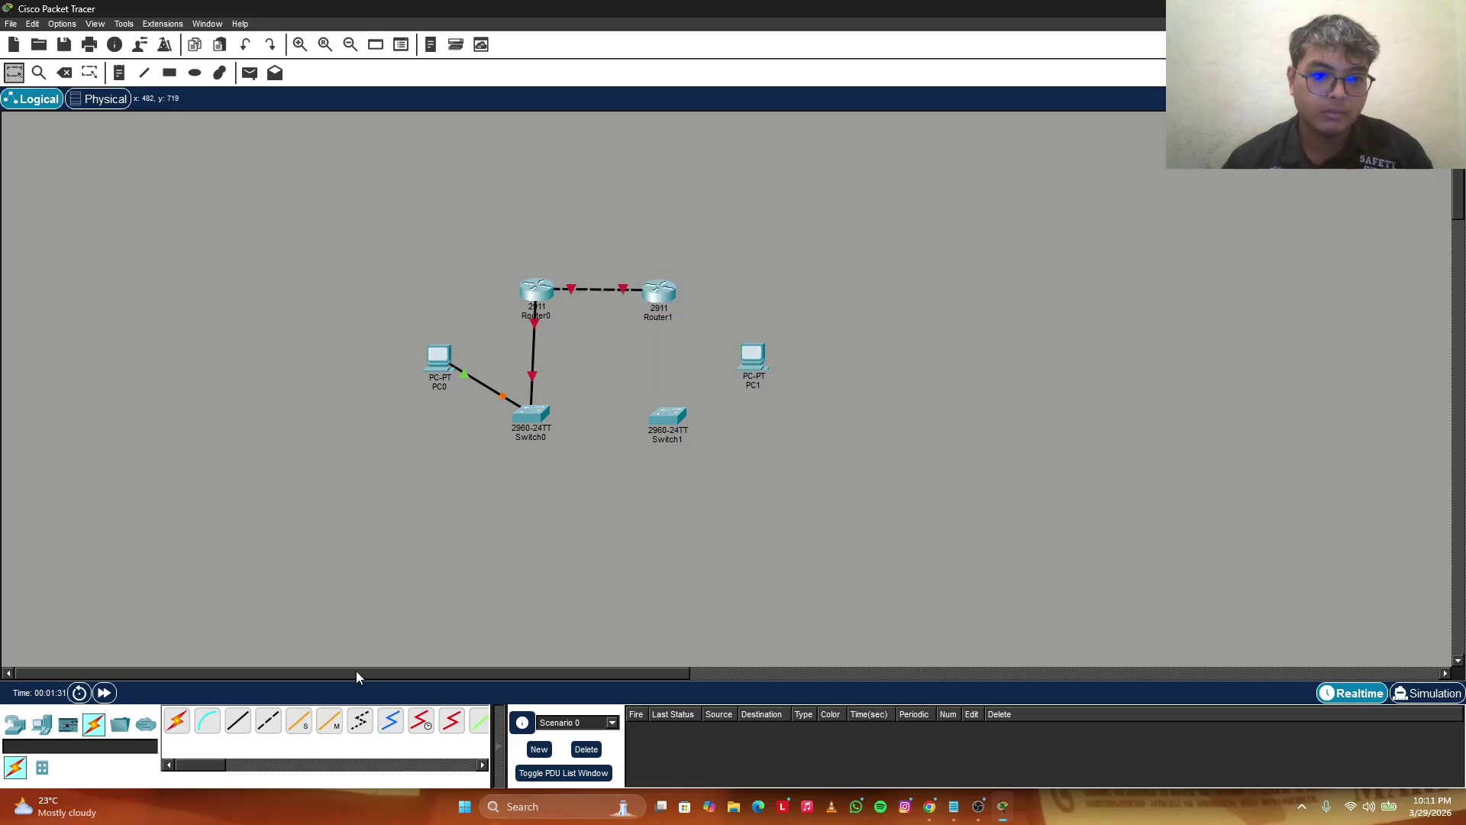
Connect Router1's GigabitEthernet0/1 to Switch1's FastEthernet0/1 with a copper straight-through cable.
left_click(238, 721)
left_click(661, 296)
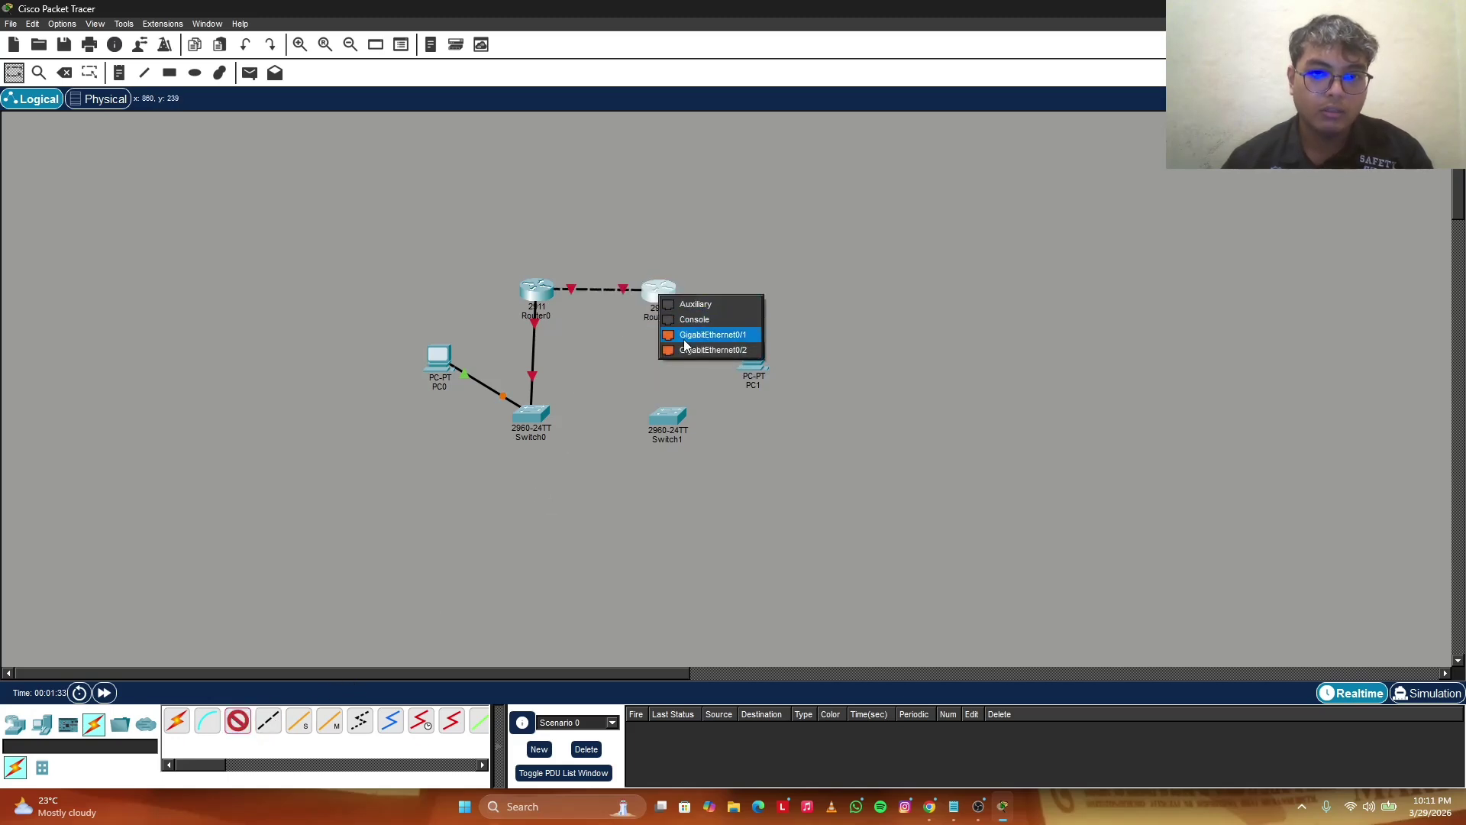
left_click(683, 341)
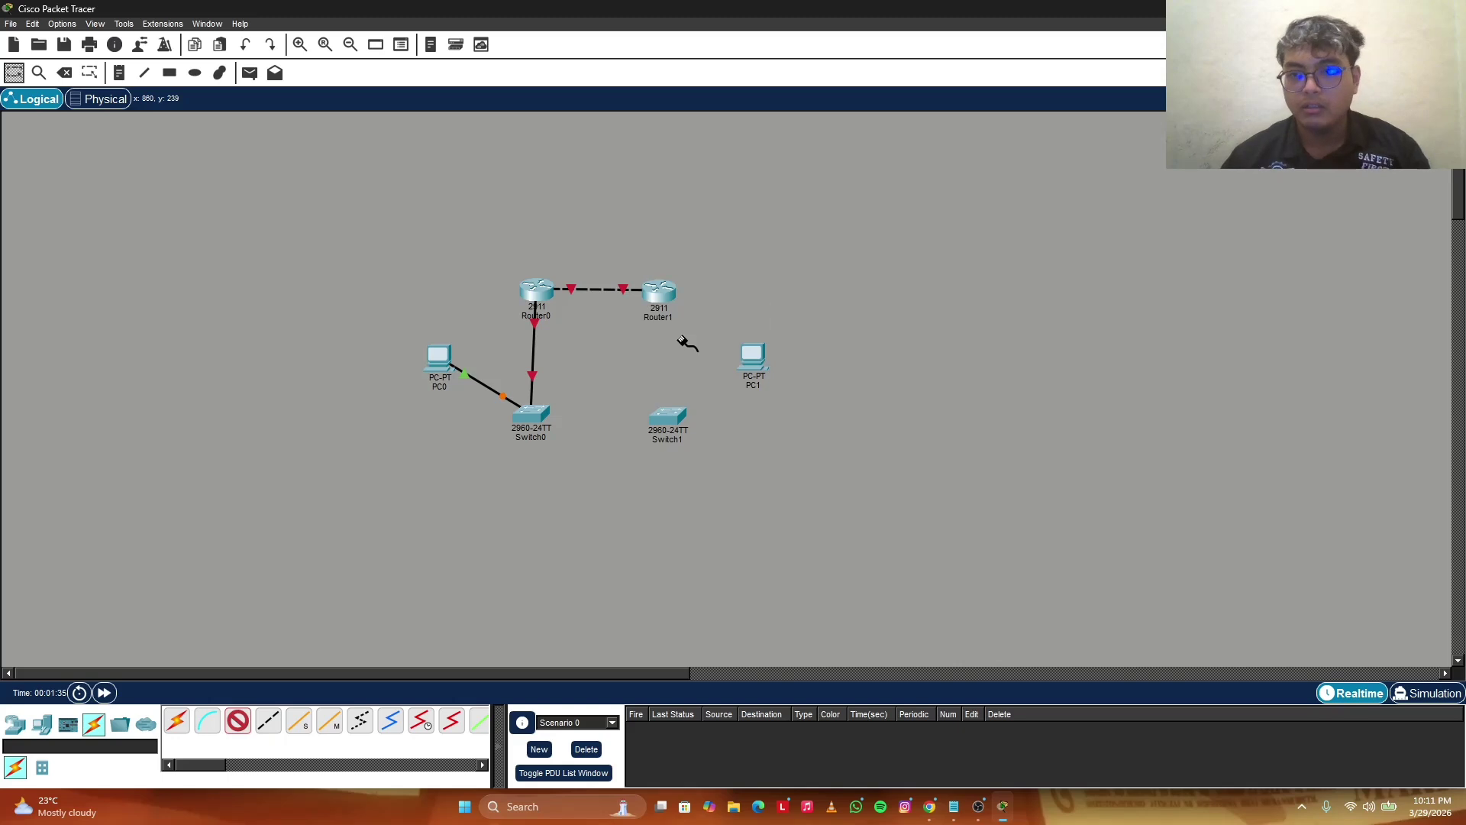
left_click(658, 416)
left_click(709, 28)
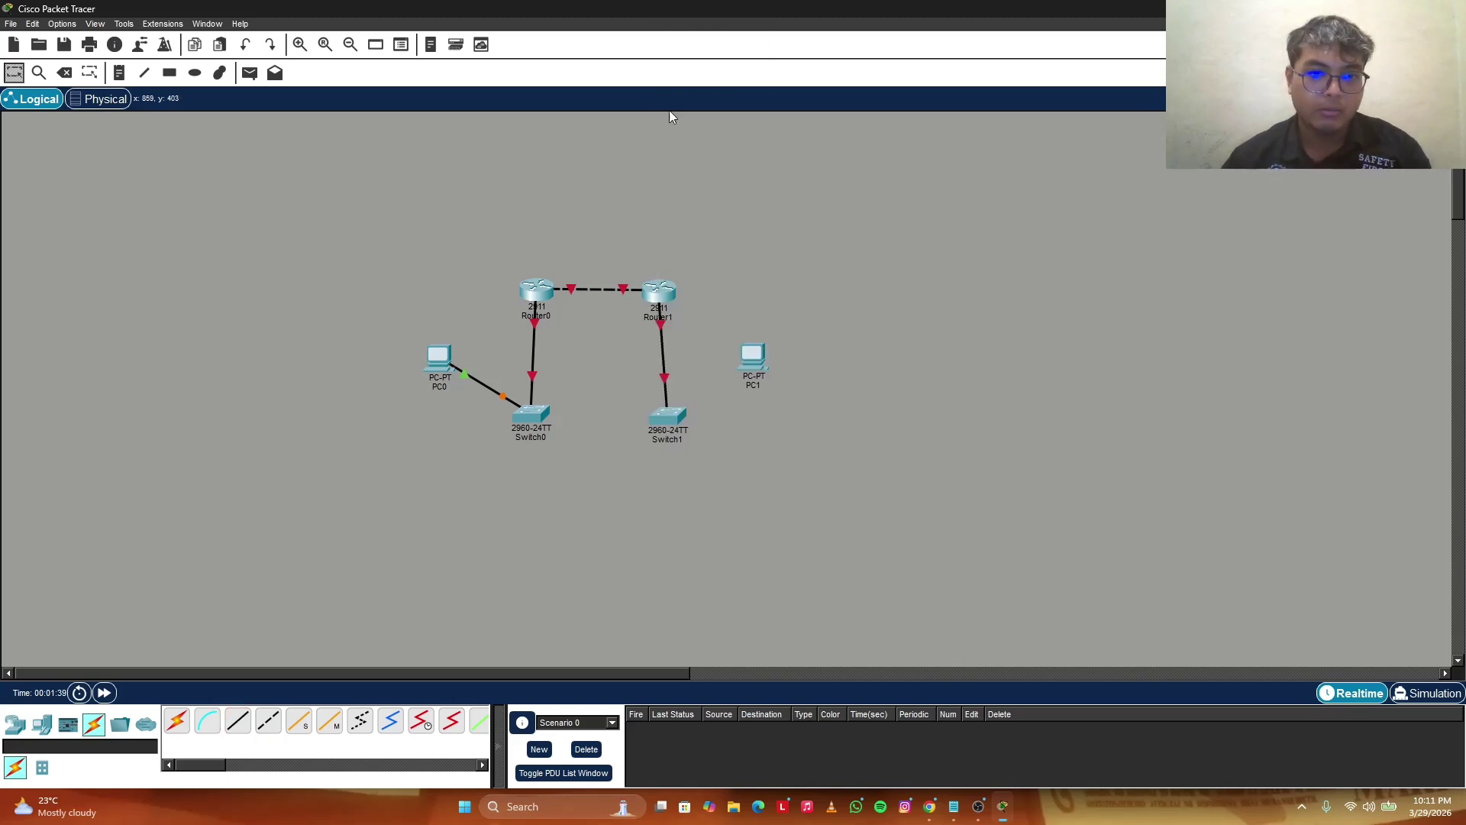
Connect Switch1's FastEthernet0/3 to PC1's FastEthernet0 with a copper straight-through cable.
left_click(238, 720)
left_click(668, 415)
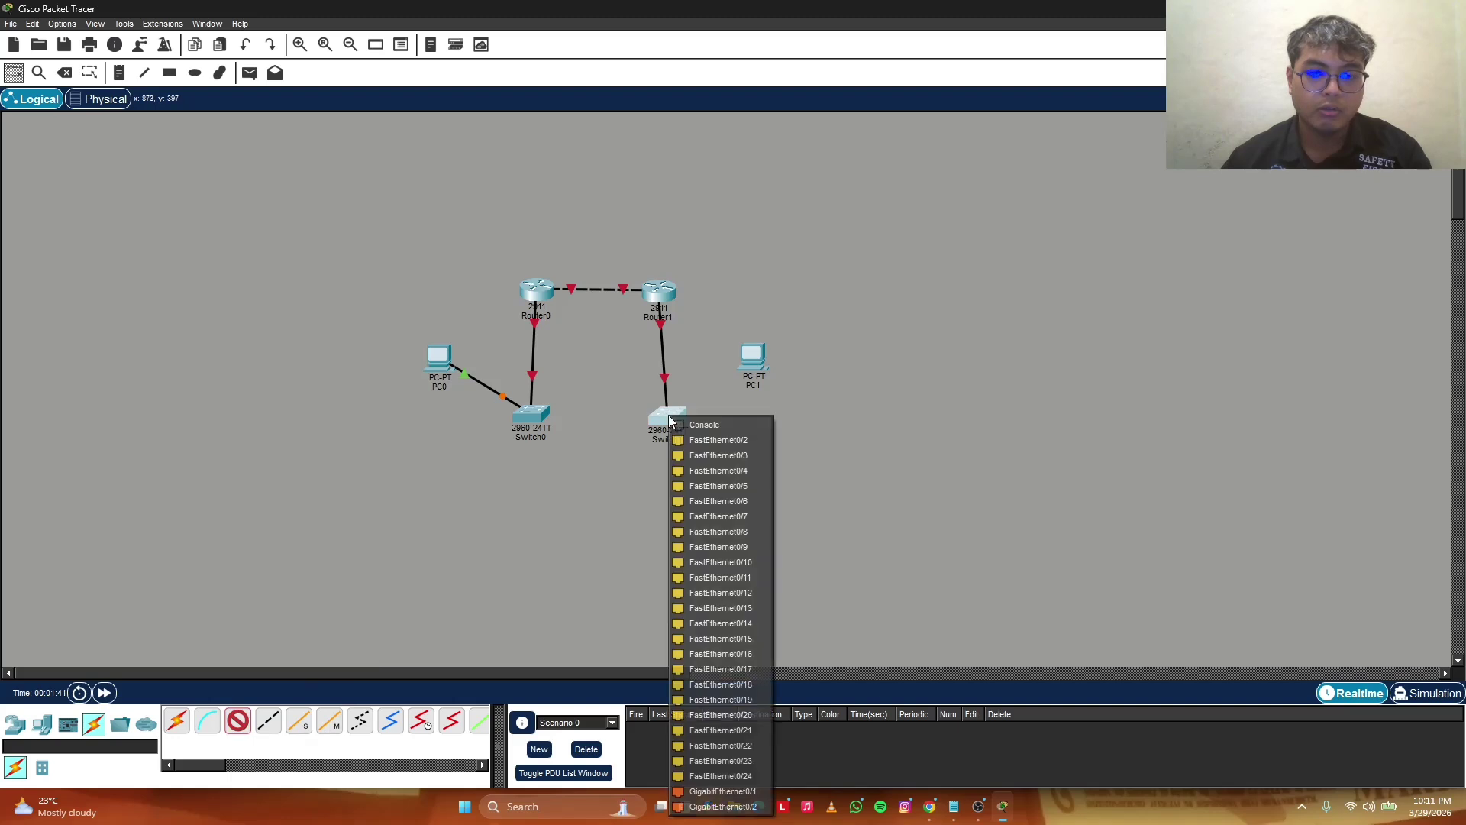
left_click(722, 456)
left_click(753, 356)
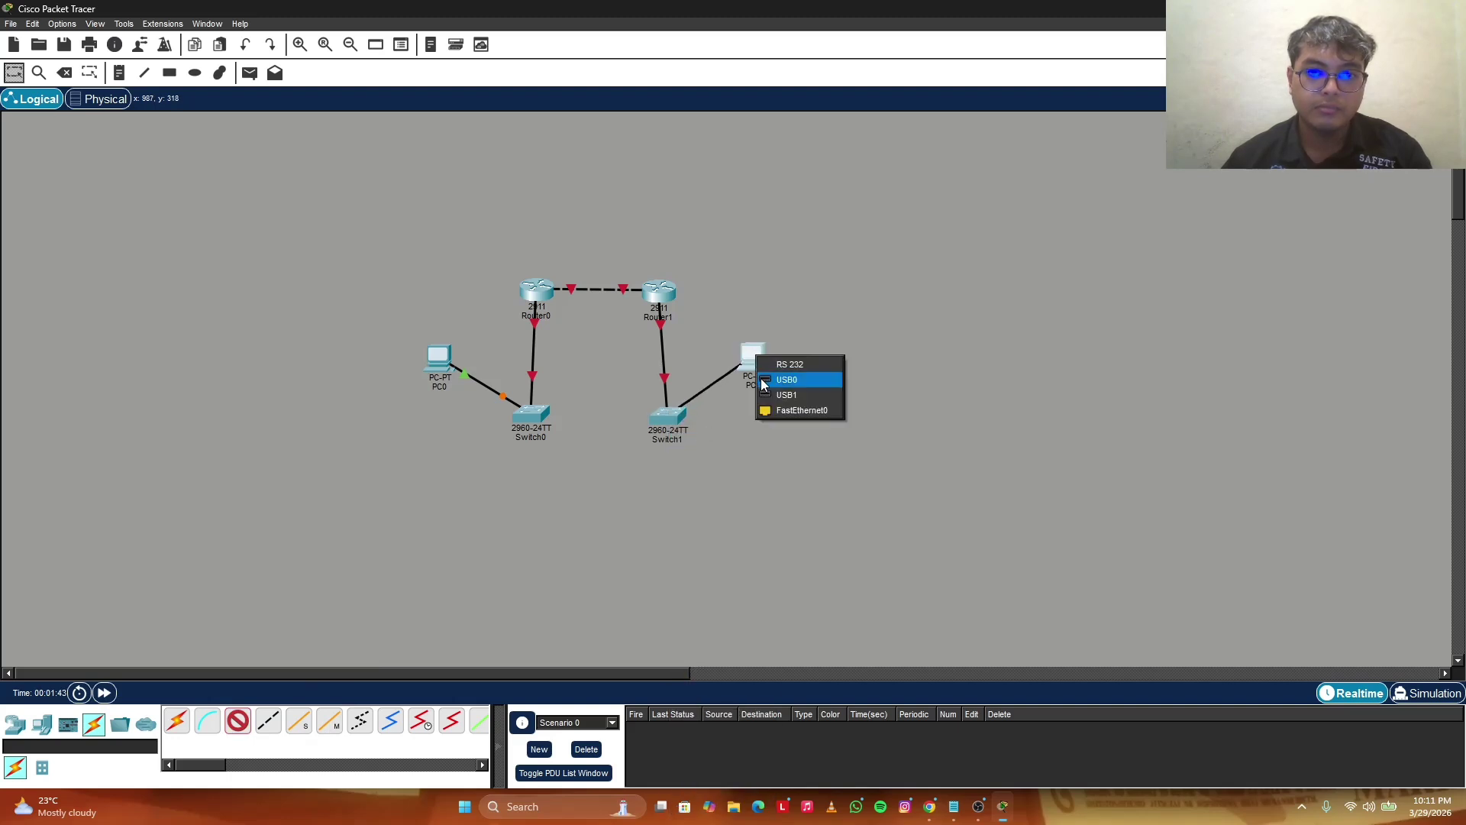
left_click(776, 414)
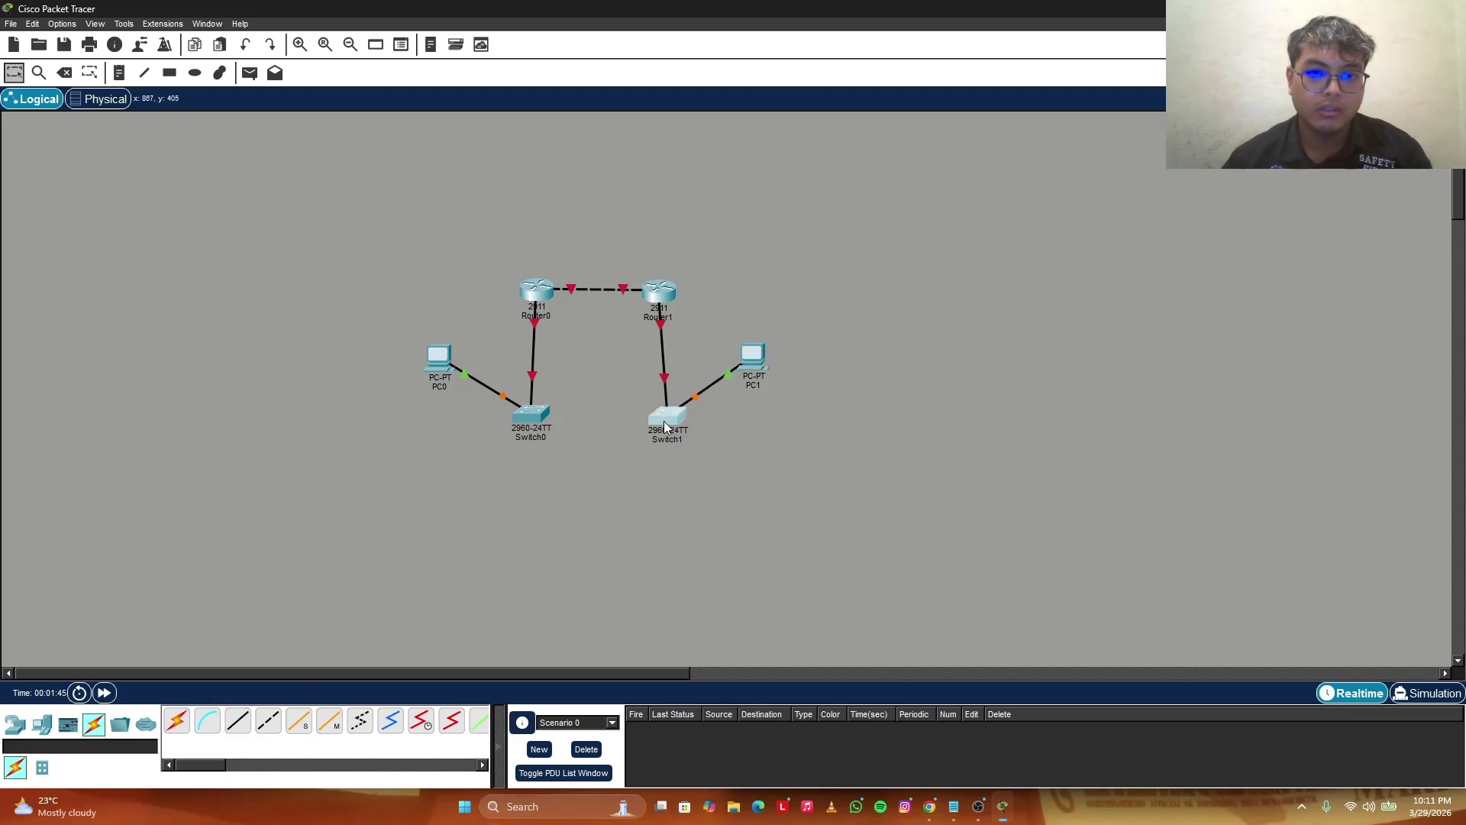
Align Switch0 and Switch1 directly beneath their routers and nudge PC1 slightly inward.
left_click_drag(665, 427, 659, 426)
left_click_drag(540, 422, 546, 414)
left_click_drag(658, 421, 658, 413)
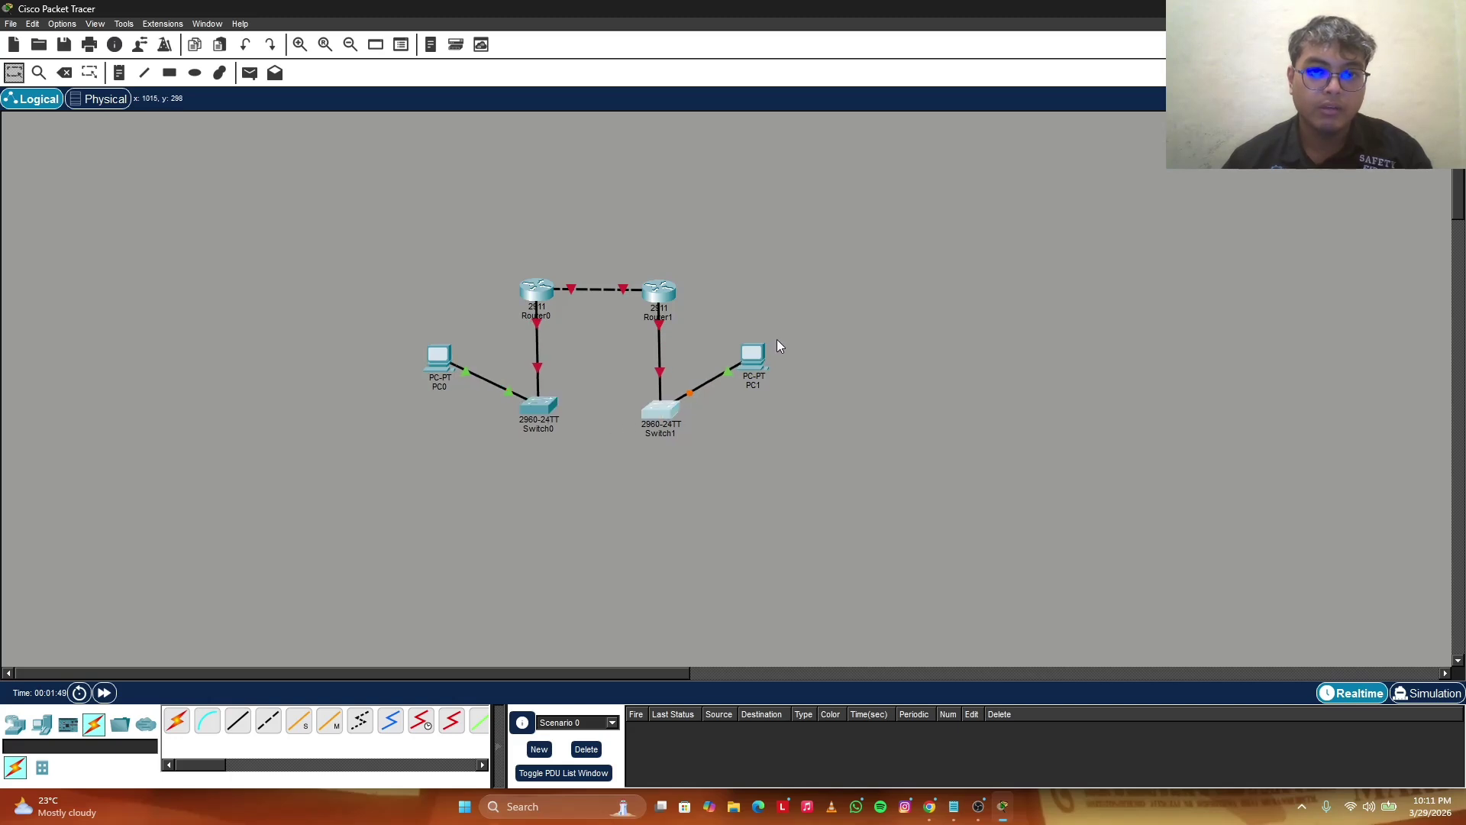
left_click(753, 359)
left_click_drag(753, 359, 750, 357)
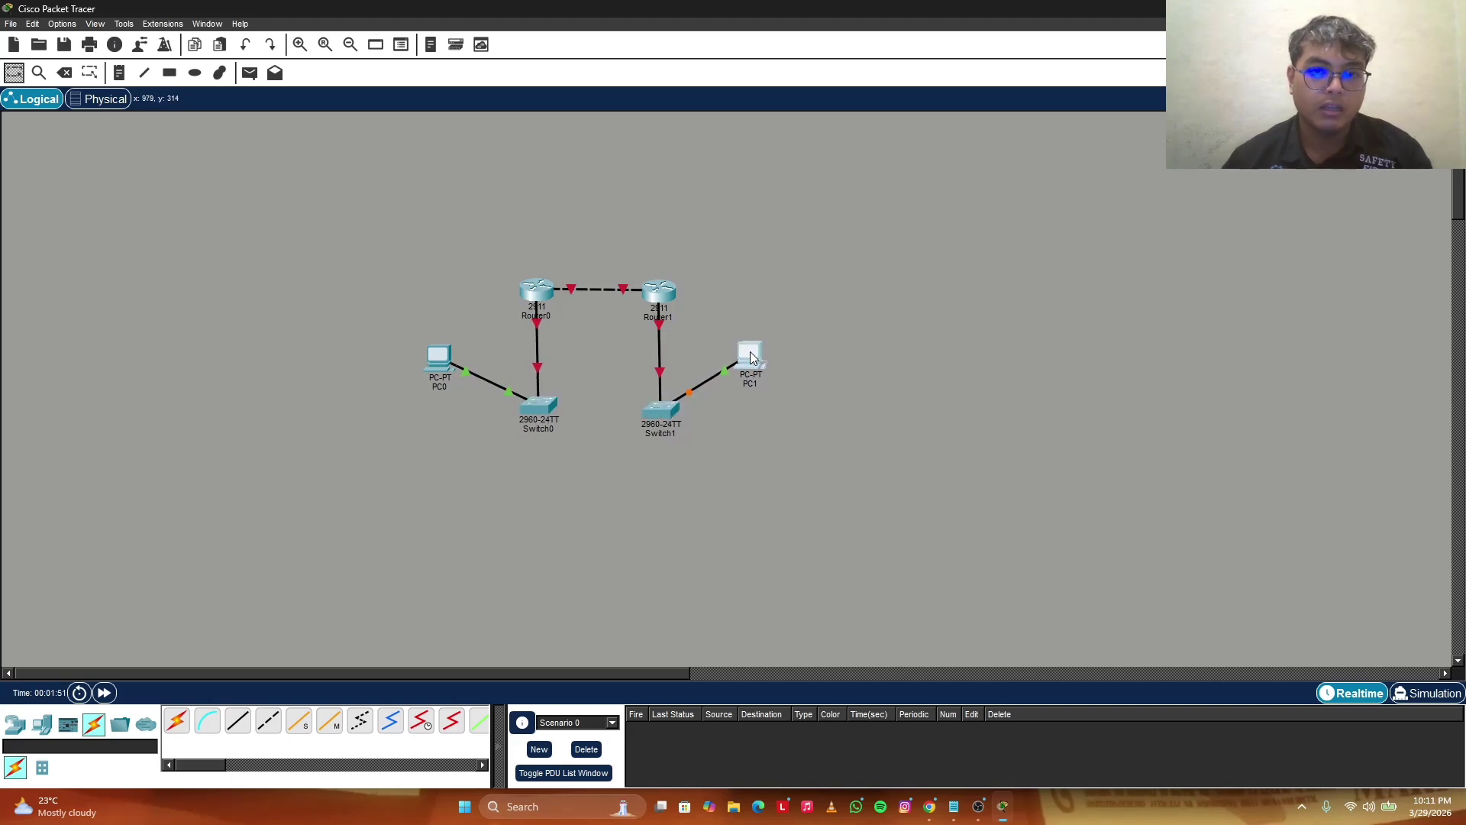
Give PC0 the static IPv4 address 192.168.1.2 with subnet mask 255.255.255.0.
left_click(442, 359)
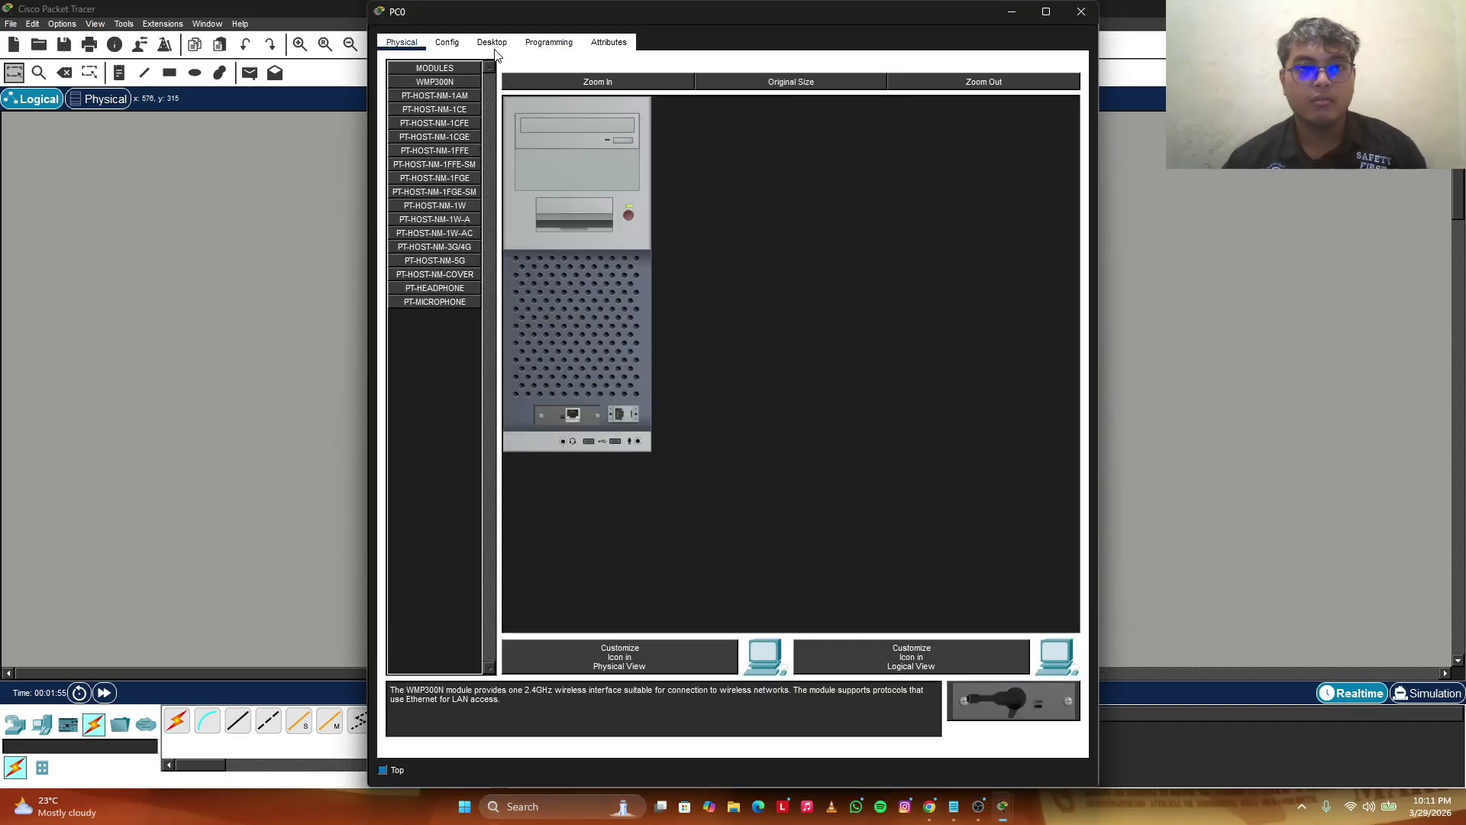
left_click(493, 48)
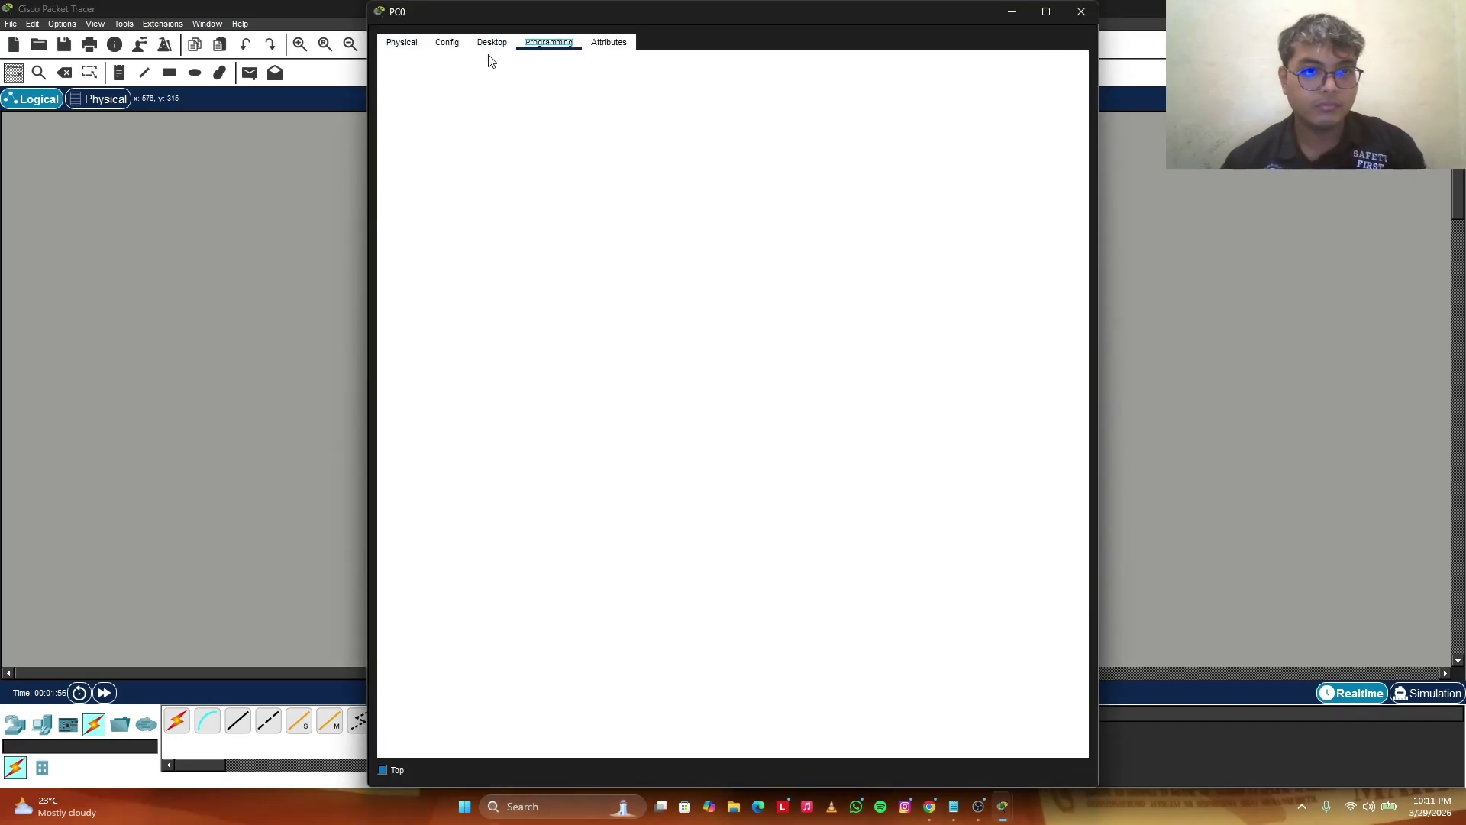
left_click(437, 107)
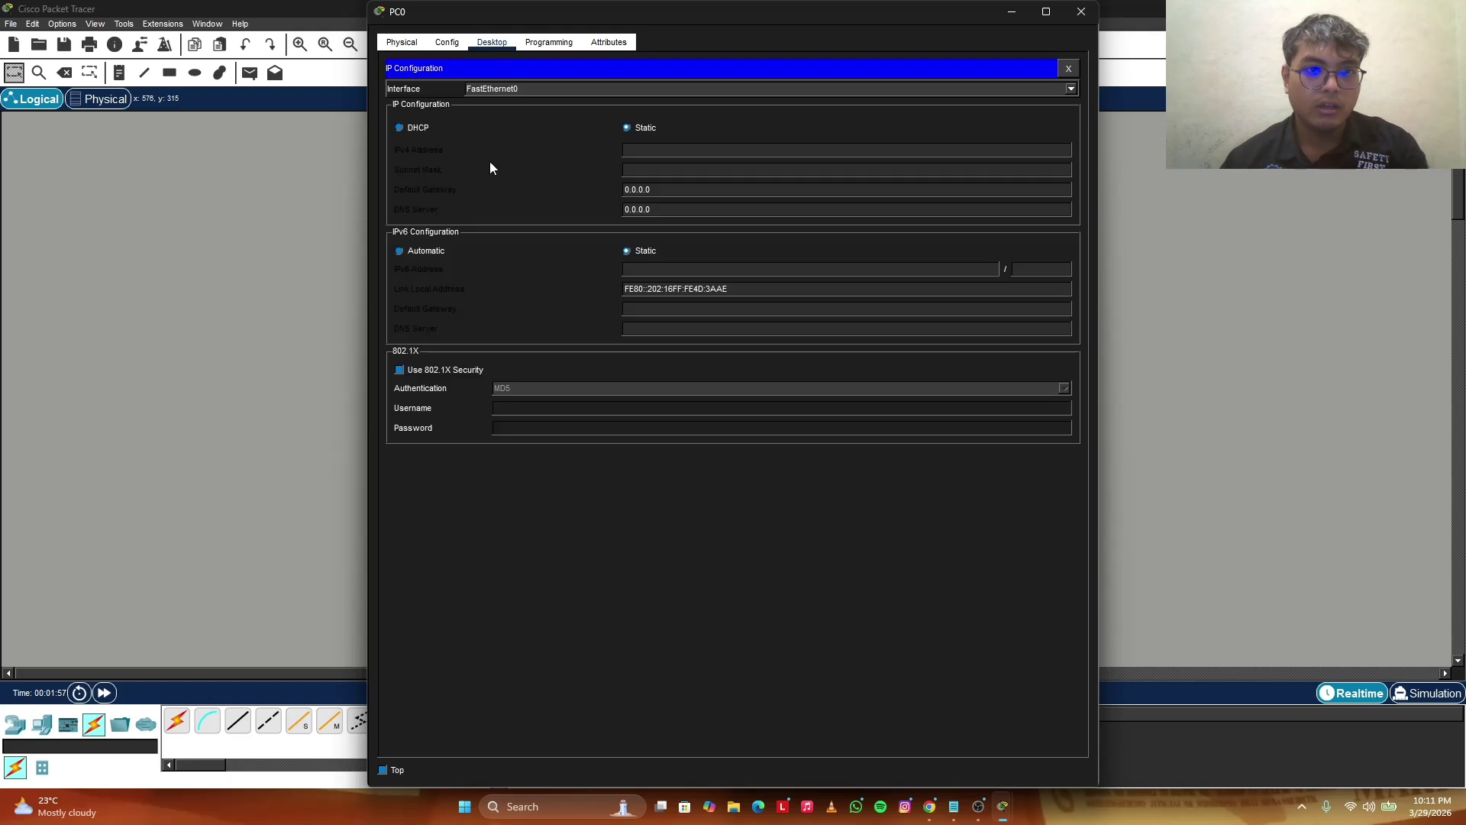
type("192")
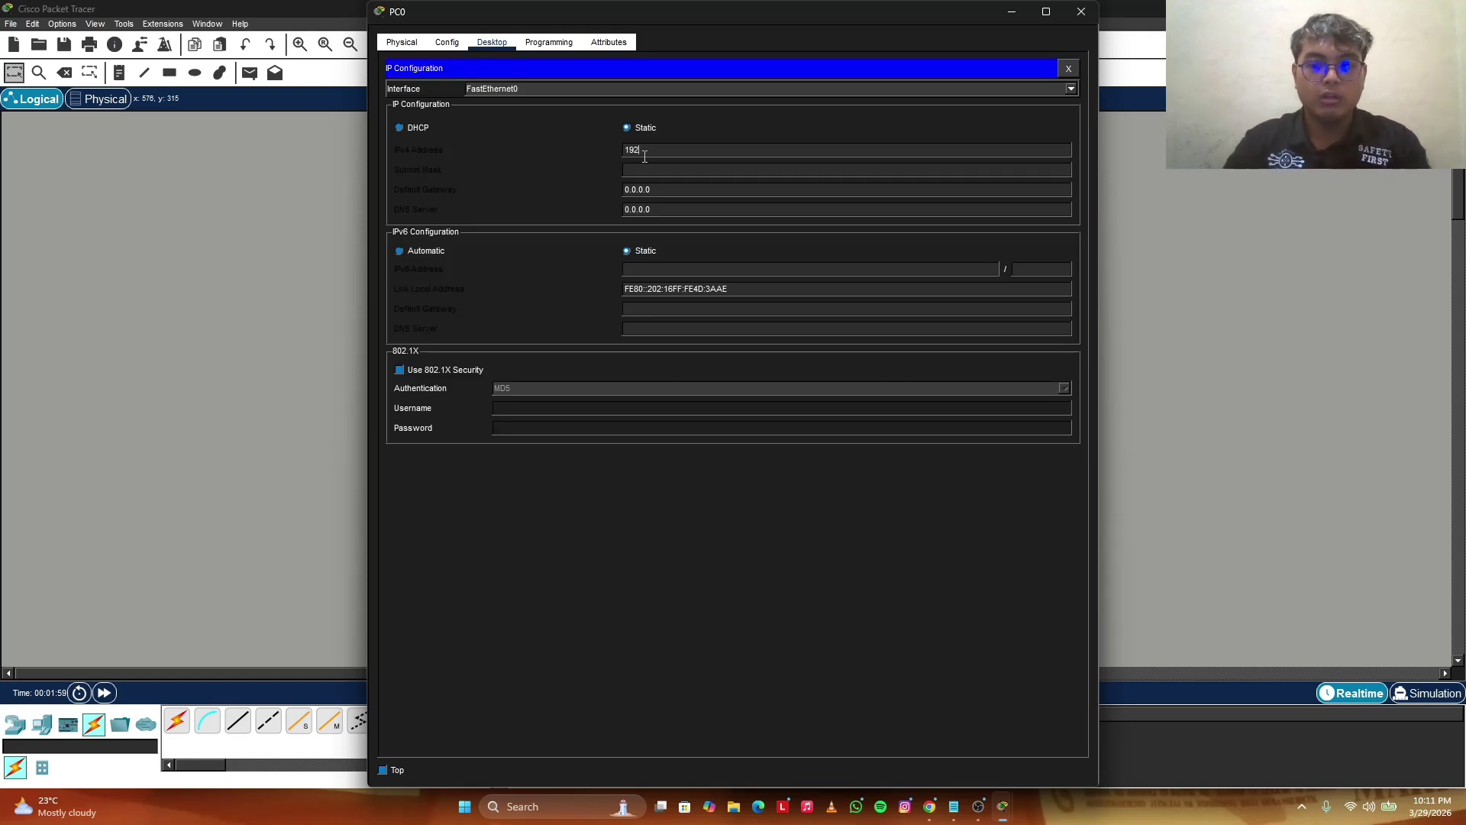
type(".168")
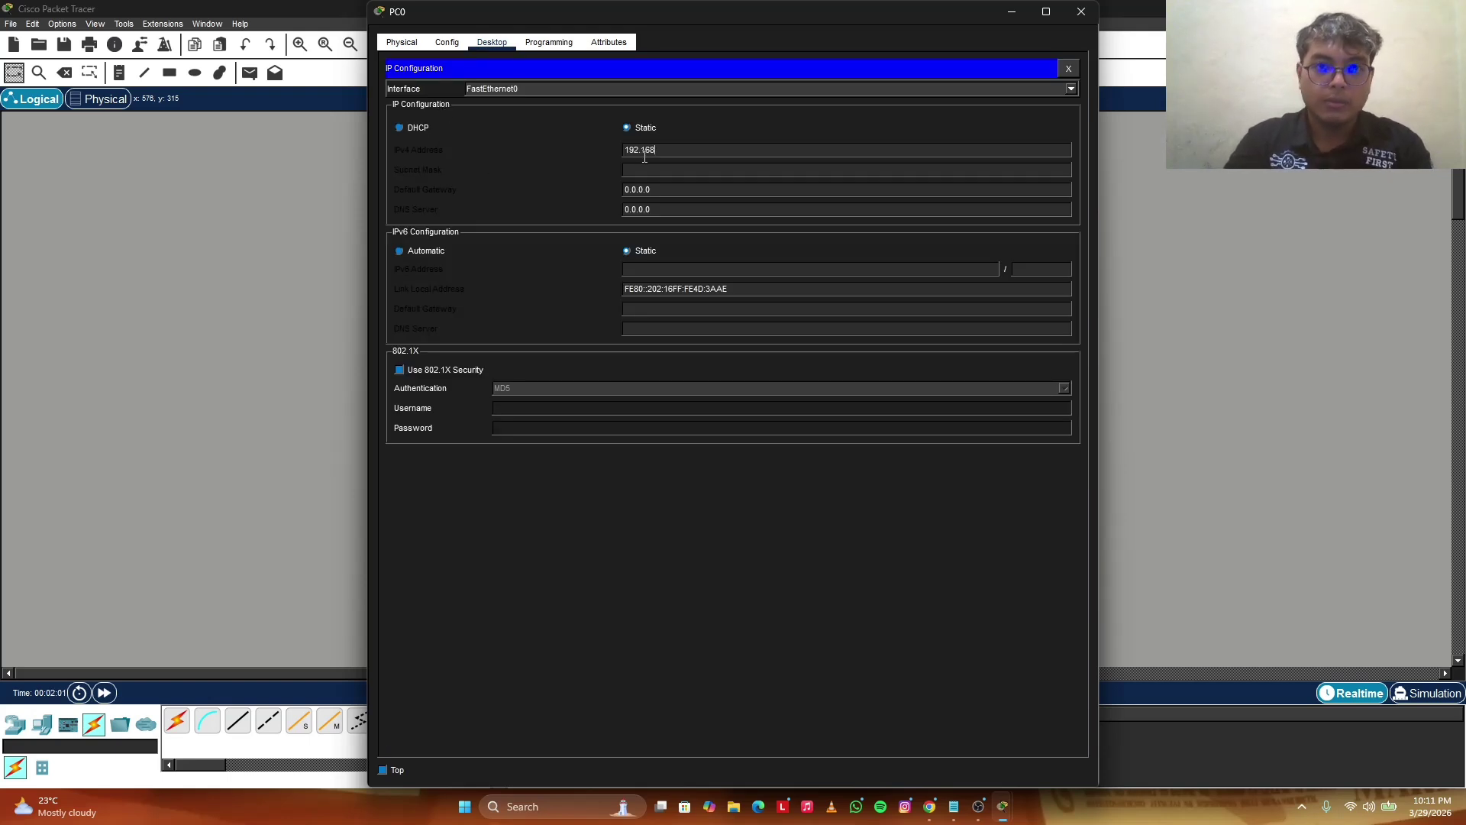
type(".1.2")
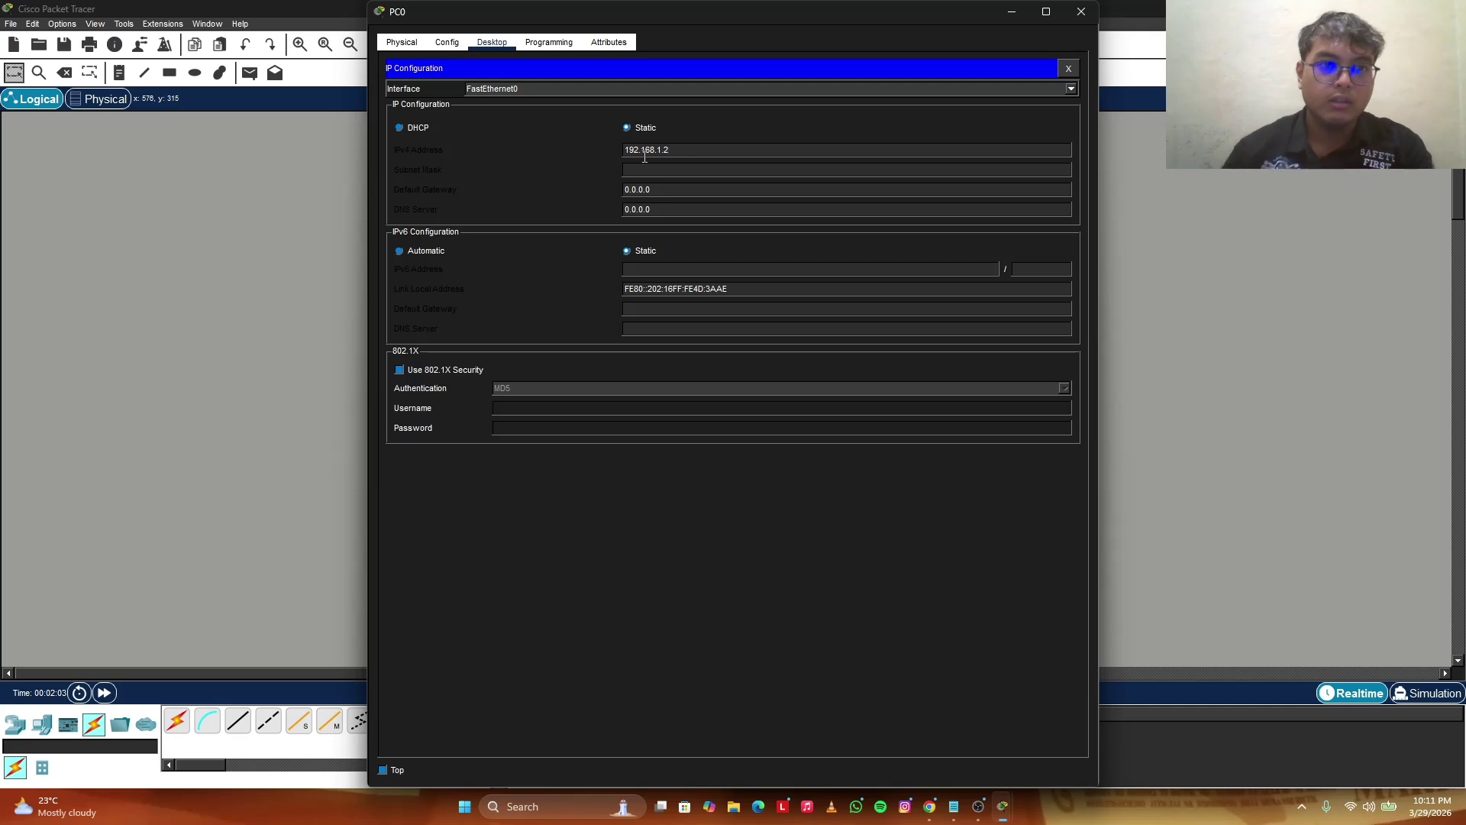
left_click(684, 171)
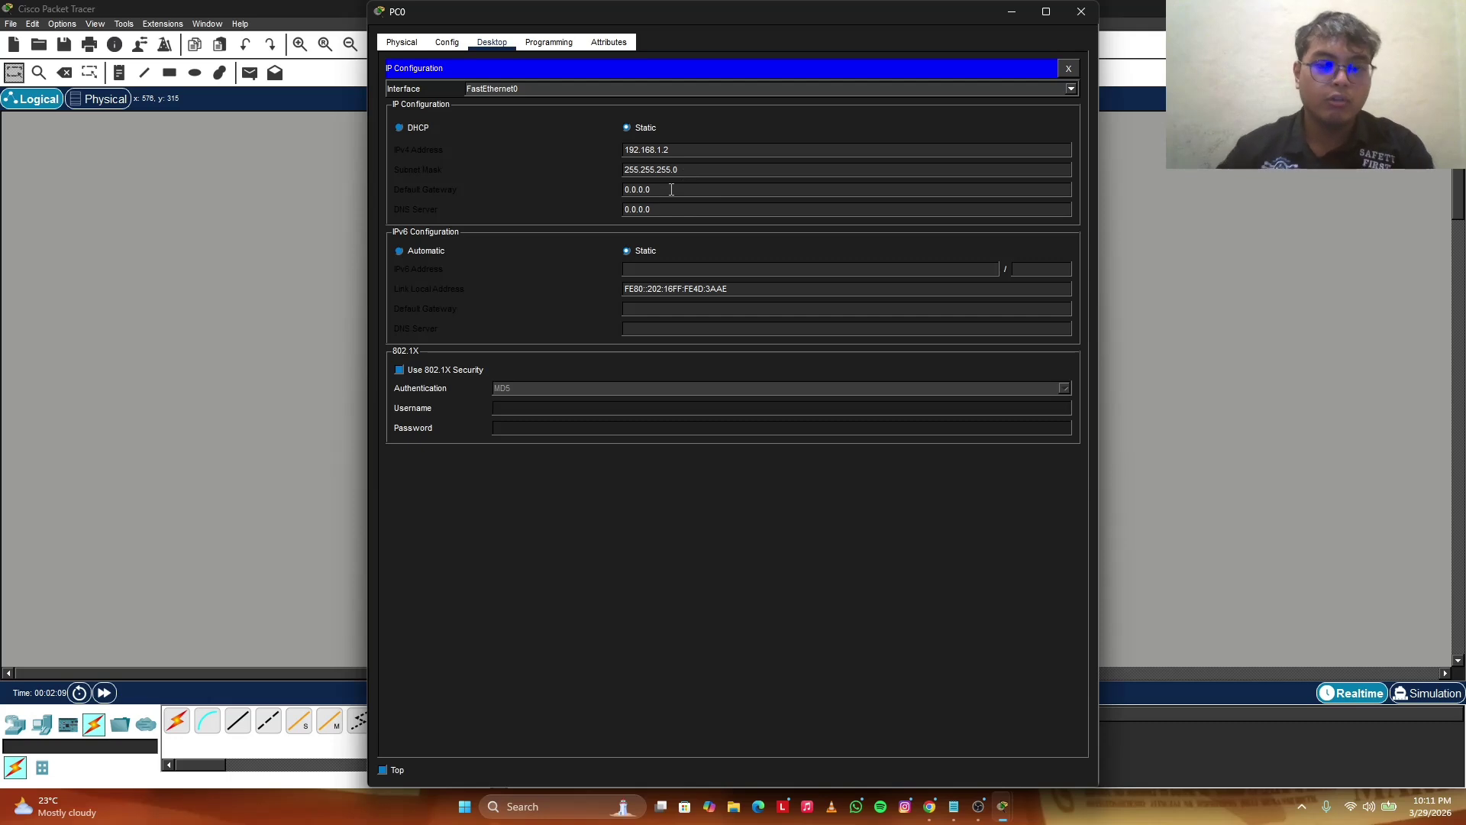
Set PC0's default gateway to 192.168.1.1 and close its configuration window.
triple_click(672, 189)
key("BackSpace")
type("192")
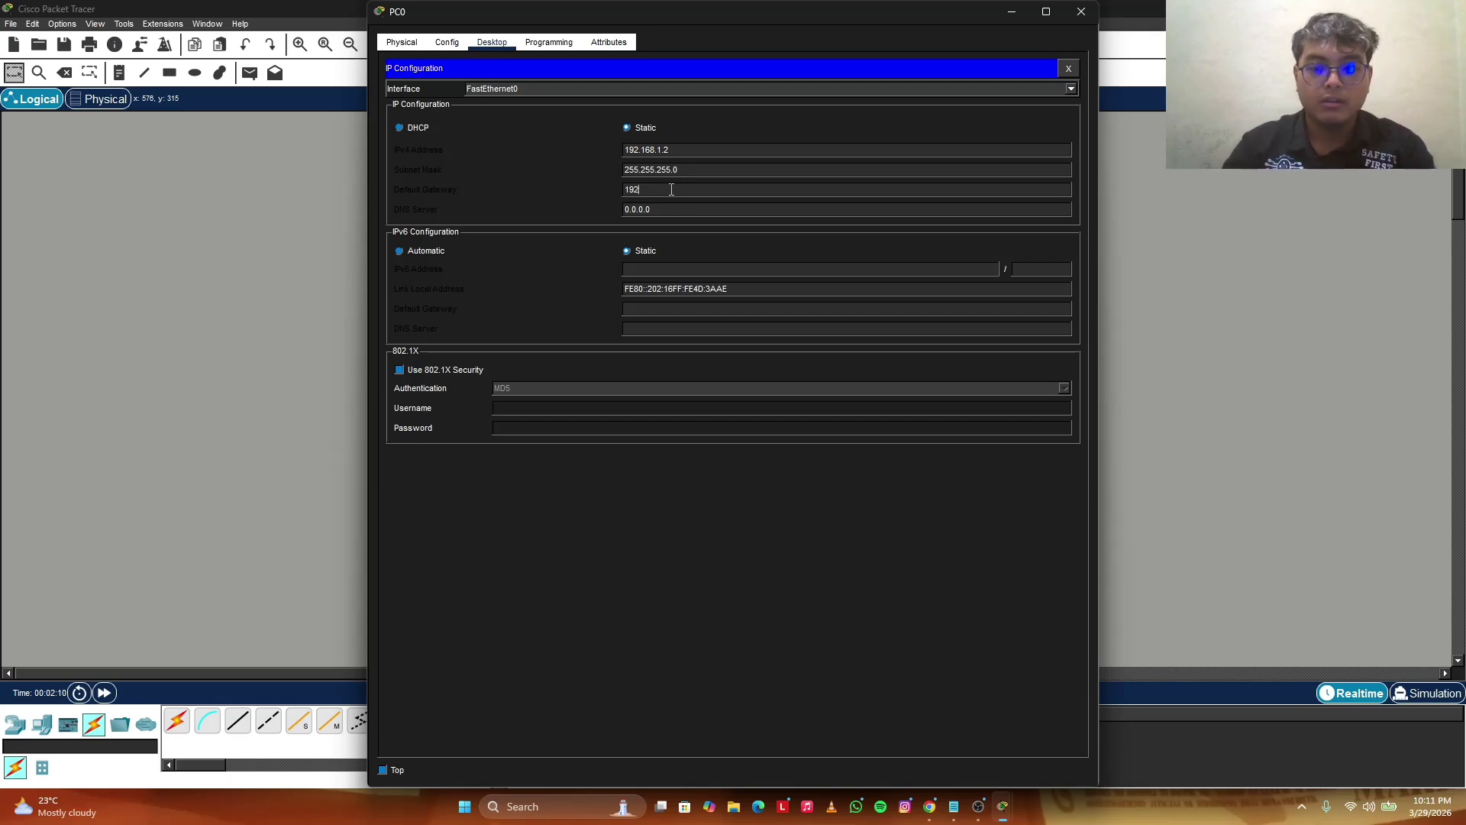
type(".168")
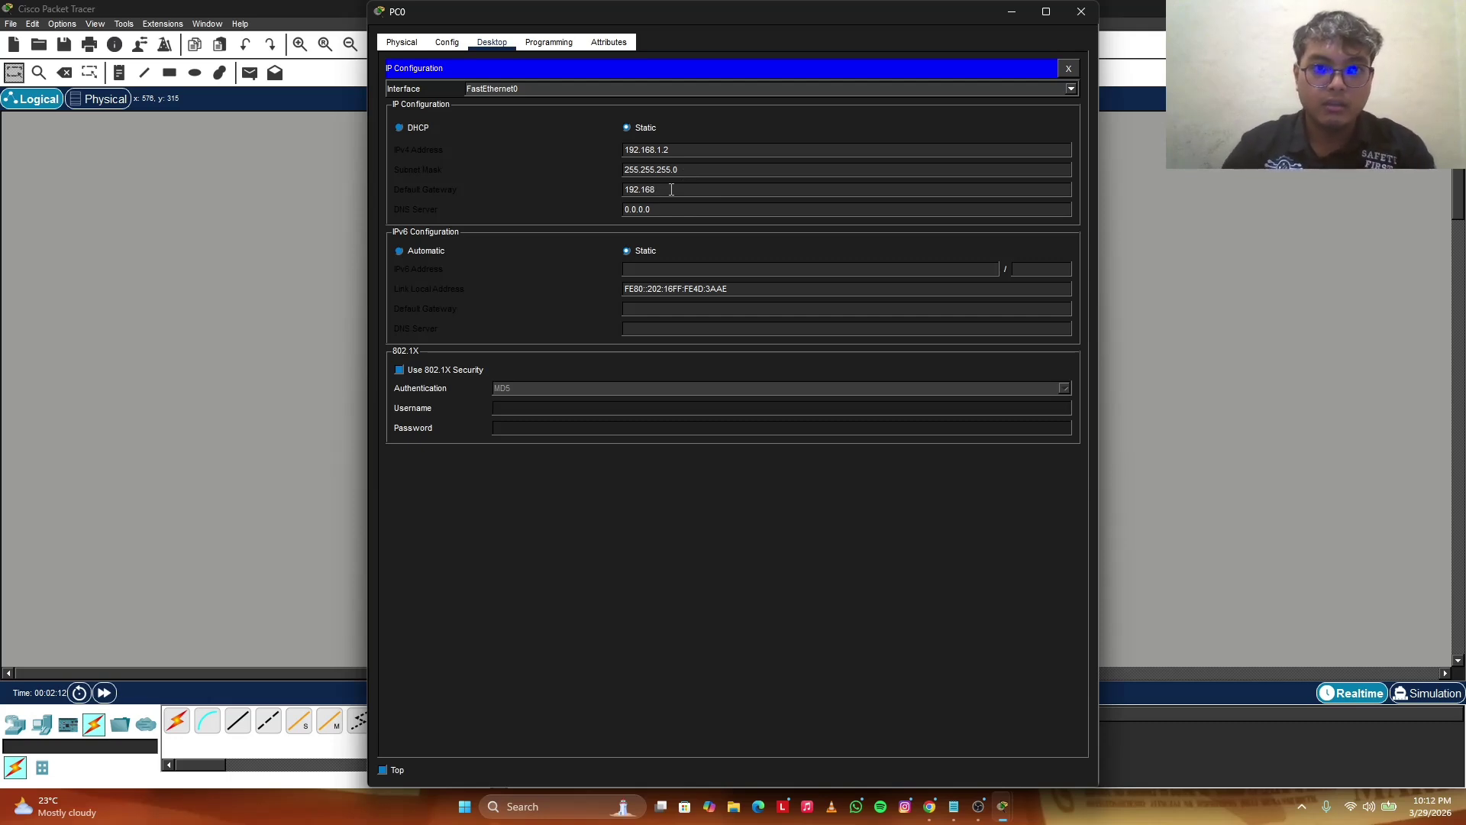
type(".1.1")
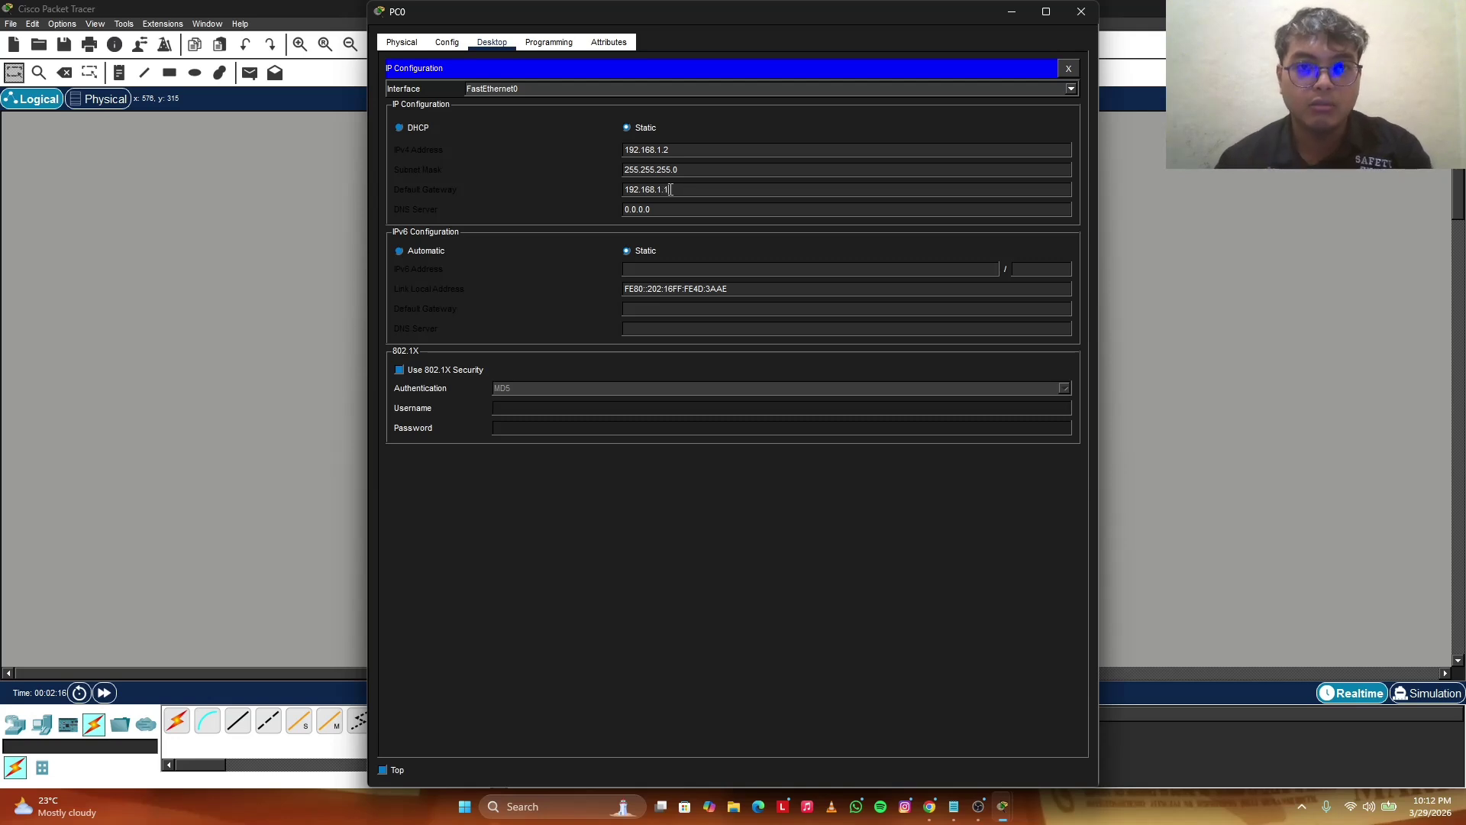
left_click(1071, 15)
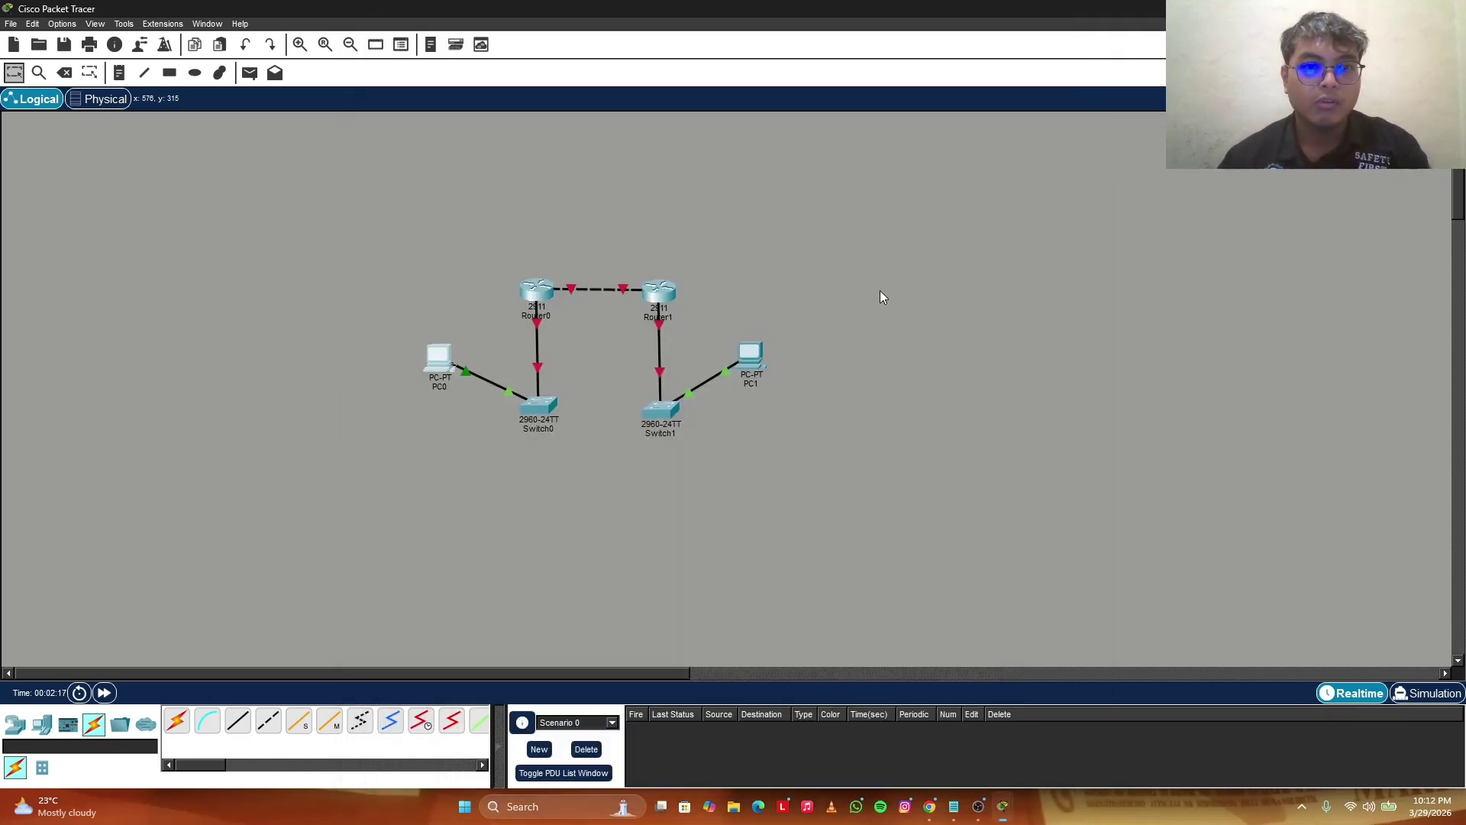
Give PC1 the static IPv4 address 192.168.2.2 with subnet mask 255.255.255.0.
left_click(742, 365)
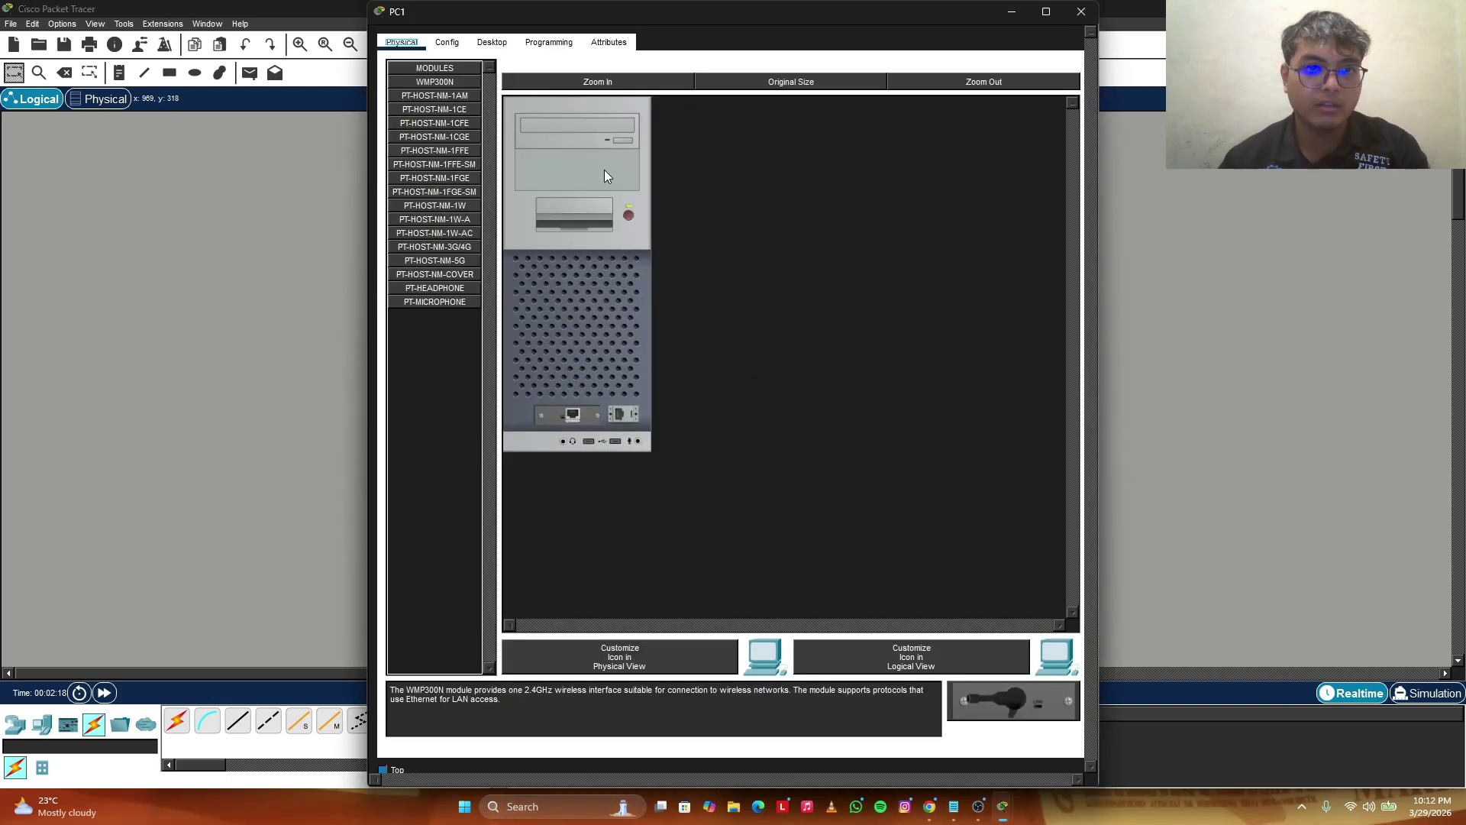
left_click(515, 44)
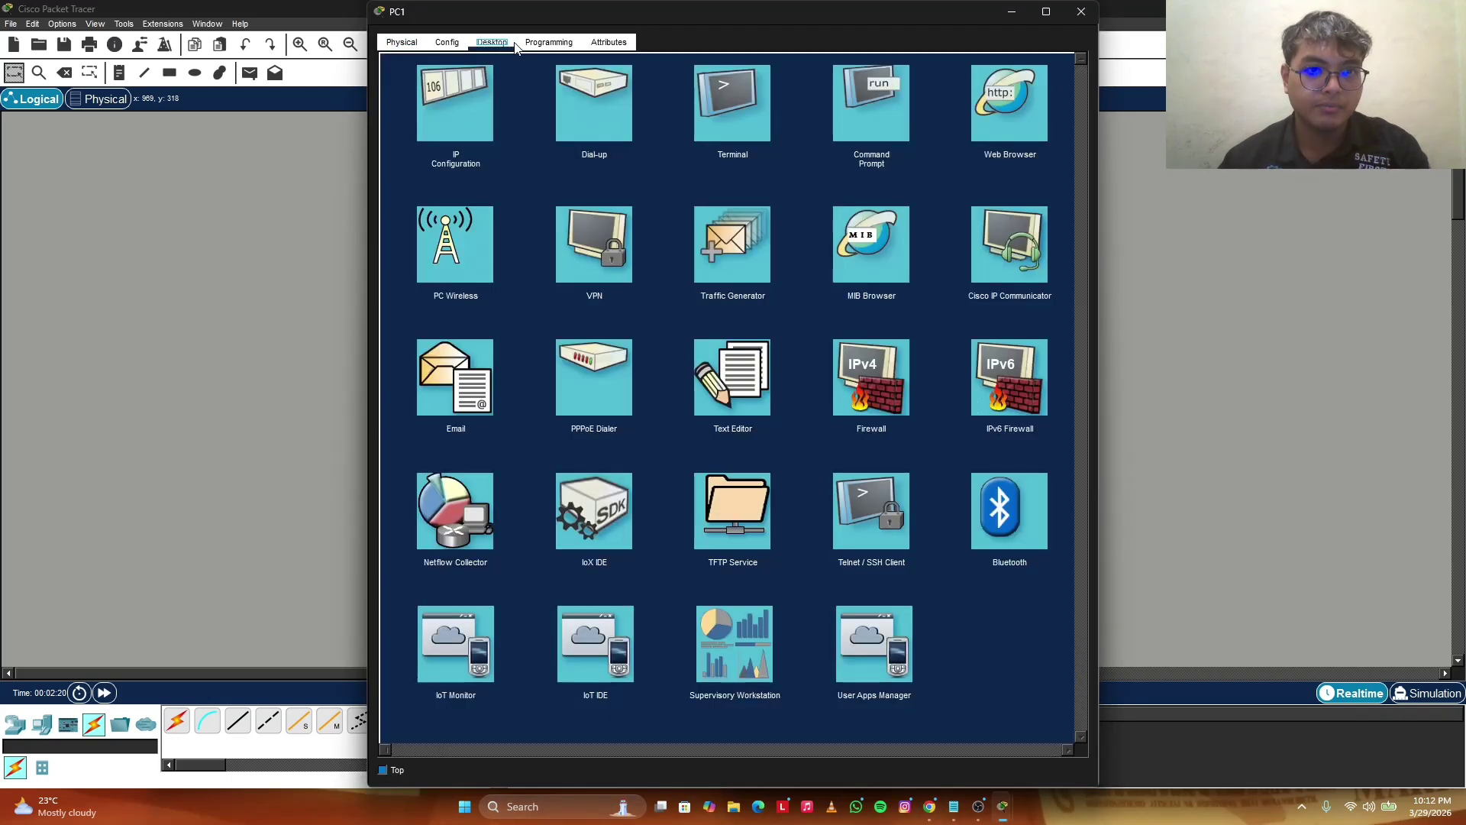
left_click(474, 126)
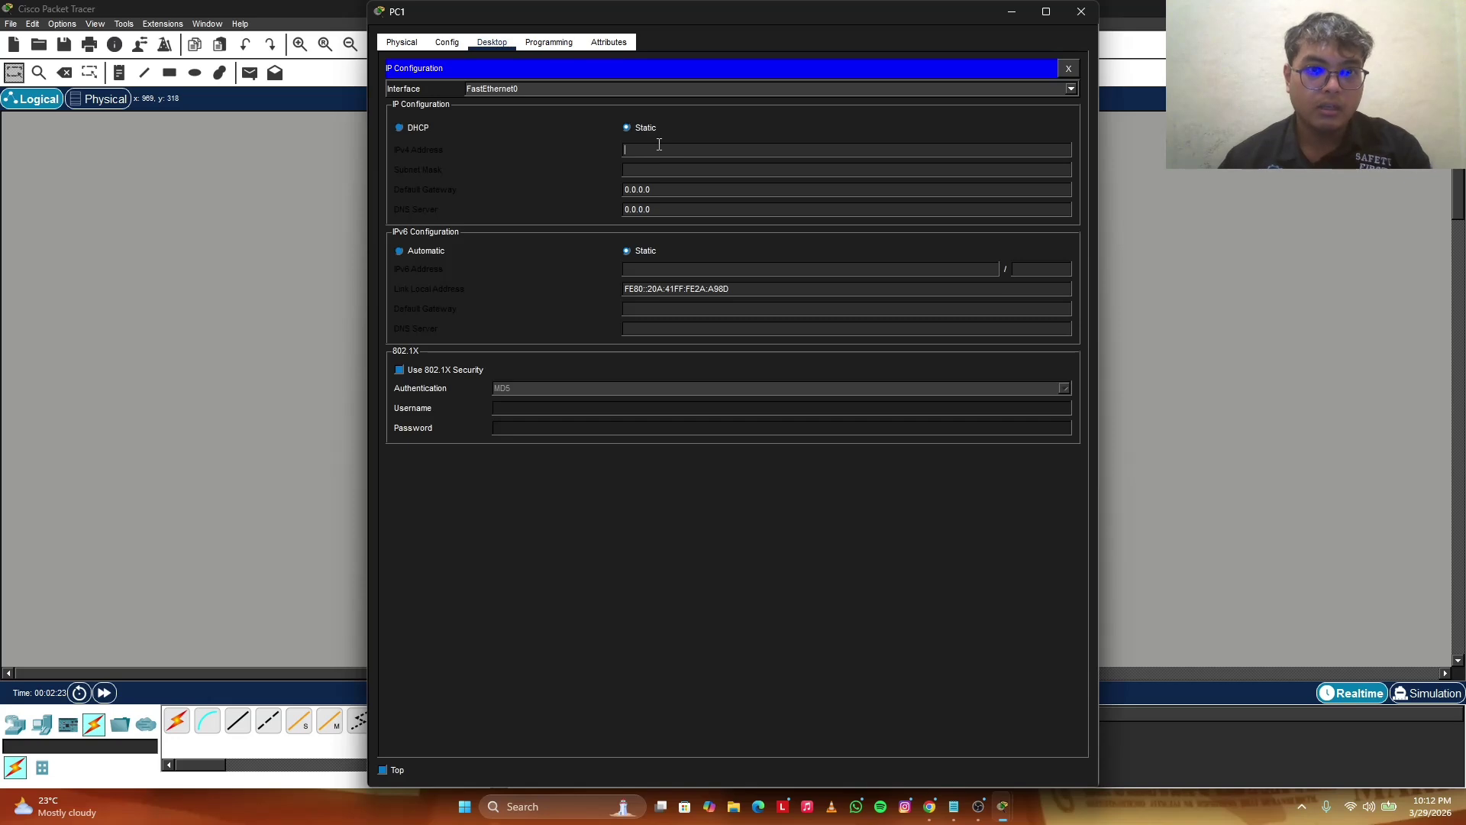
type("192.1")
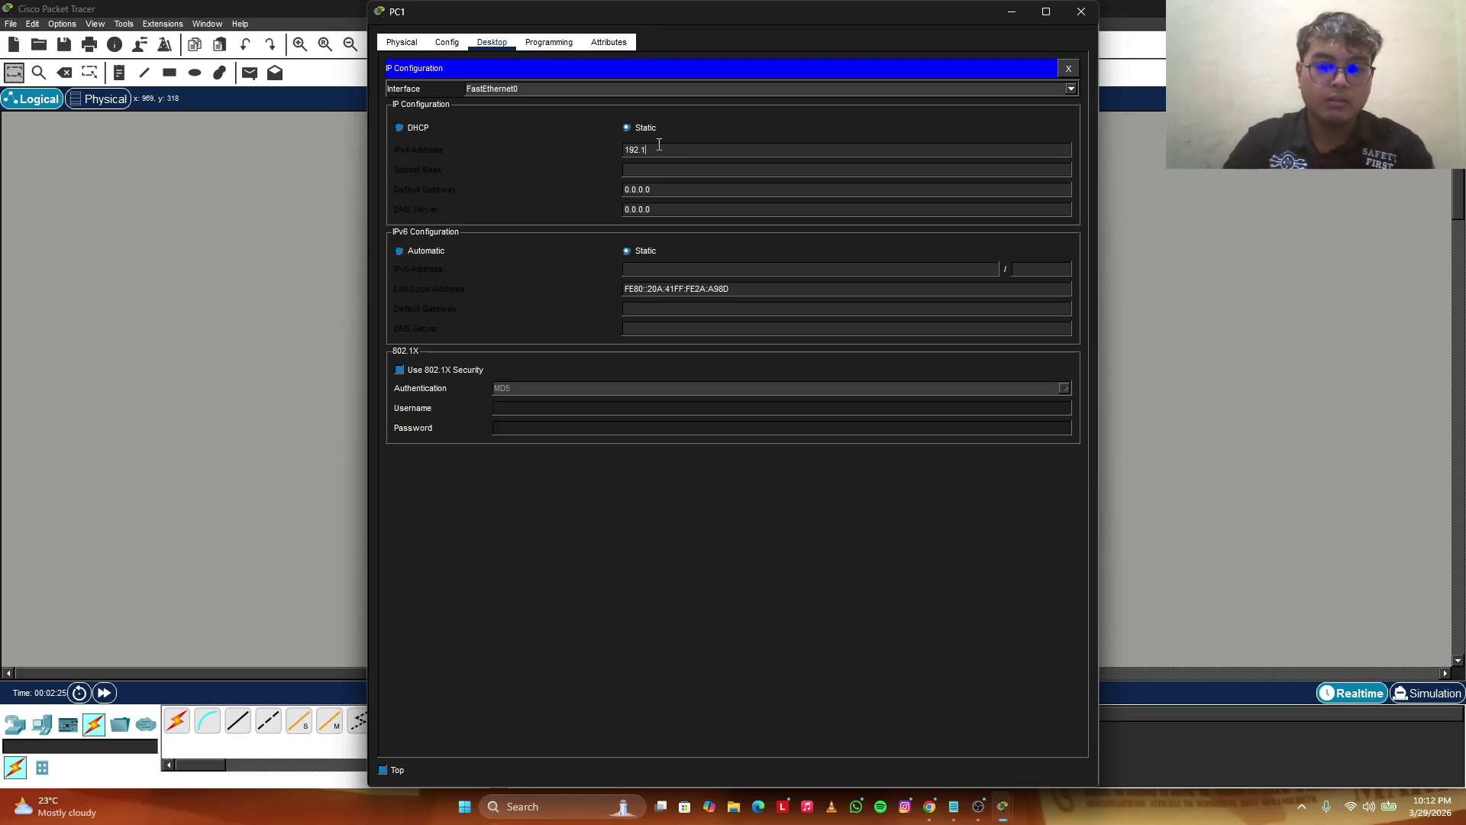
type("68.2.2")
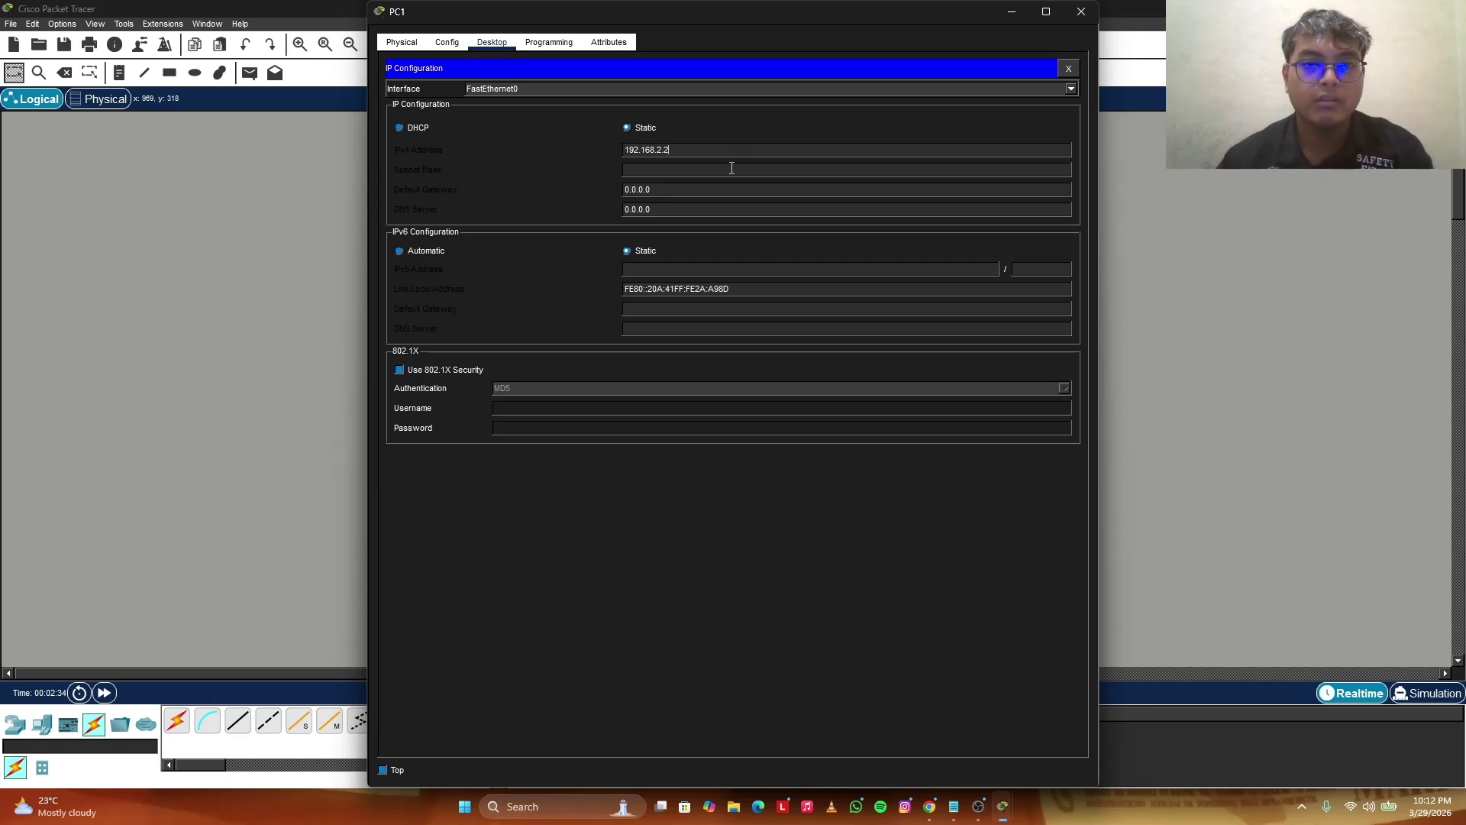
left_click(731, 168)
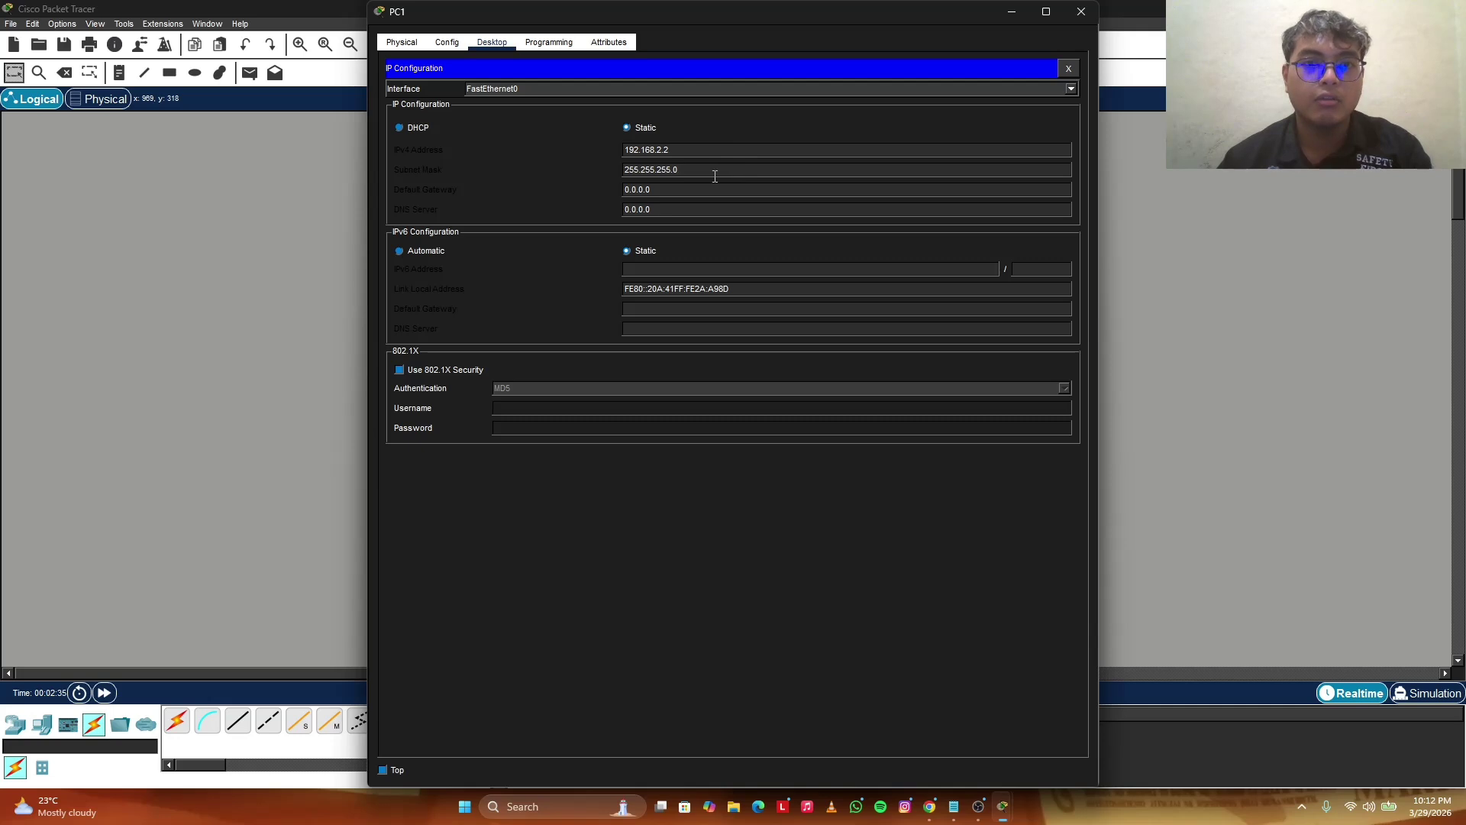
Set PC1's default gateway to 192.168.2.1 and close its configuration window.
key("BackSpace")
key("BackSpace")
key("BackSpace")
key("BackSpace")
key("BackSpace")
key("BackSpace")
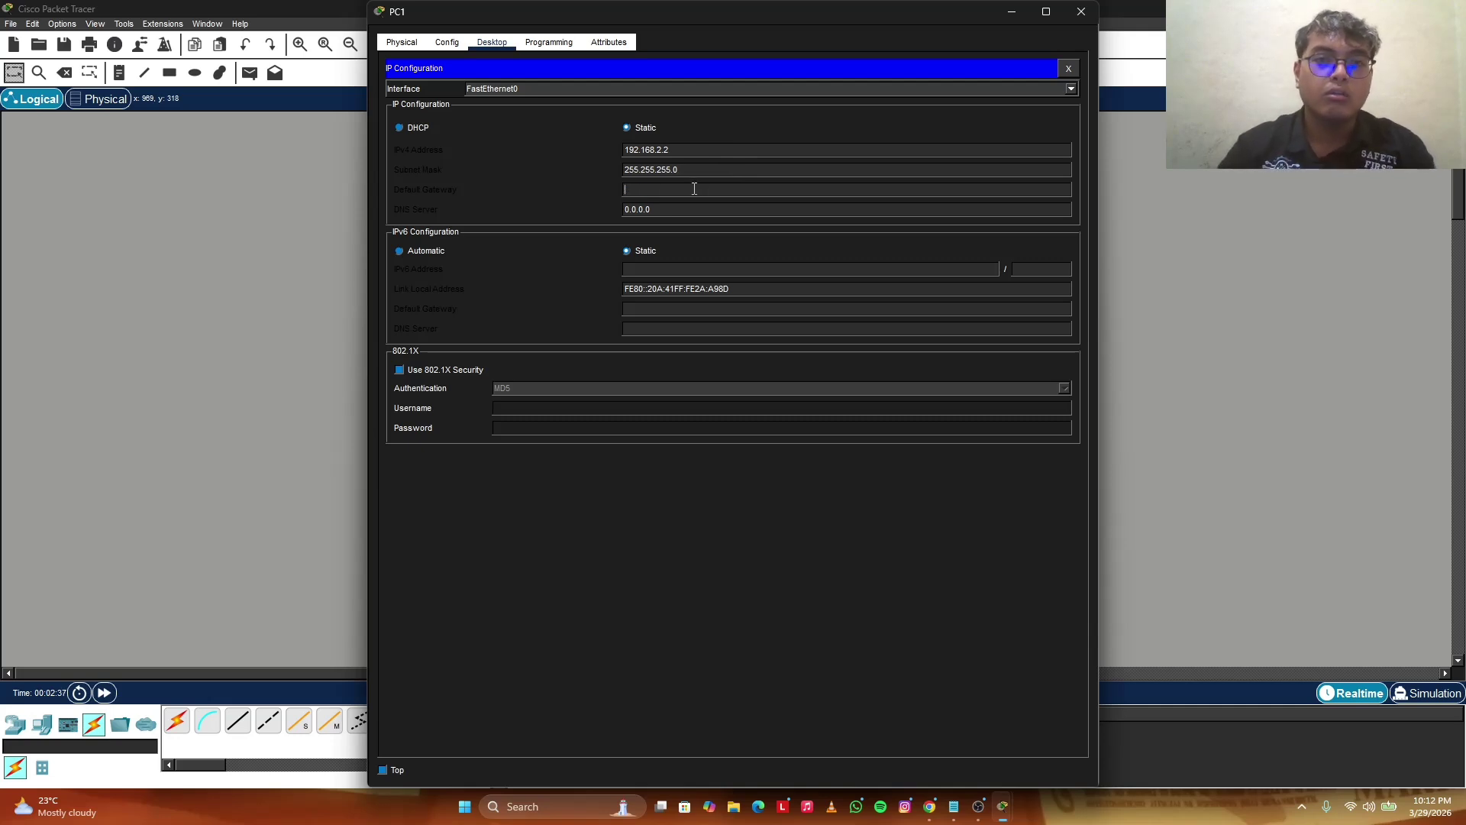
type("192.168")
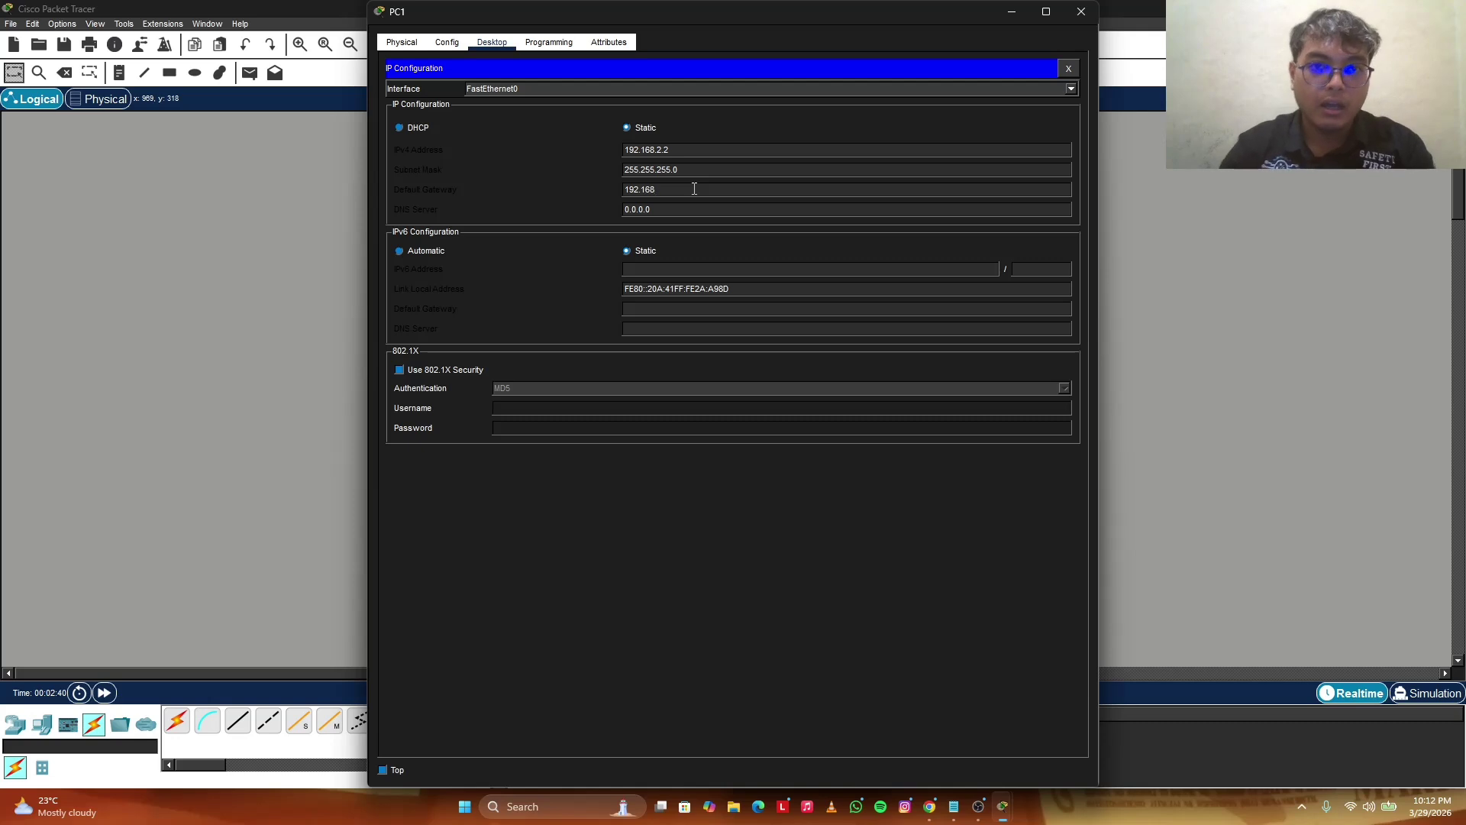
type(".2.1")
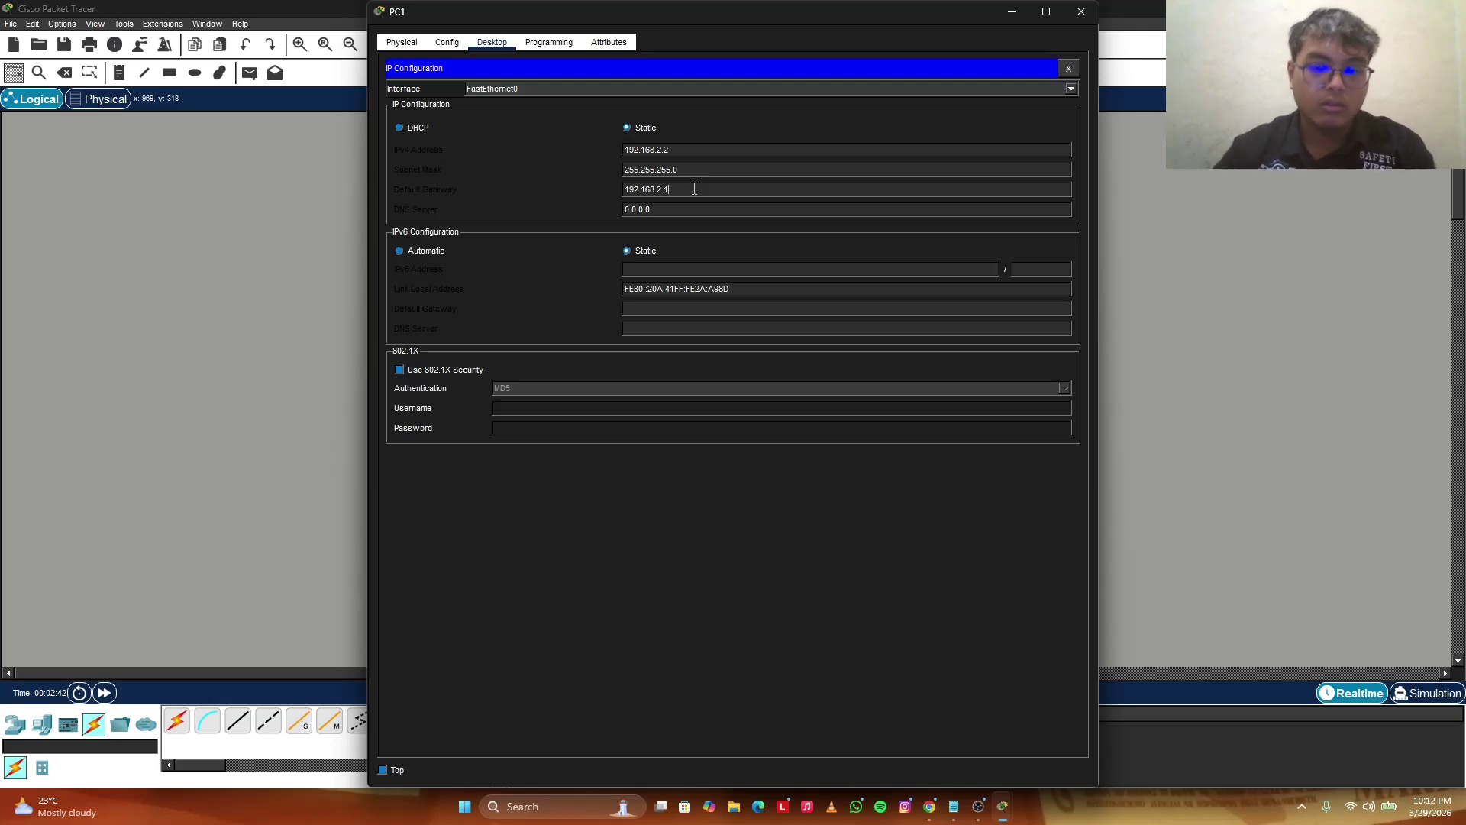
left_click(1082, 12)
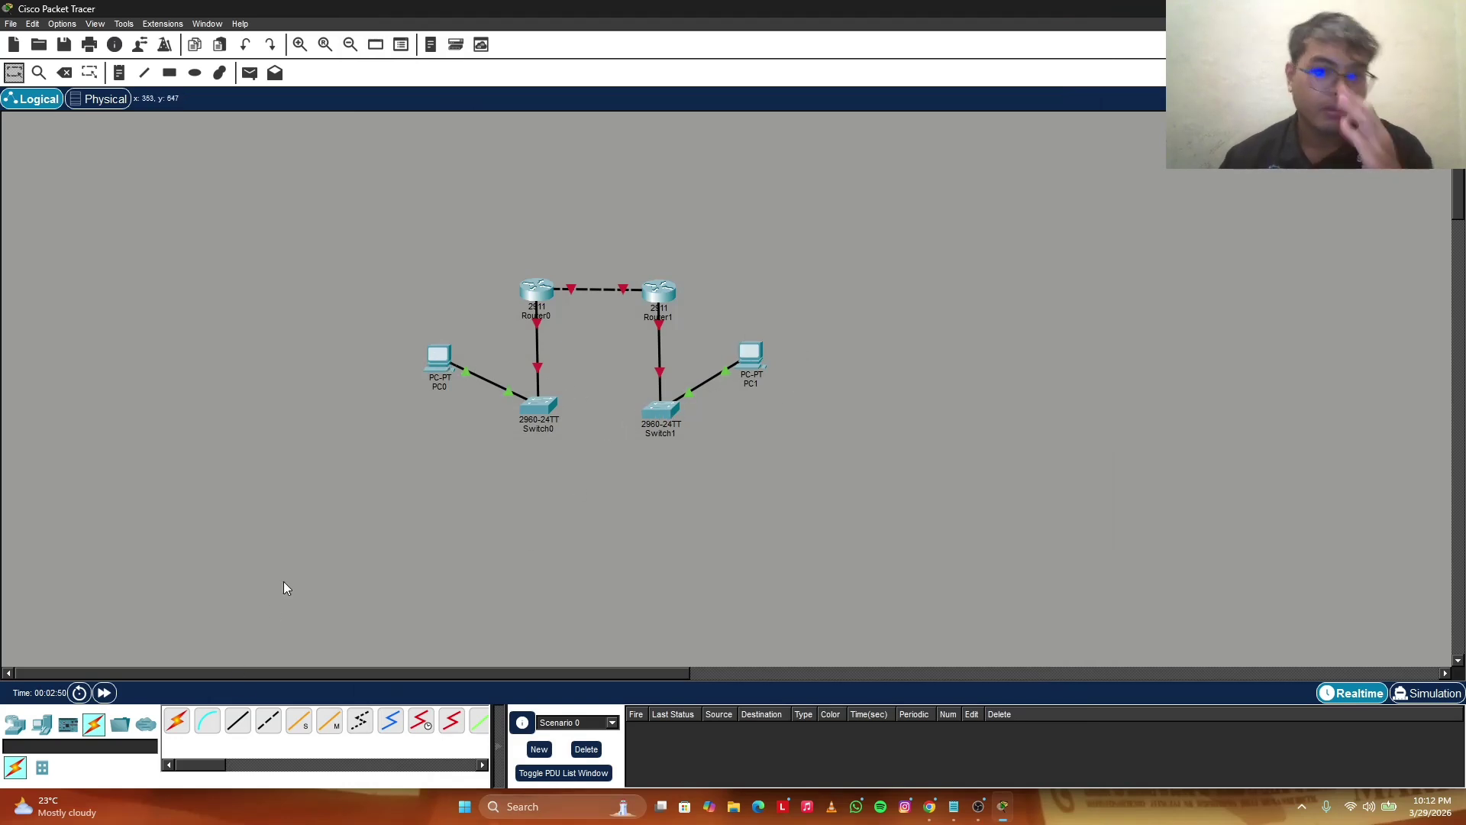
Open Router0's command line and place its window beside the Notepad file containing the router commands.
left_click(537, 292)
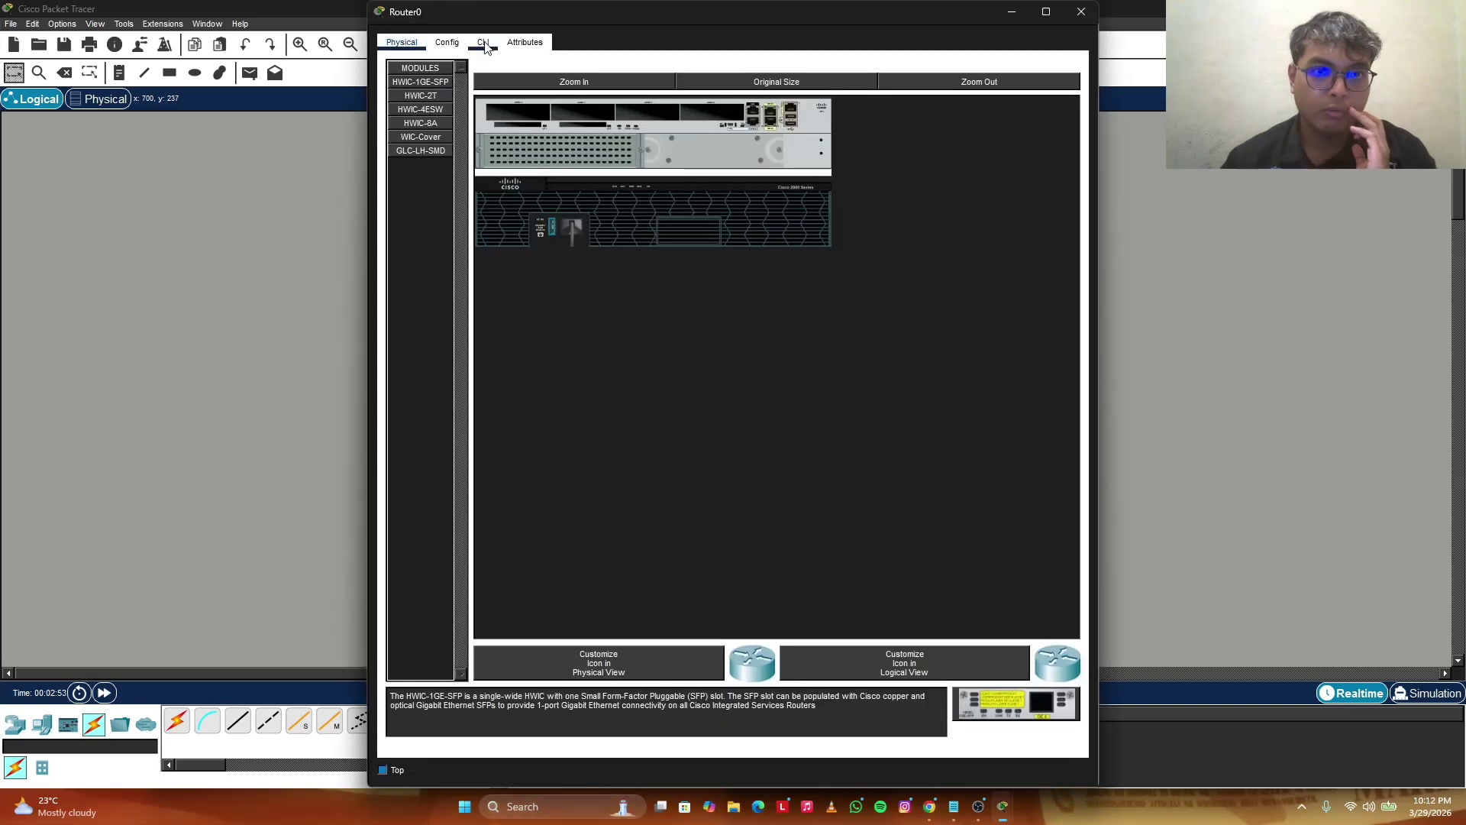
left_click(483, 42)
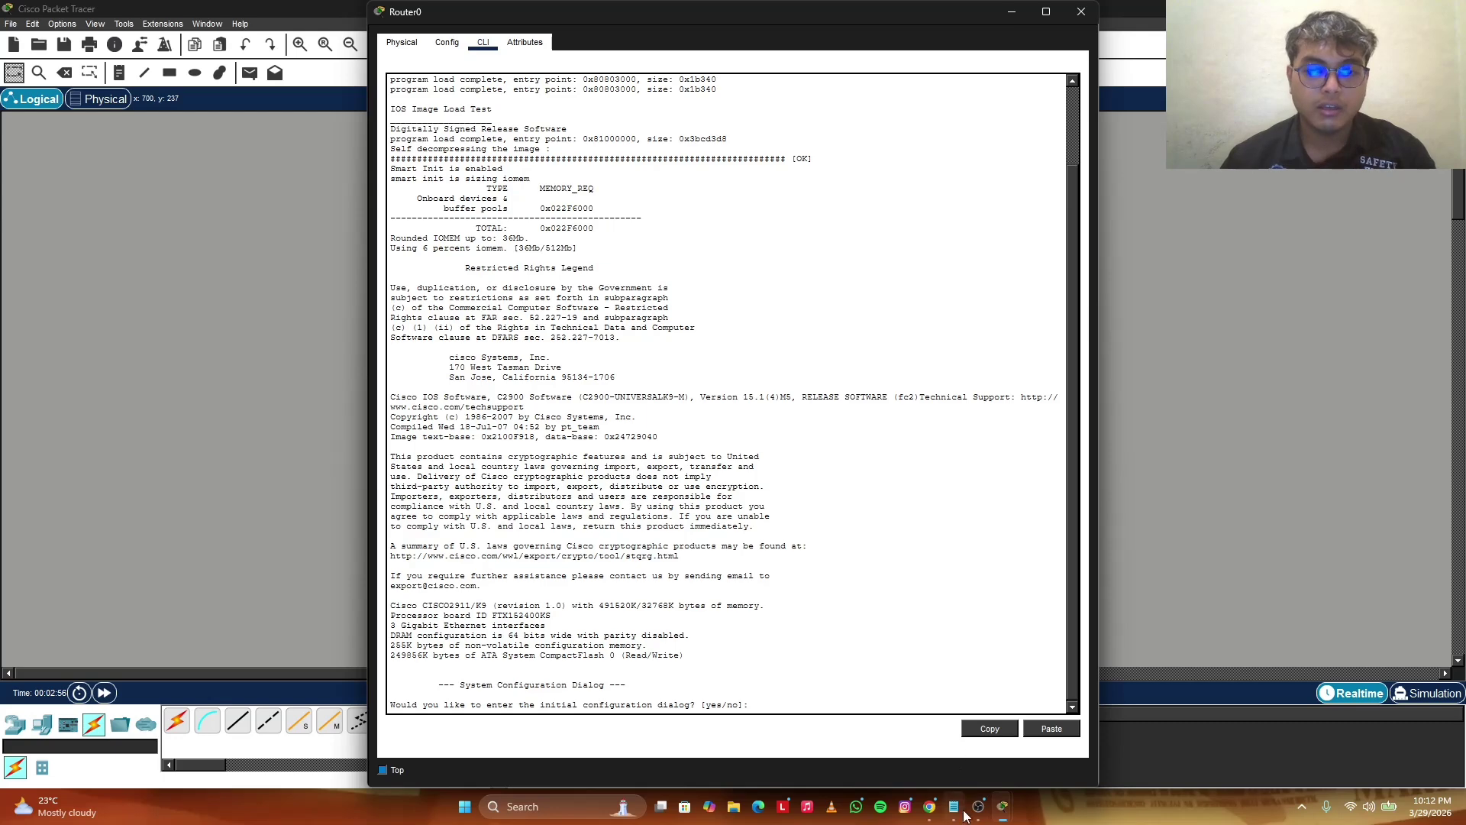
left_click(963, 753)
left_click(1002, 807)
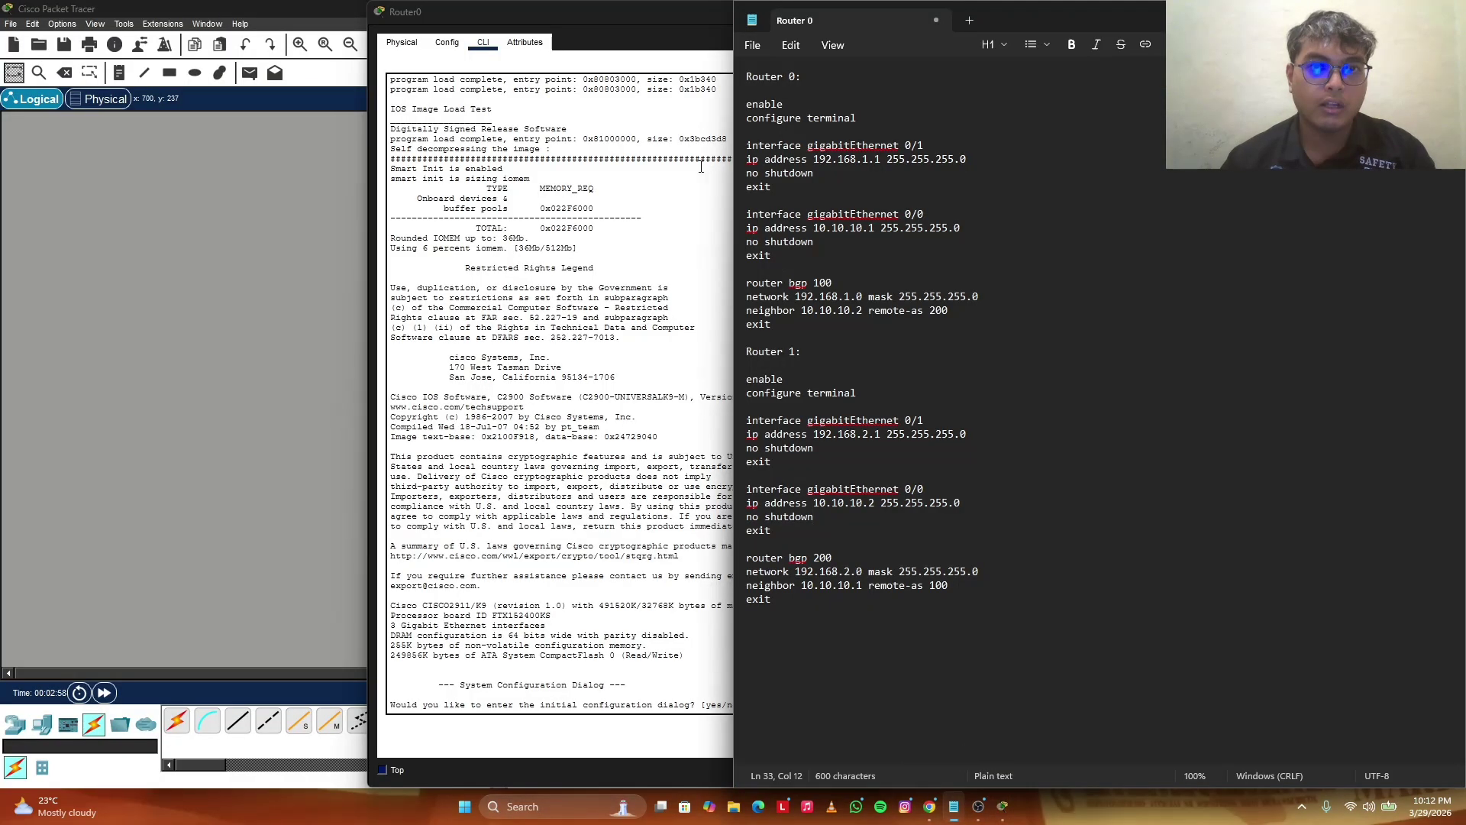
left_click_drag(642, 34, 473, 15)
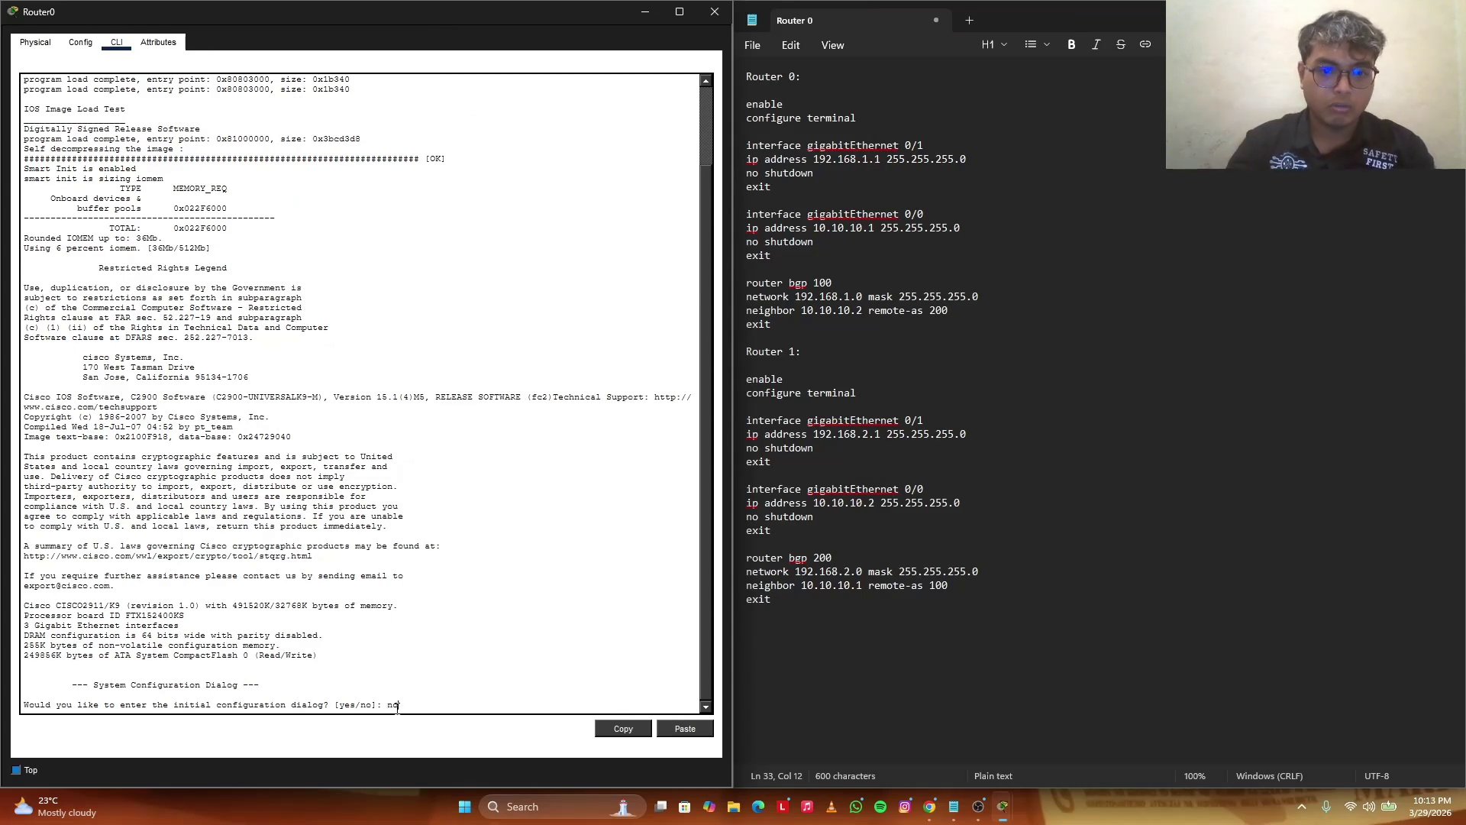
Decline Router0's initial configuration dialog and enter global configuration mode with enable and configure terminal.
key("Return")
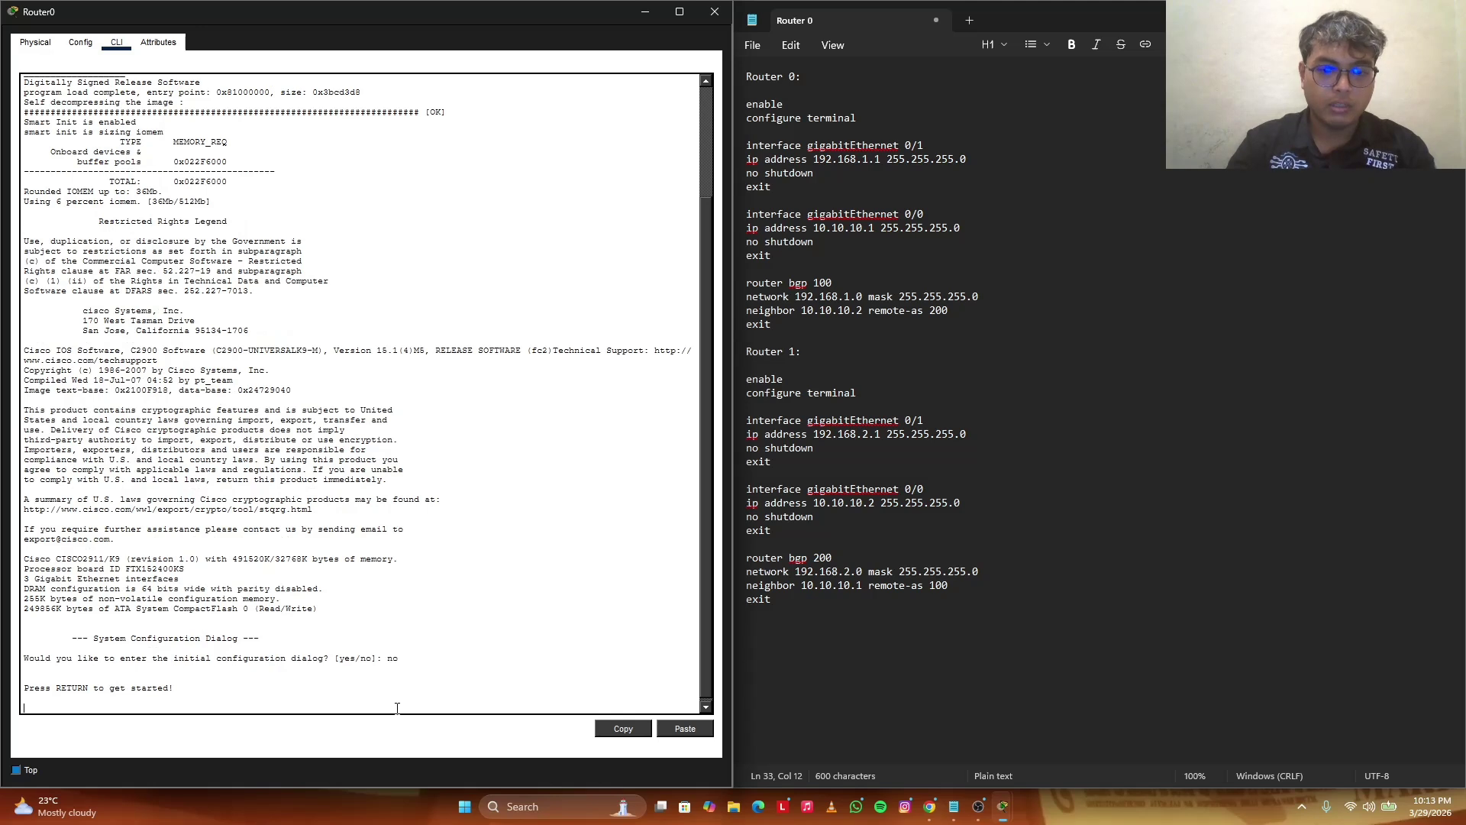
key("Return")
type("enable")
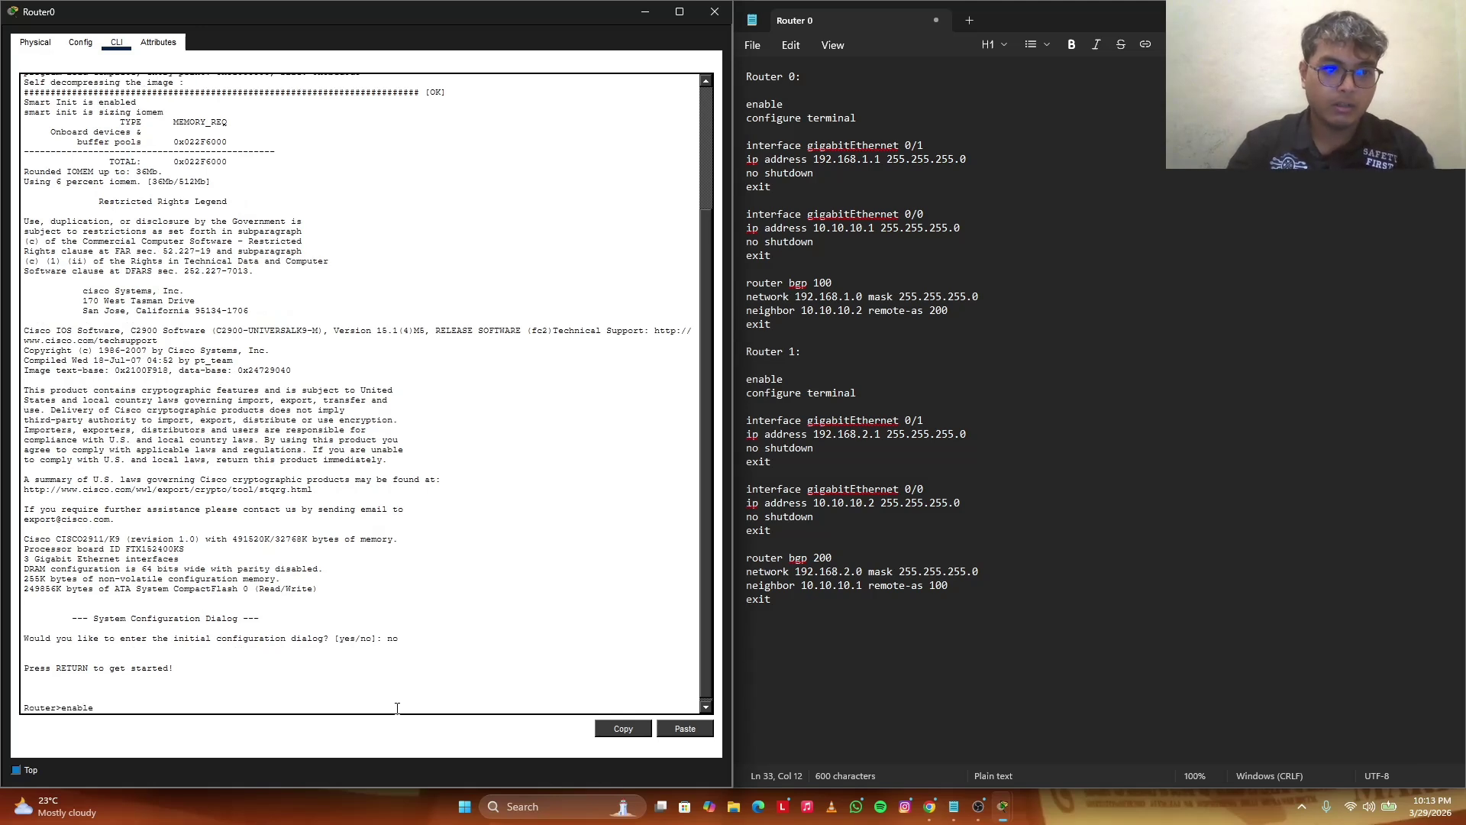
key("Return")
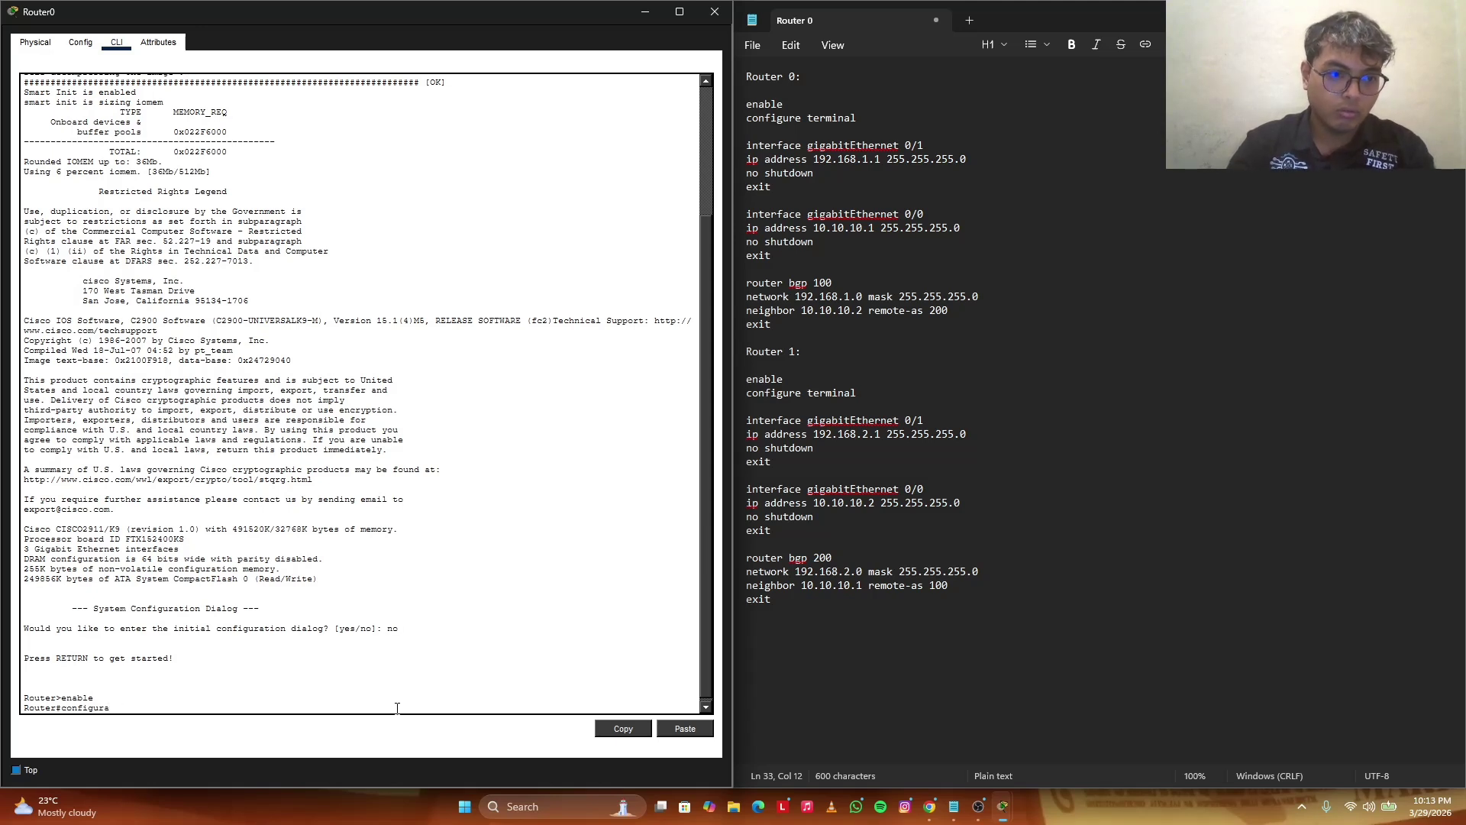
type("configure")
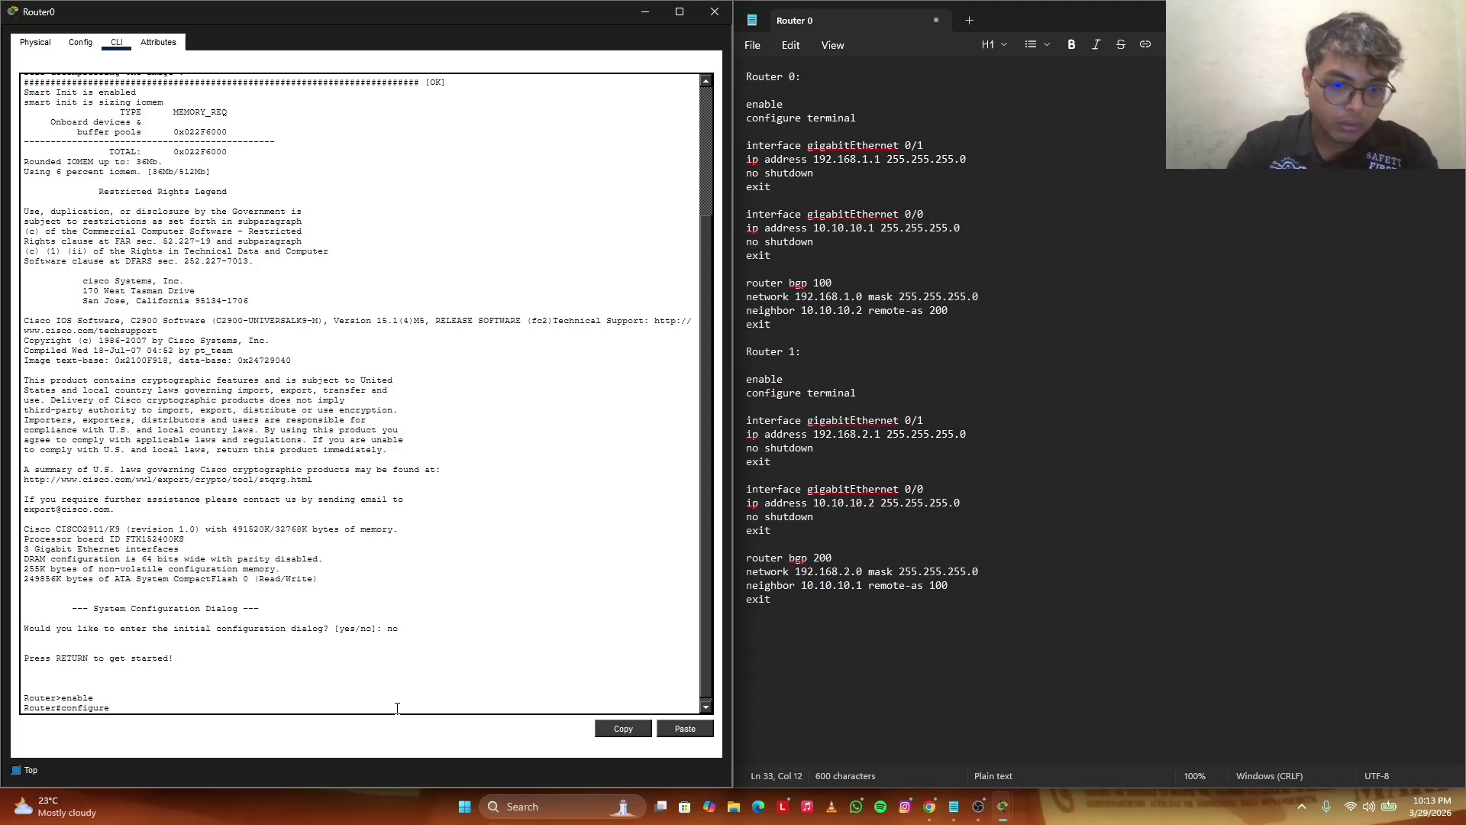
type(" terminal")
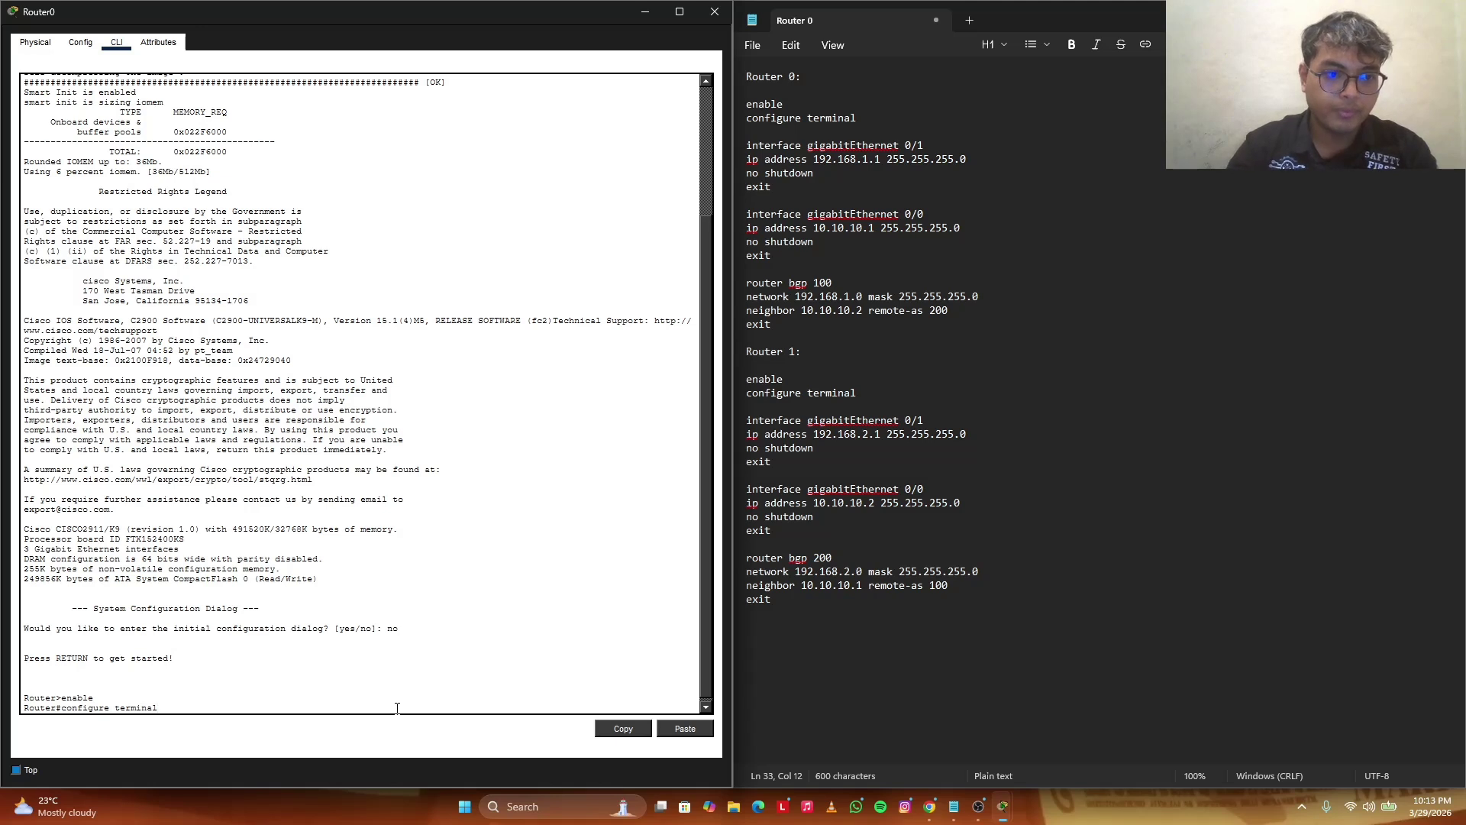
key("Return")
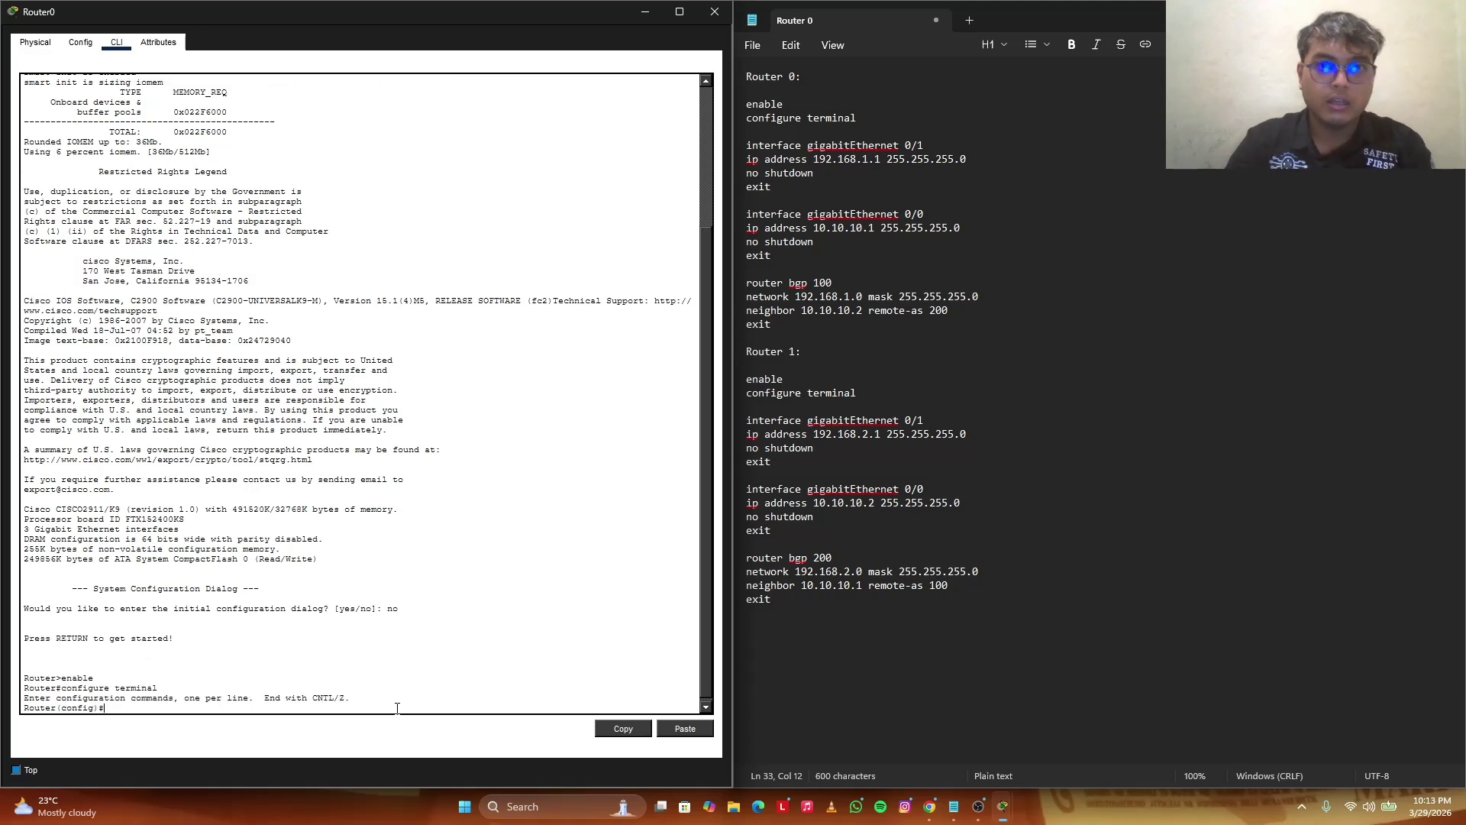
On Router0, assign interface gigabitEthernet 0/1 the IP address 192.168.1.1 with subnet mask 255.255.255.0.
type("interfac")
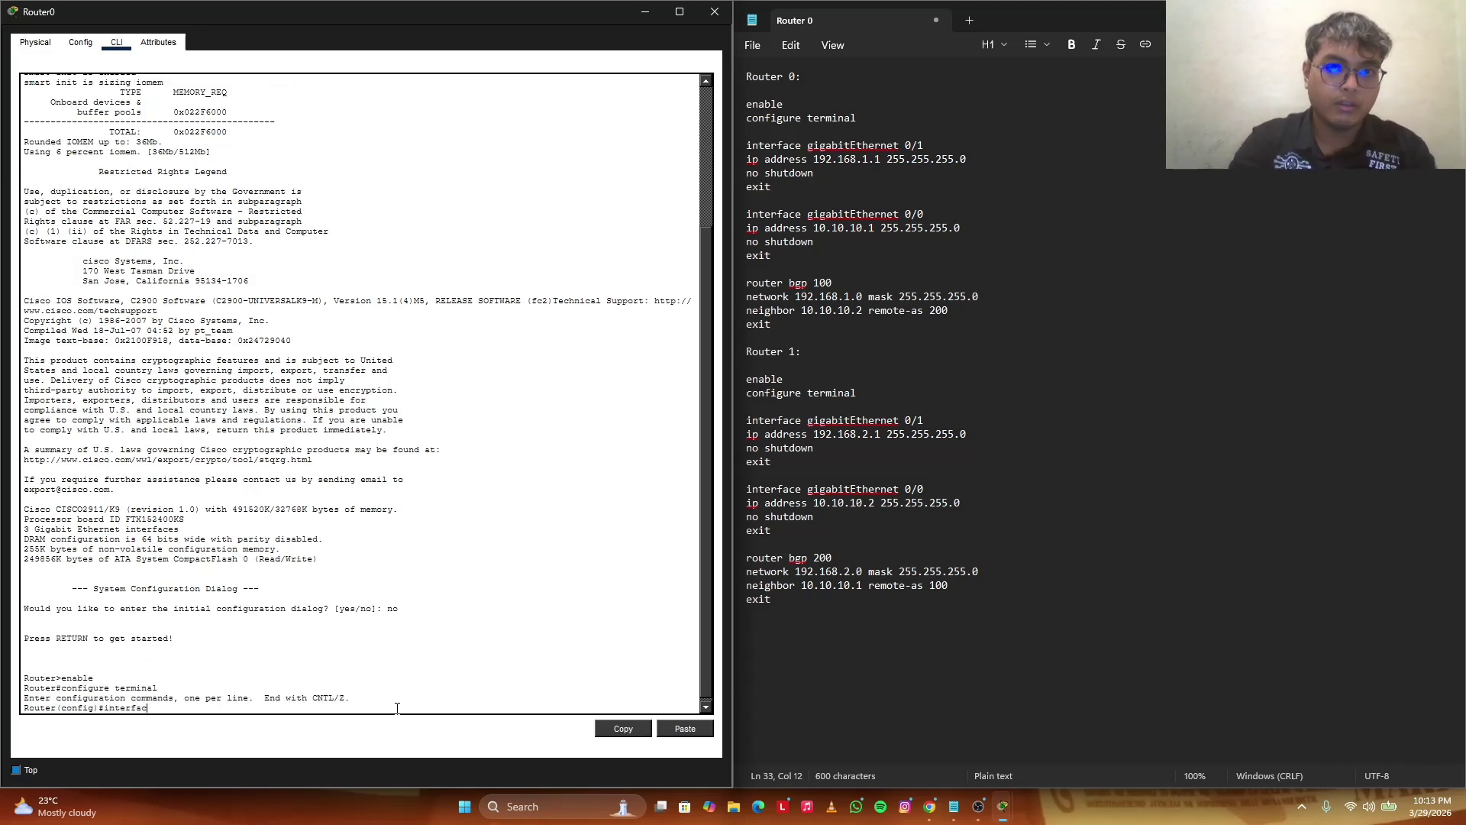
type("e gigabit")
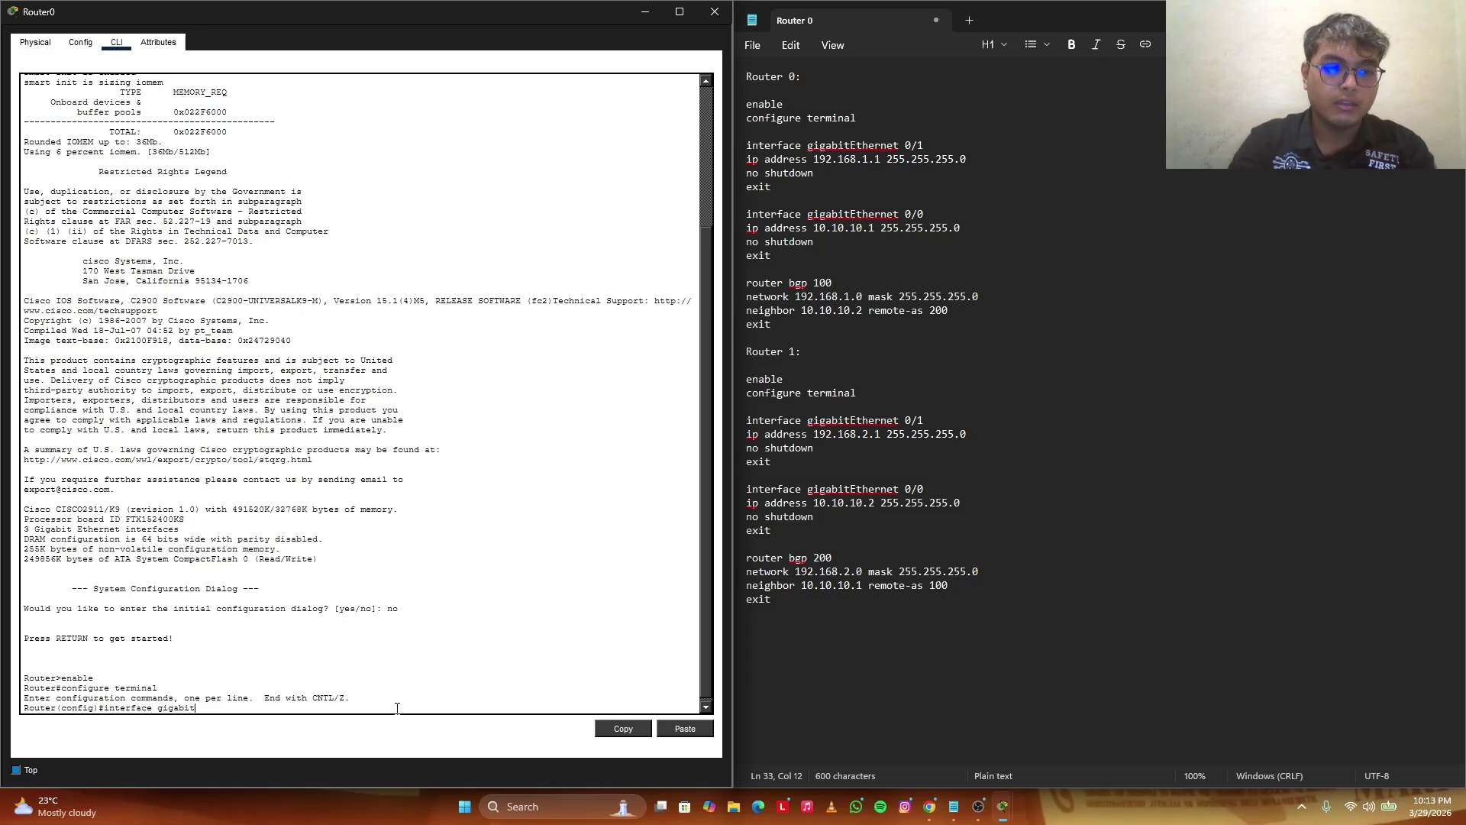
type("Etherne")
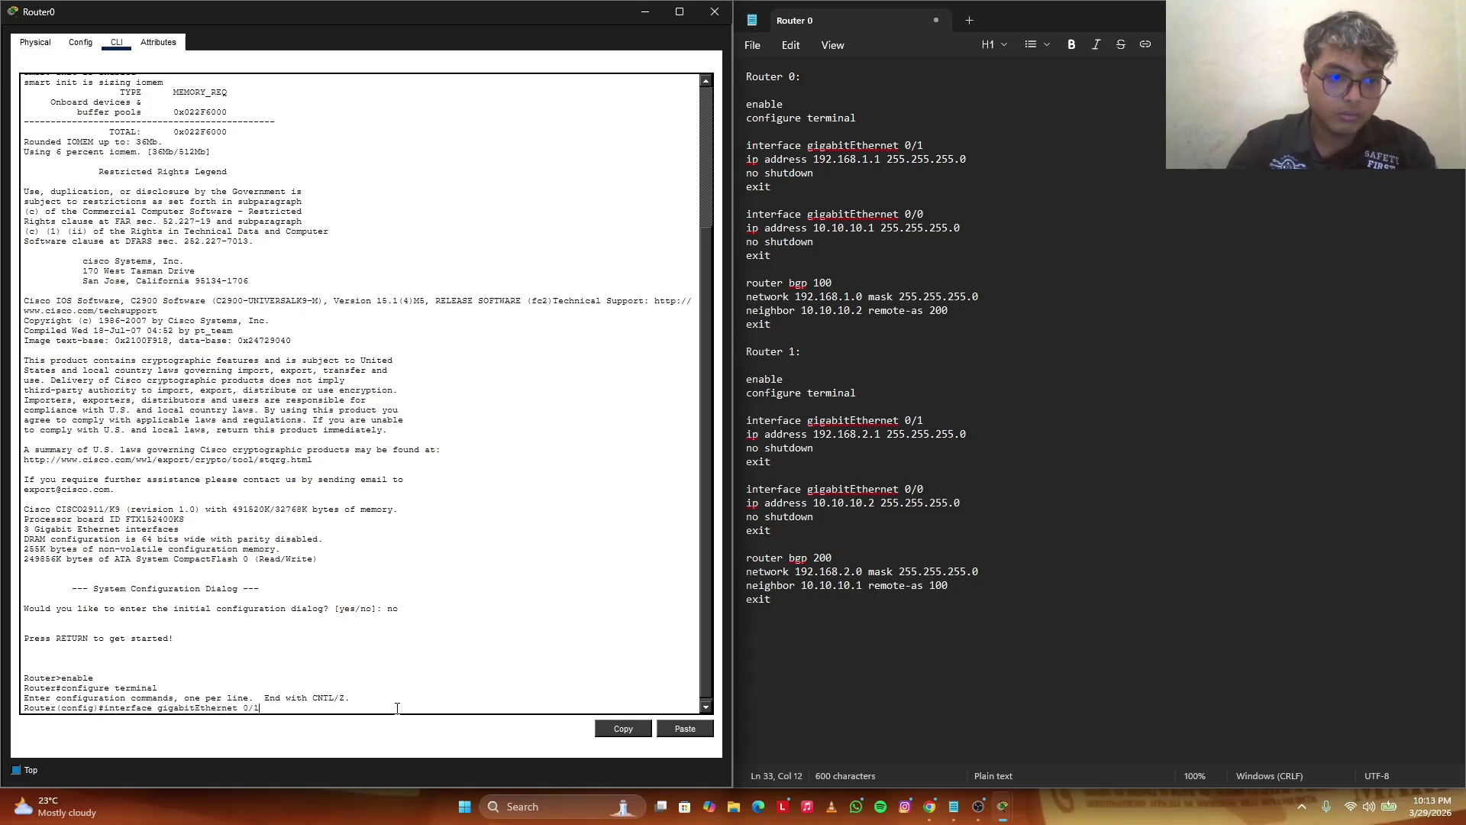
type("t 0/1")
key("Return")
type("ip")
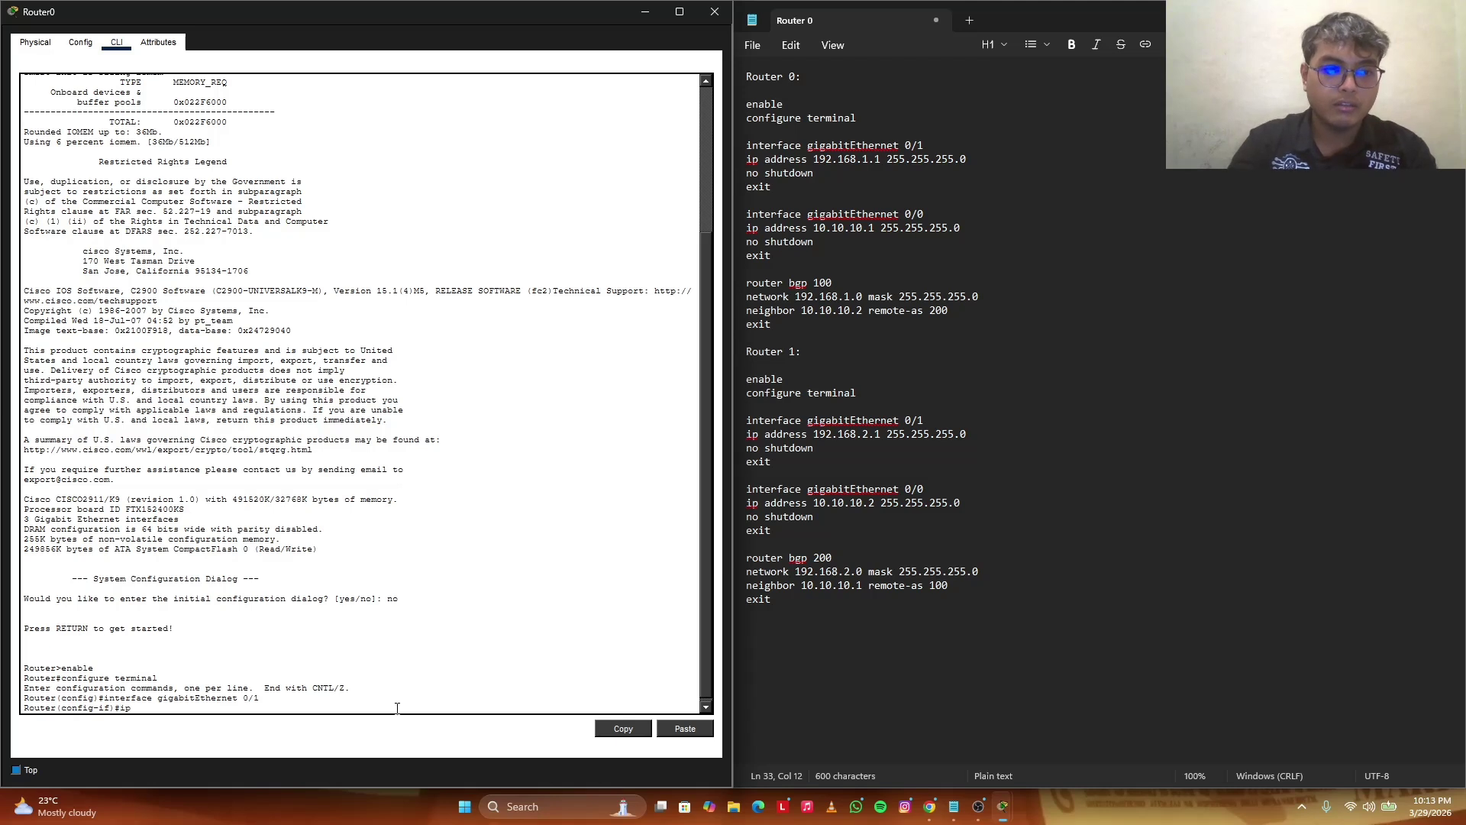
type(" address 192.168.1.1")
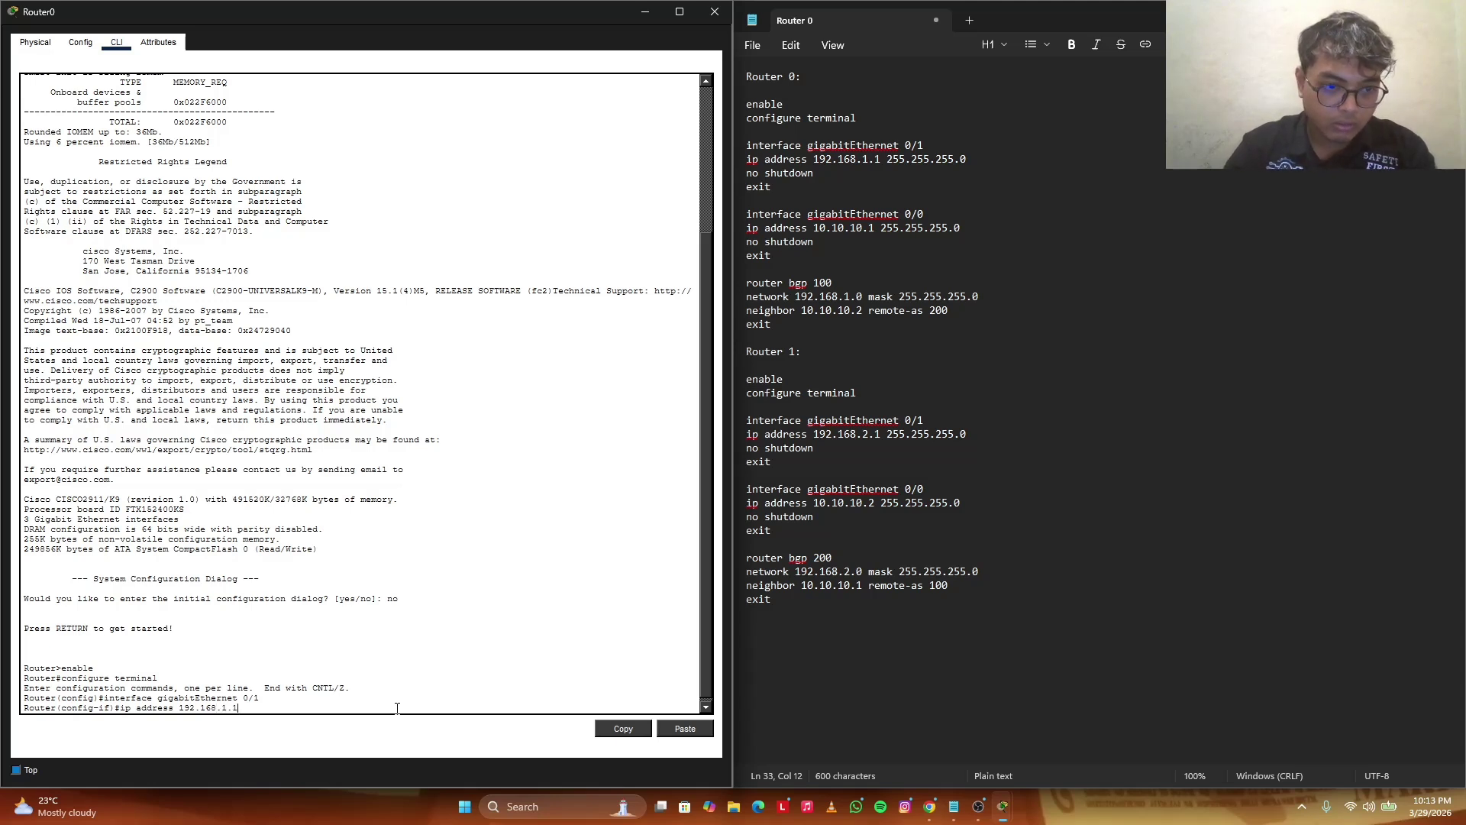
type("55.255.255.0")
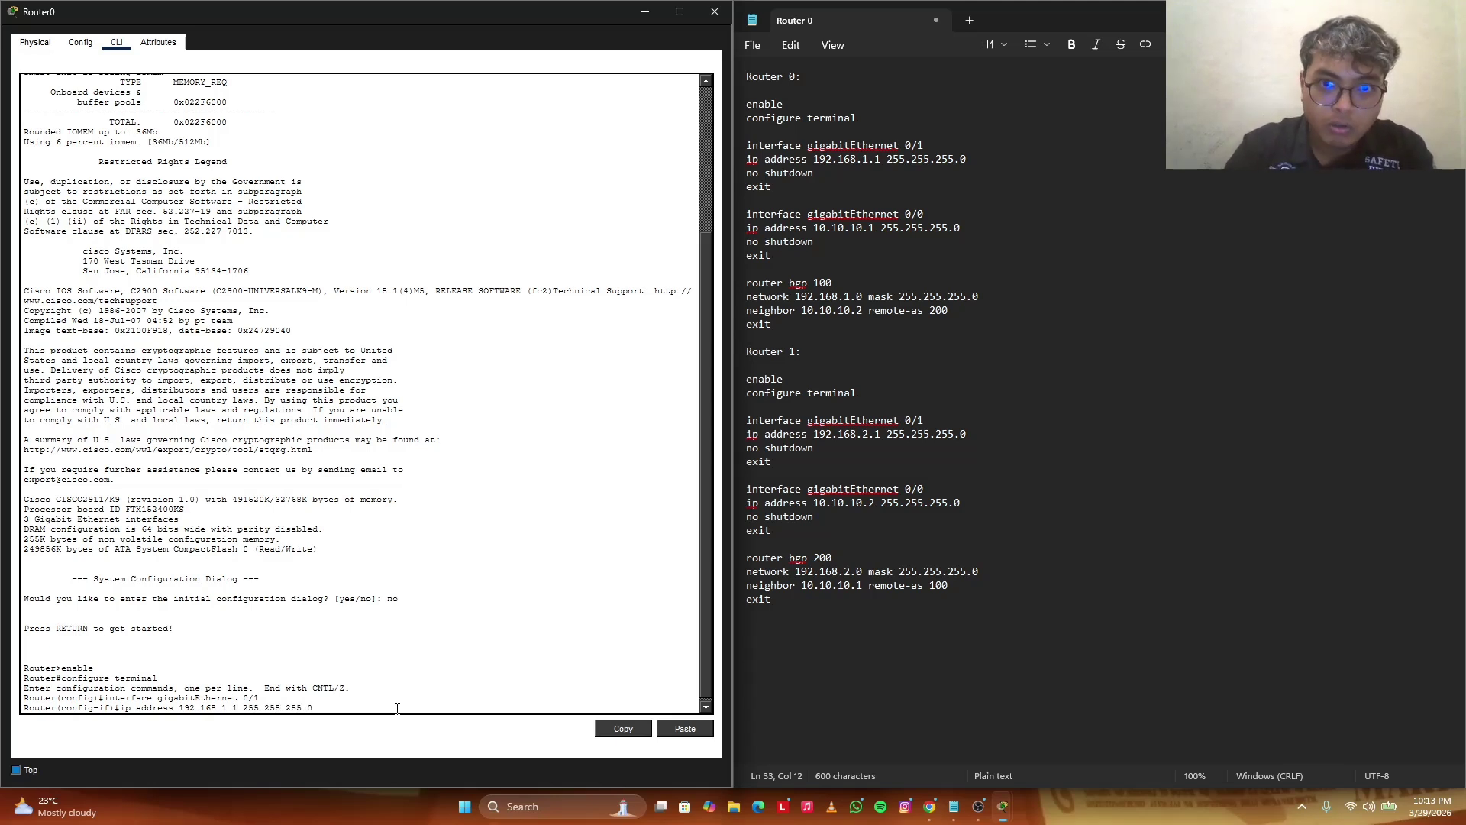
key("Return")
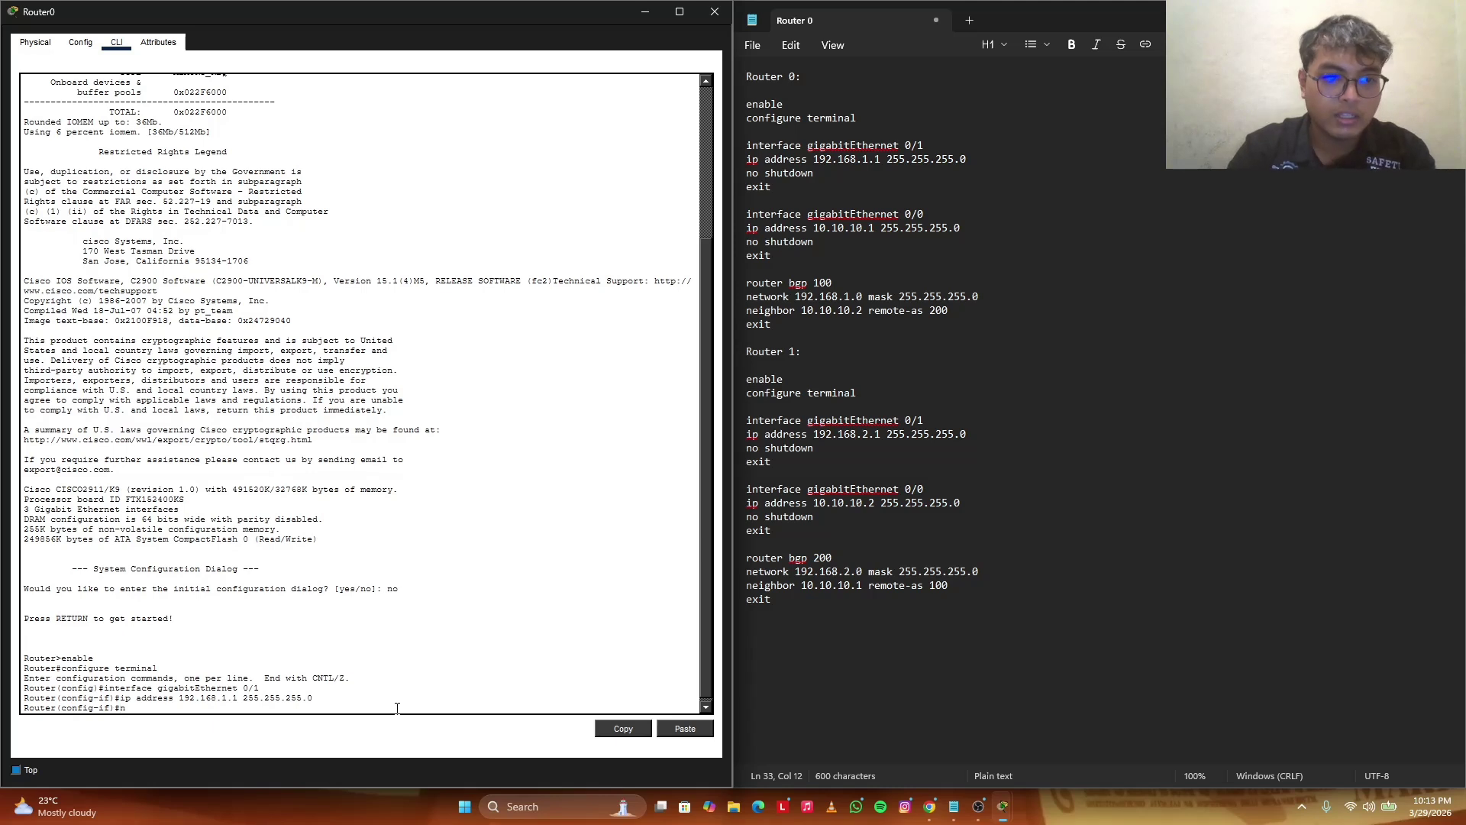
Enable Router0's gigabitEthernet 0/1 interface with no shutdown and exit its interface configuration mode.
type("no shutdown")
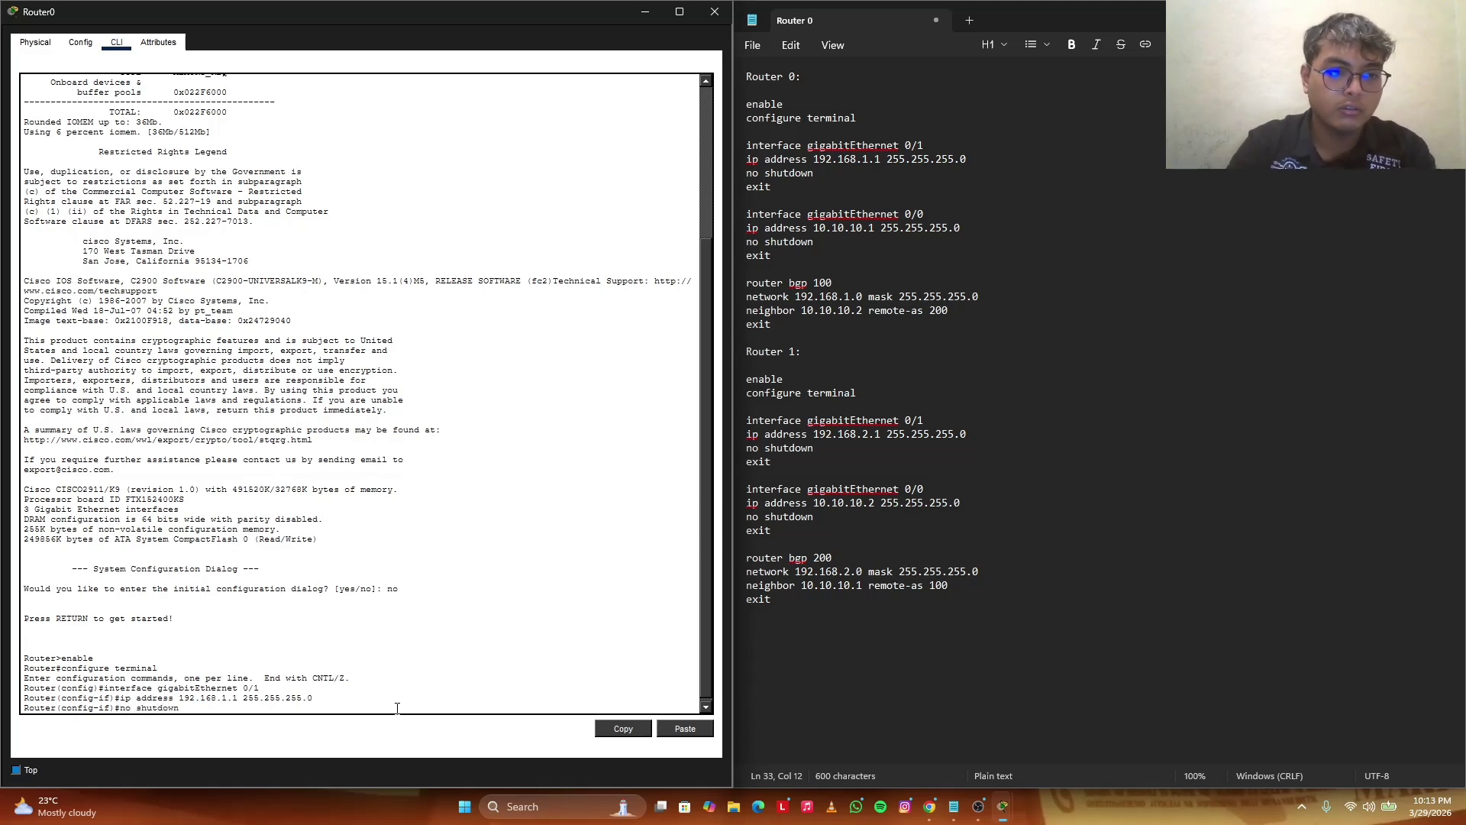
key("Return")
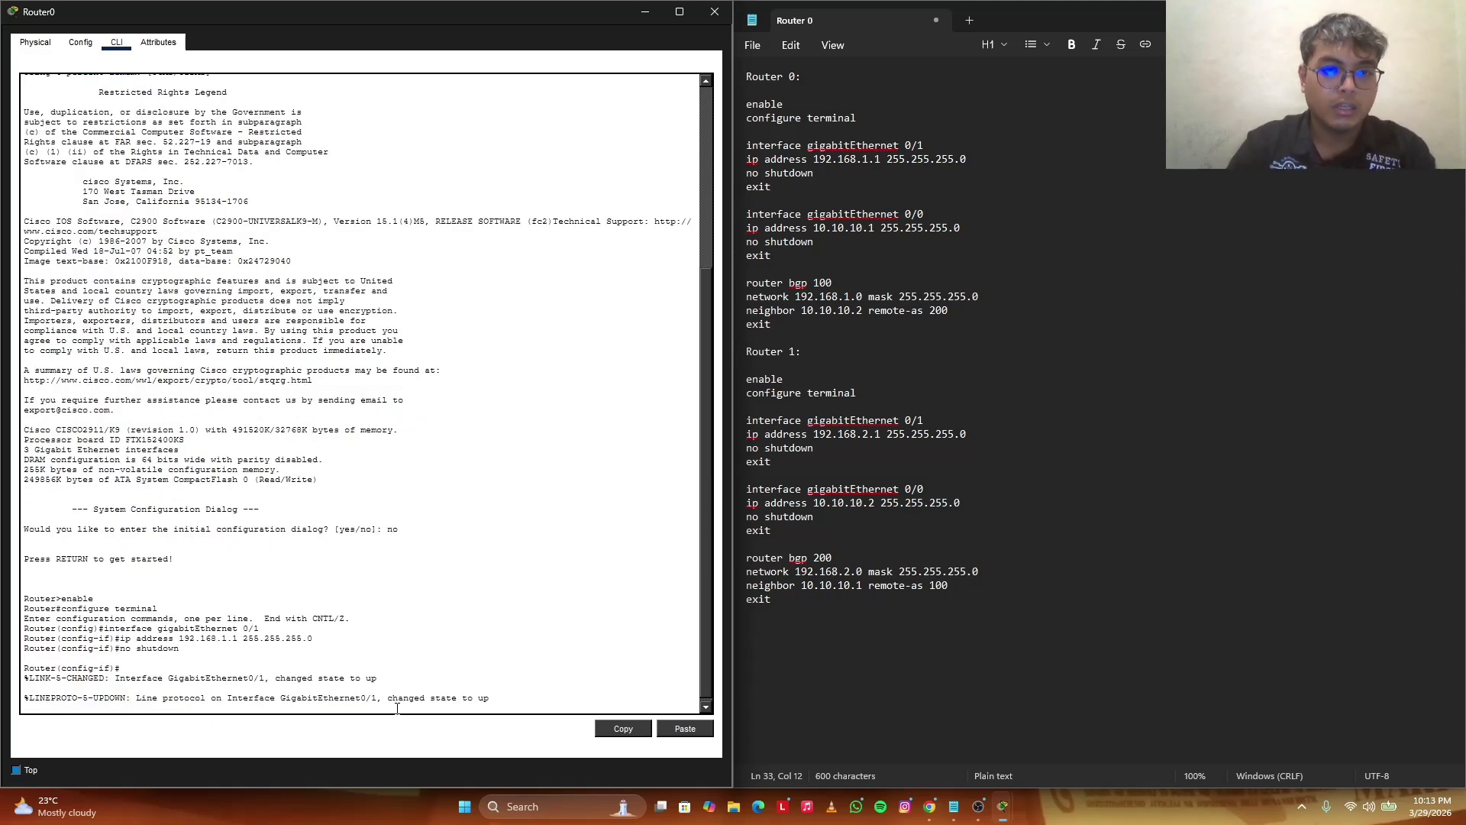
key("Return")
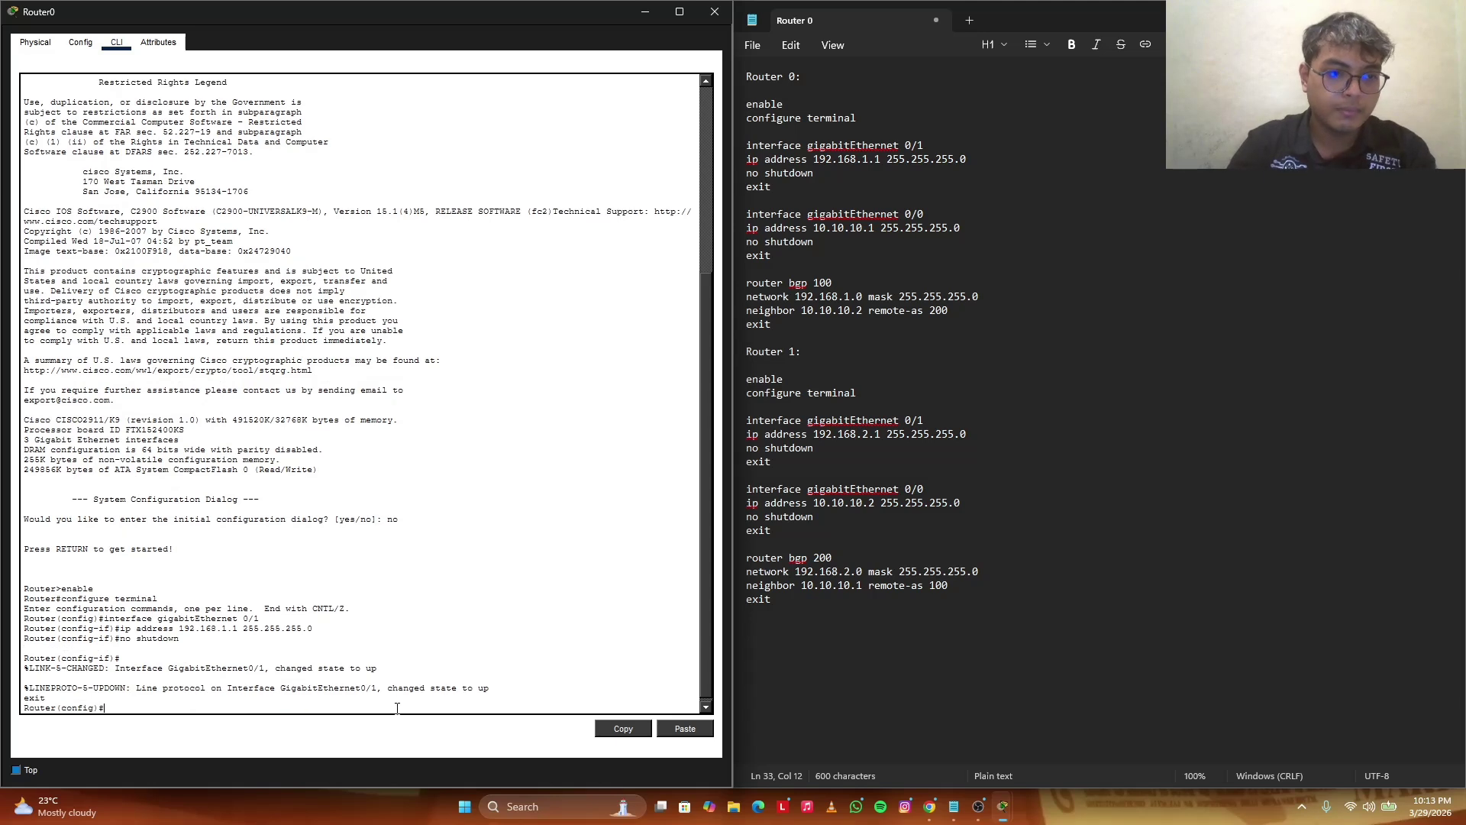
On Router0, assign interface gigabitEthernet 0/0 the IP address 10.10.10.1 with subnet mask 255.255.255.0.
type("inte")
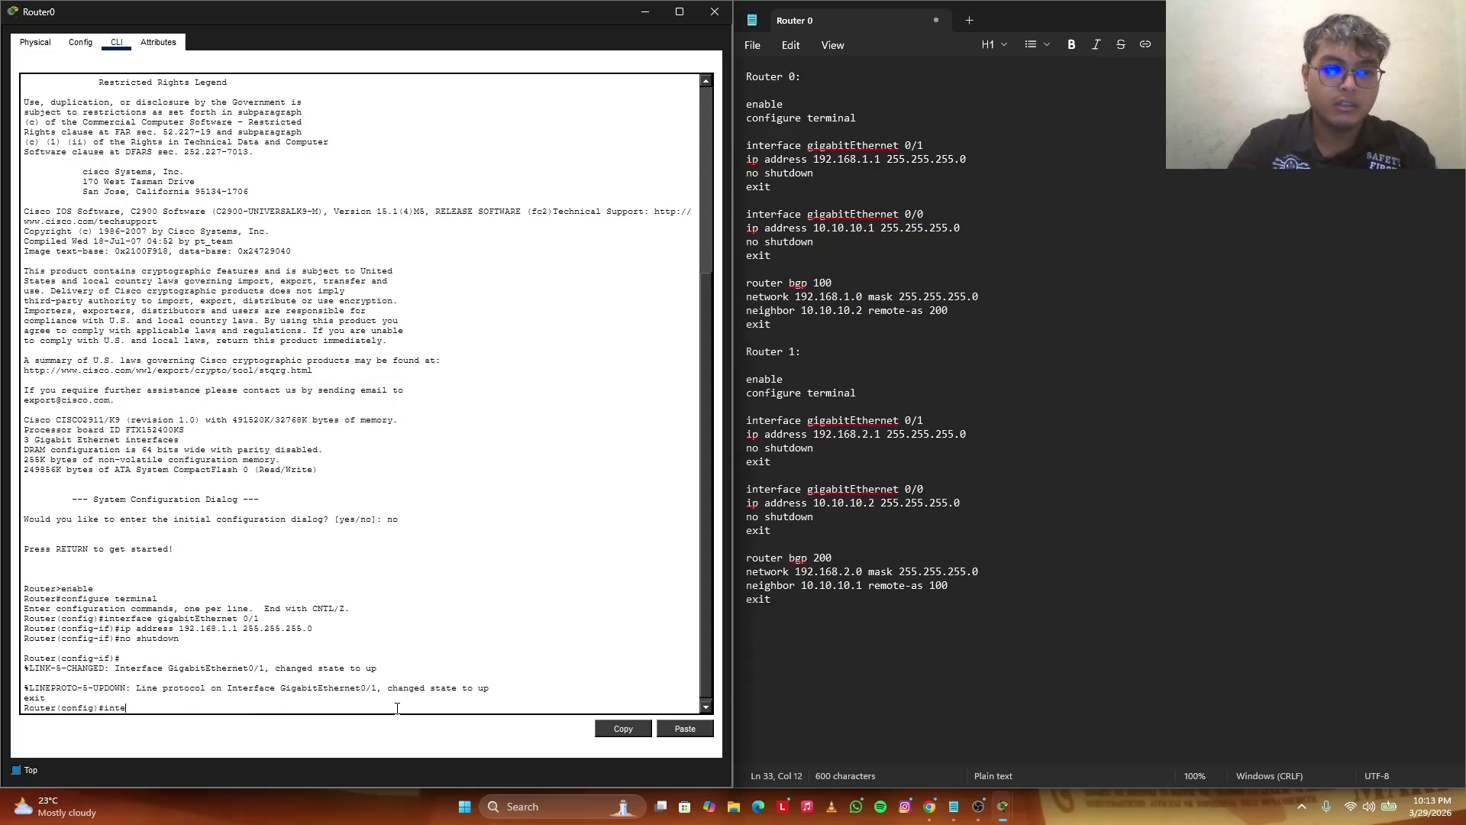
type("rface gi")
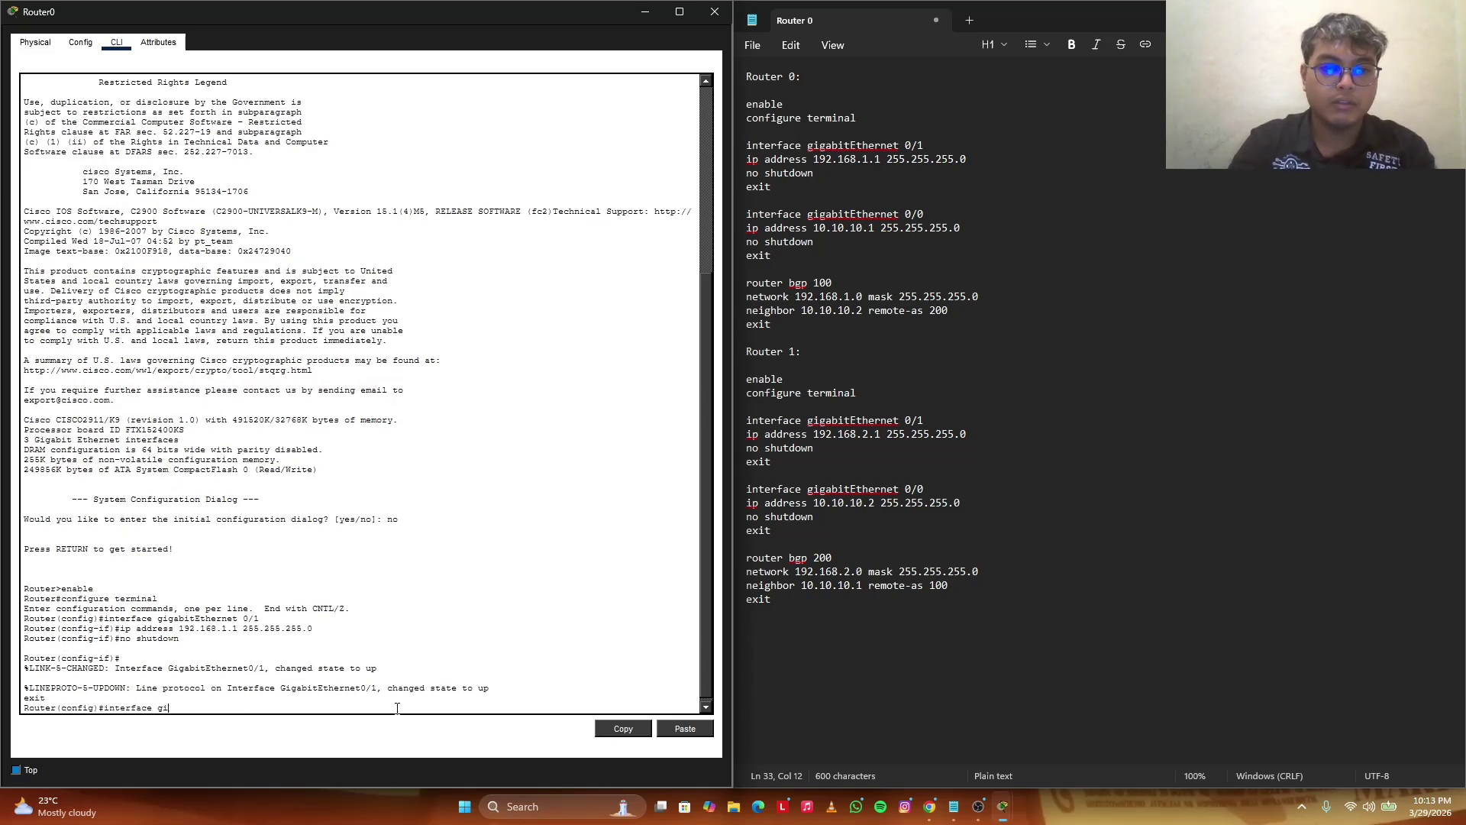
type("gabitEthern")
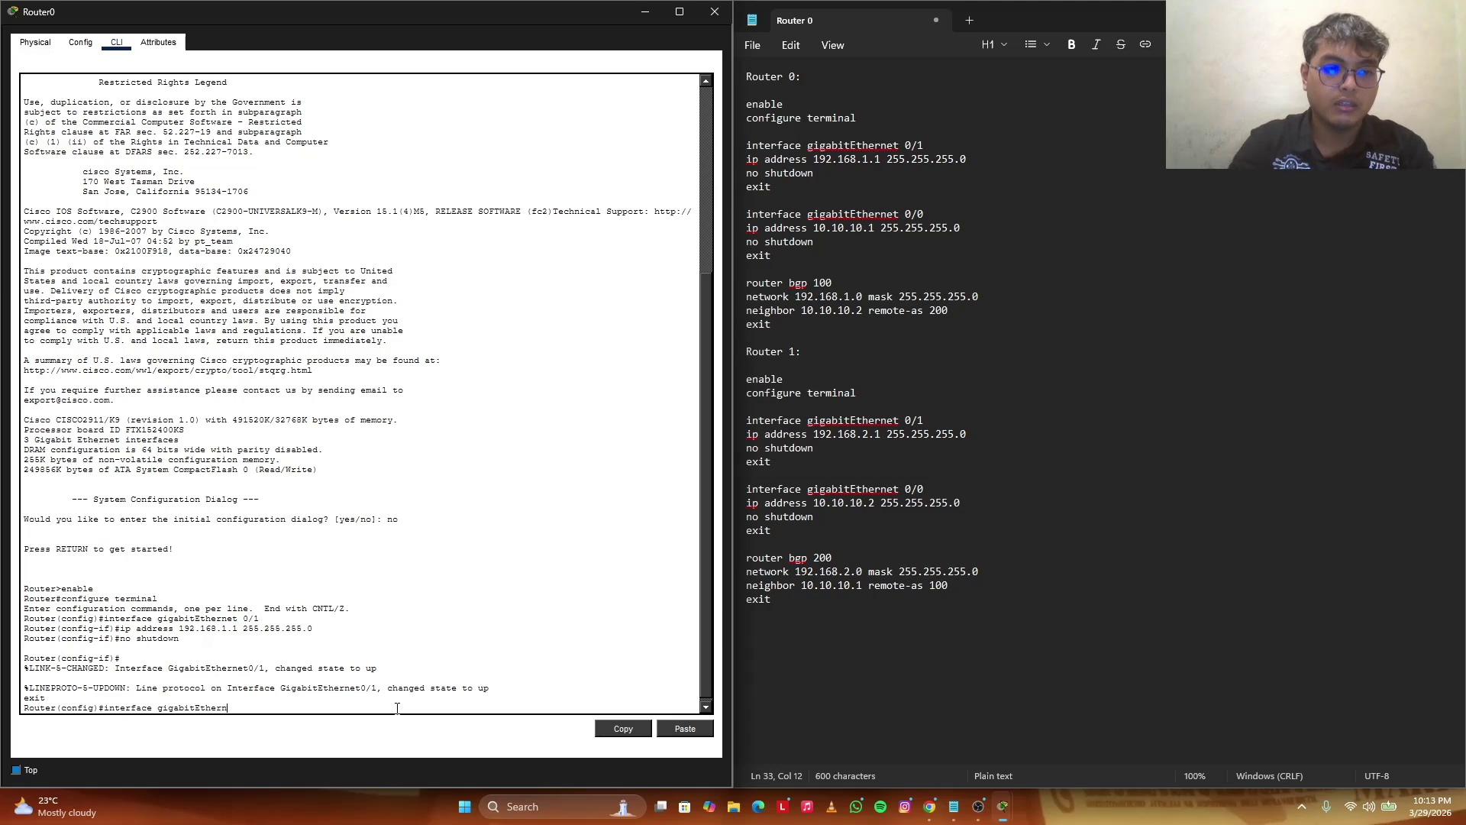
type("et 0")
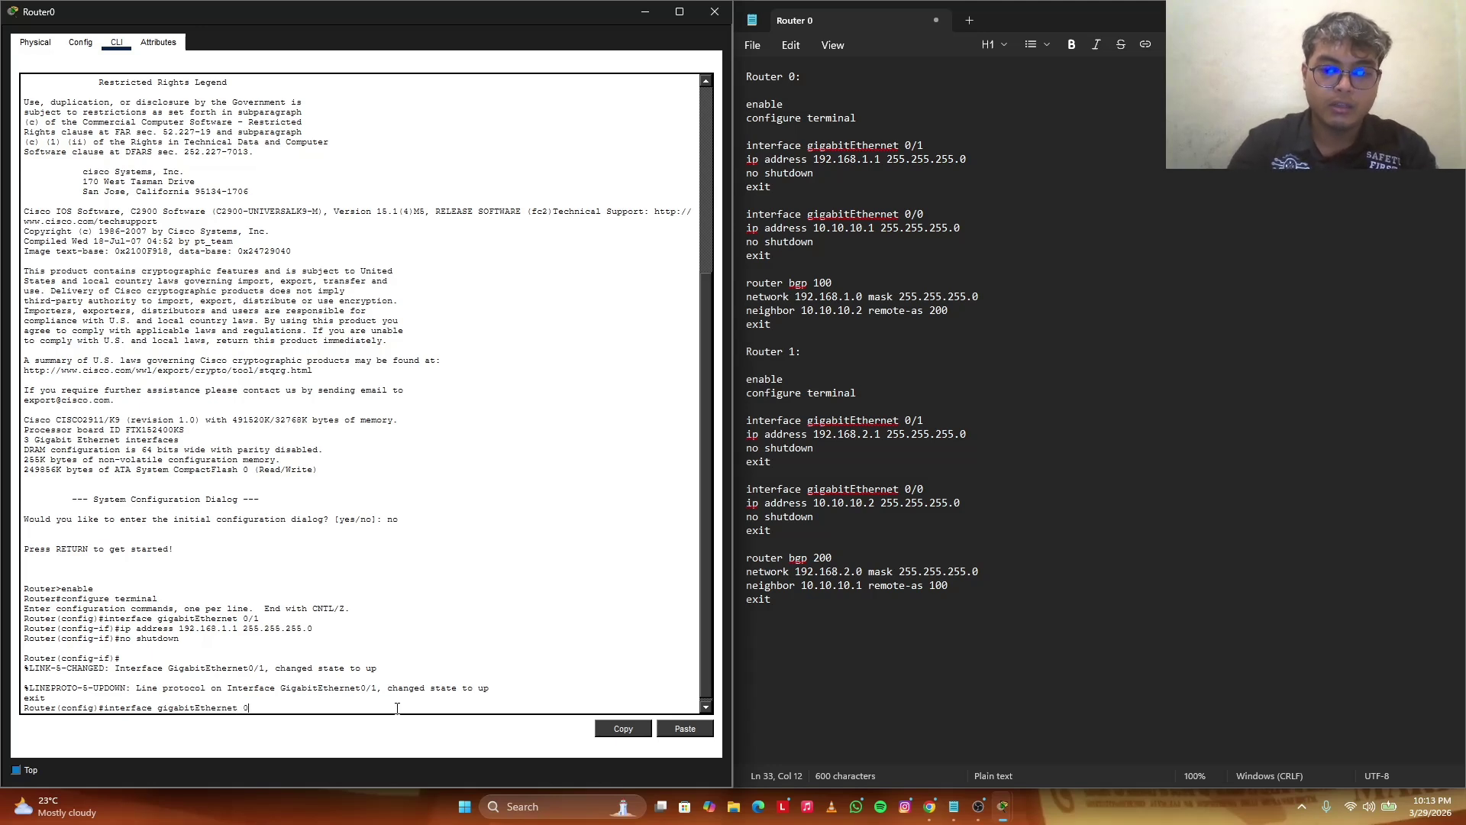
type("/0")
key("Return")
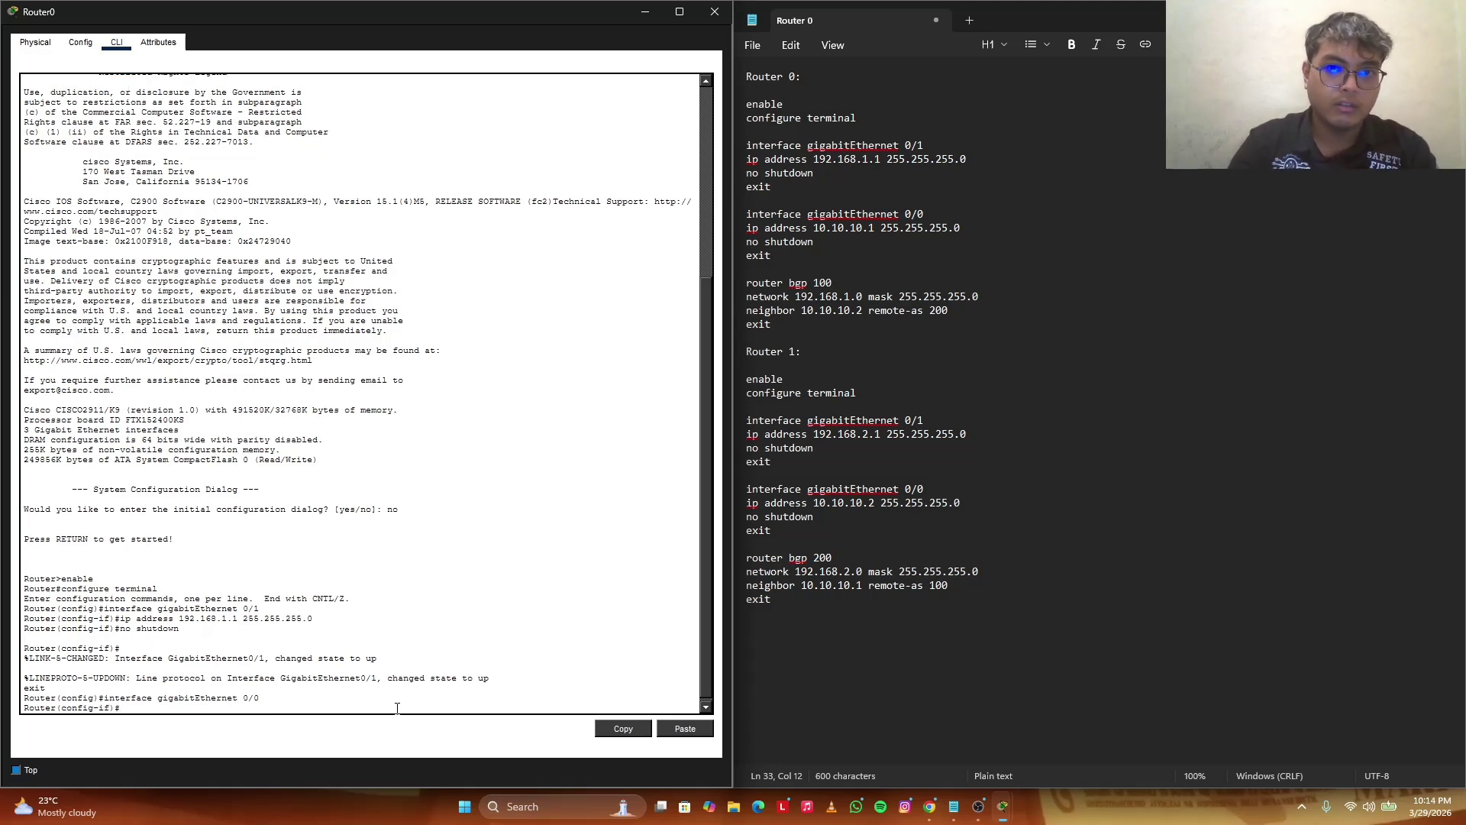
type("ip  address")
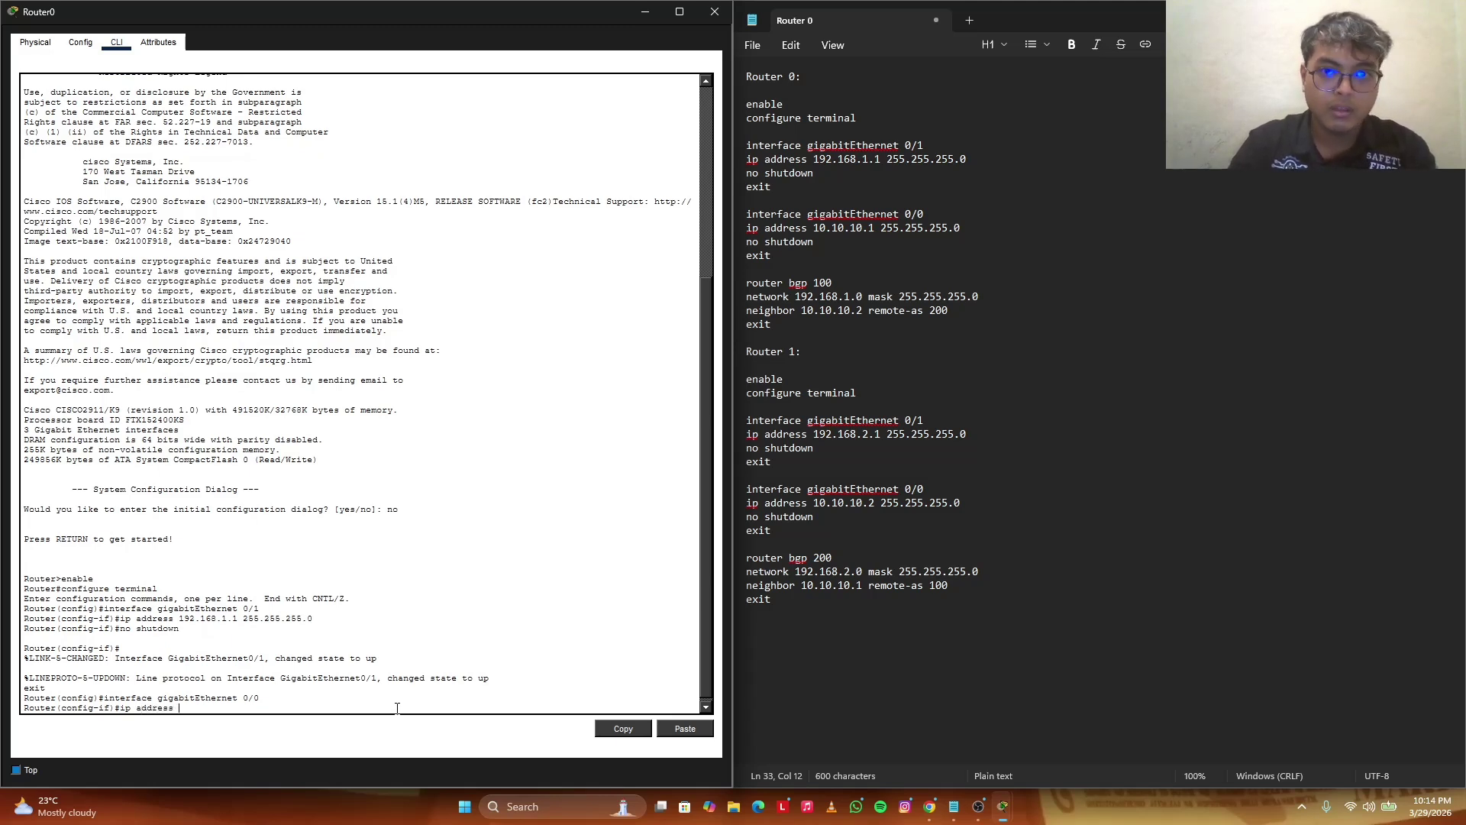
type("10.10.10")
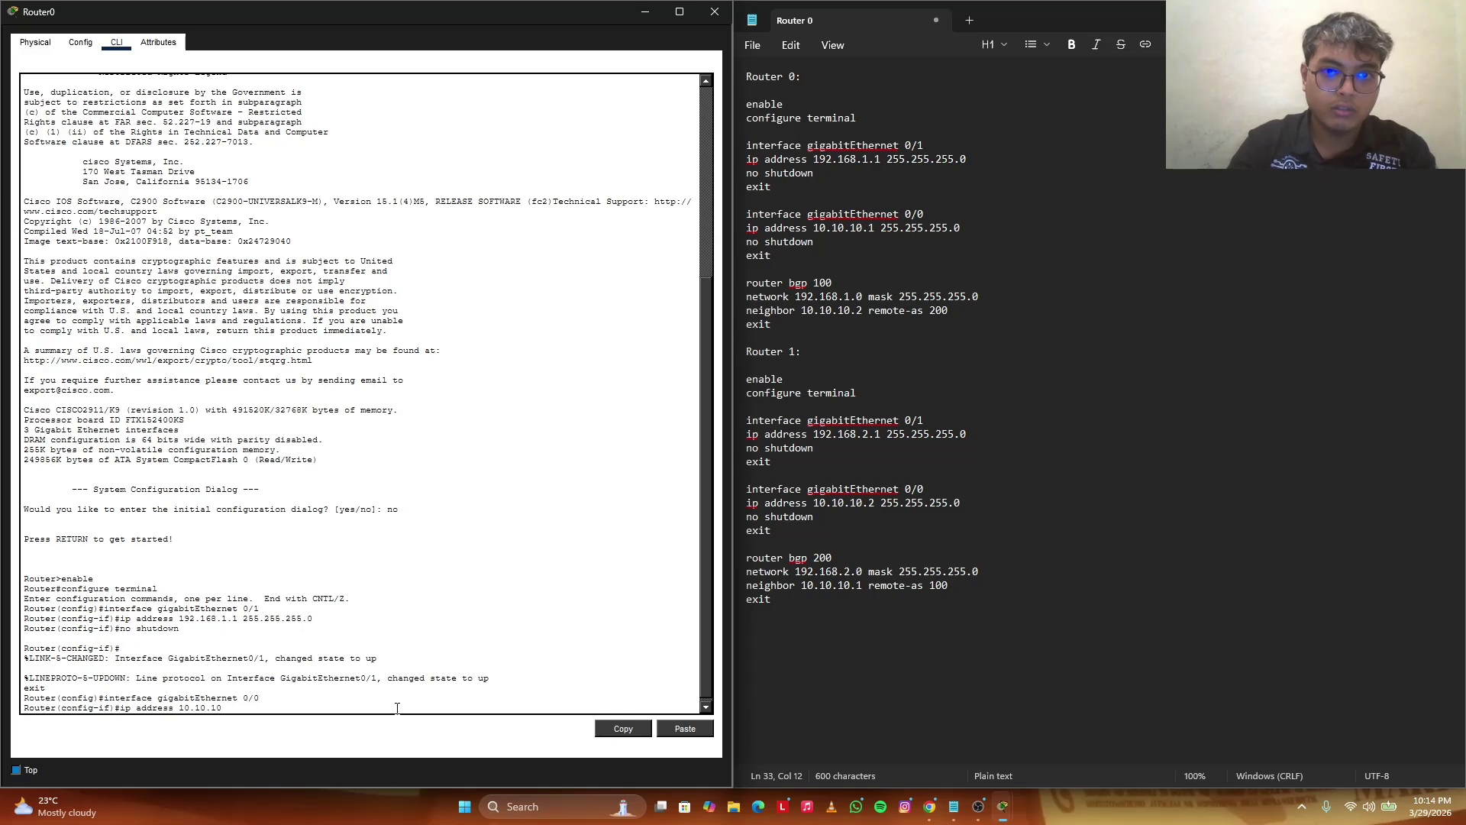
type(".1 25")
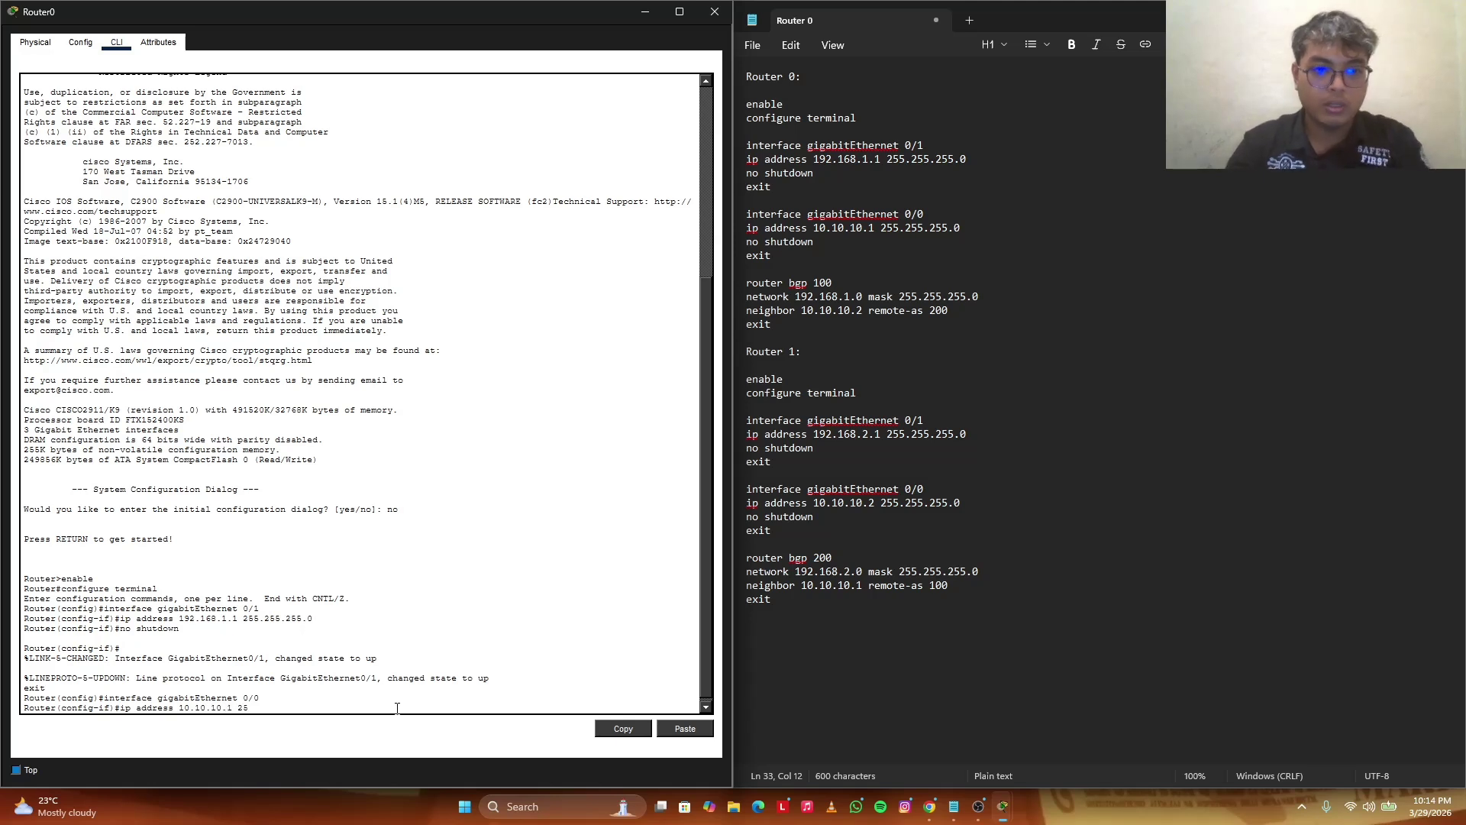
type("5.255.255.")
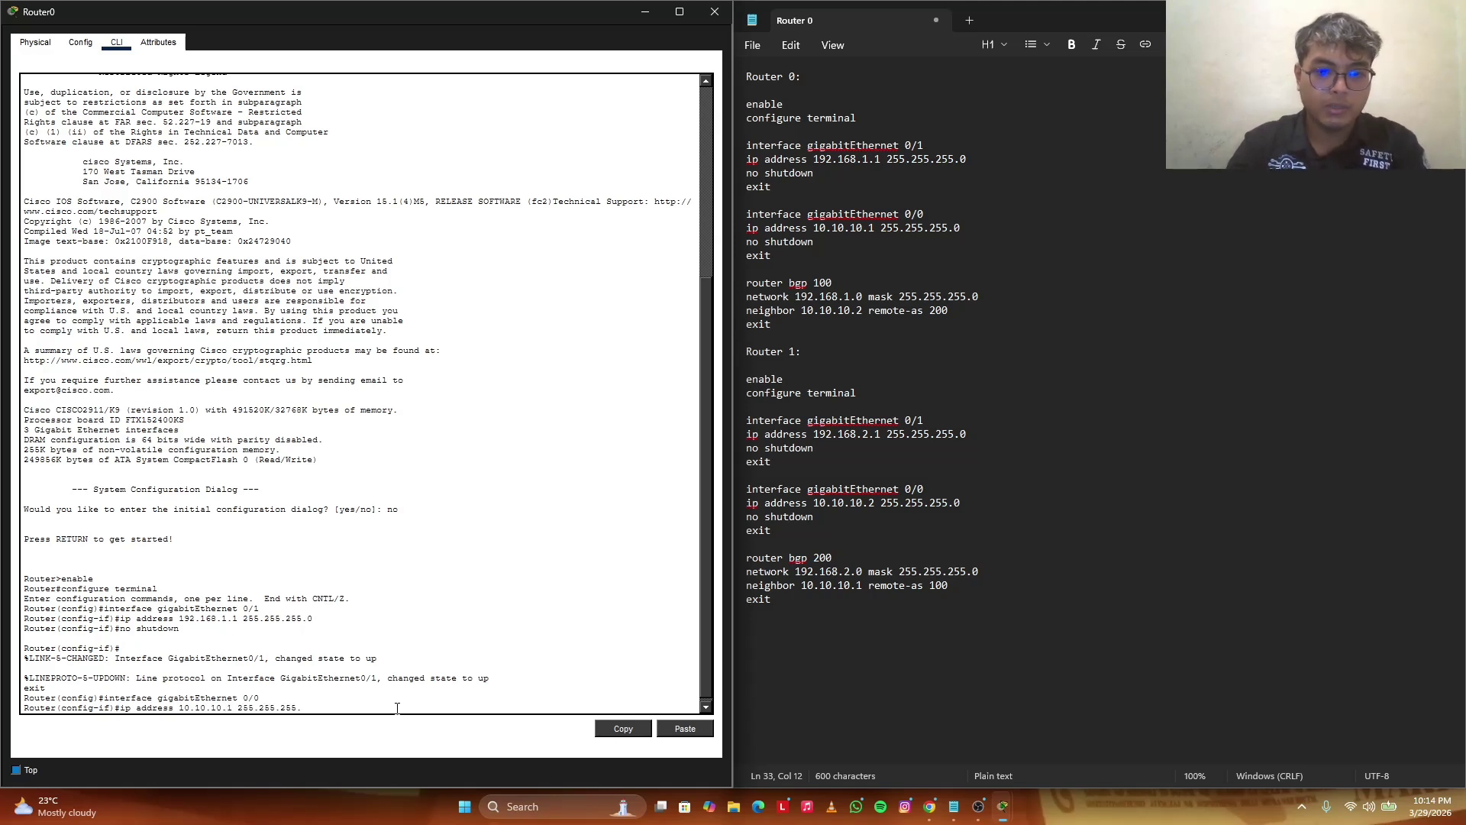
type("0")
key("Return")
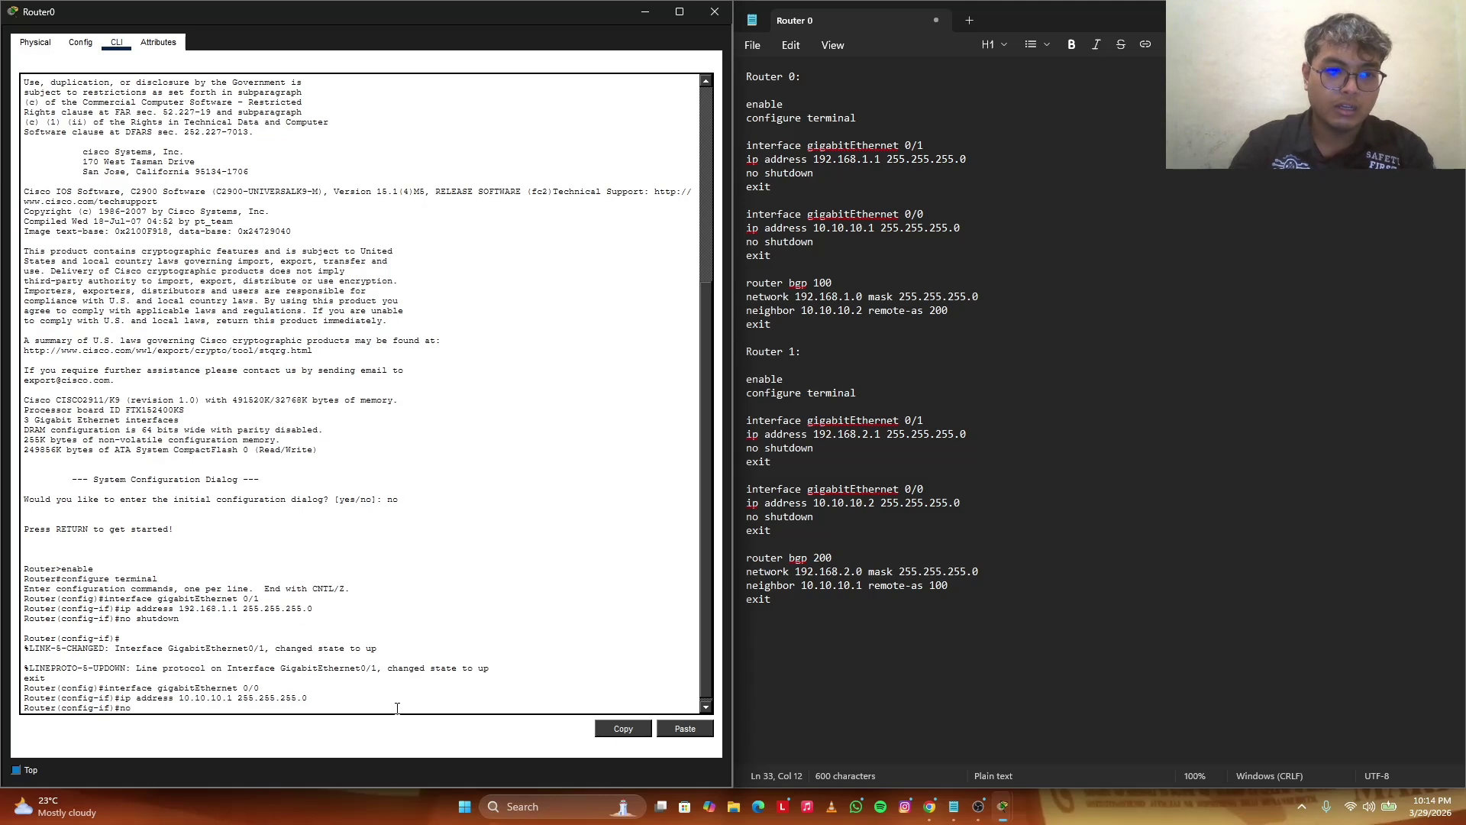
Enable Router0's gigabitEthernet 0/0 interface with no shutdown and exit back to global configuration mode.
type("no shutdown")
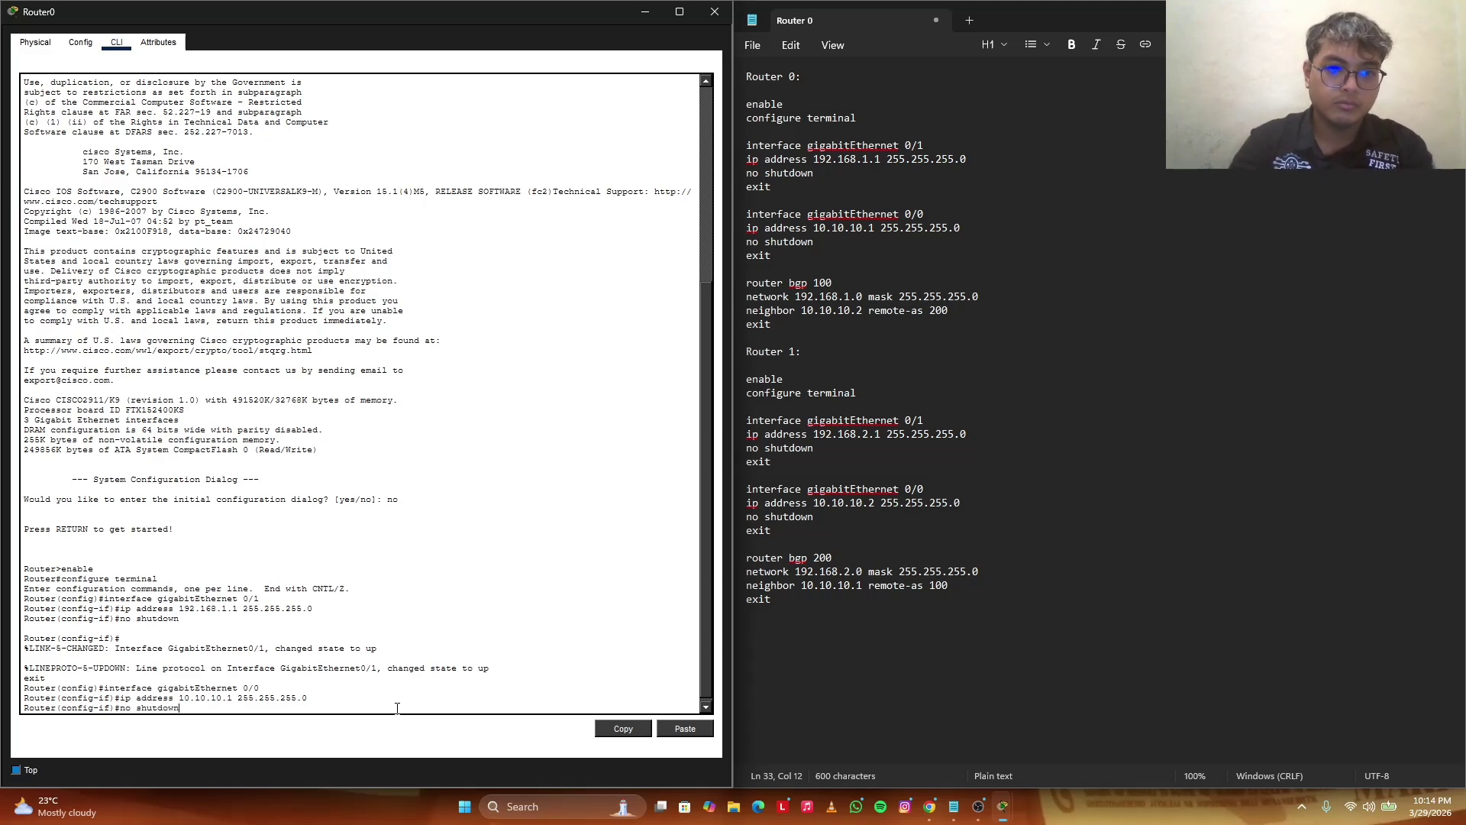
key("Return")
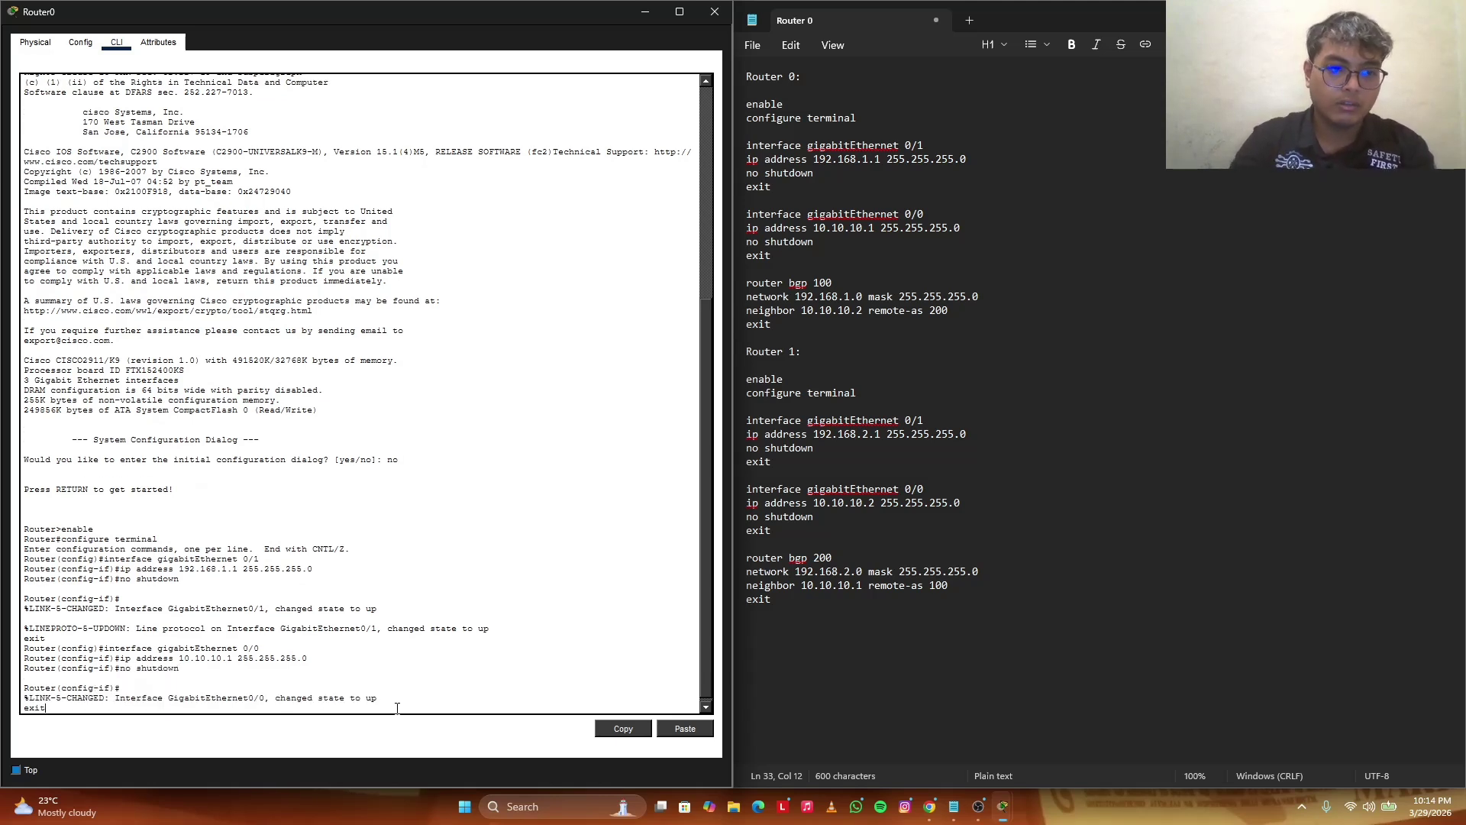
type("exit")
key("Return")
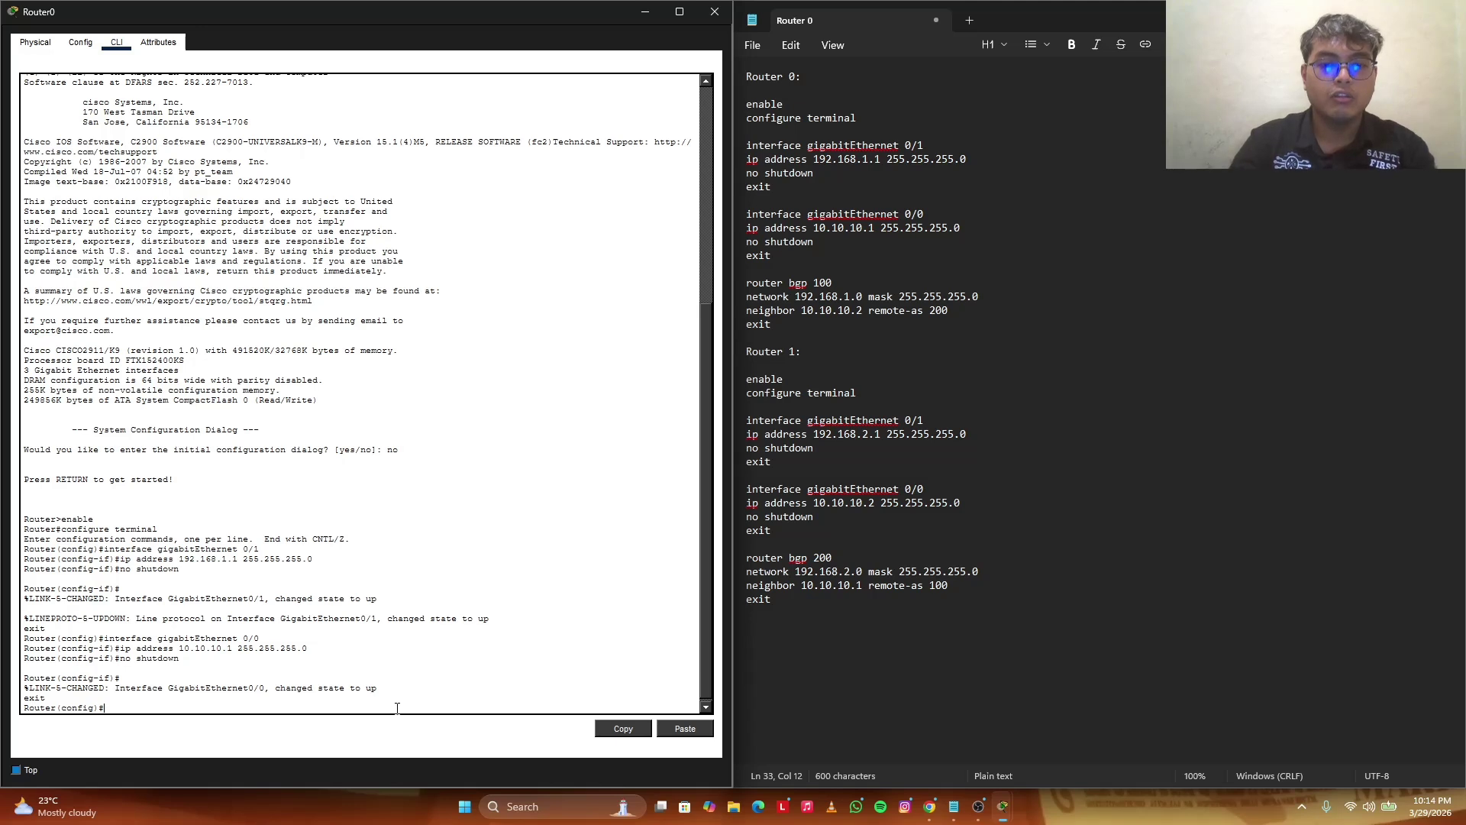
Start BGP process 100 on Router0 and advertise network 192.168.1.0 with mask 255.255.255.0.
type("rou")
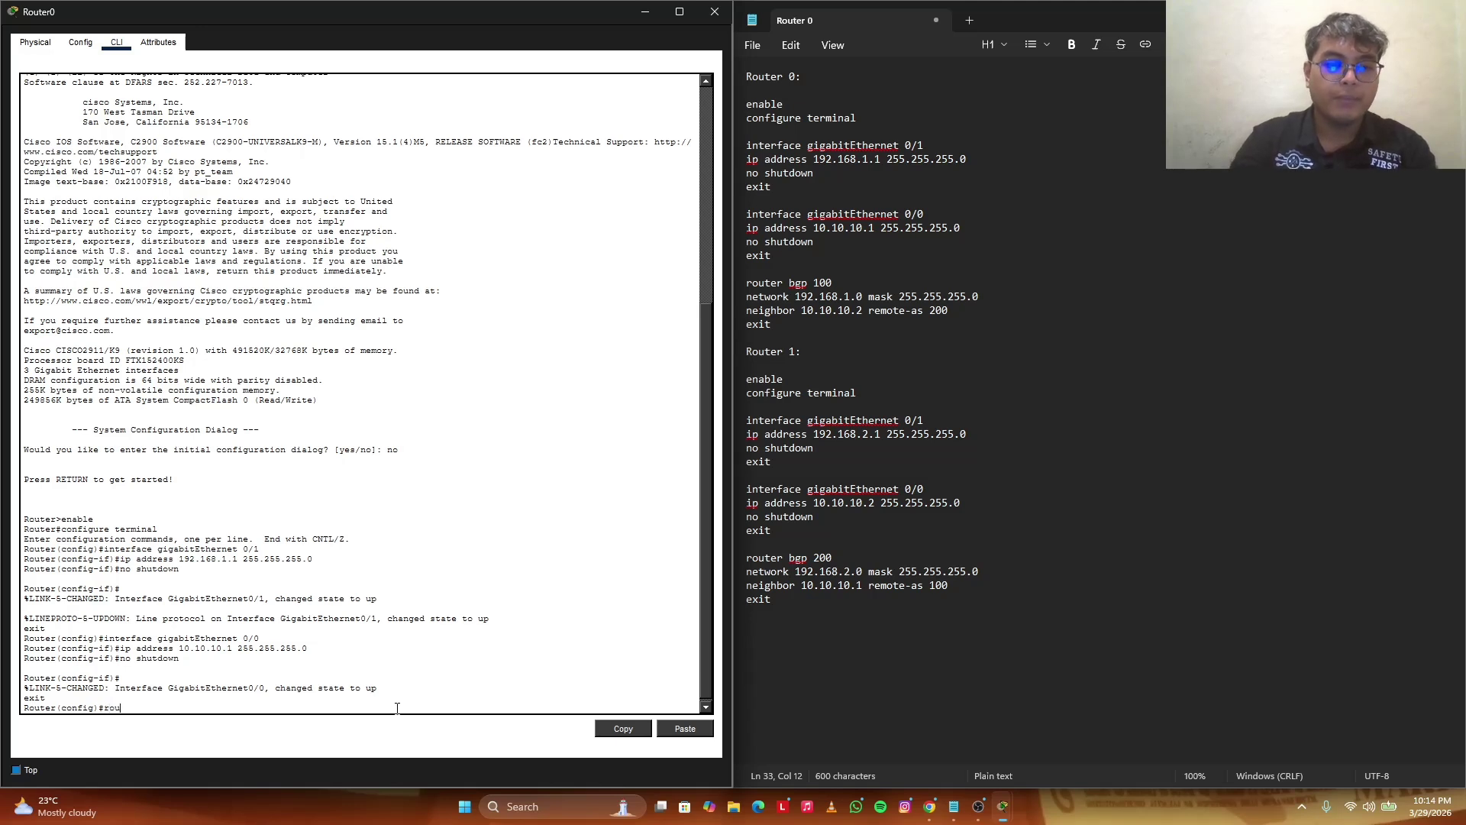
type("ter bgp 100")
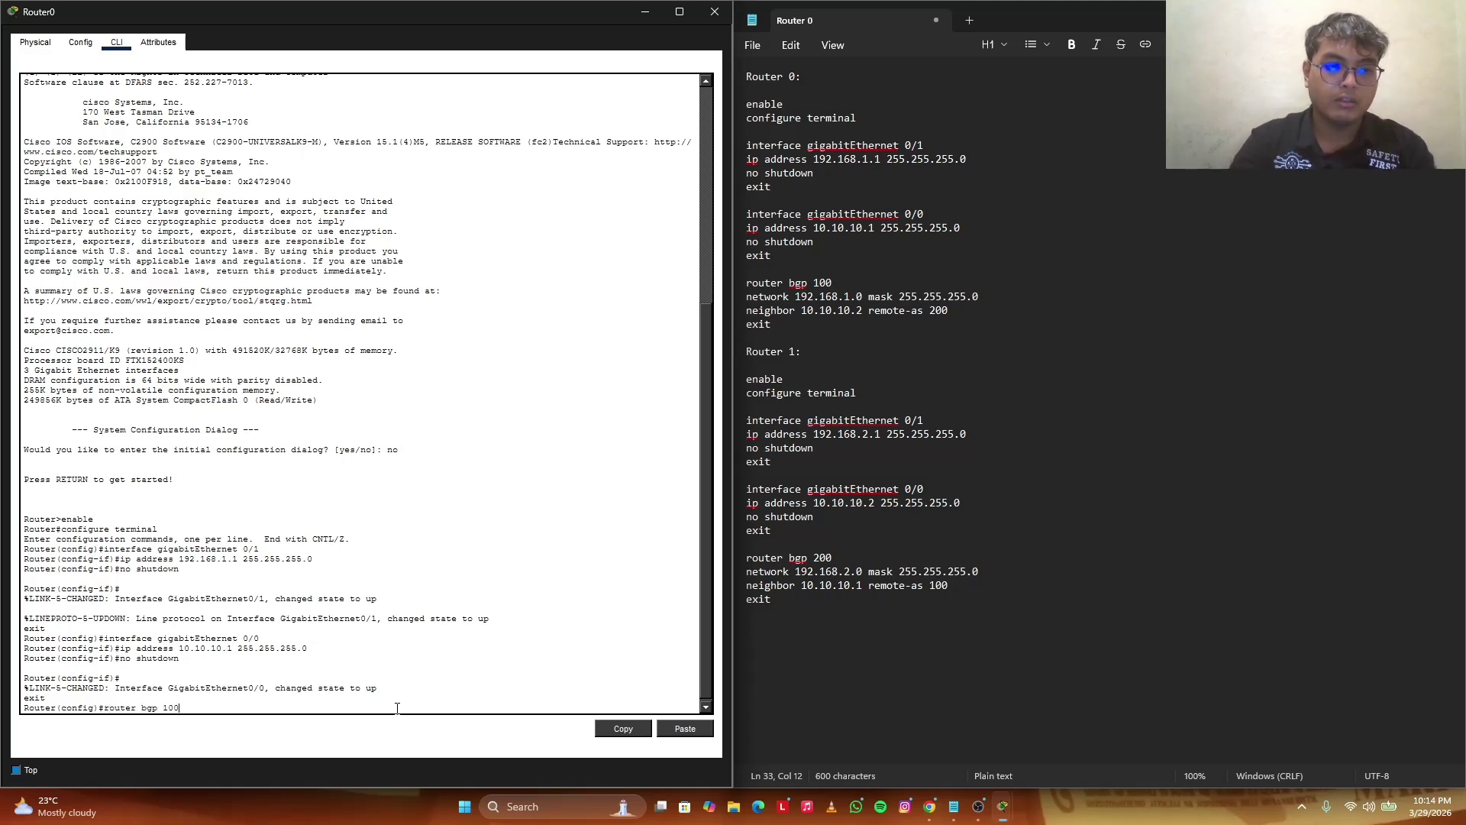
key("Return")
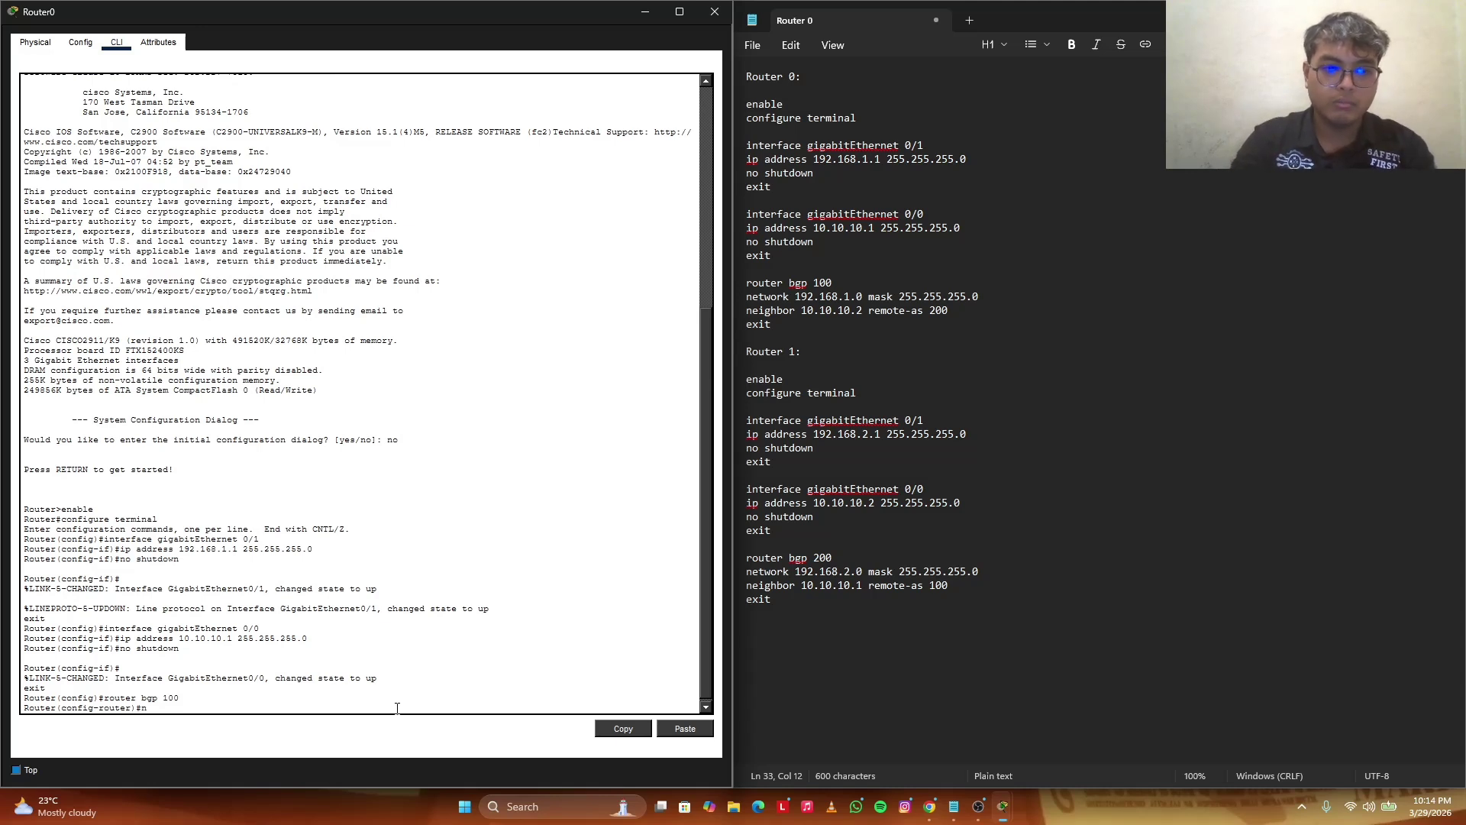
type("network 10")
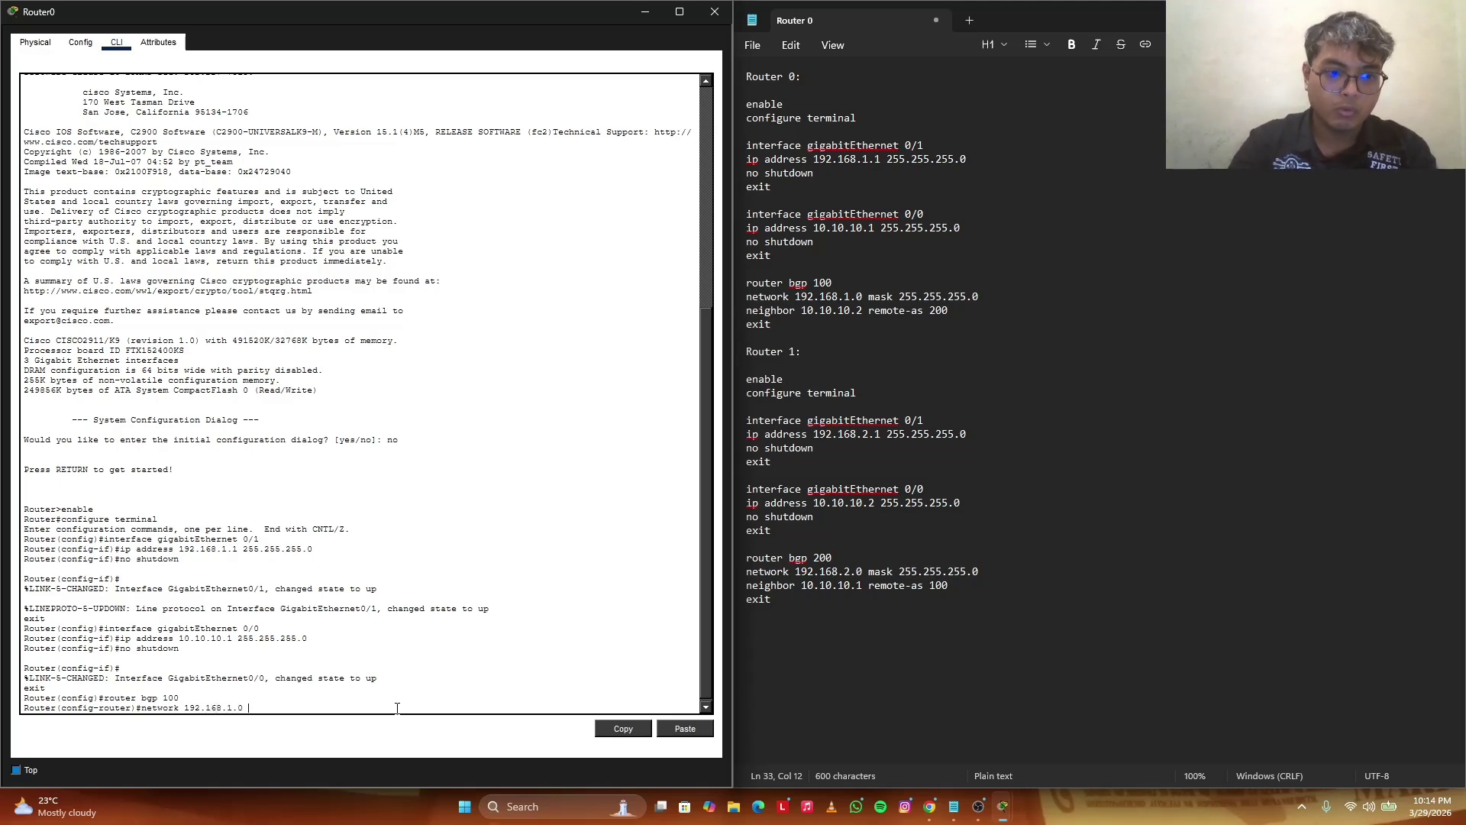
type("mask 255")
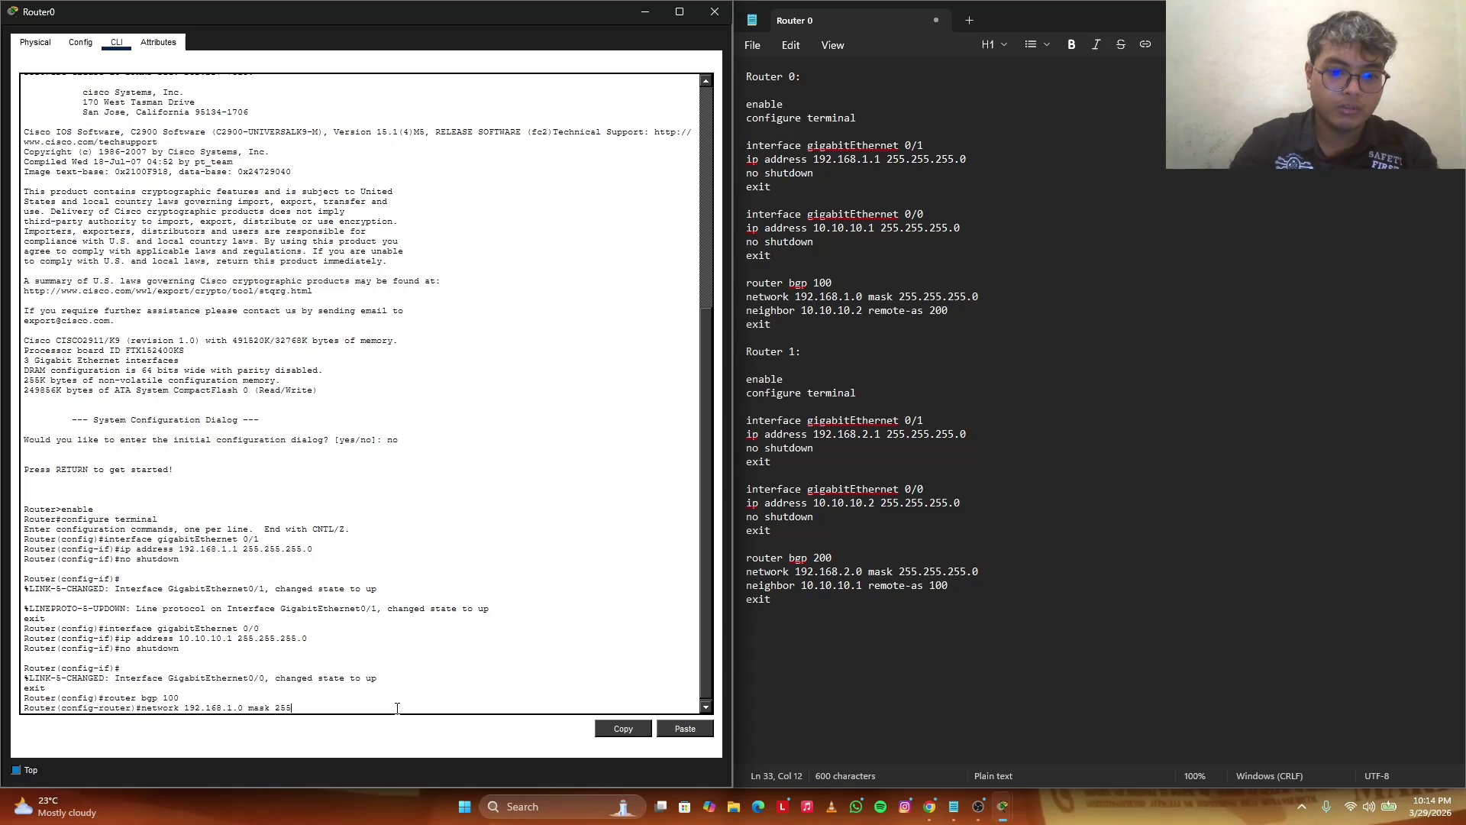
type(".255.255.0")
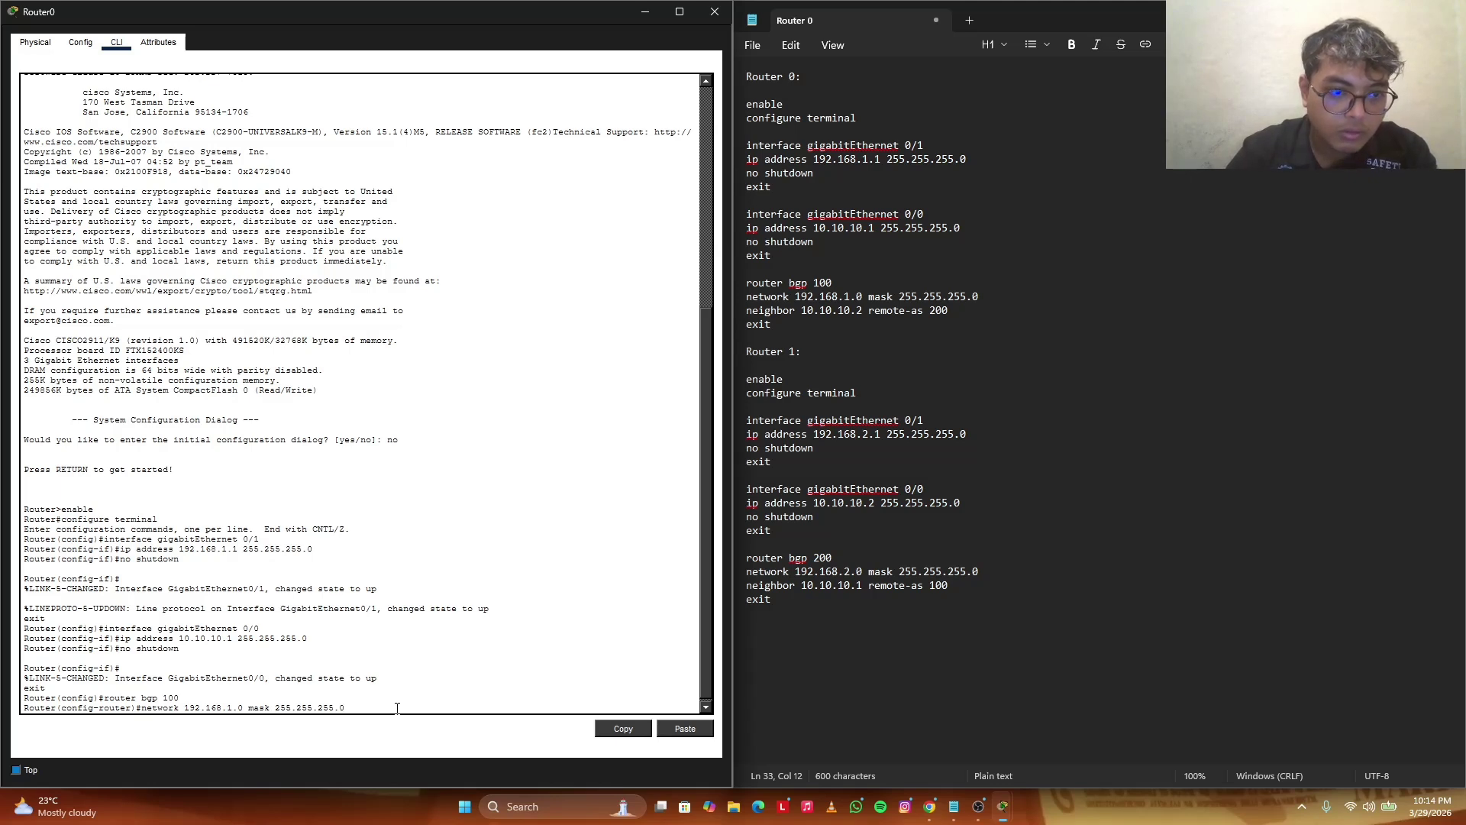
key("Return")
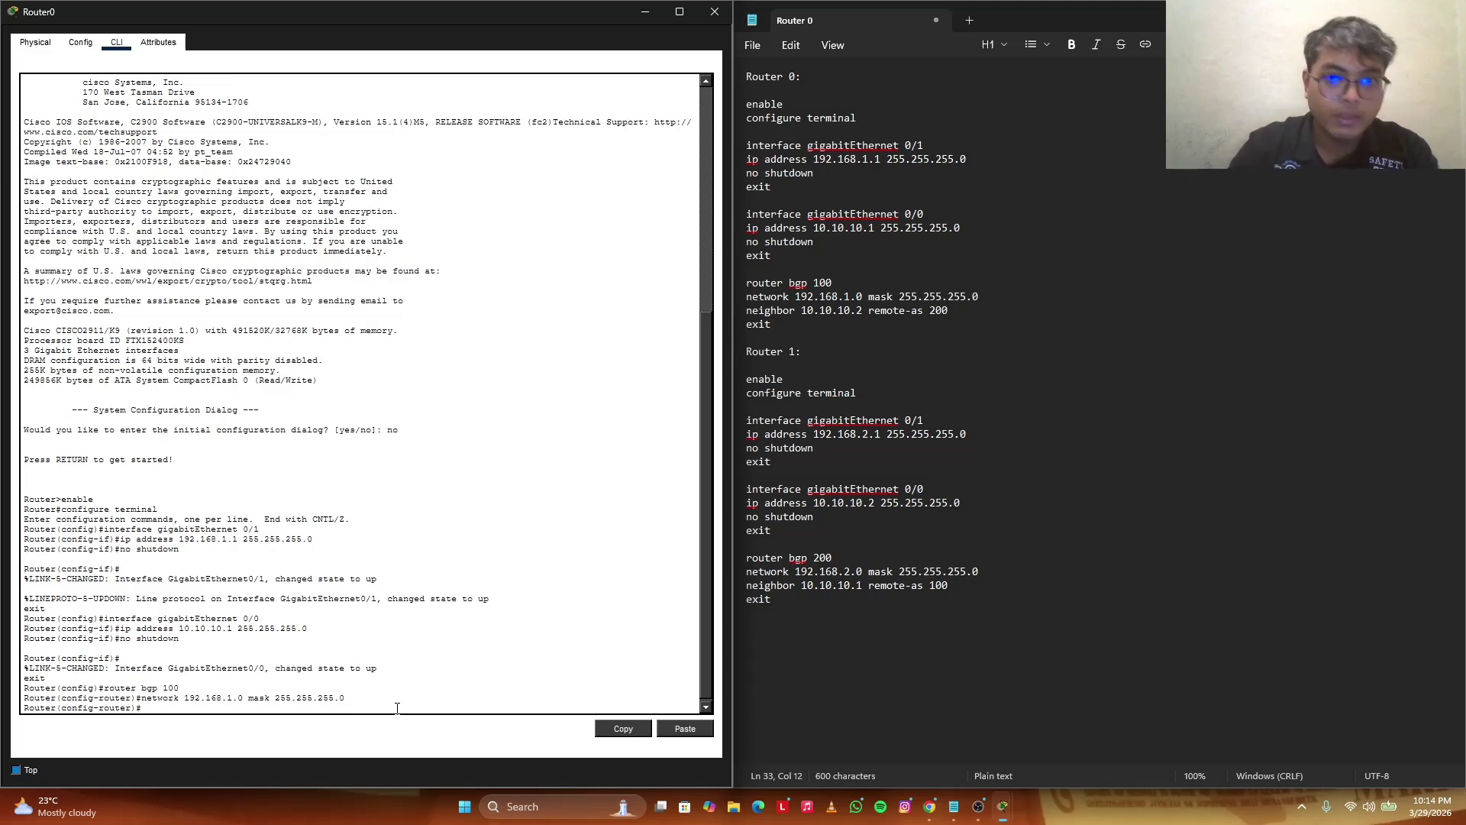
Add BGP neighbor 10.10.10.2 with remote-as 200, exit router configuration mode and close Router0's window.
type("neighbor 10.10.10.2 remote")
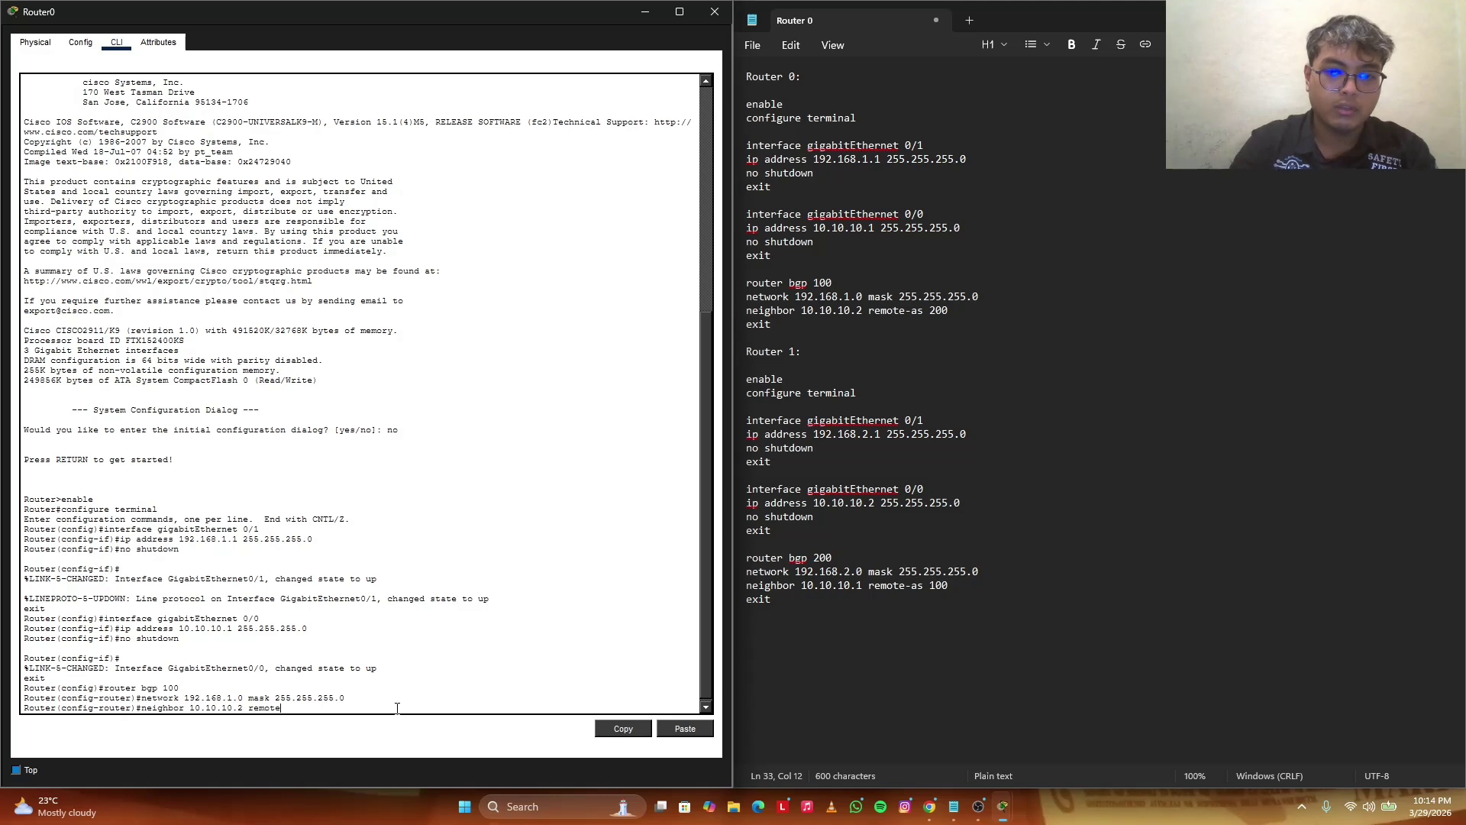
type("200")
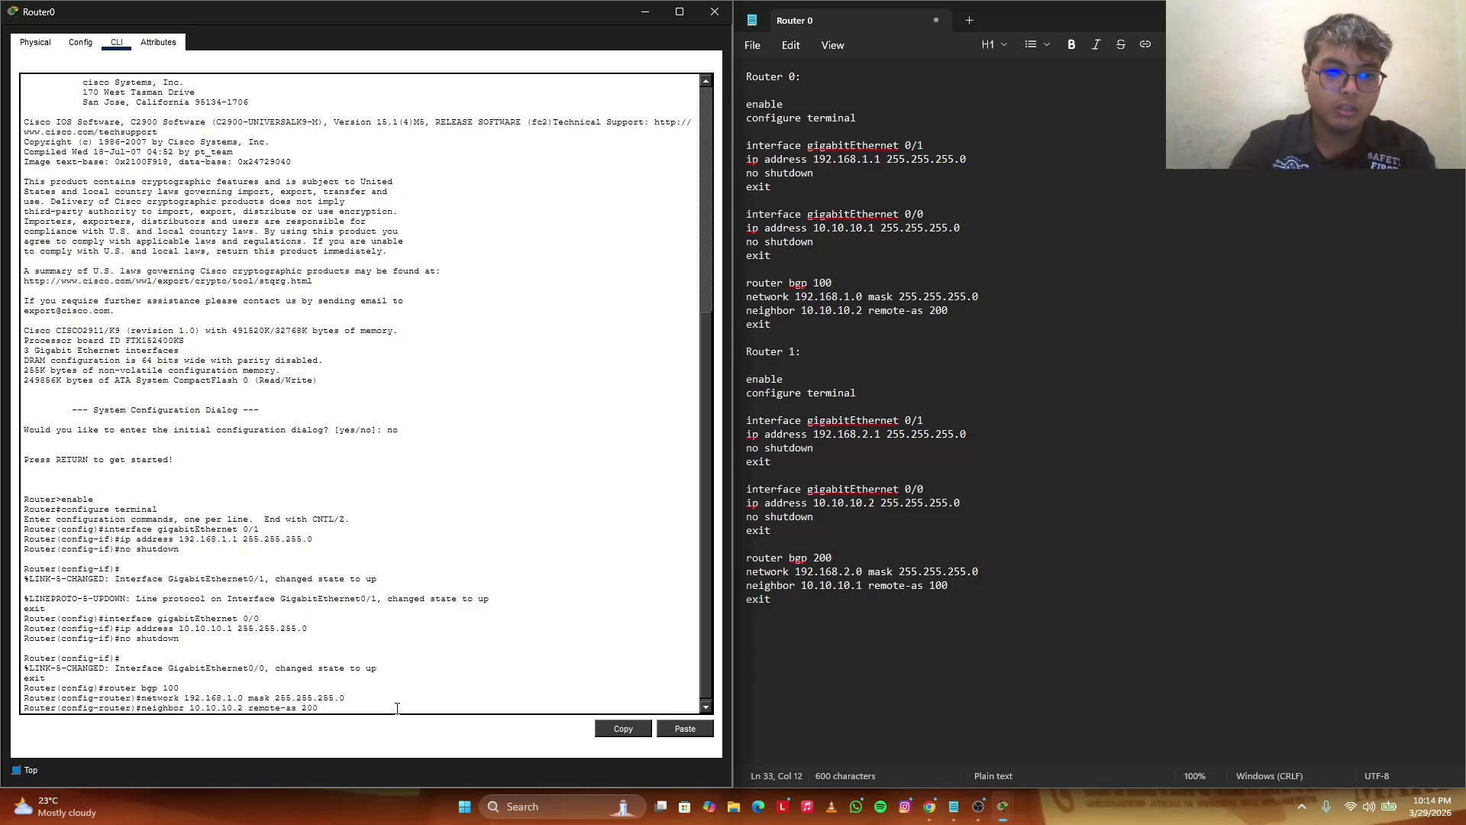
key("Return")
type("ex")
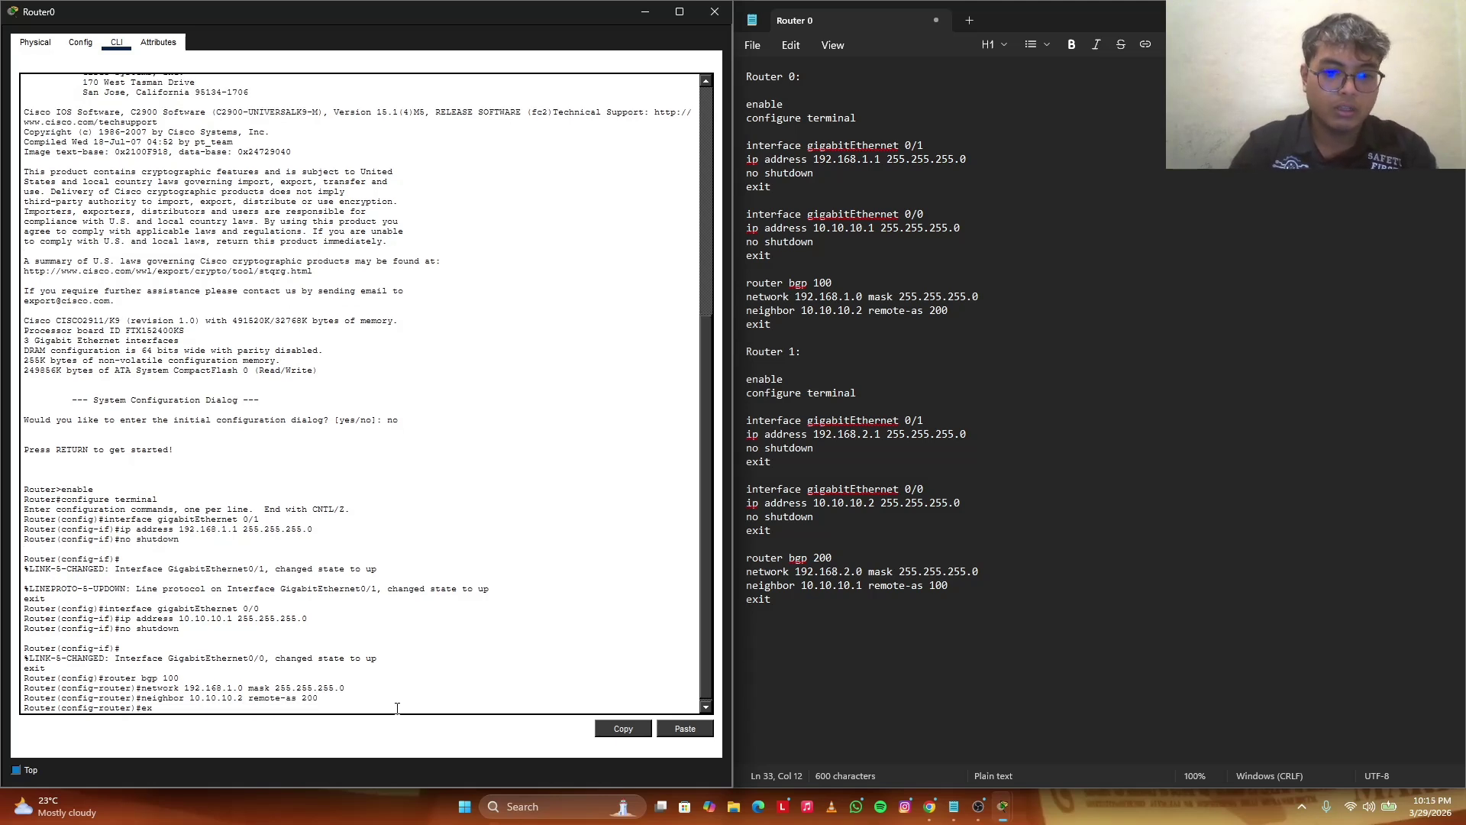
type("it")
key("Return")
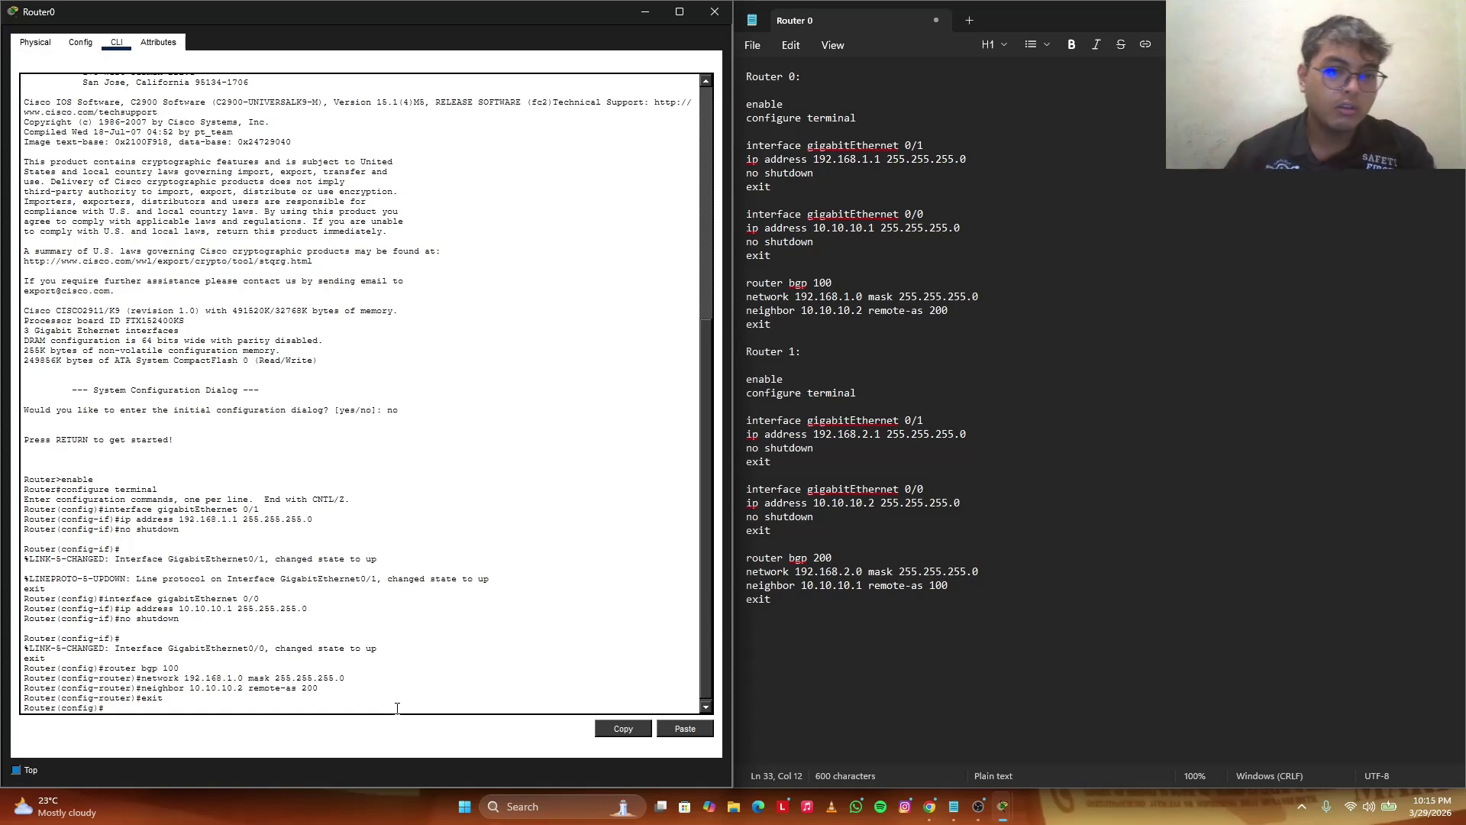
left_click(711, 18)
left_click(522, 217)
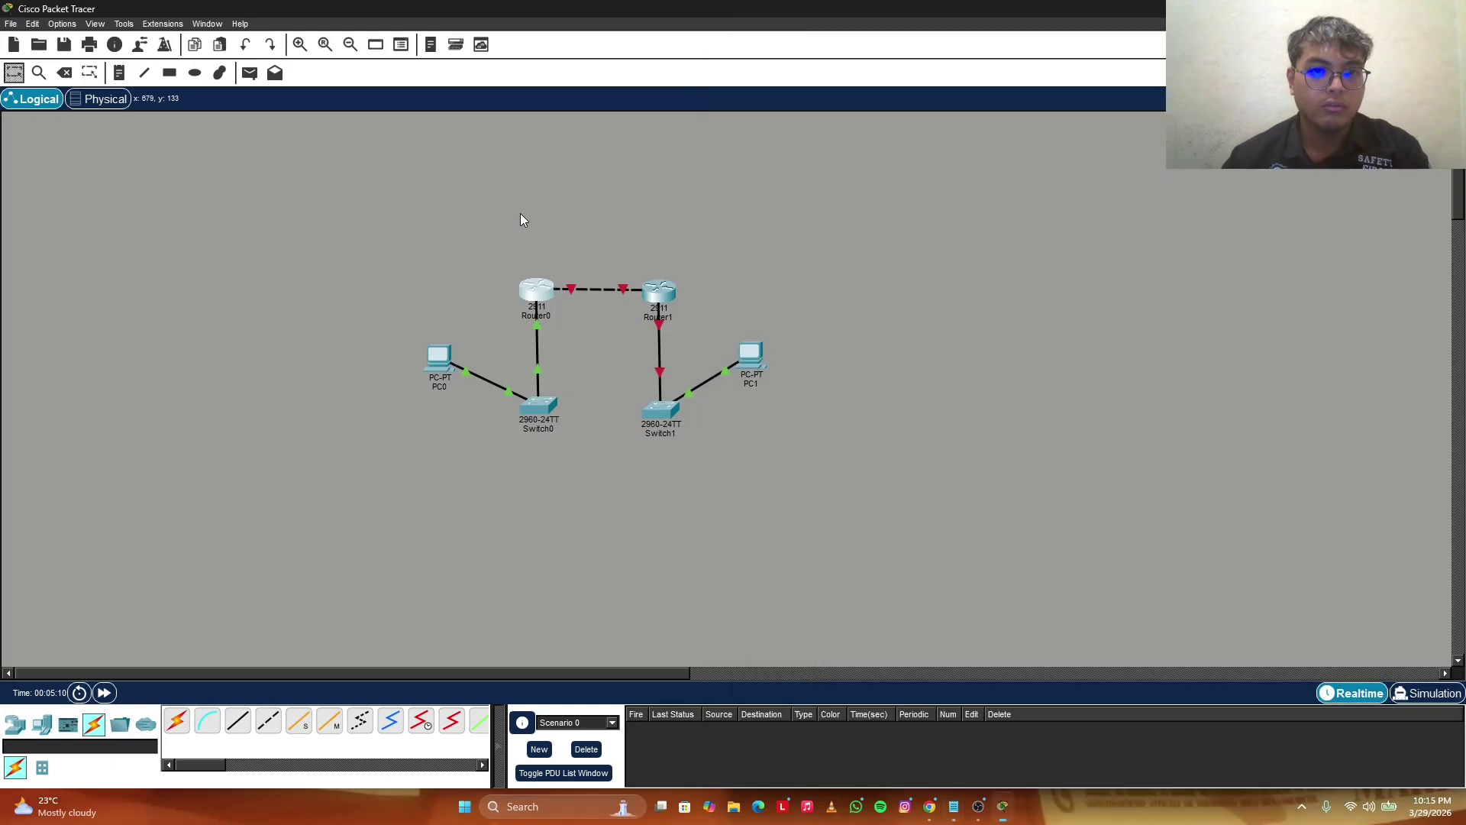
Open Router1's command line and place its window side by side with the Notepad configuration notes.
scroll(580, 282, "right", 3)
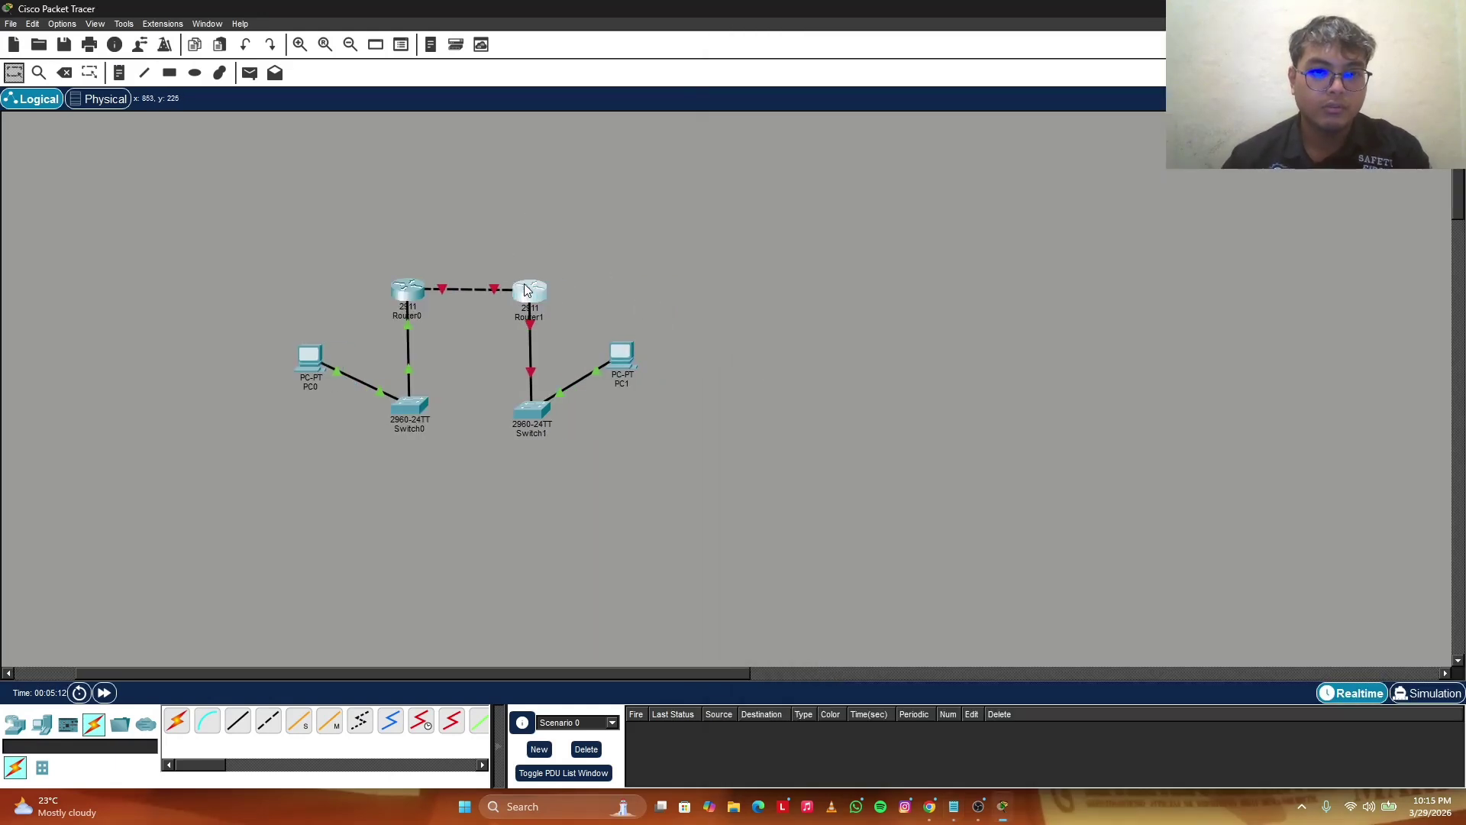
left_click(524, 289)
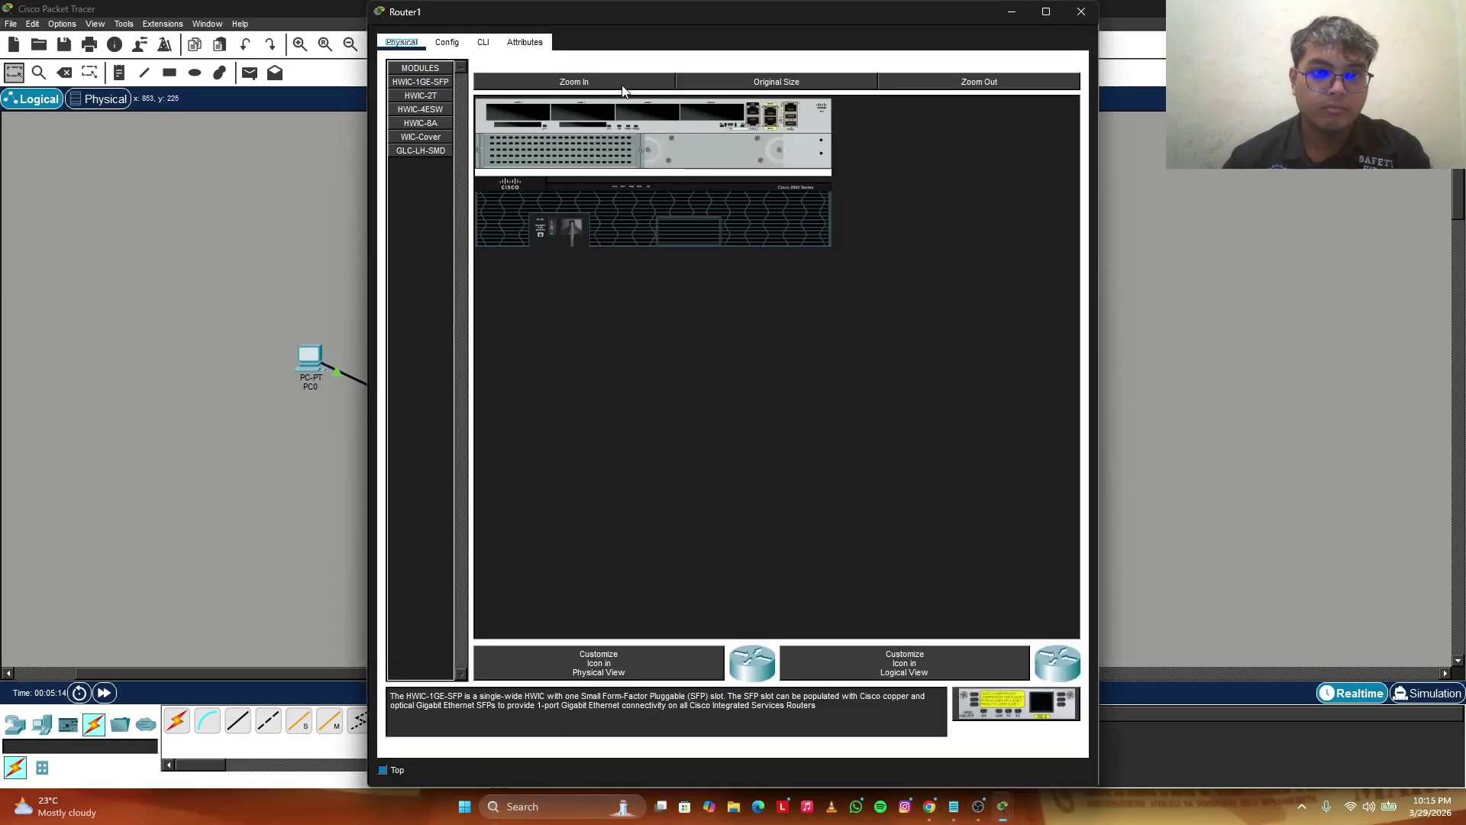
left_click(483, 44)
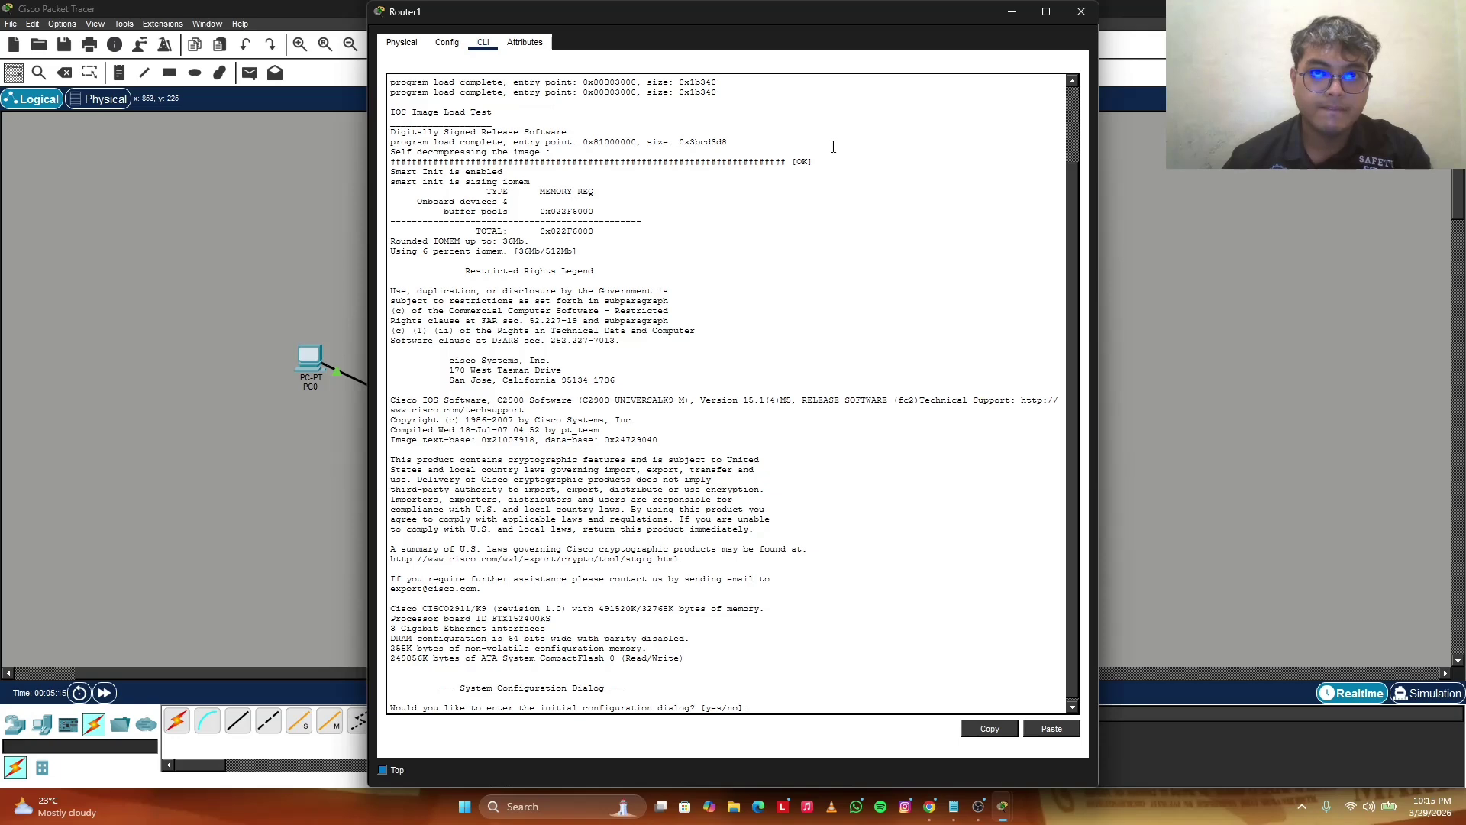
left_click(954, 807)
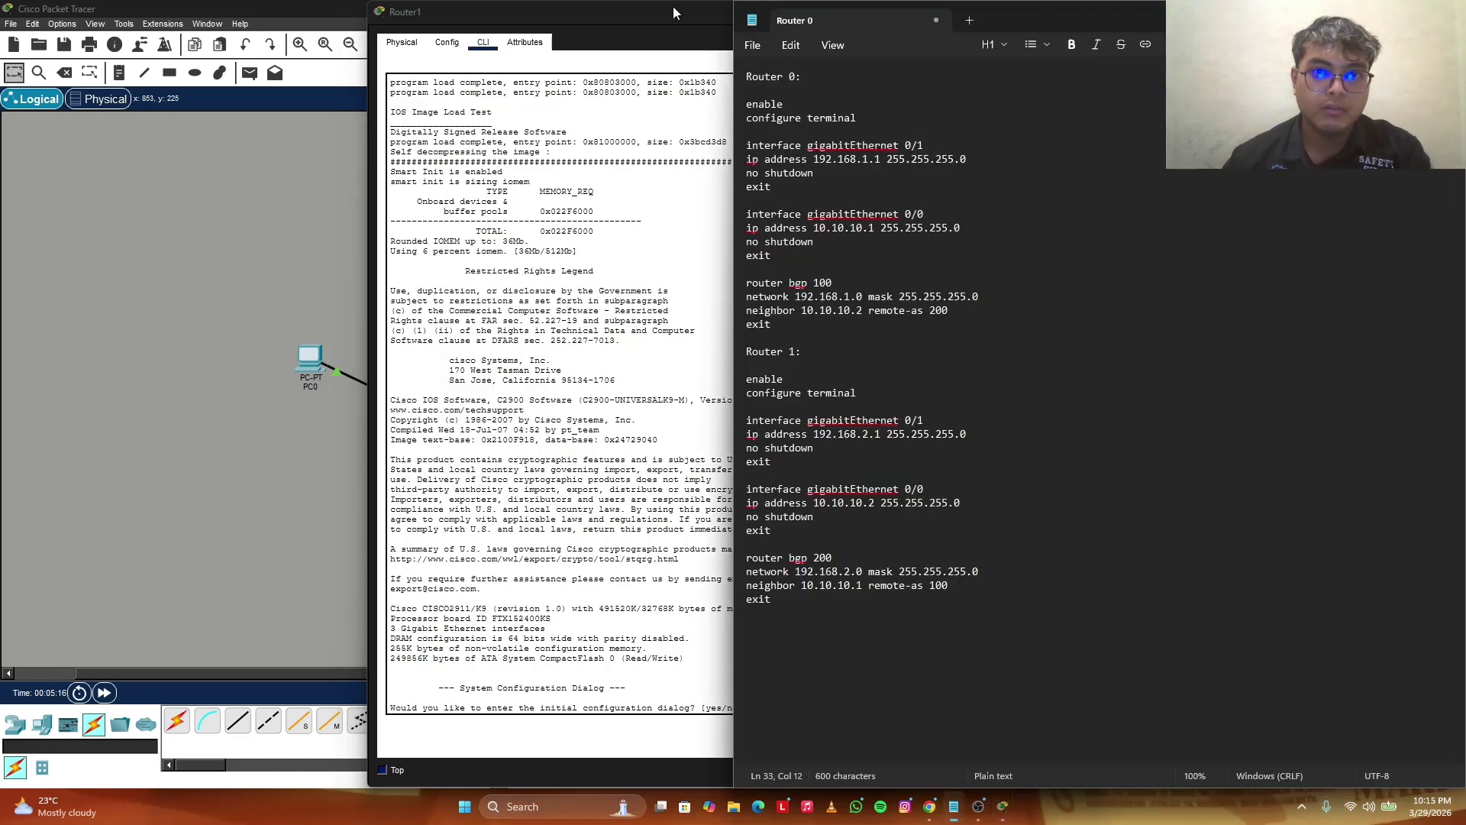
left_click_drag(672, 10, 596, 42)
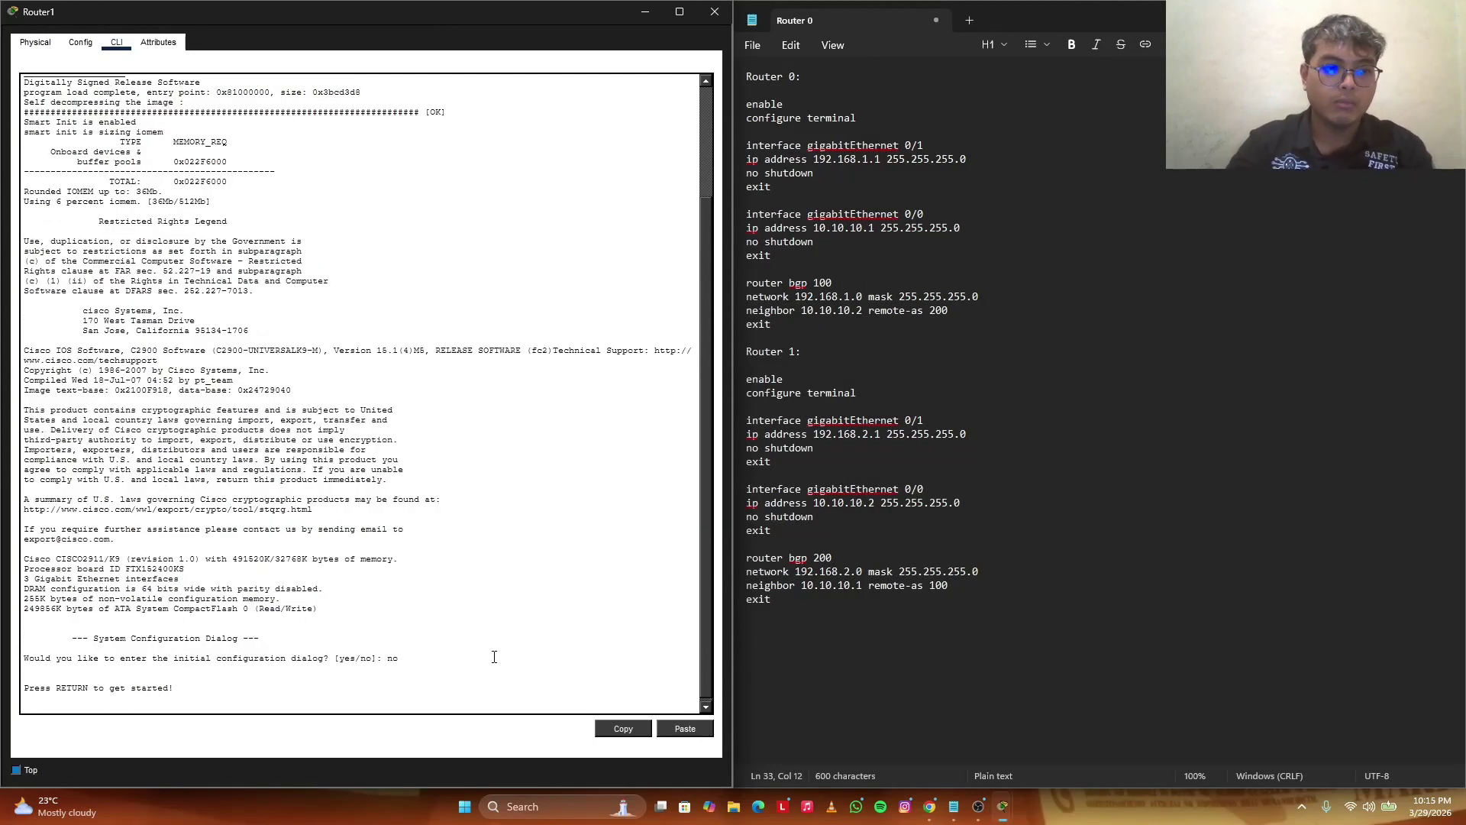
Decline Router1's initial configuration dialog and enter global configuration mode with enable and configure terminal.
key("Return")
type("enable")
key("Return")
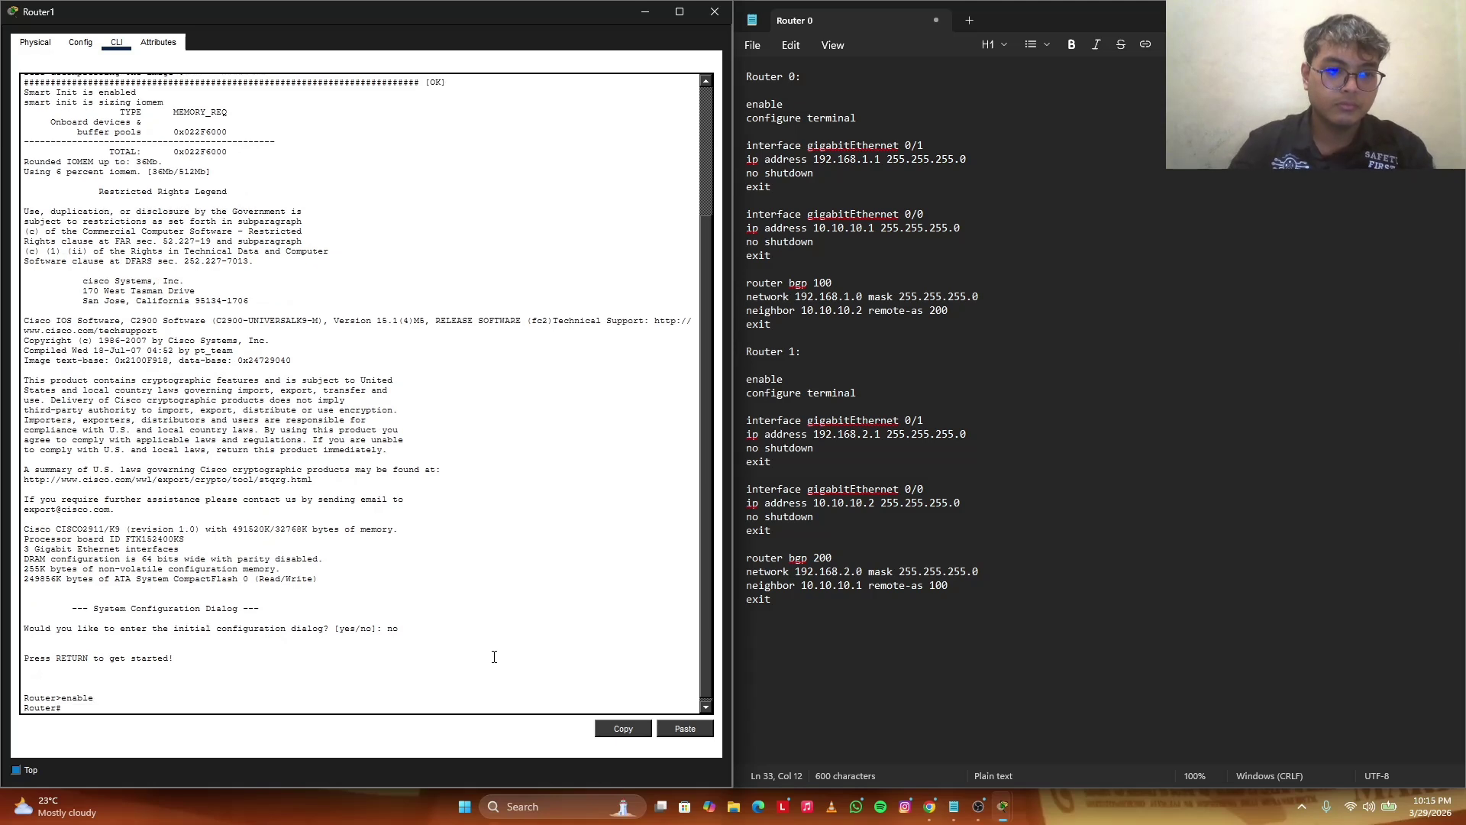
type("conf")
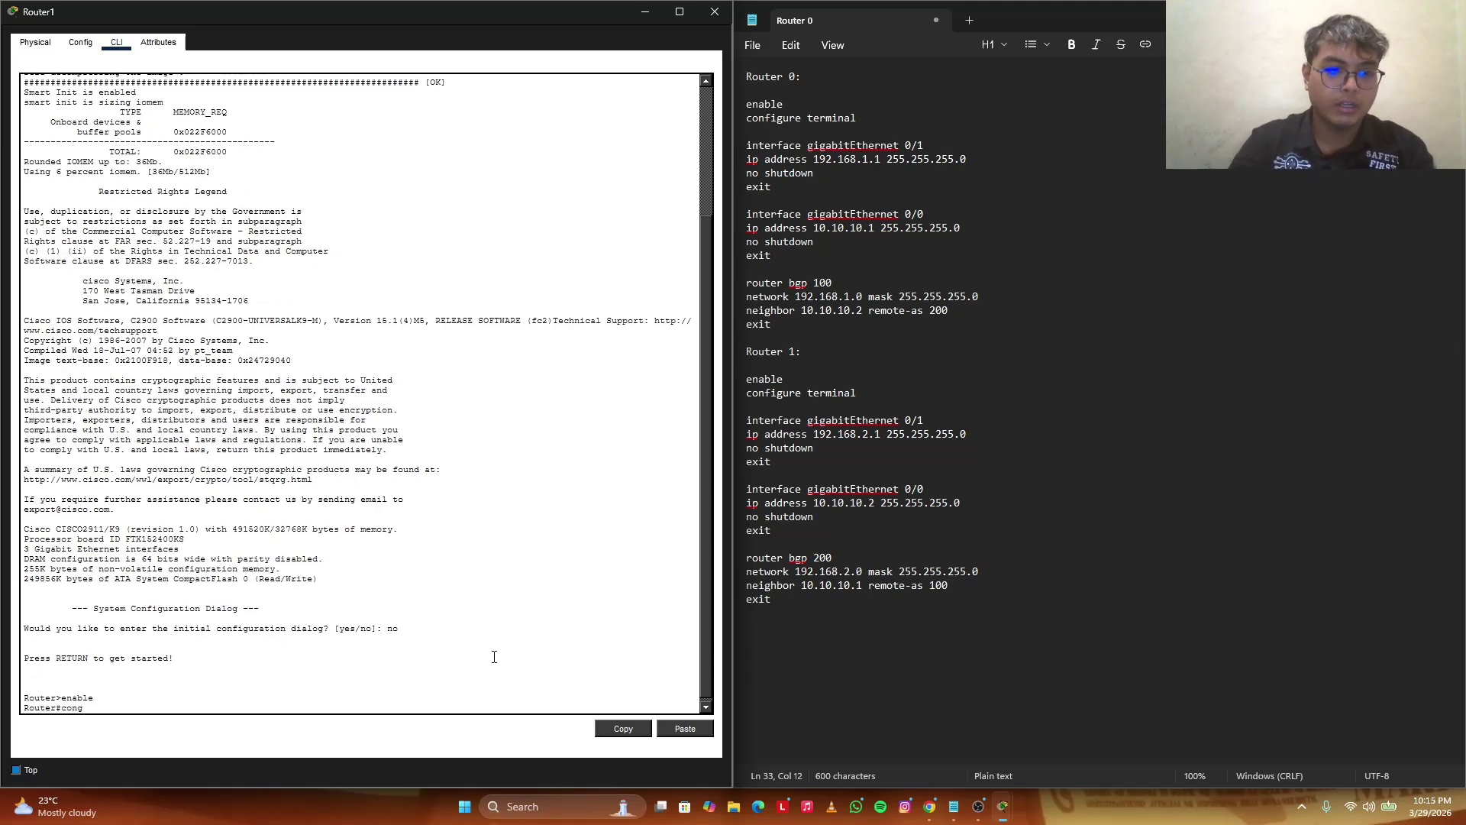
type("igure ter")
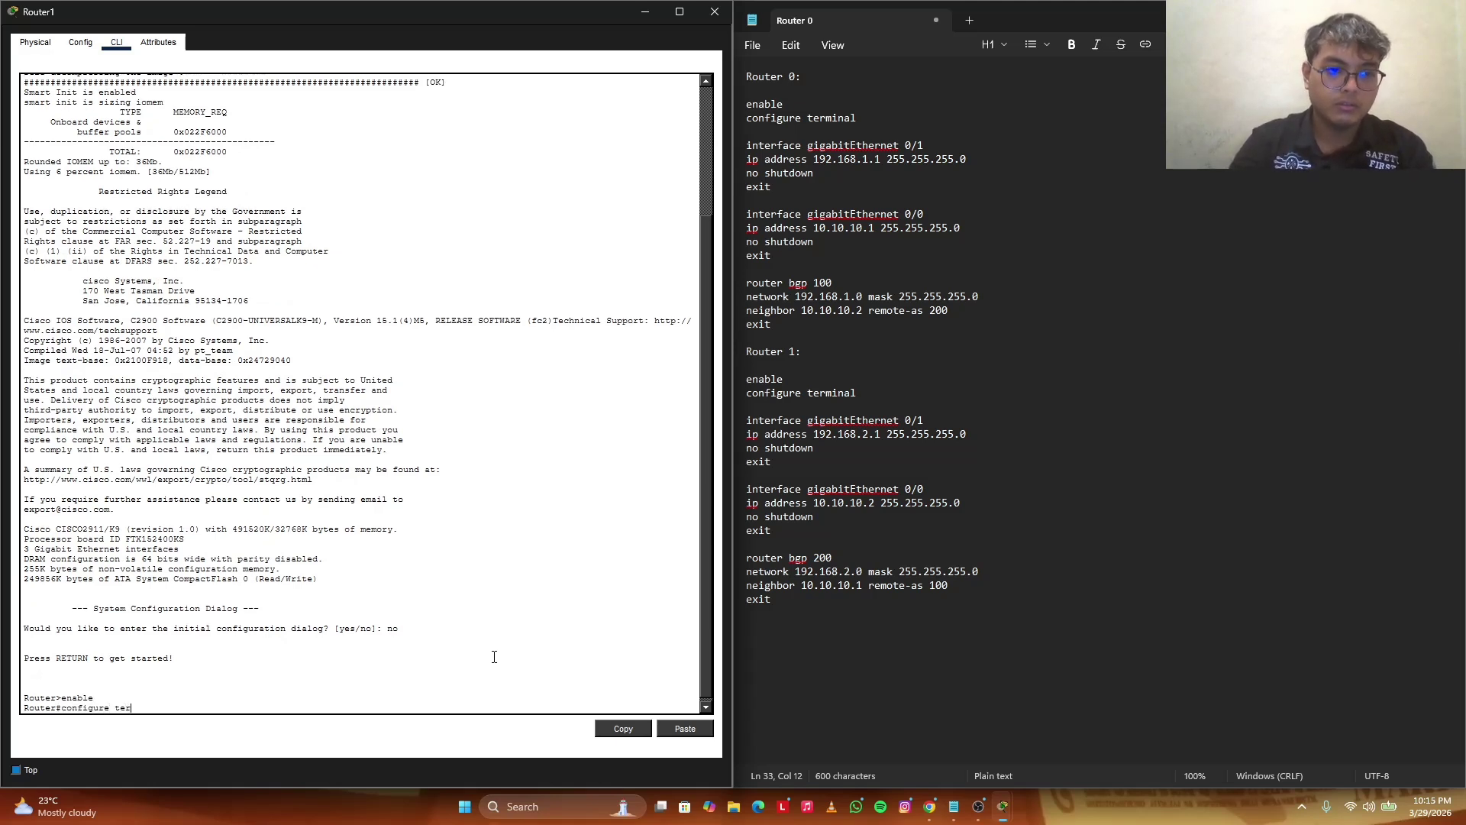
type("minal")
key("Return")
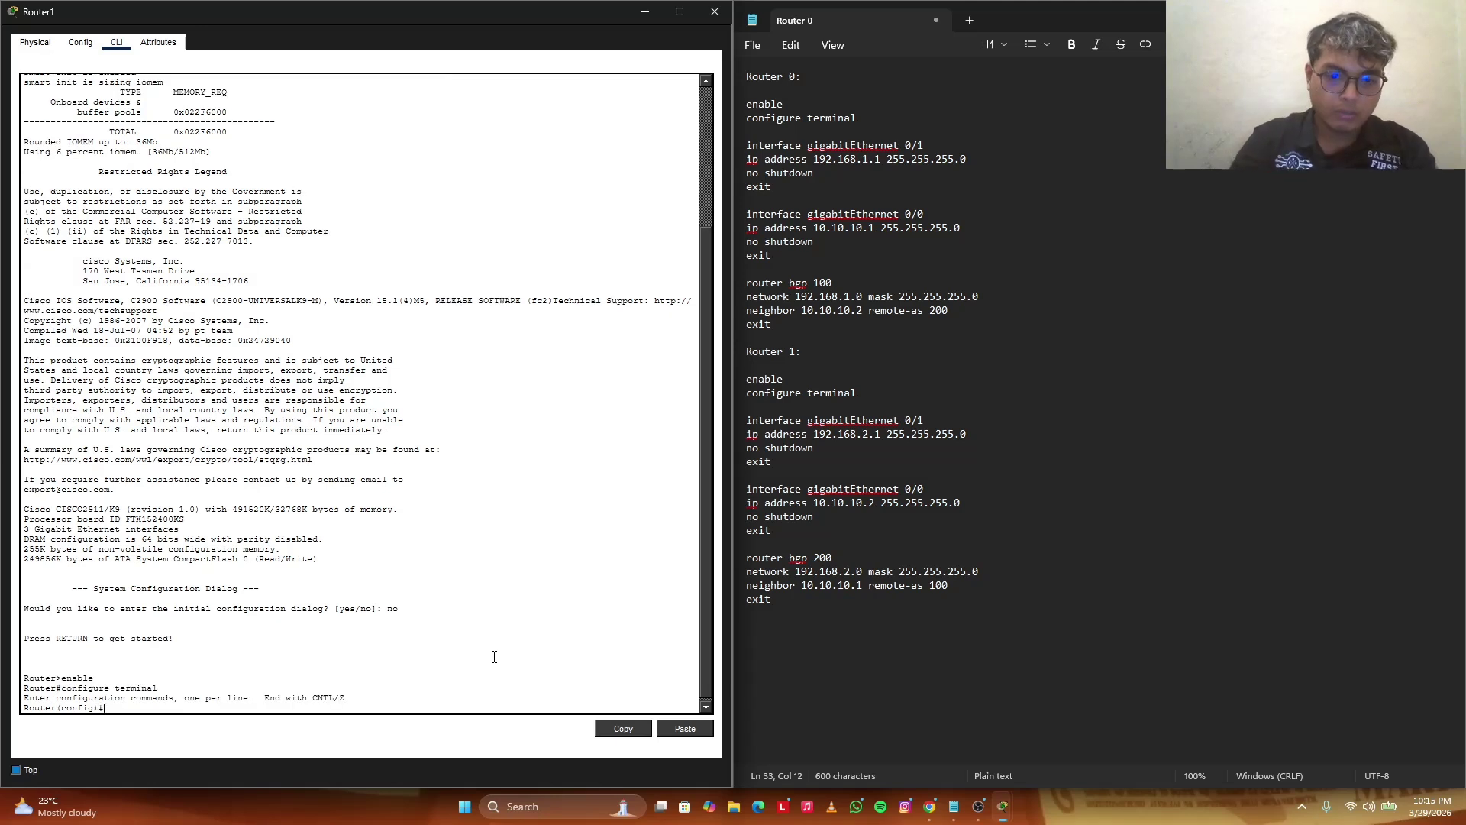
On Router1, assign interface gigabitEthernet 0/1 the IP address 192.168.2.1 with subnet mask 255.255.255.0.
type("interfac")
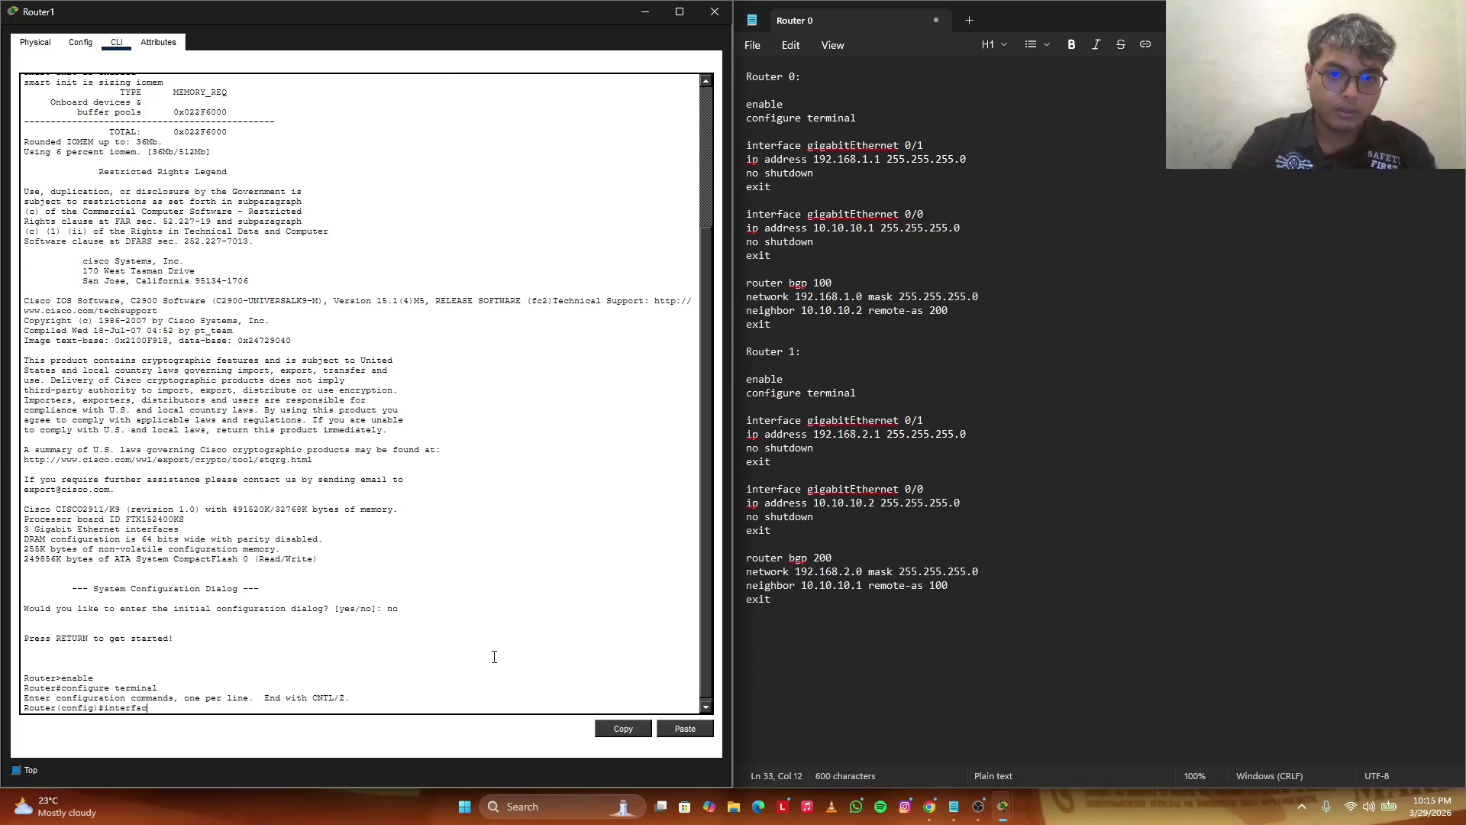
type("e gigabi")
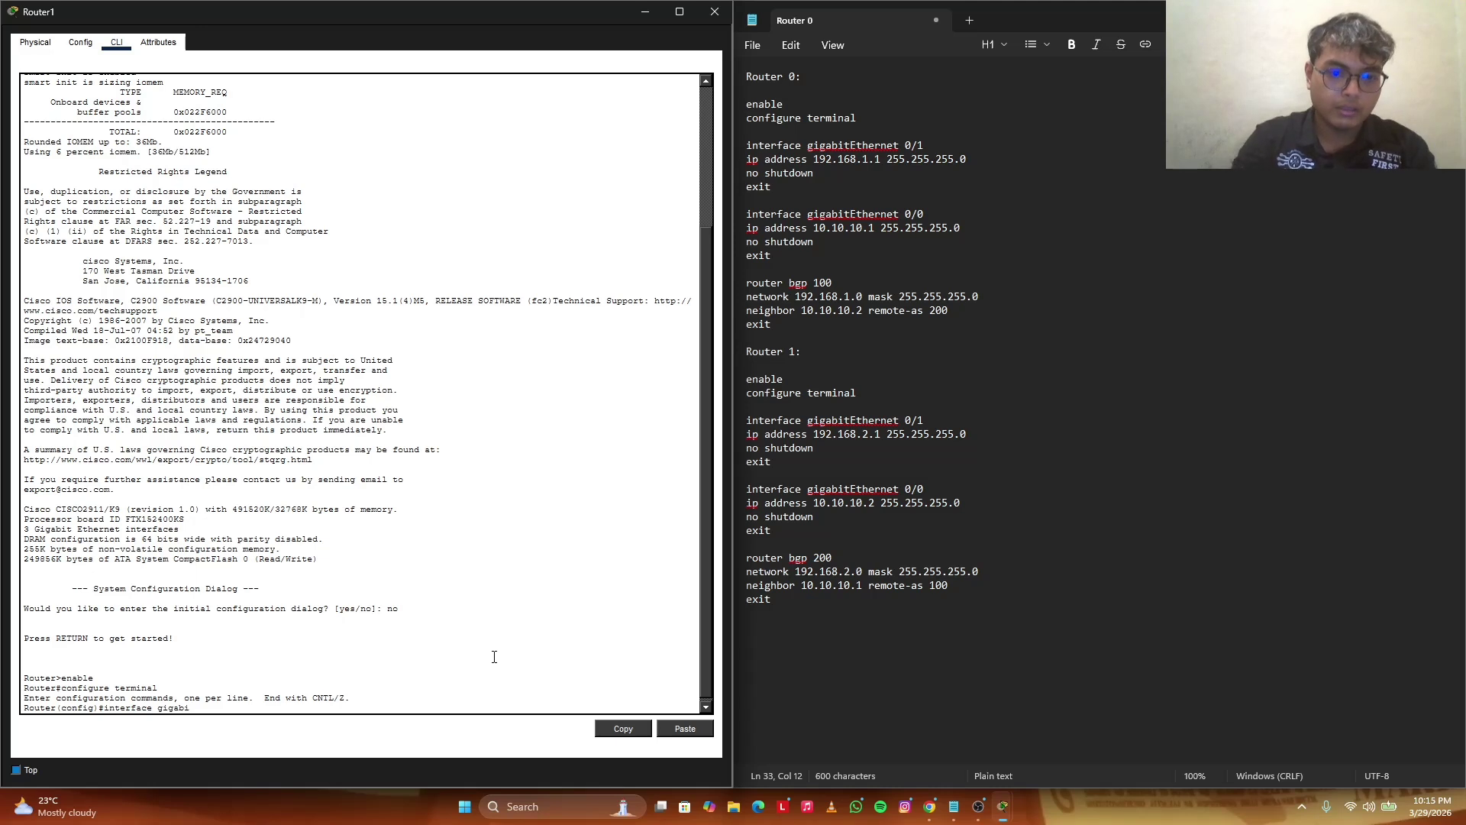
type("tEther")
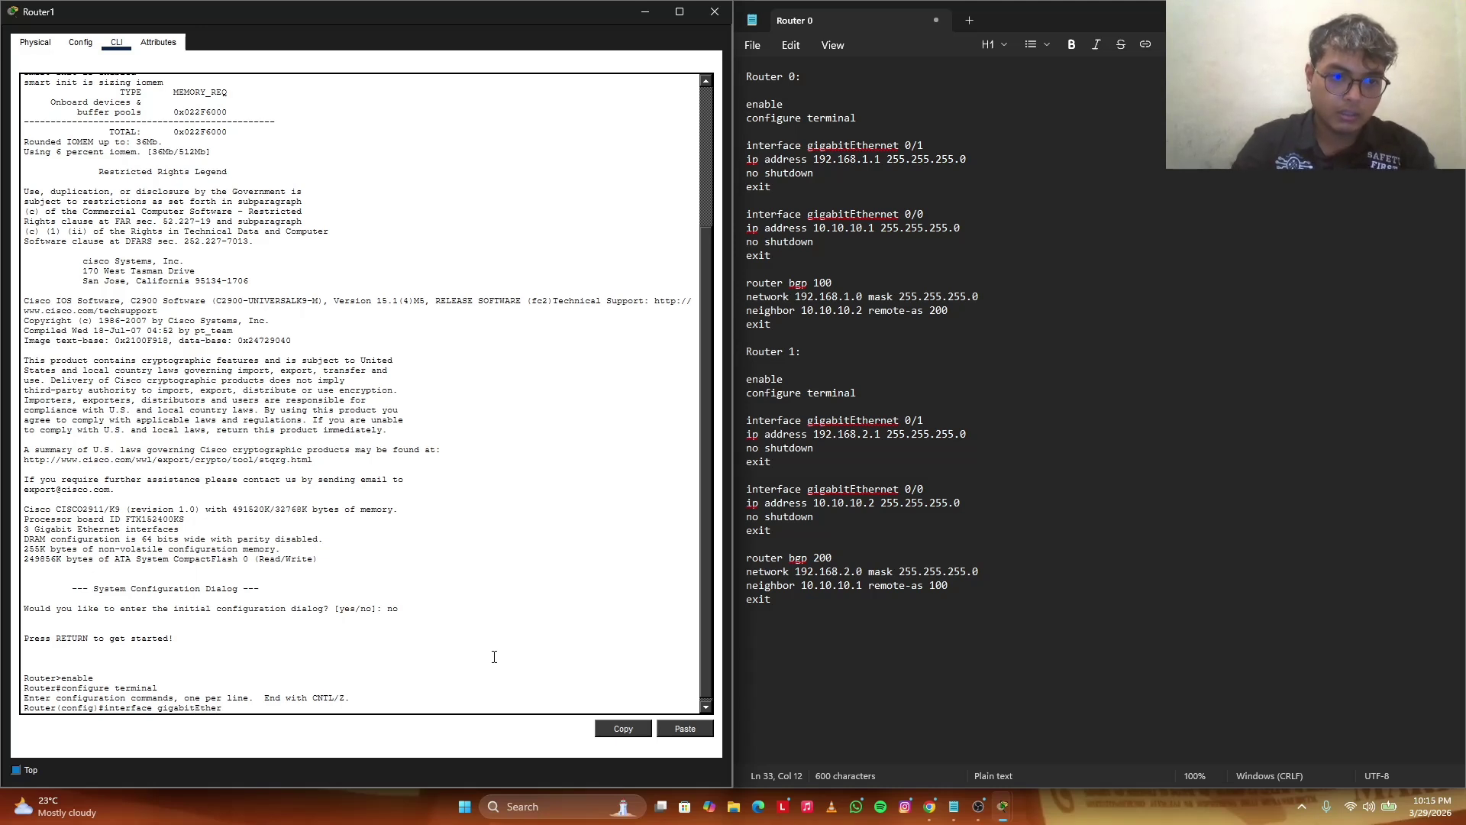
type("net")
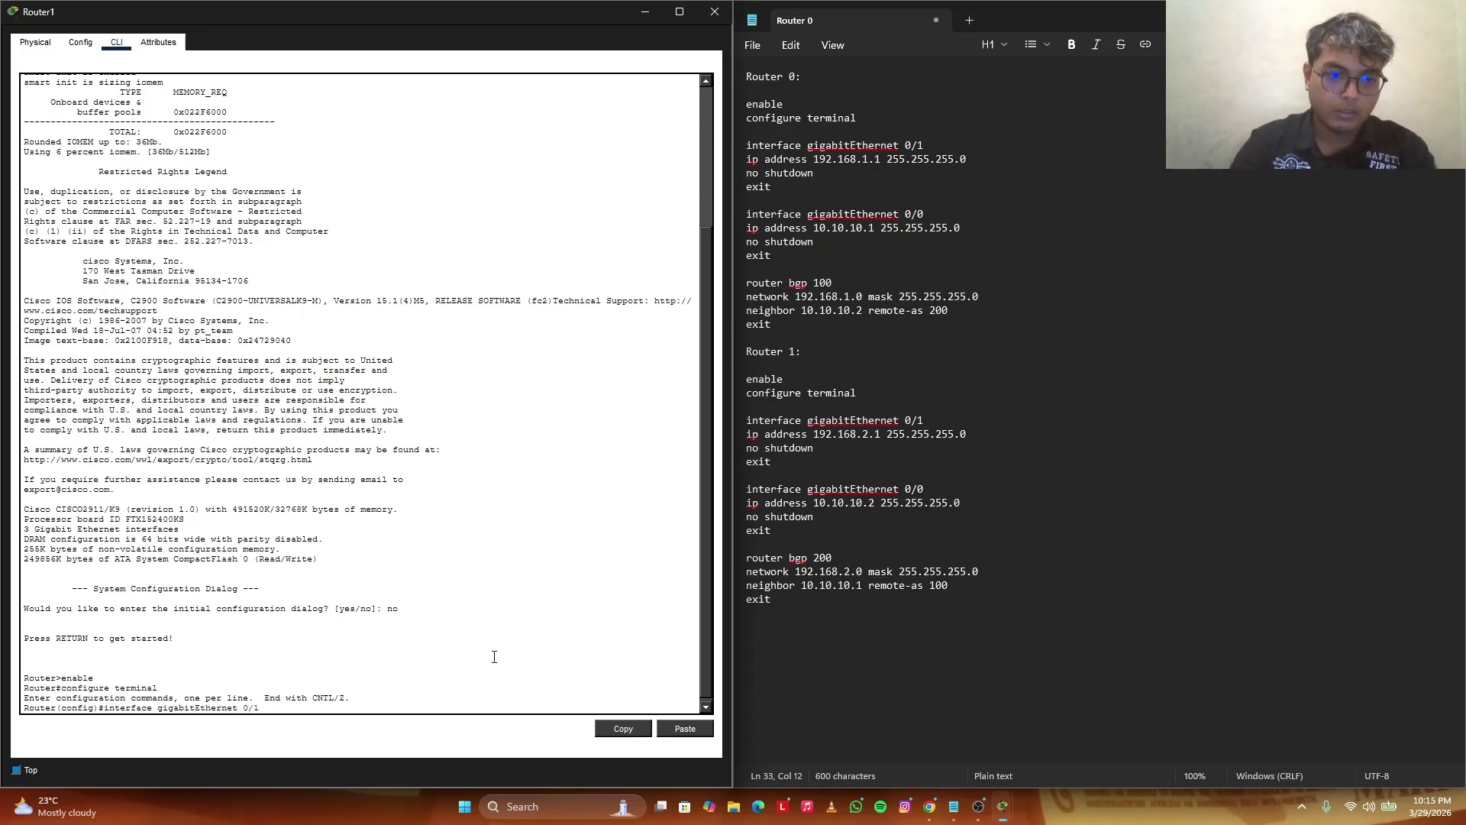
type(" 0/1")
key("Return")
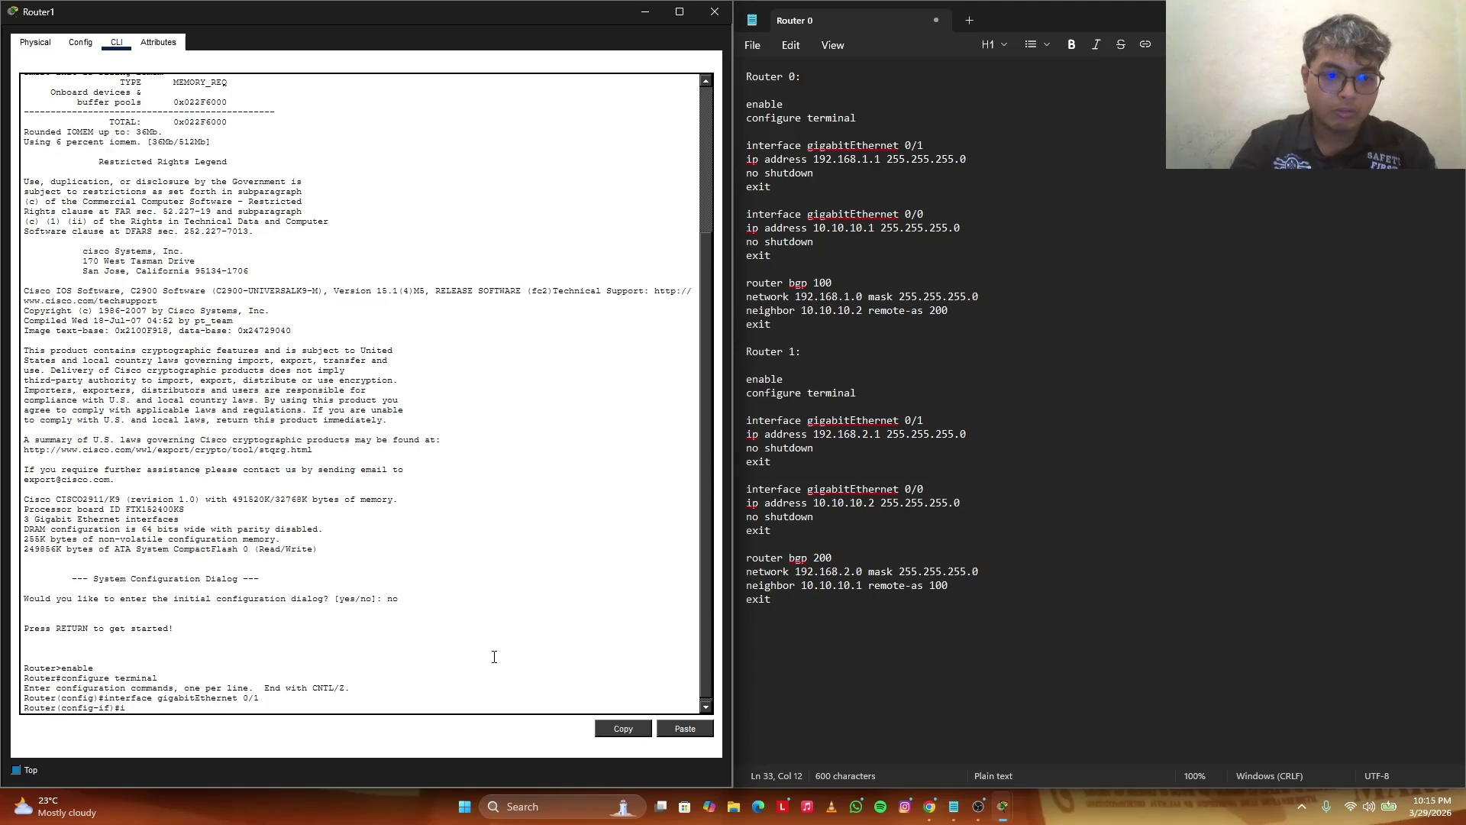
type("ip address")
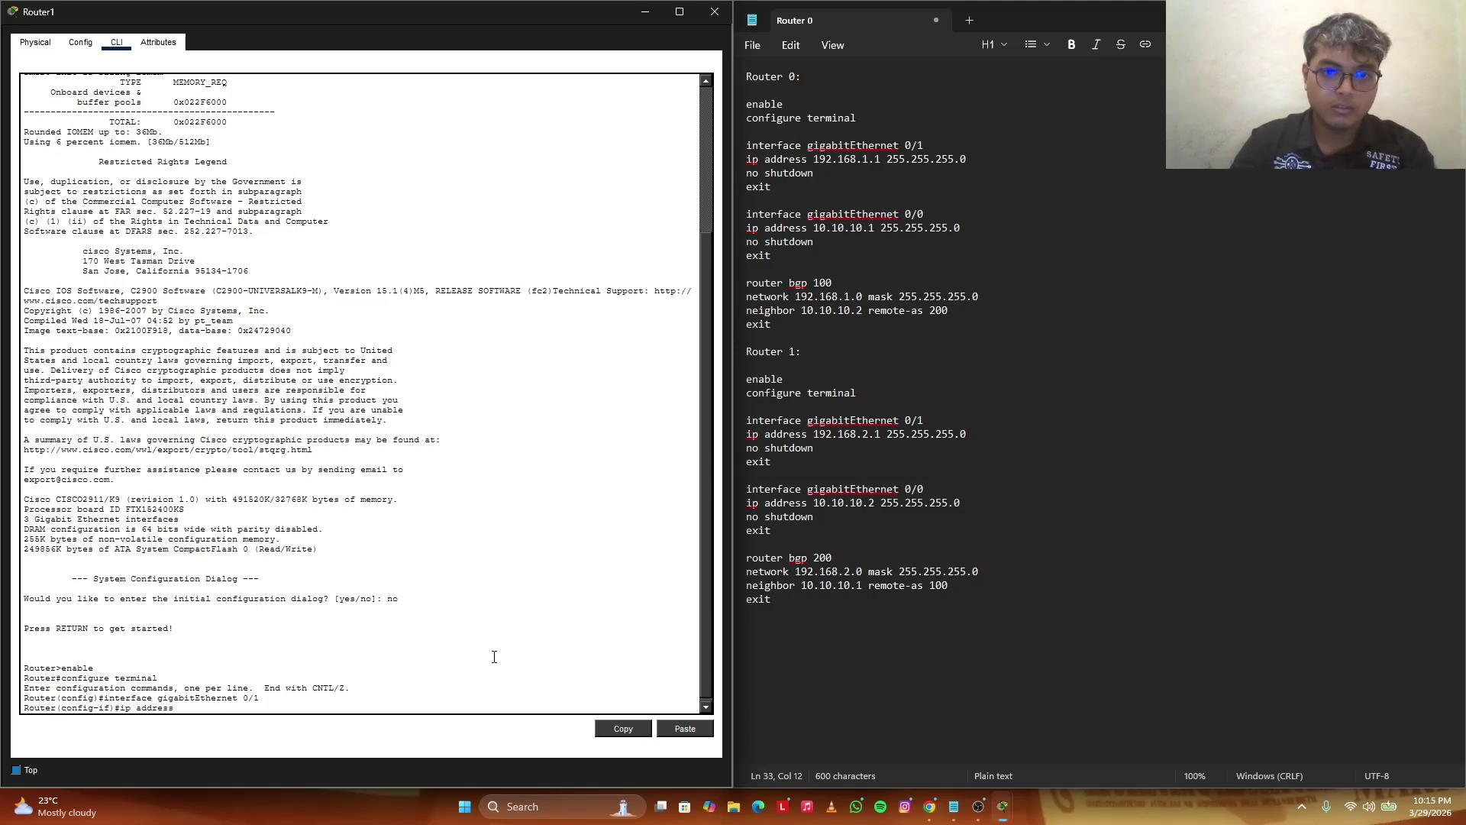
type(" 192.168.2.1 25")
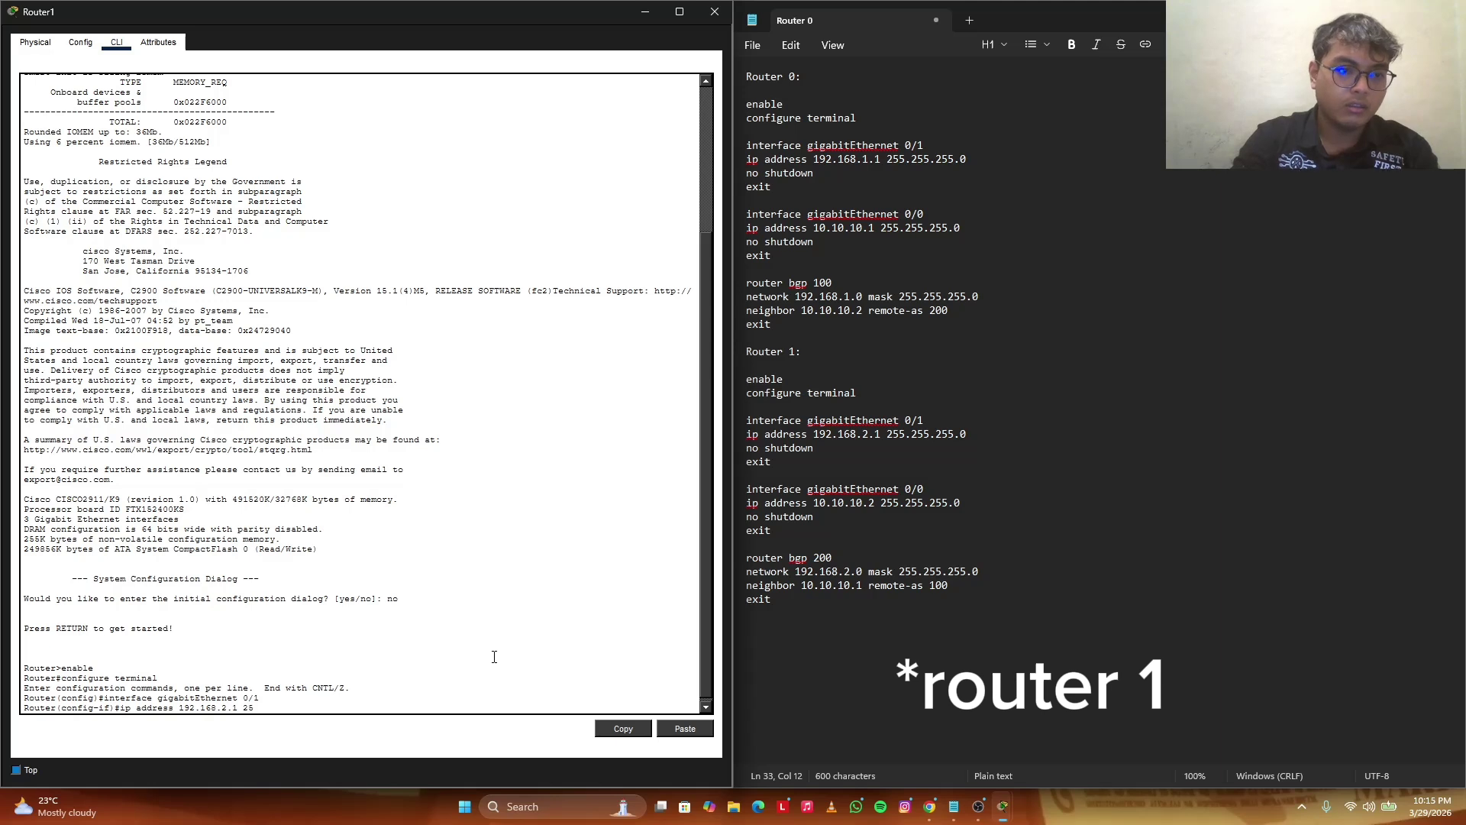
type(".255.255.0")
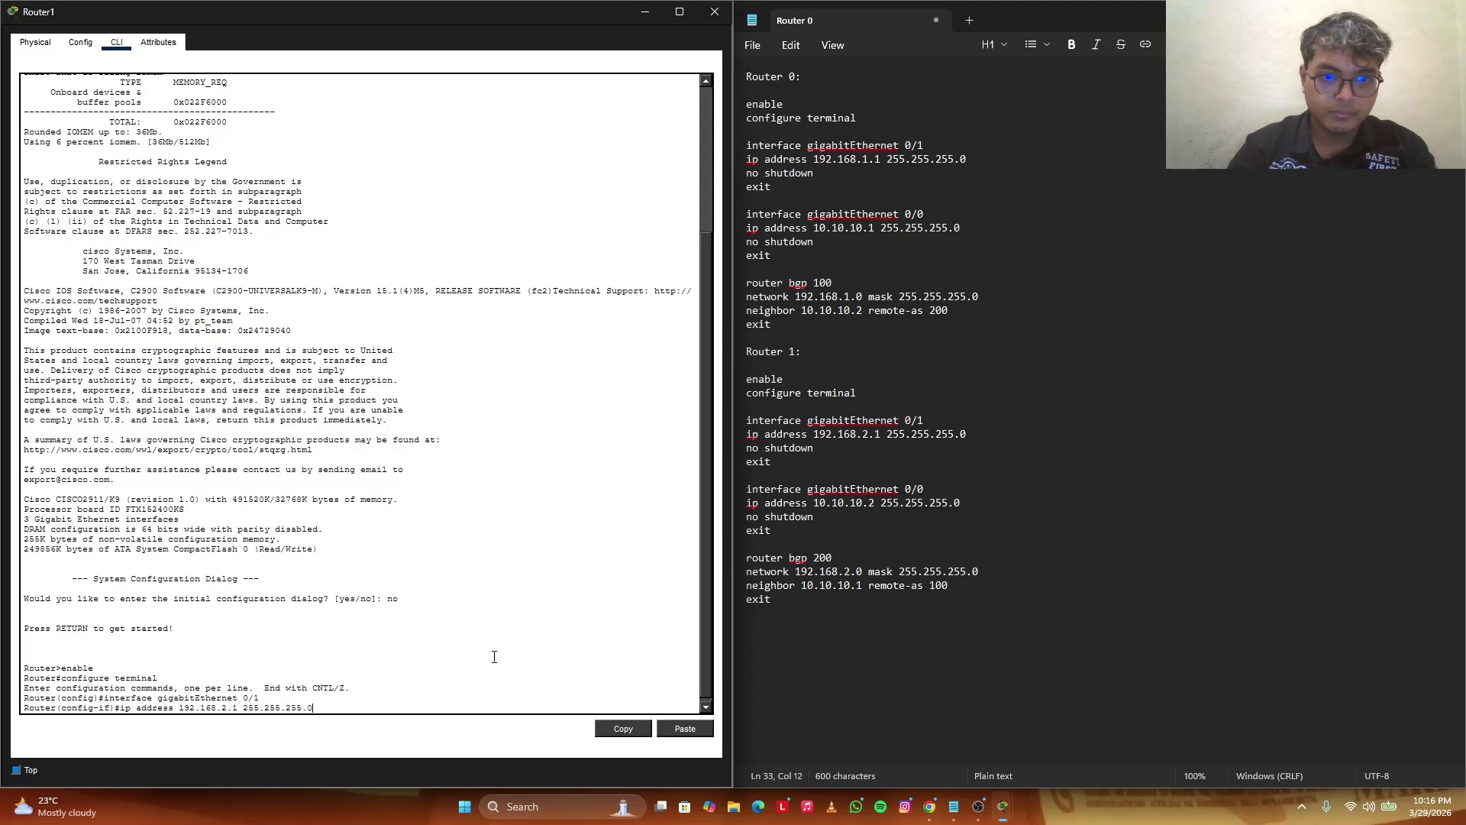
key("Return")
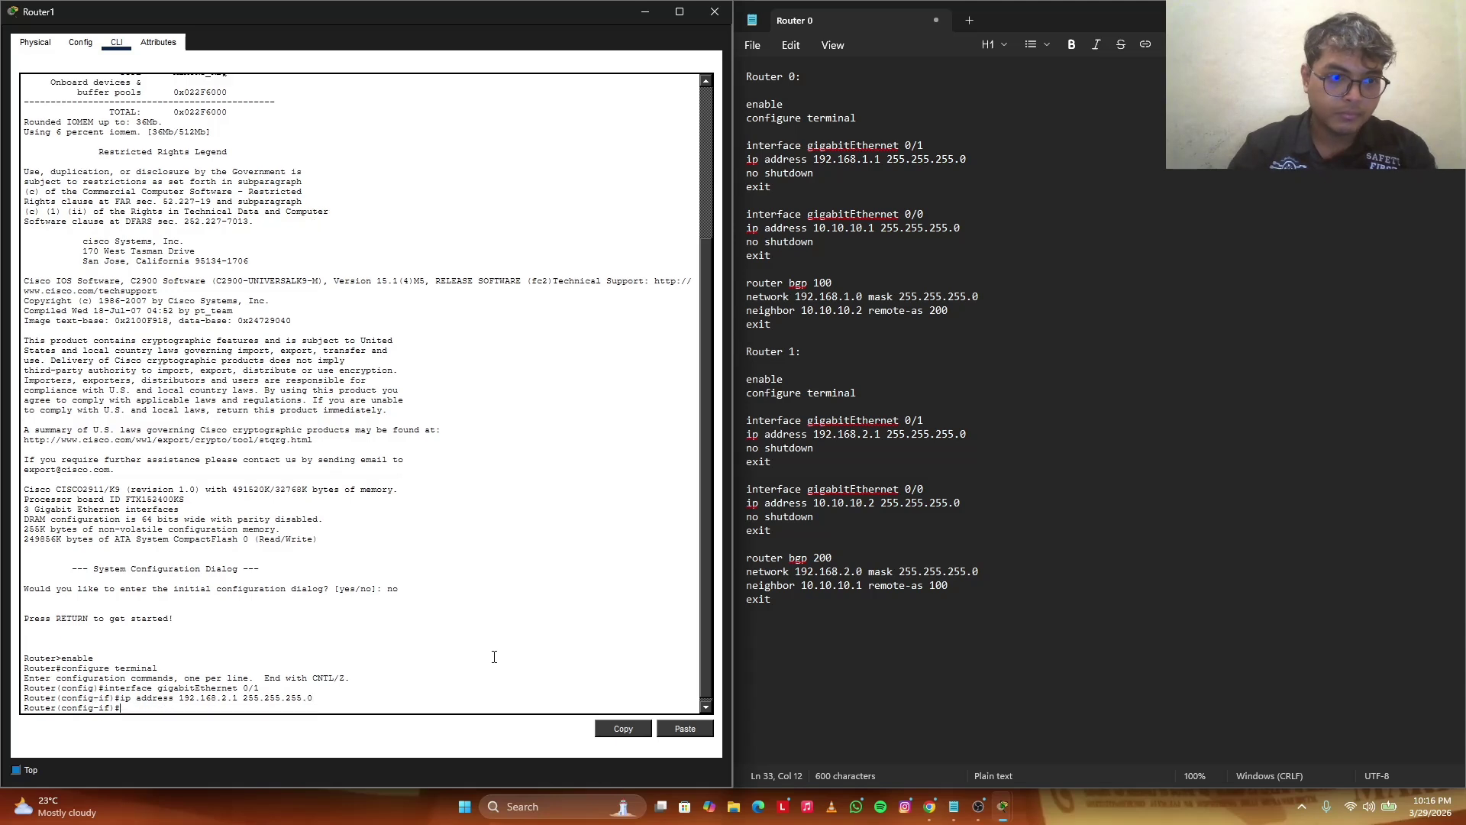
Enable Router1's gigabitEthernet 0/1 interface with no shutdown and exit back to global configuration mode.
type("no shutdo")
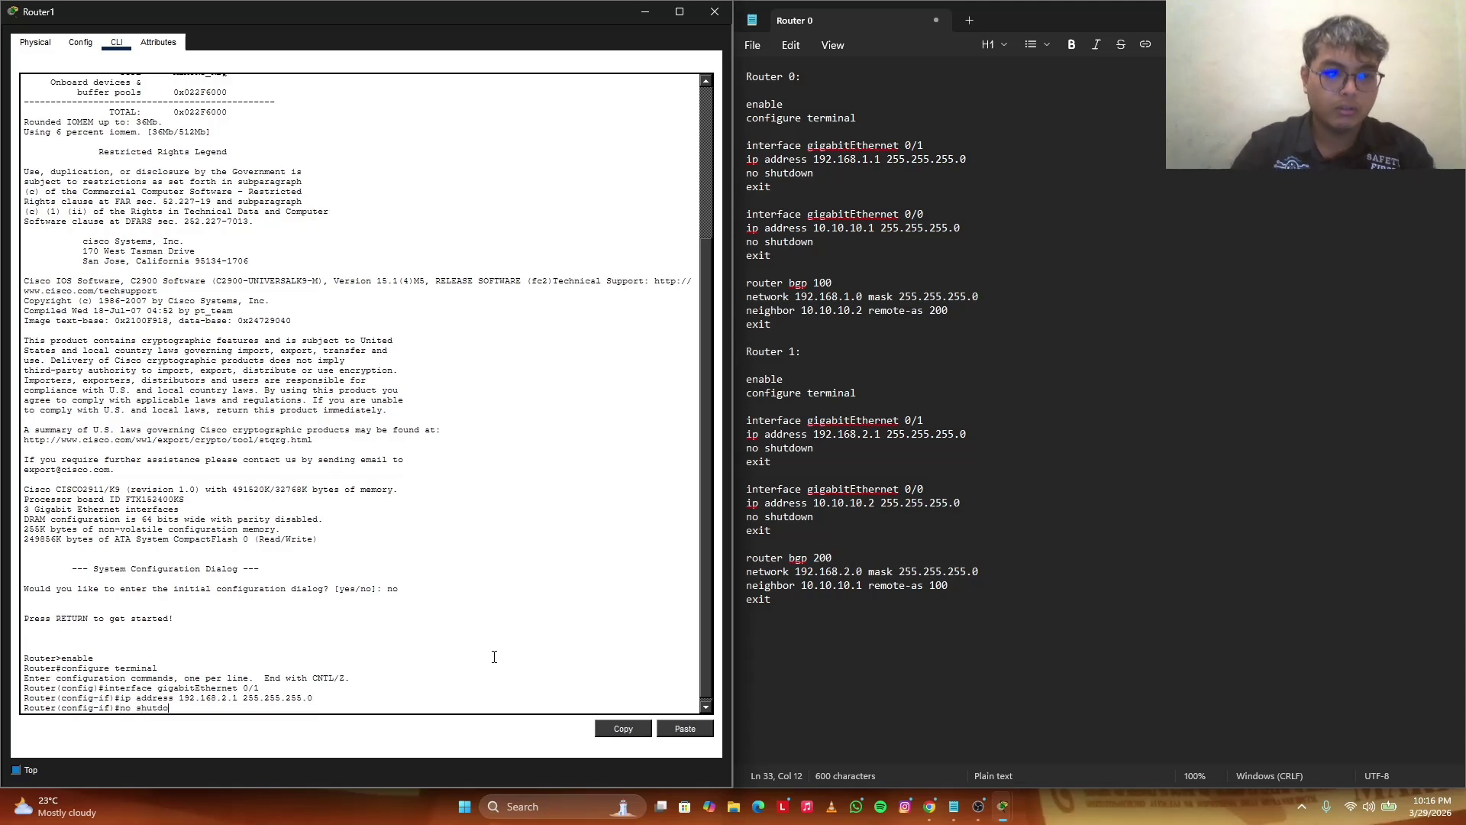
type("wn")
key("Return")
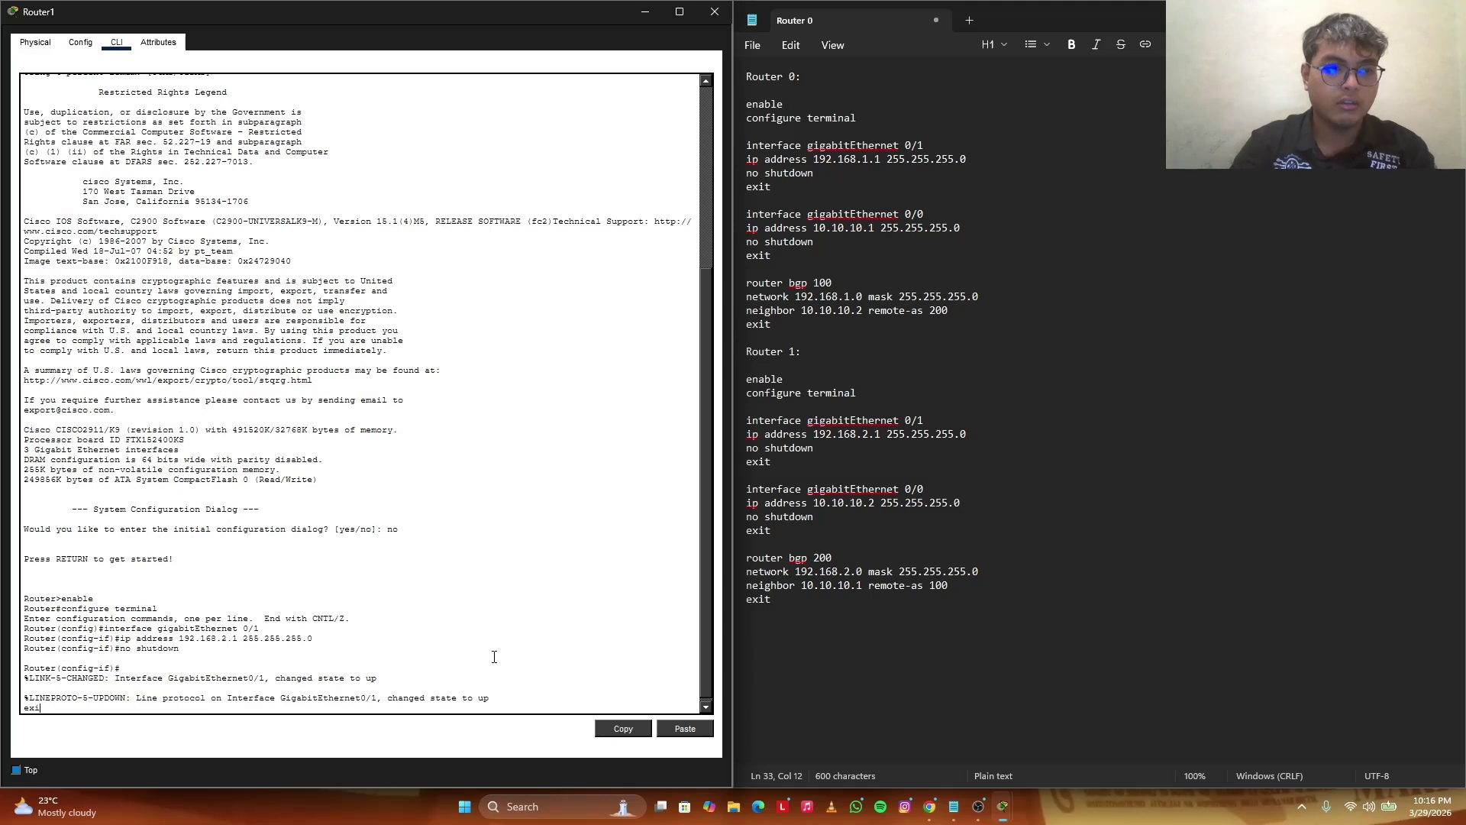
type("exit")
key("Return")
On Router1, assign interface gigabitEthernet 0/0 the IP address 10.10.10.2 with subnet mask 255.255.255.0.
type("in")
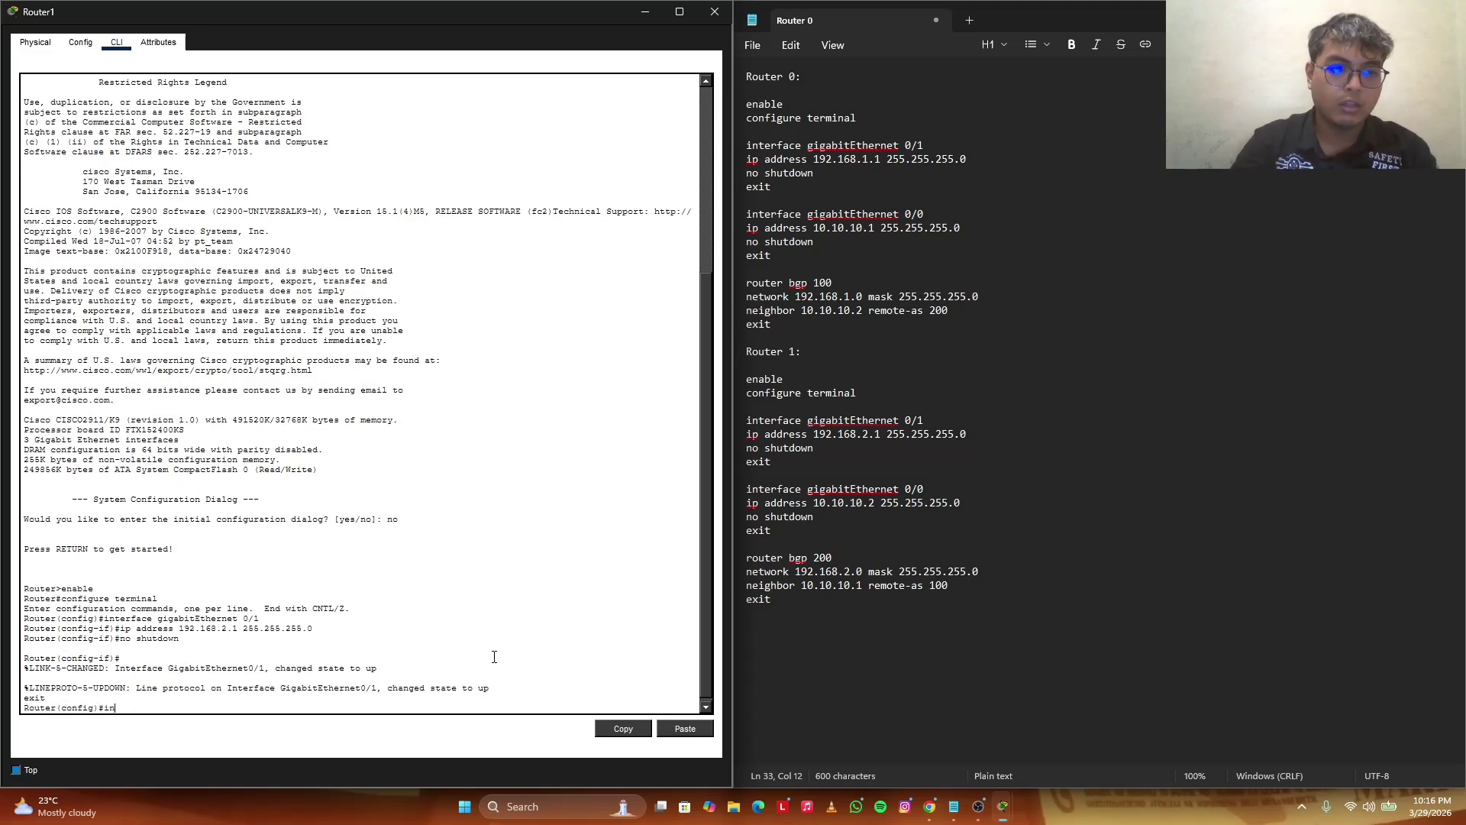
type("terface gi")
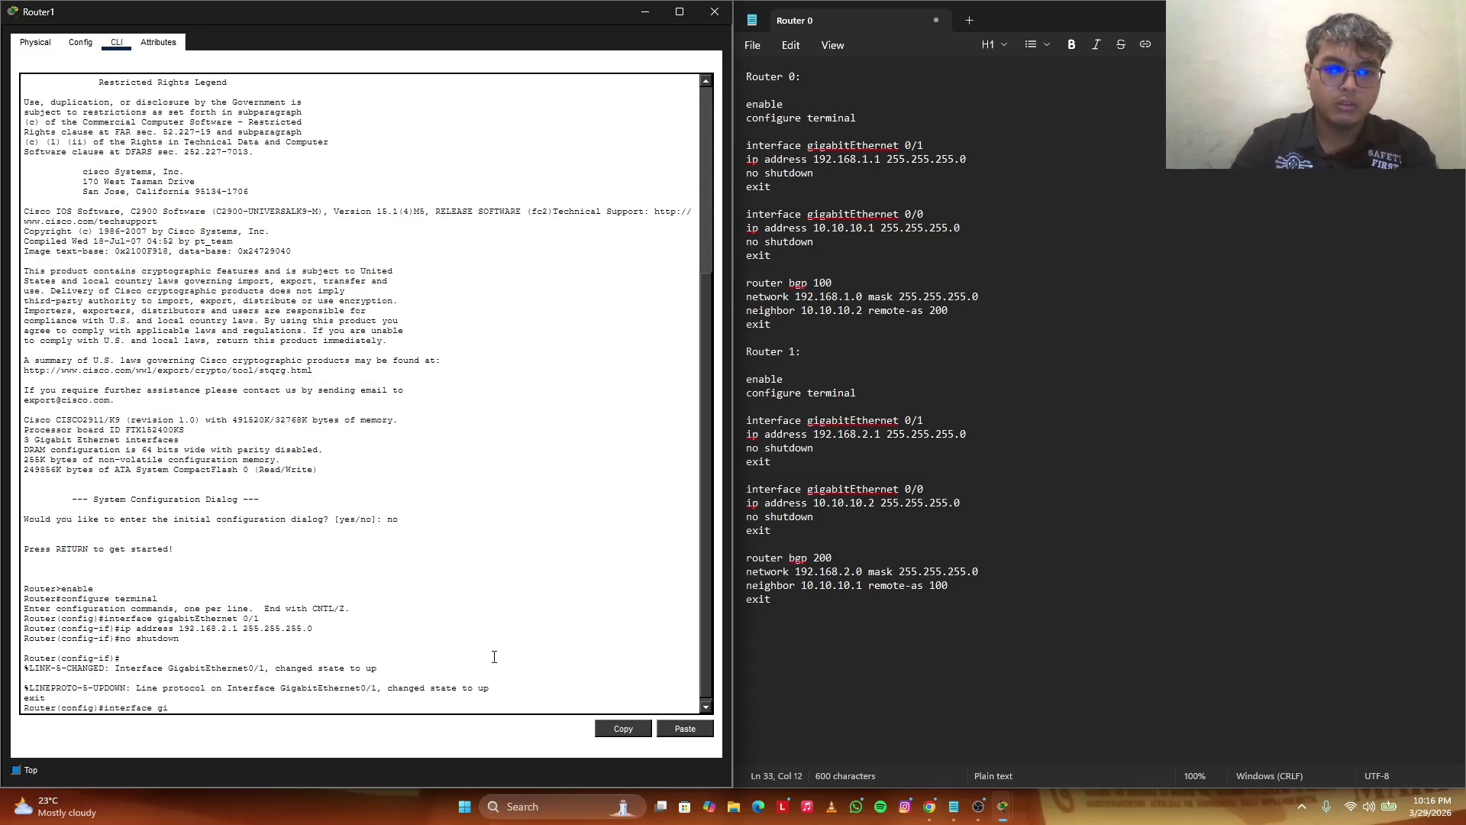
type("gabit")
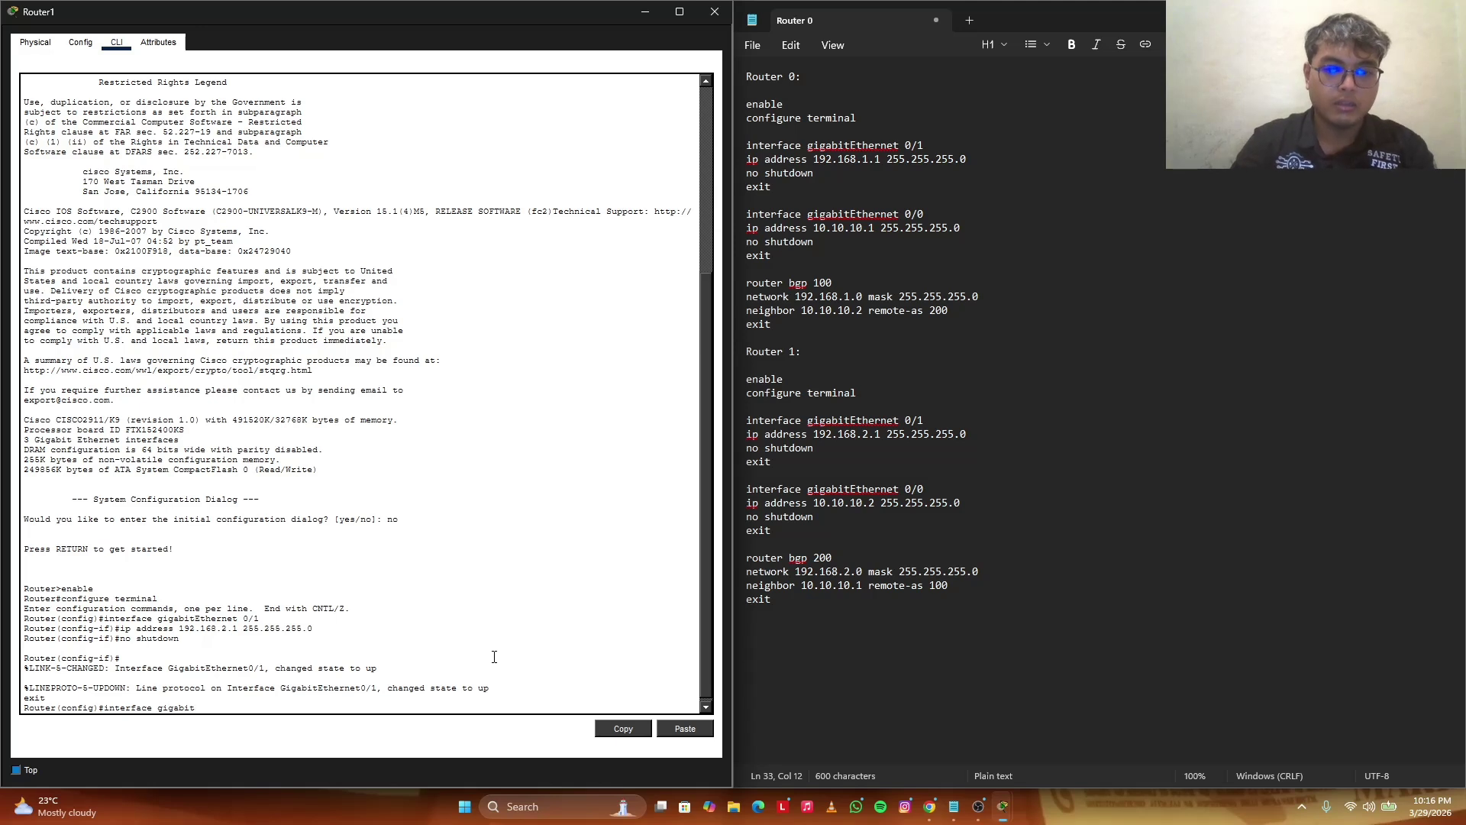
type("Ethernet 0/0")
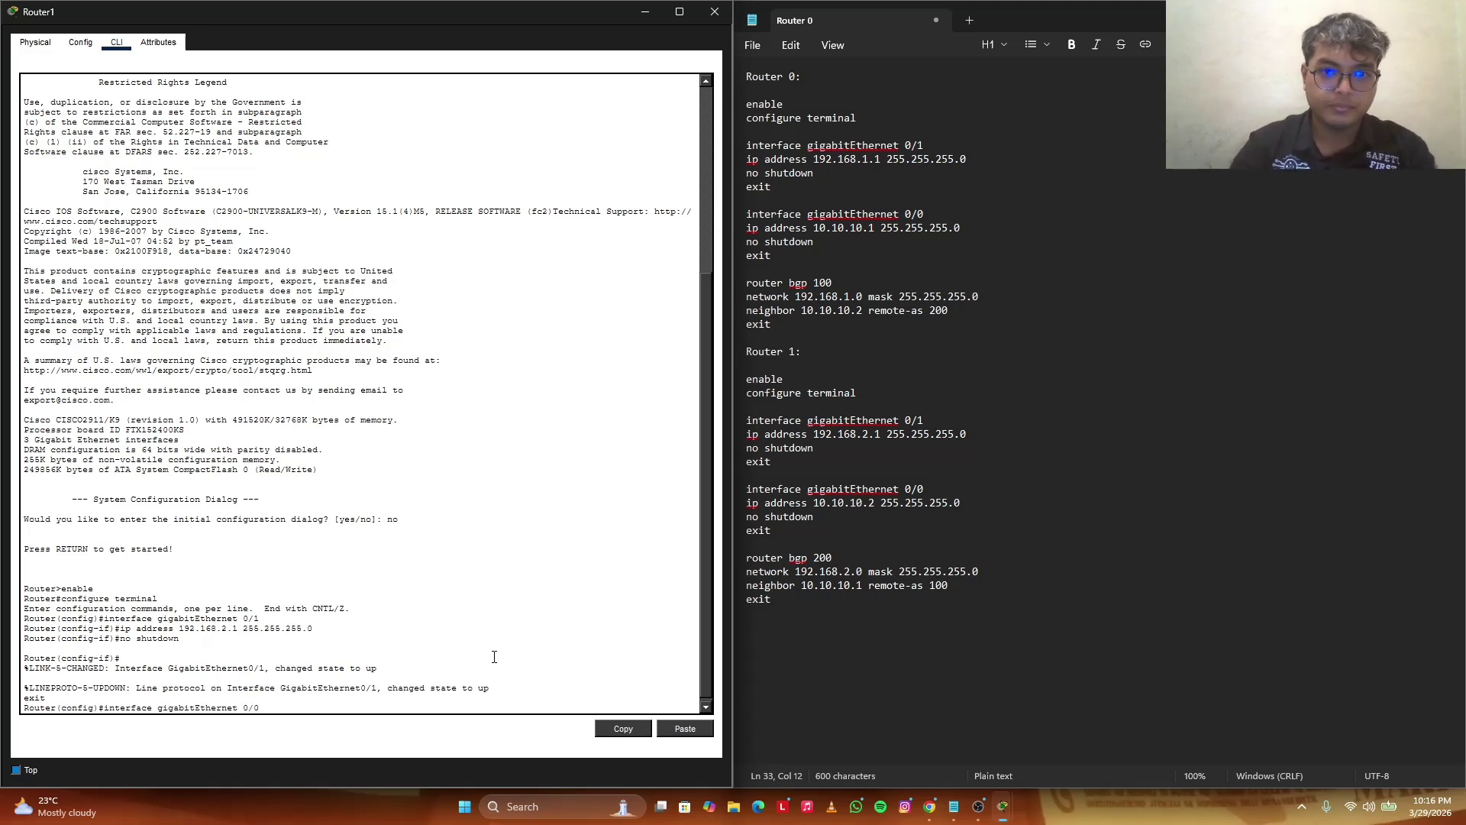
key("Return")
type("ip add")
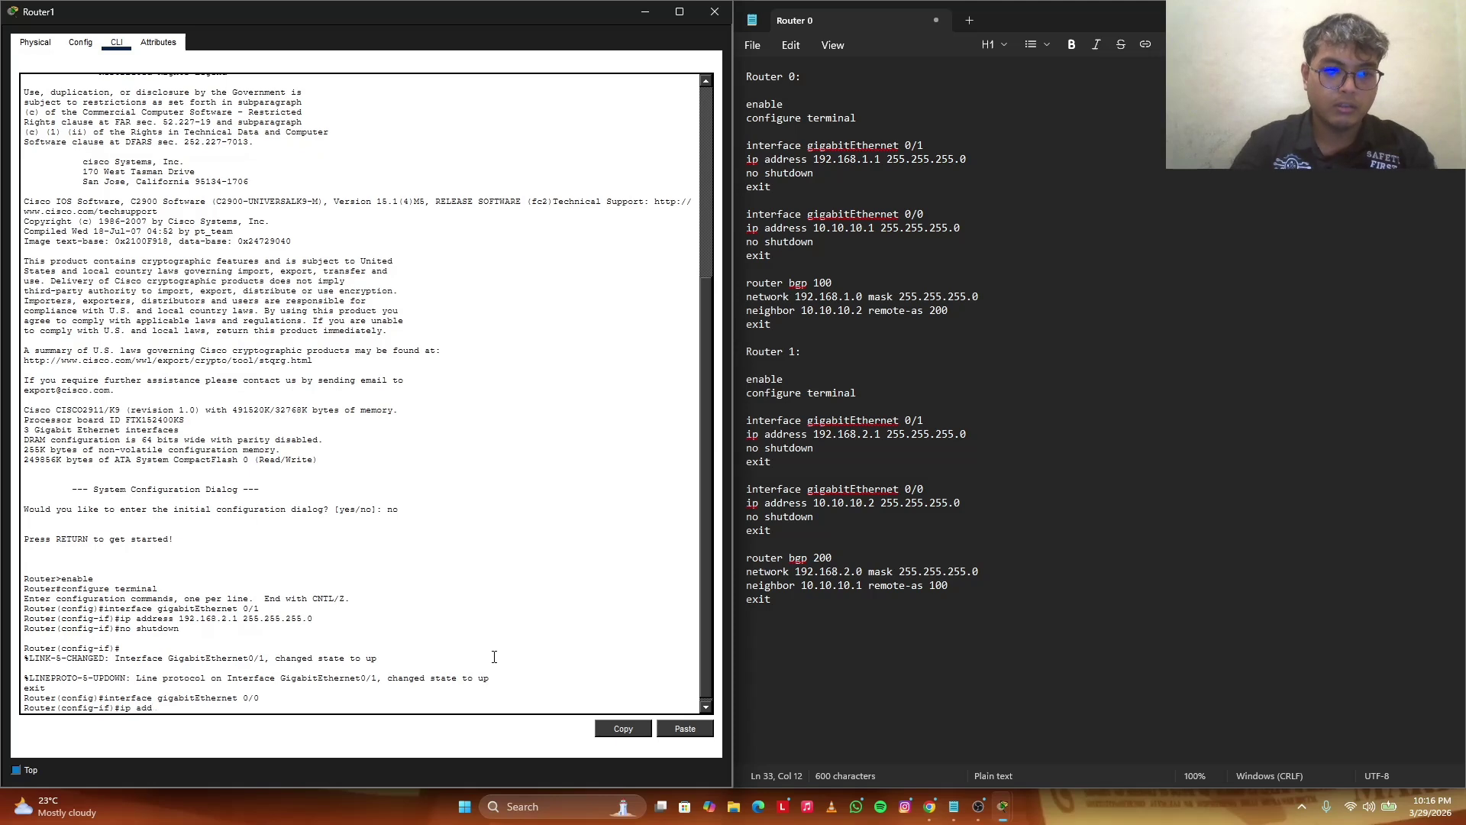
type("ress 10")
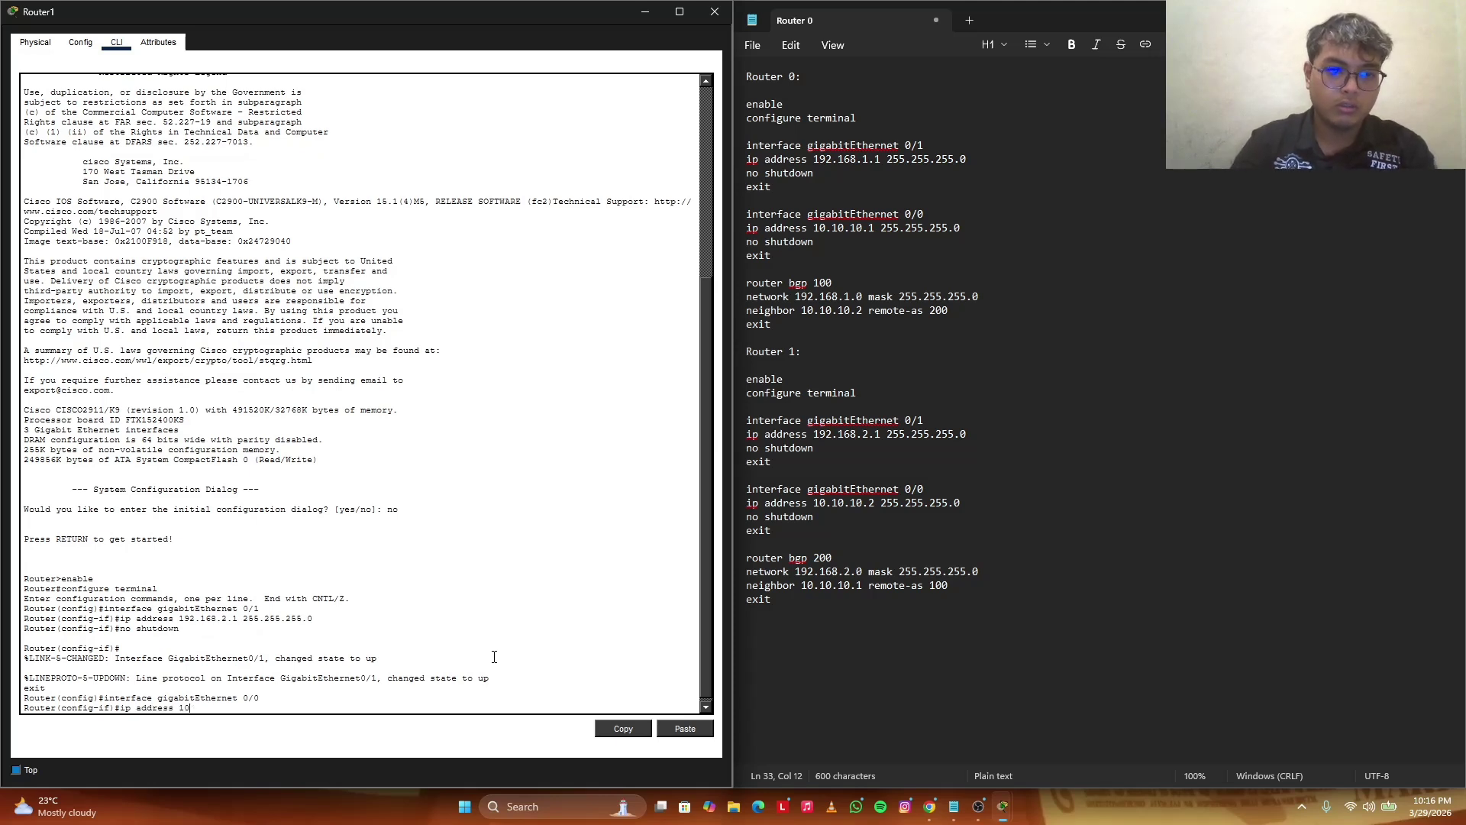
type(".10.10.2 255.255")
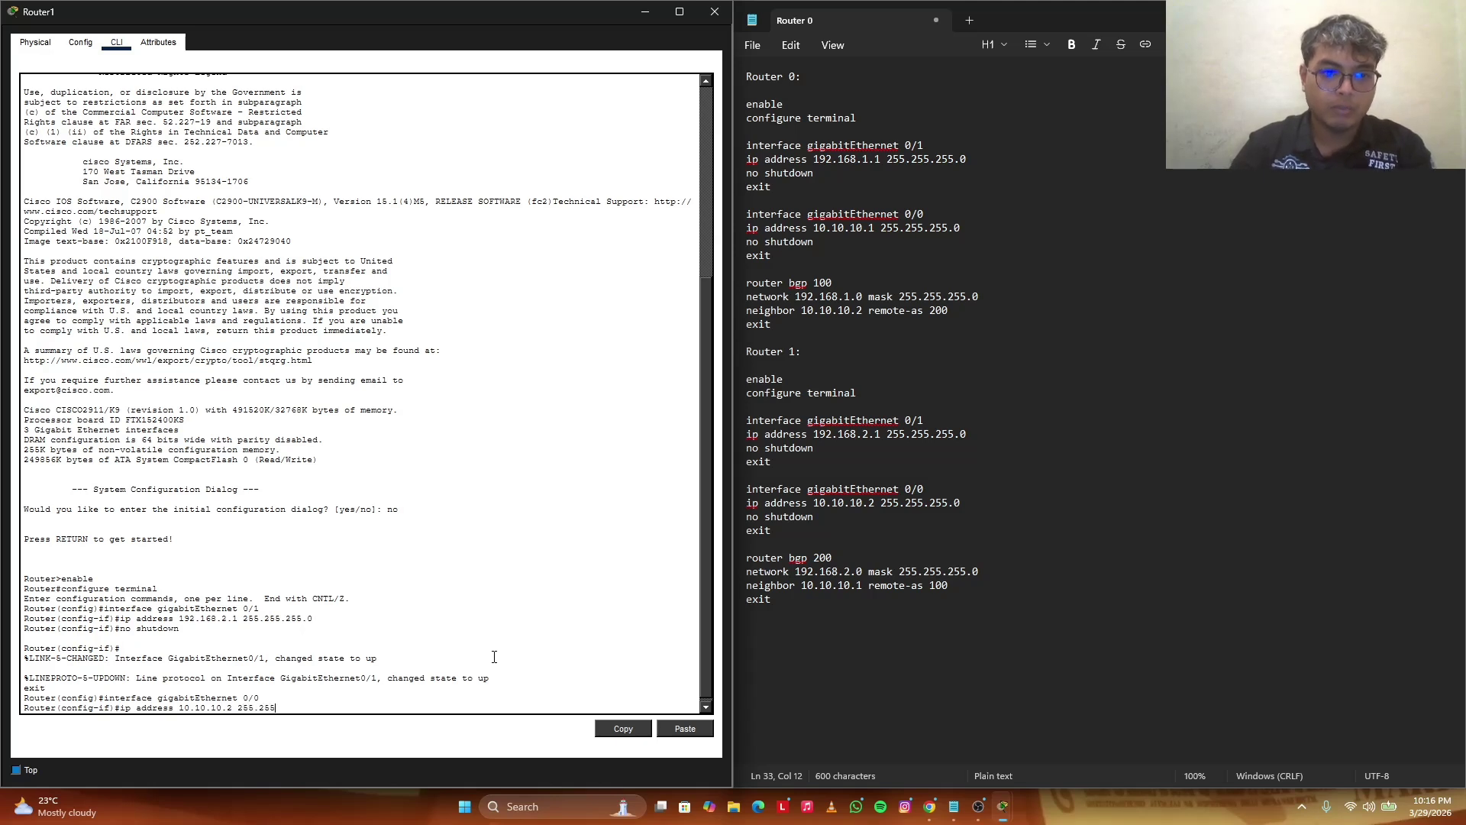
type(".0")
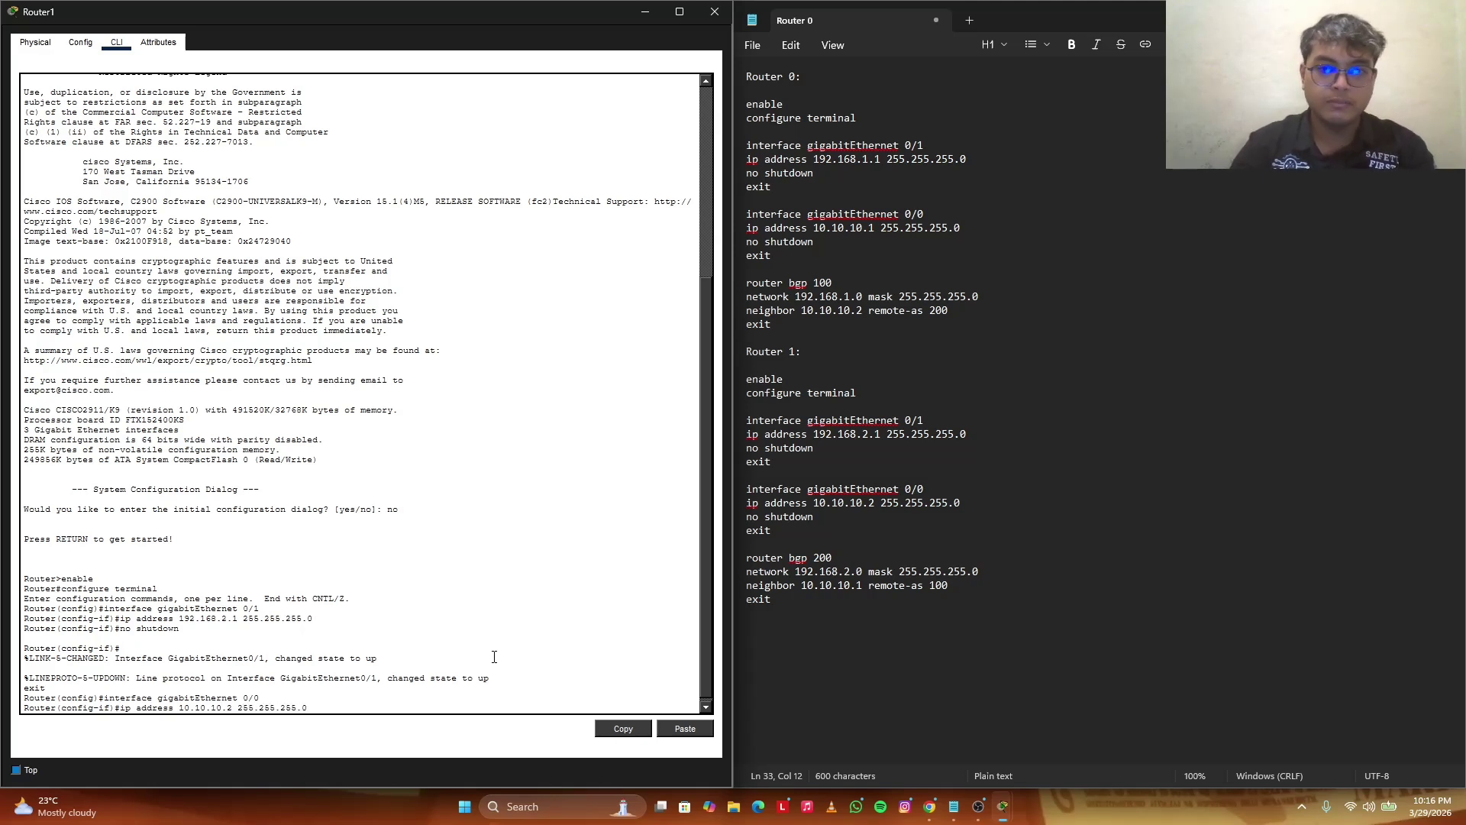
key("Return")
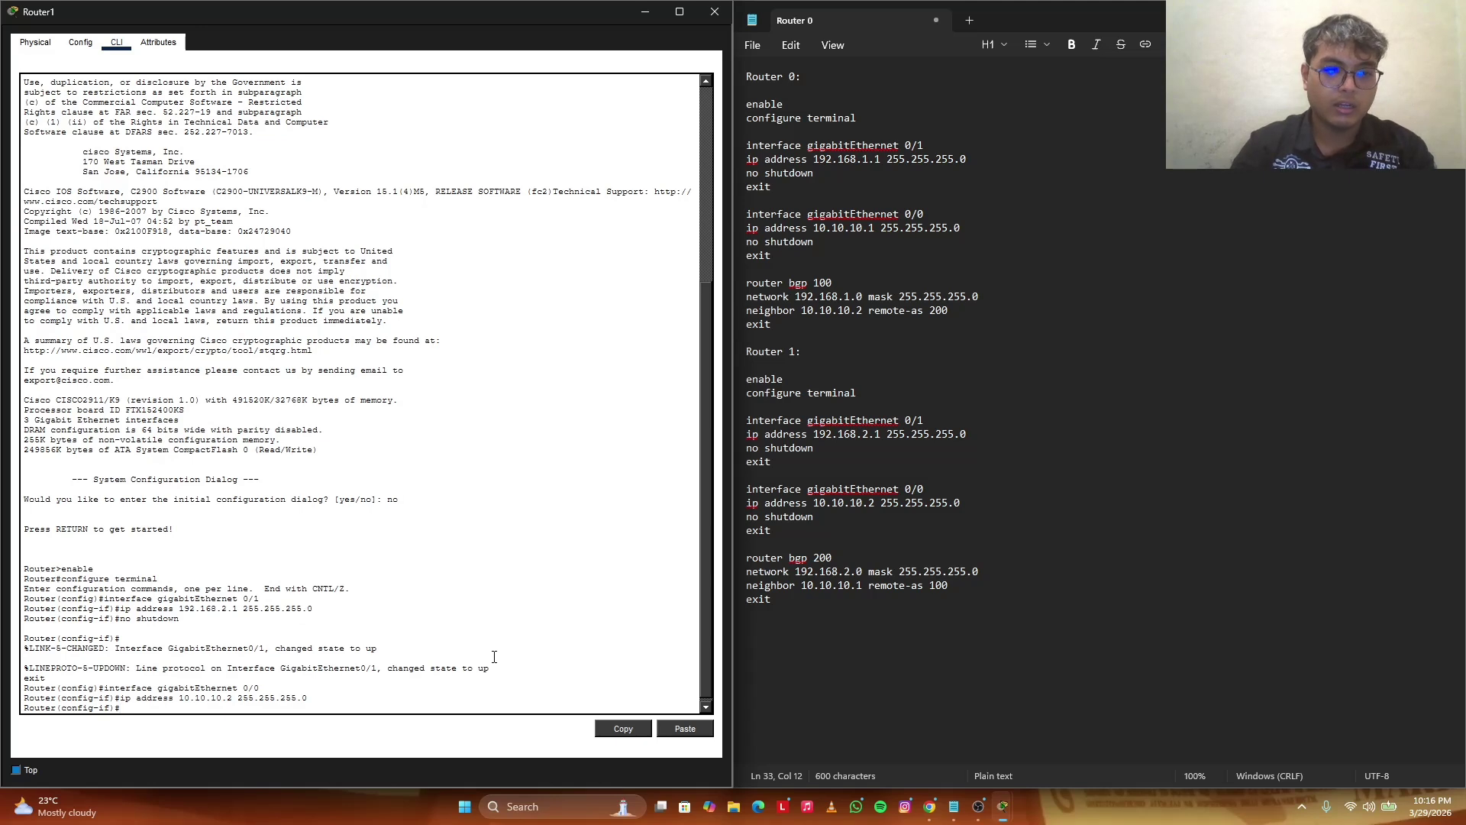
Enable Router1's gigabitEthernet 0/0 interface with no shutdown and exit back to global configuration mode.
type("no shut")
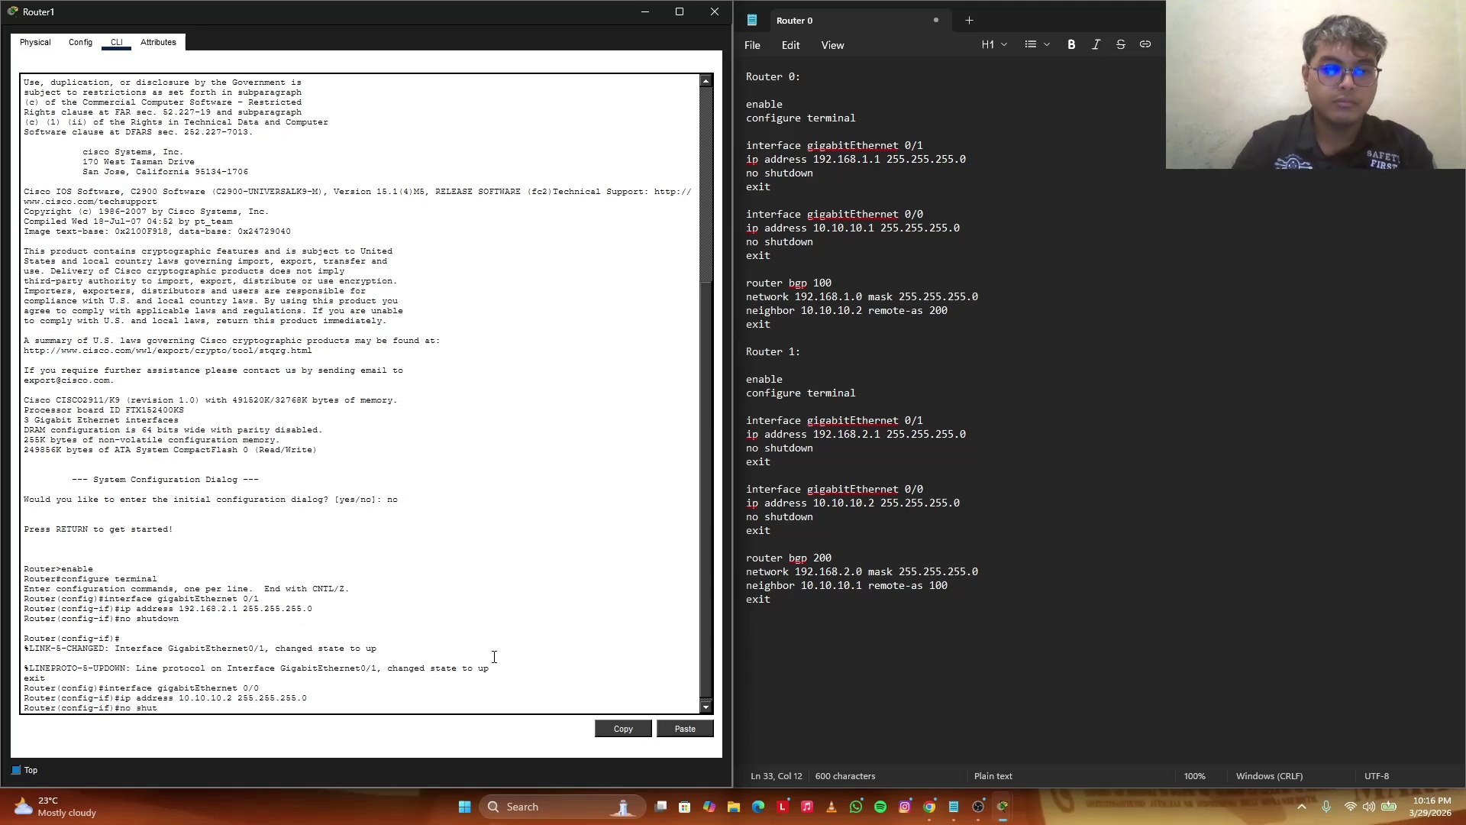
type("down")
key("Return")
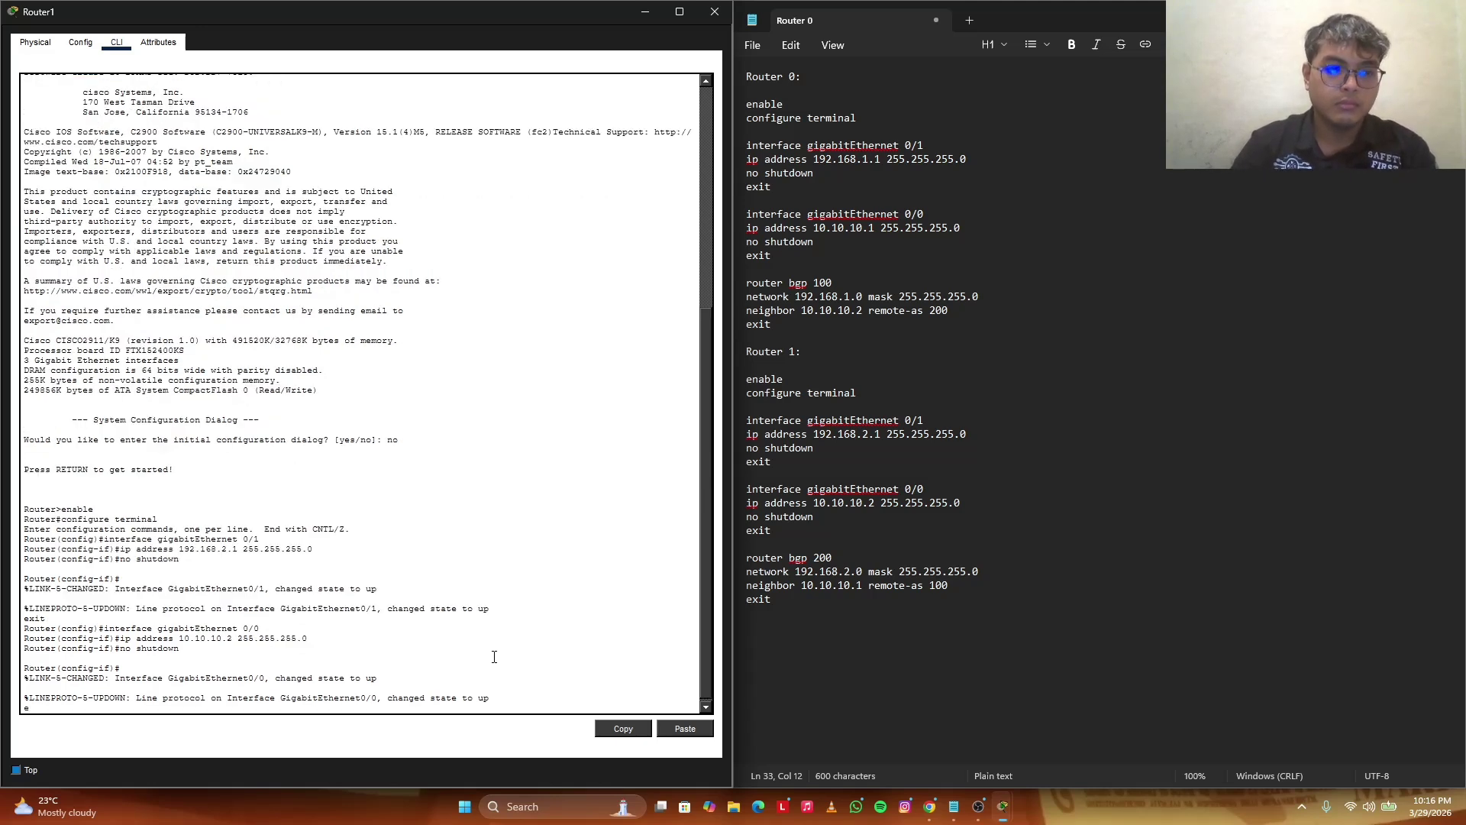
type("exit")
key("Return")
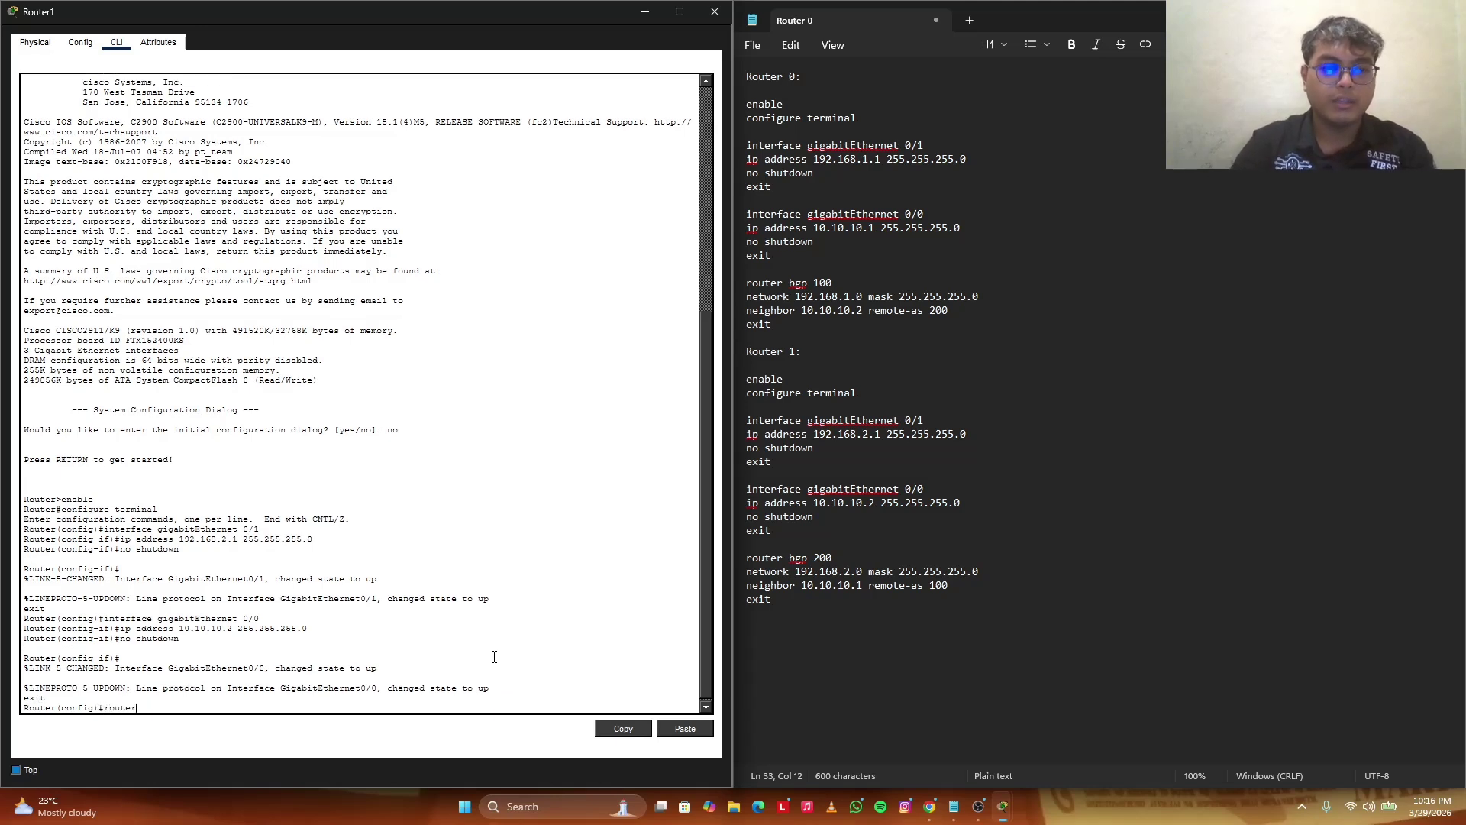
On Router1, start BGP for AS 200 and advertise network 192.168.2.0 with mask 255.255.255.0.
type("router bgp 200")
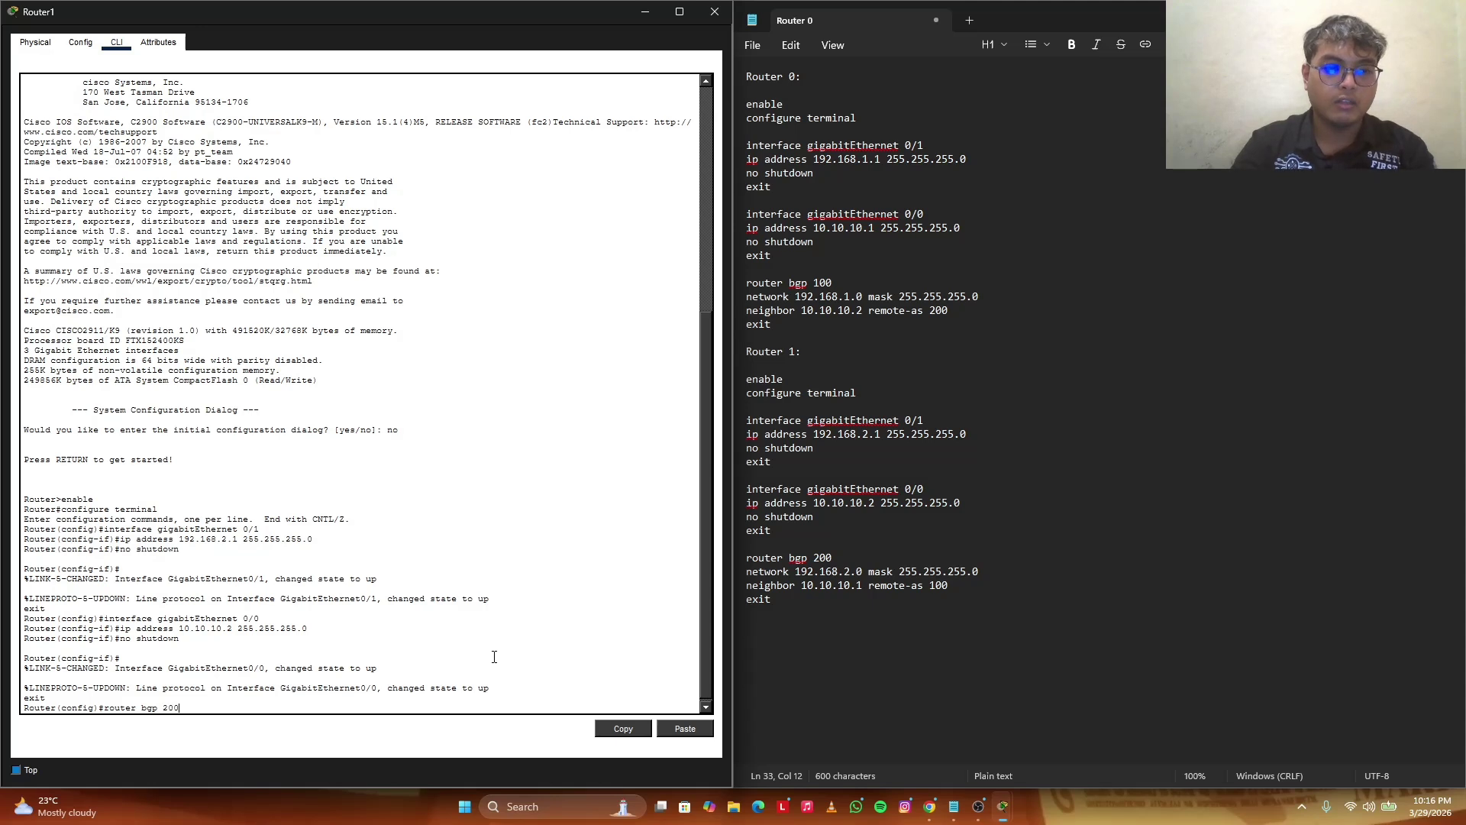
key("Return")
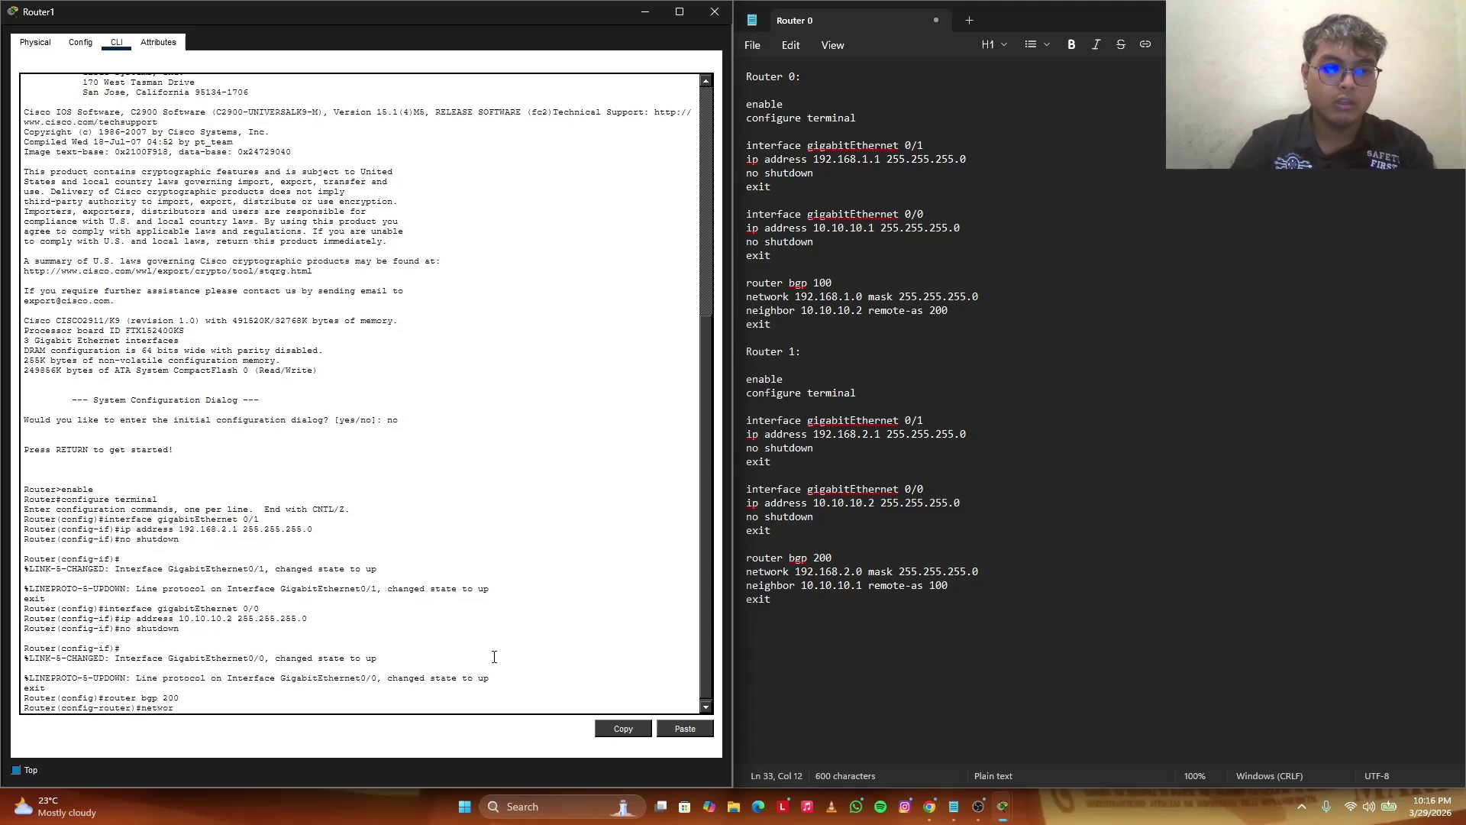
type("network 192.168.2.0")
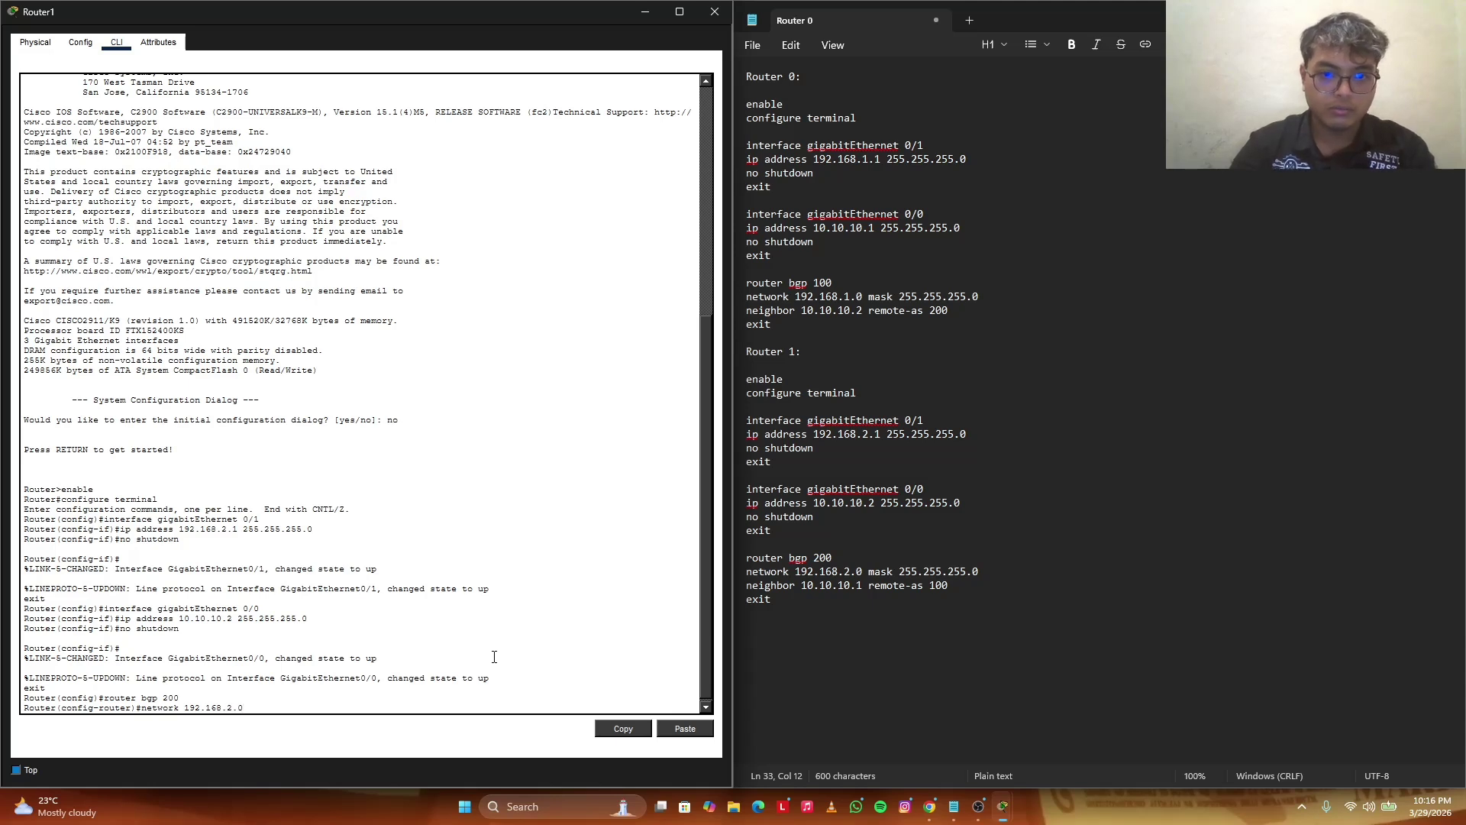
type("mask 2")
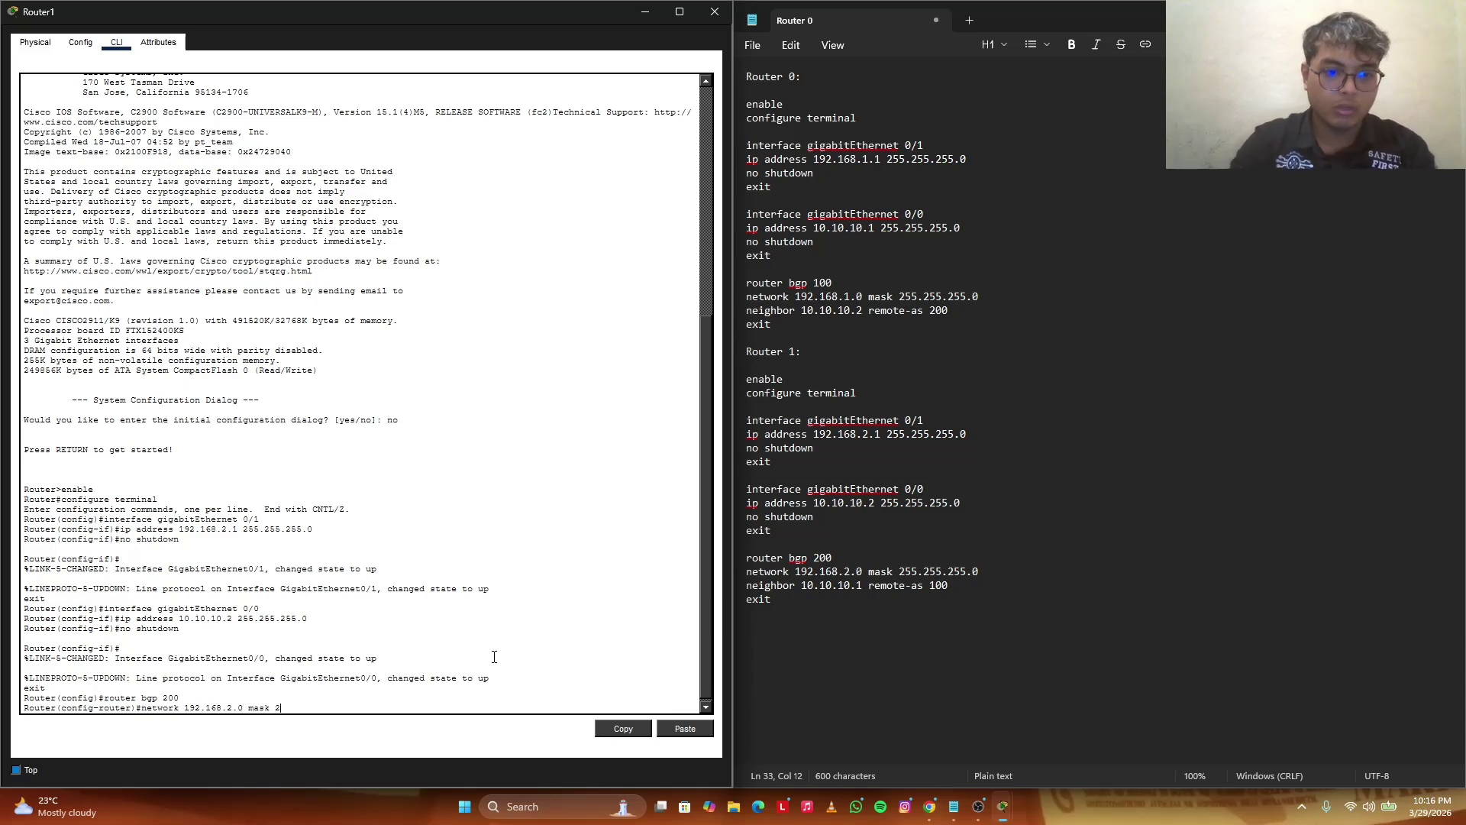
type("55.")
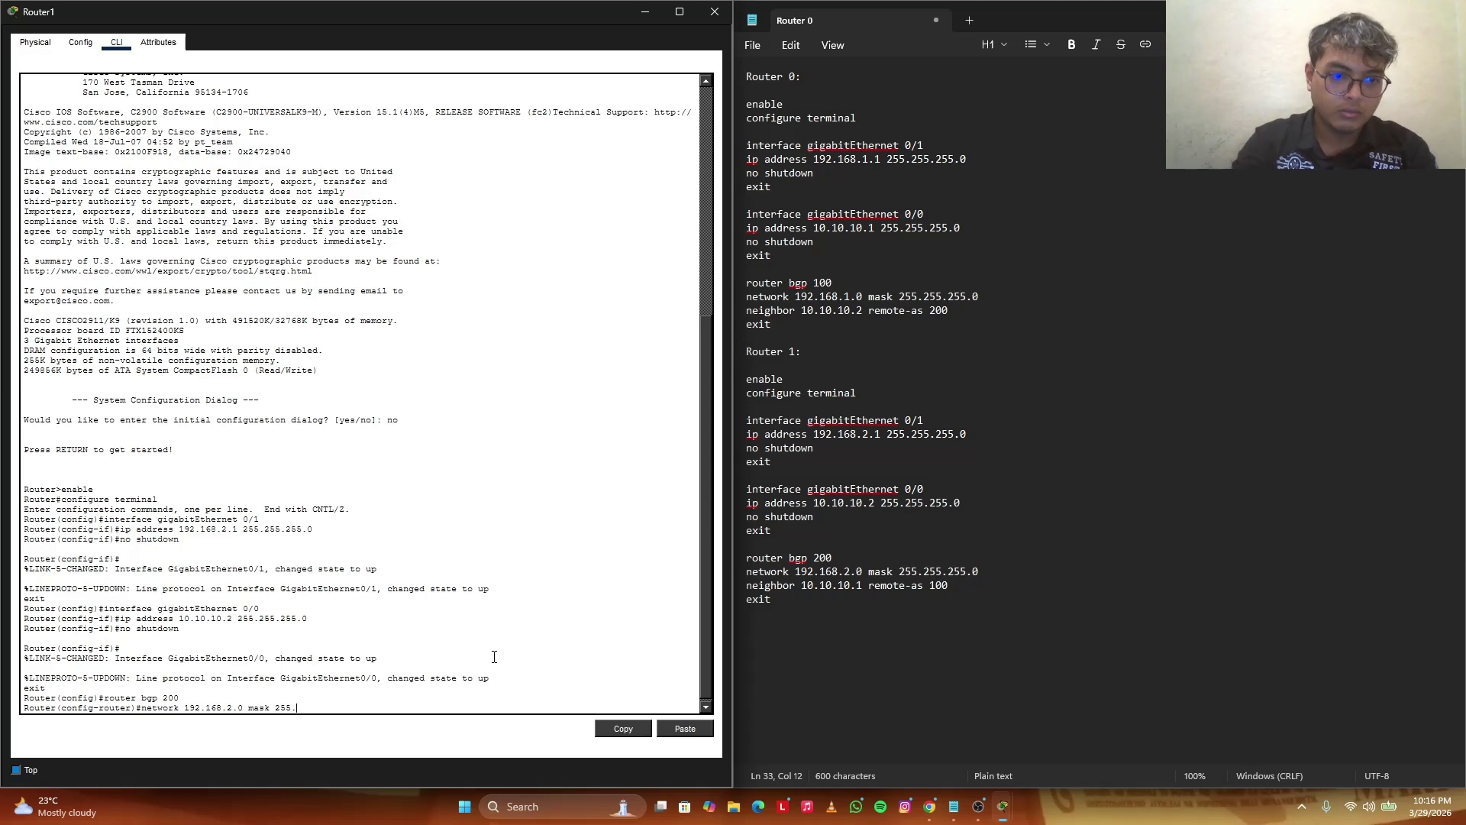
type("255.255.0")
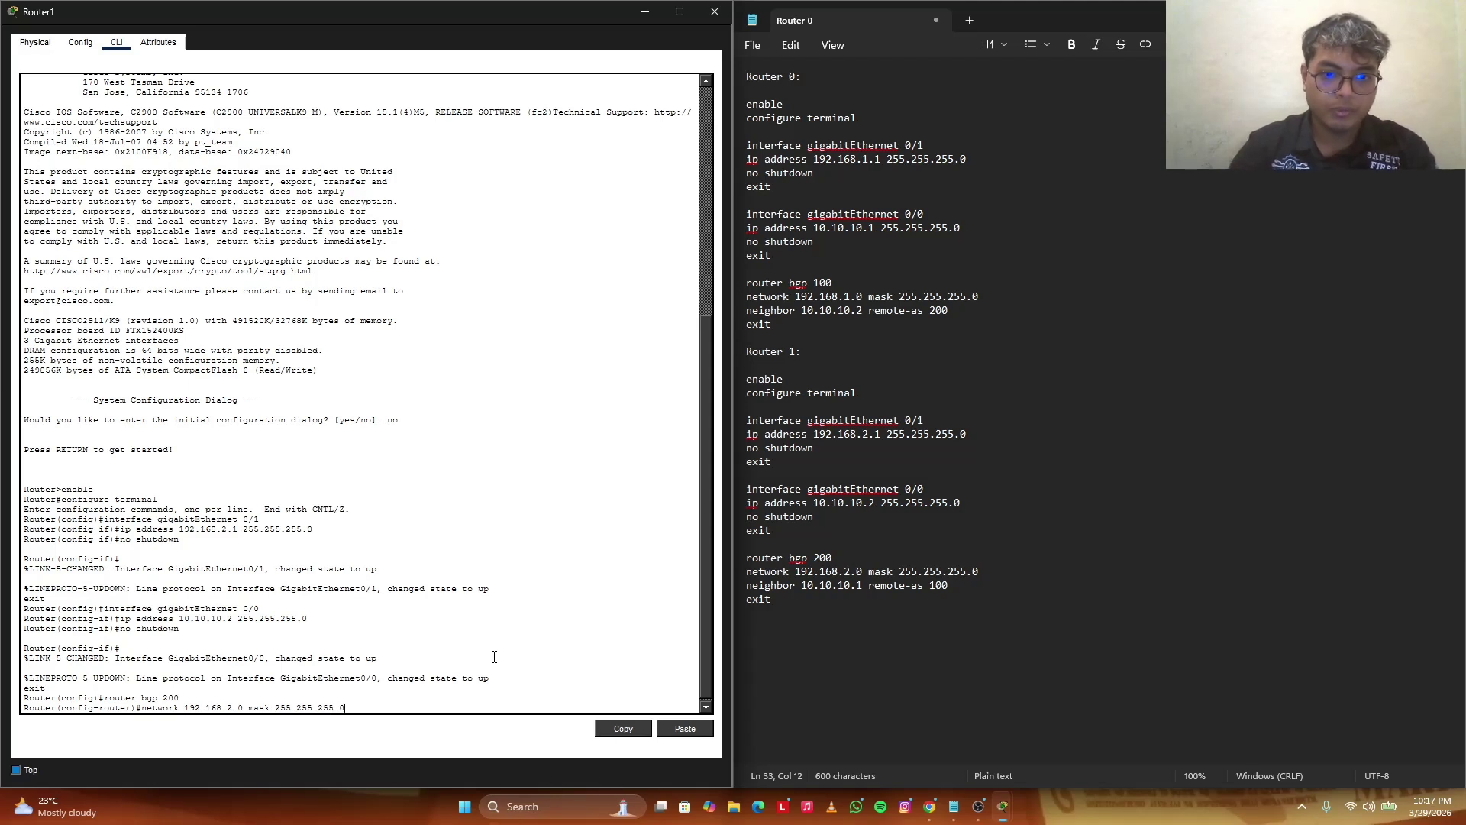
key("Return")
Try to declare 10.10.10.1 as Router1's BGP neighbor in remote AS 100.
type("neighbir 10.10")
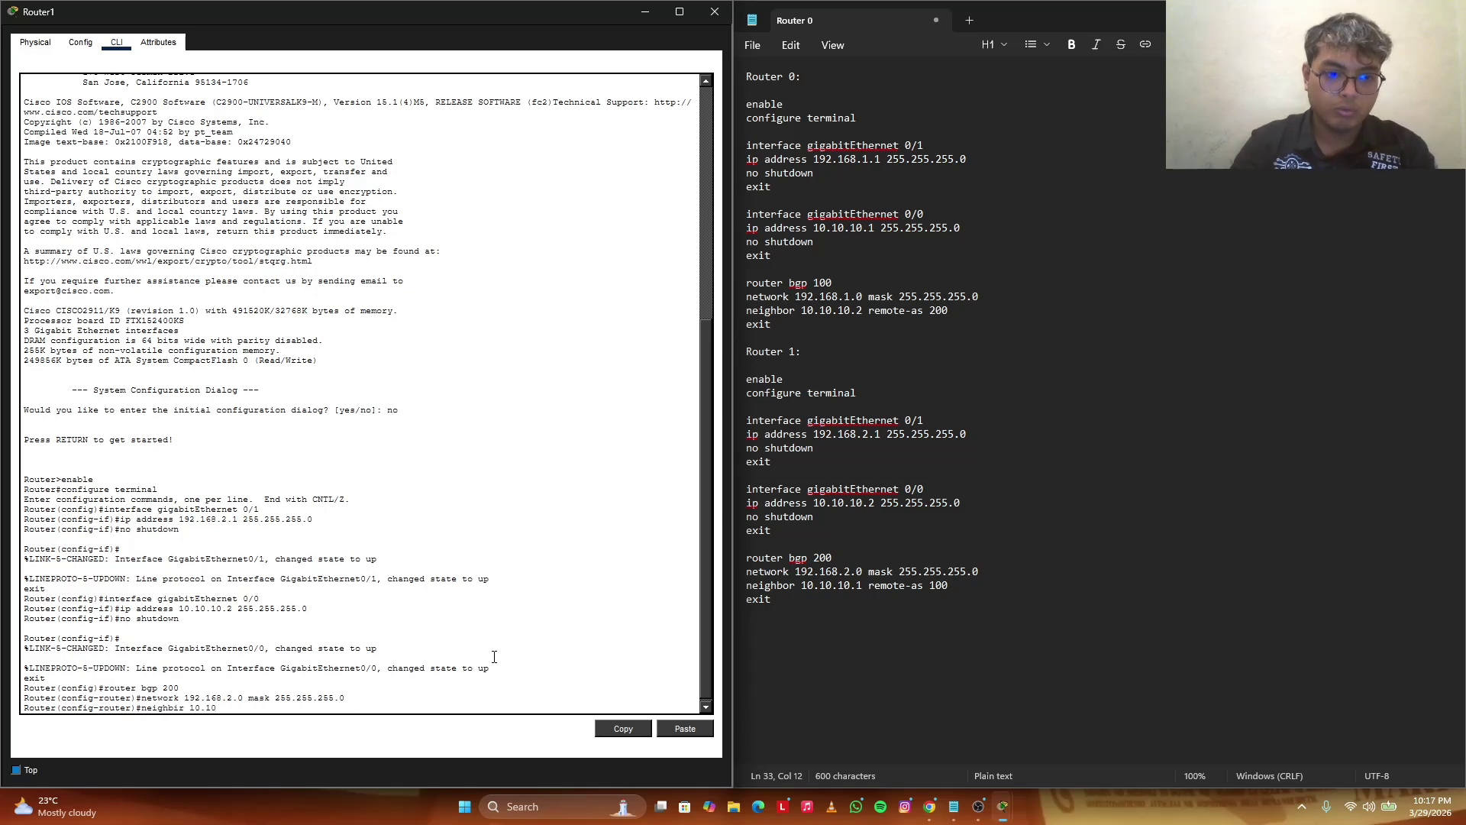
type(".10.1")
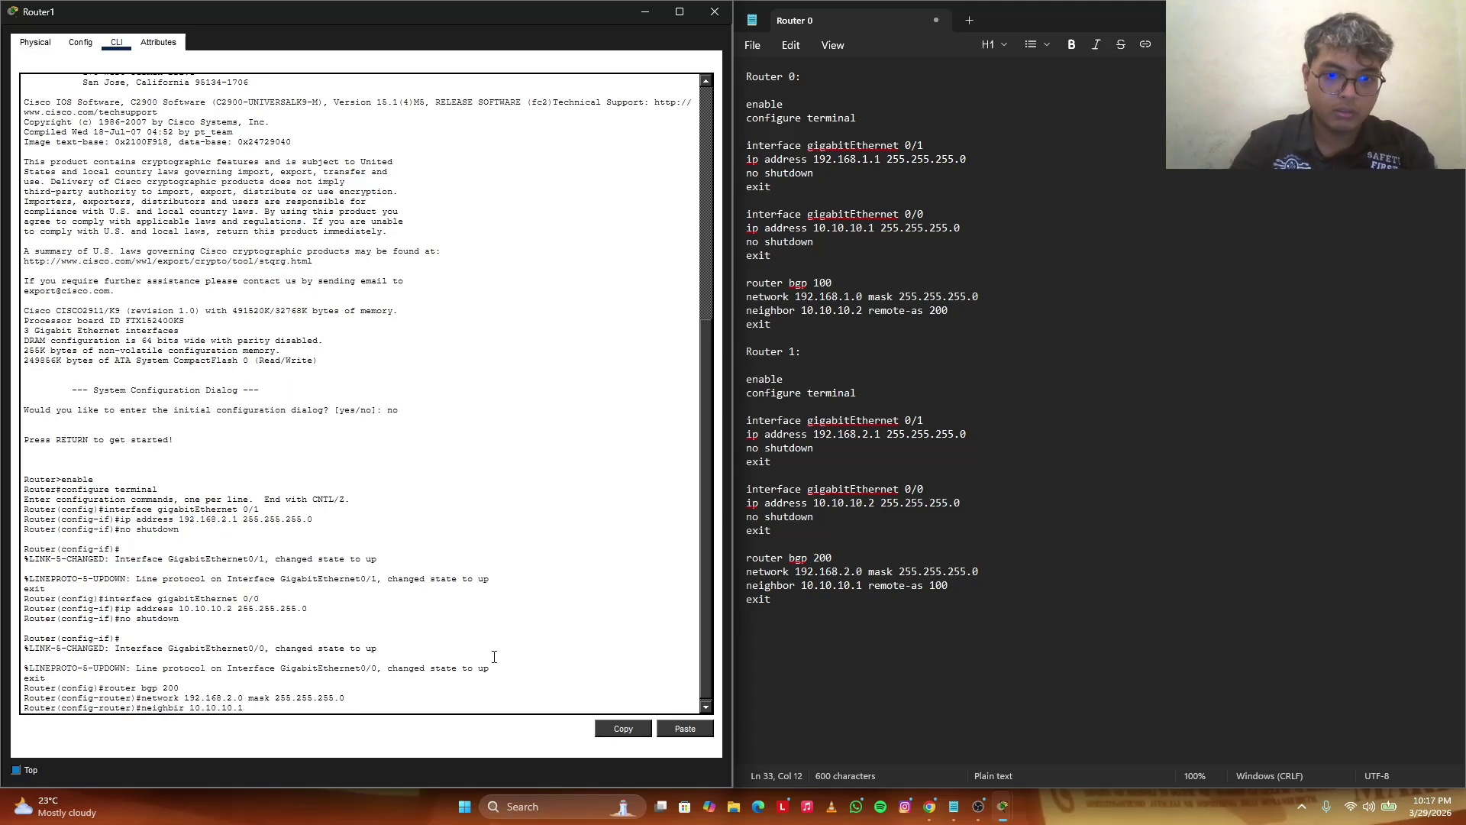
type(" remote-as")
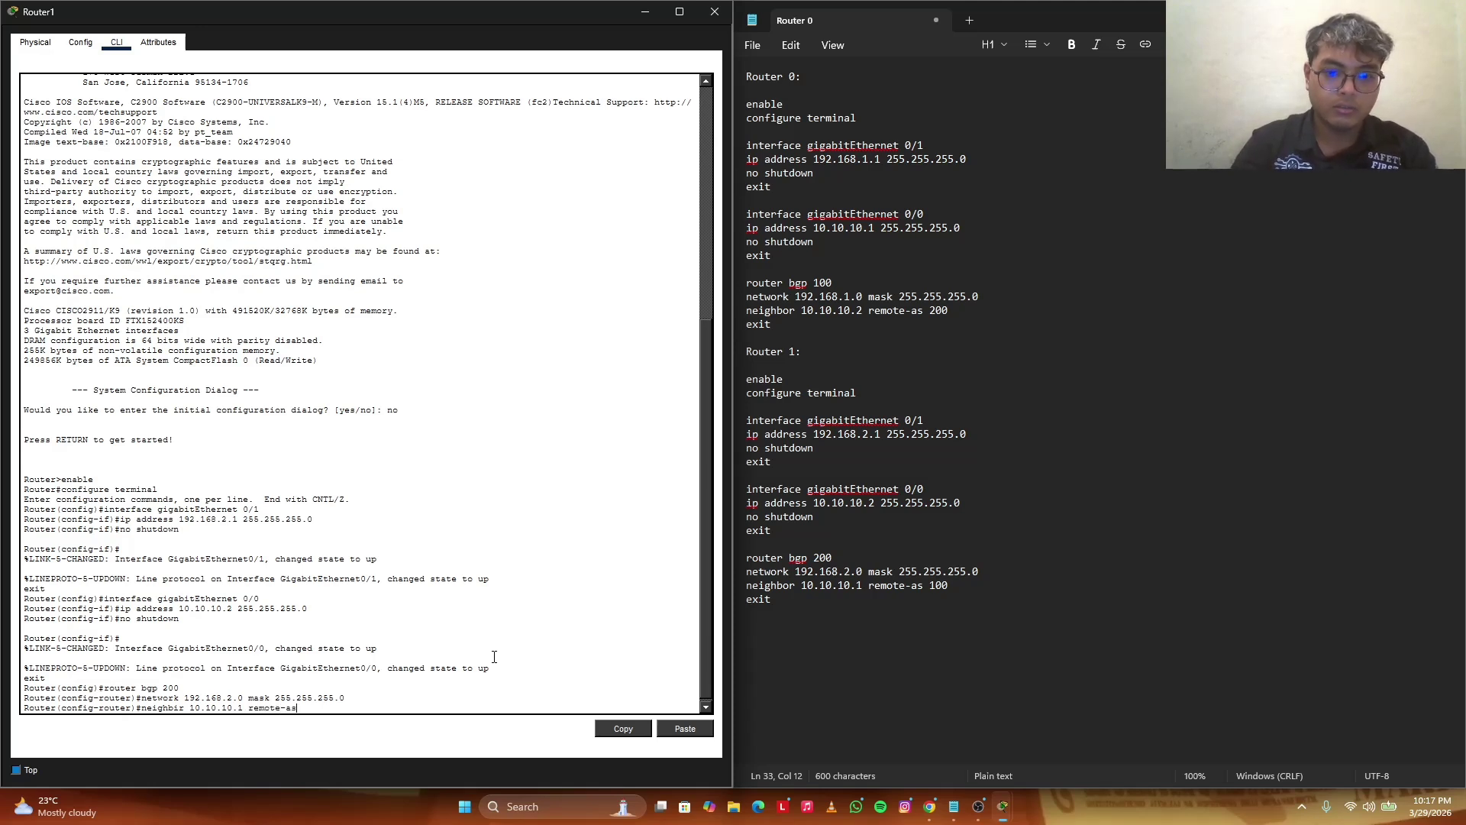
type("100")
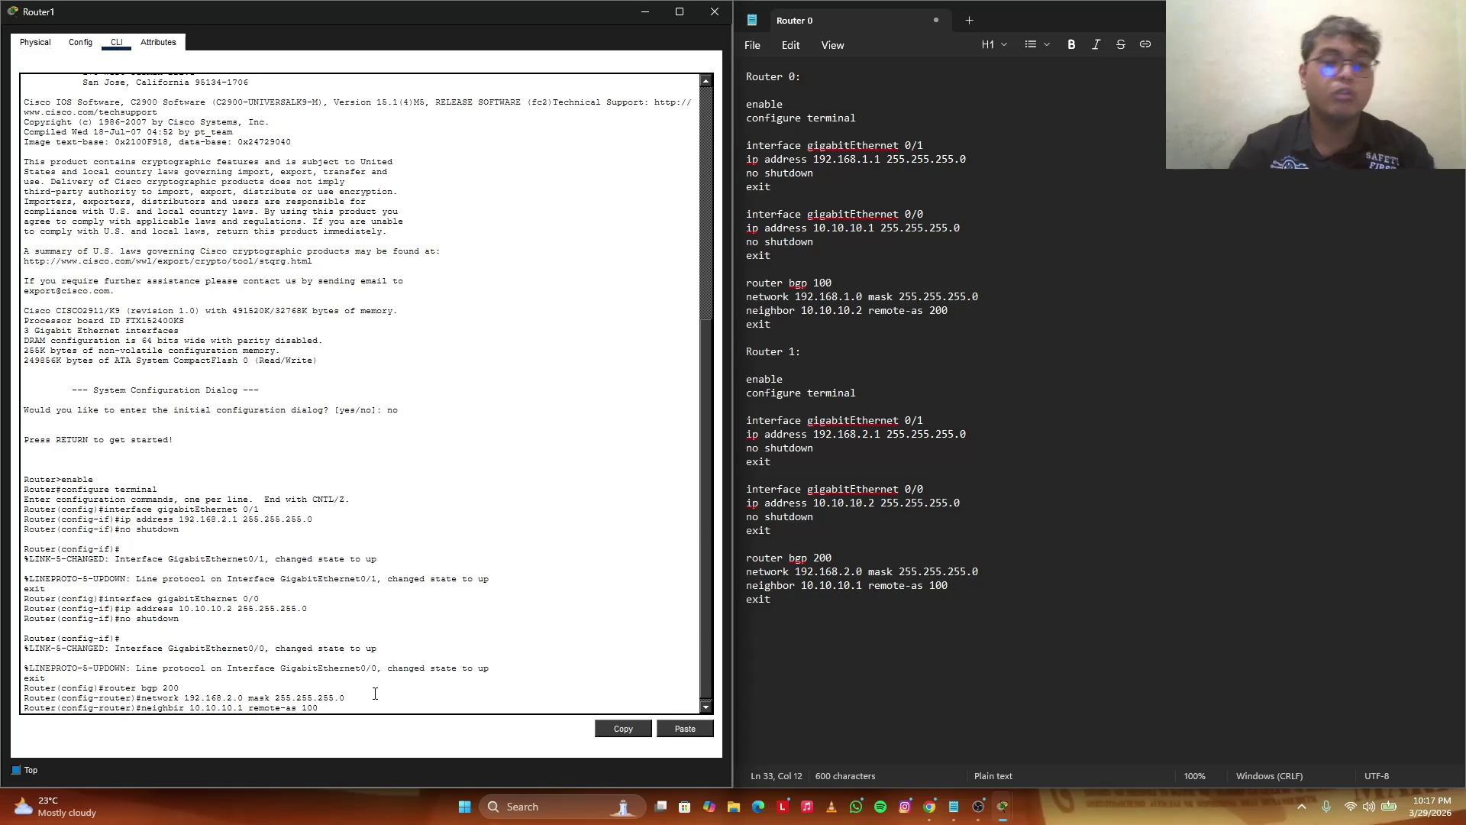
key("Return")
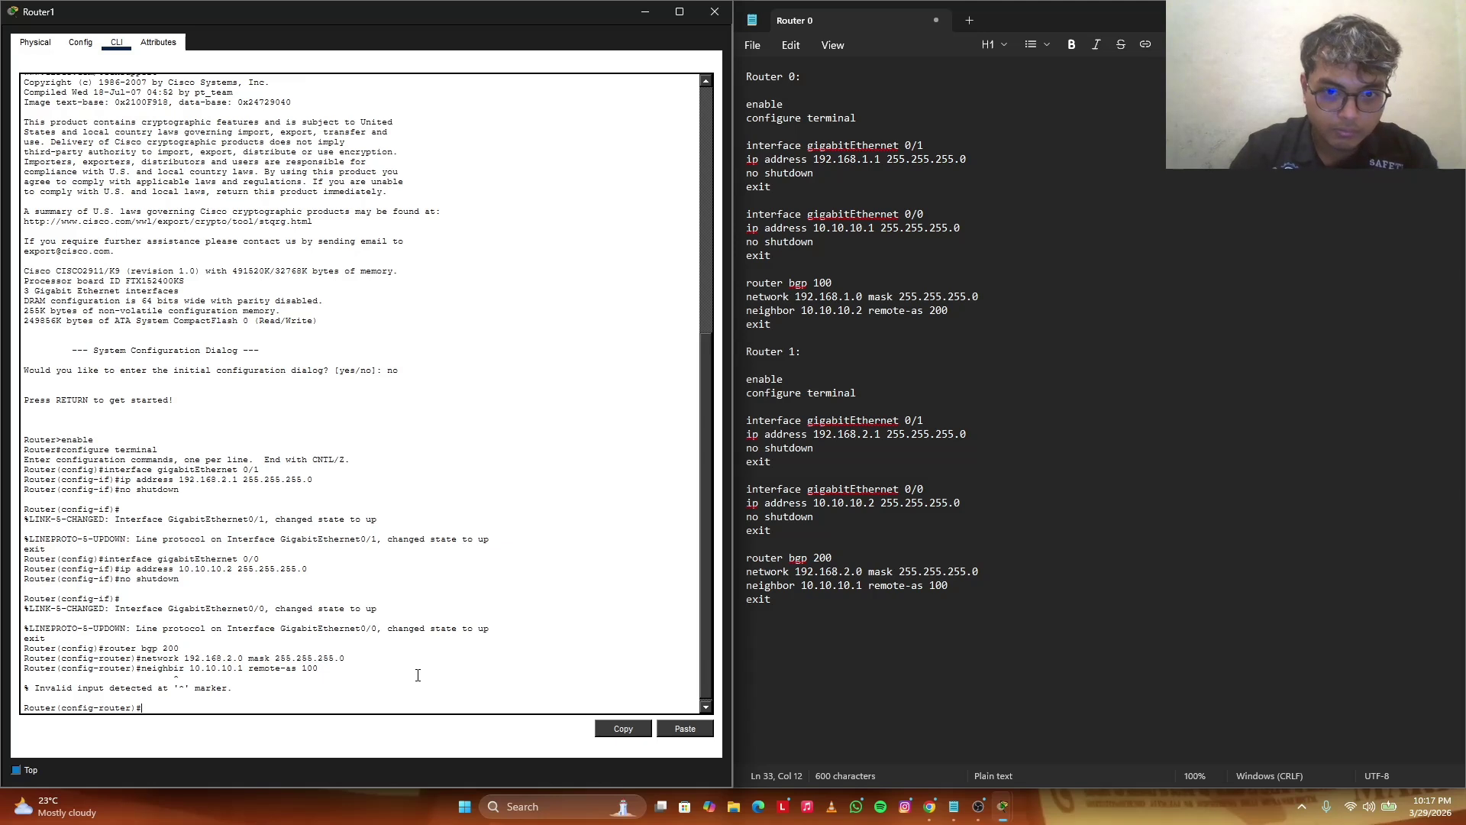
Re-enter Router1's BGP command correctly as neighbor 10.10.10.1 remote-as 100, exit router configuration mode, and close Router1's window.
type("nei")
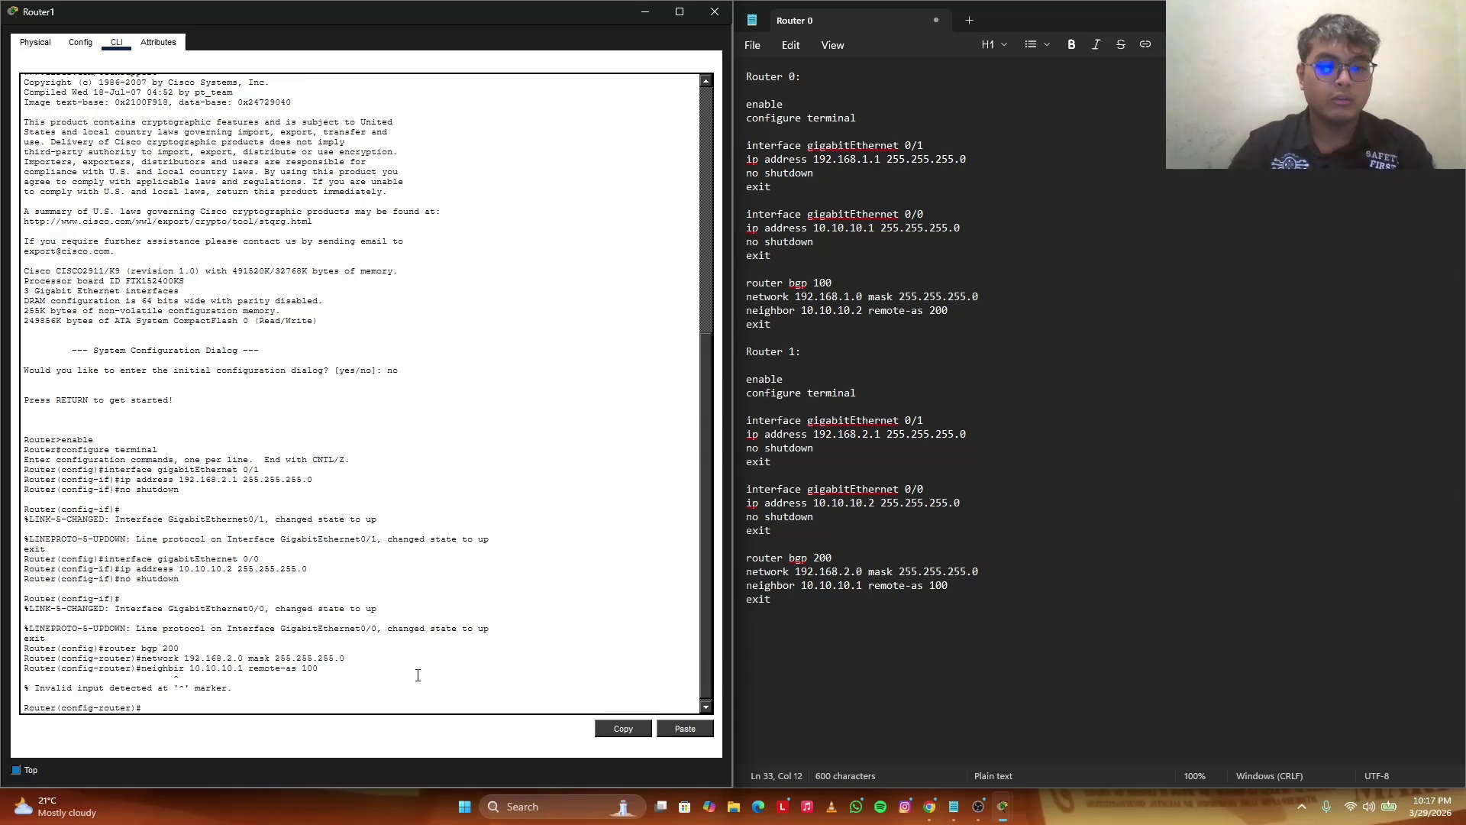
type("ghbo")
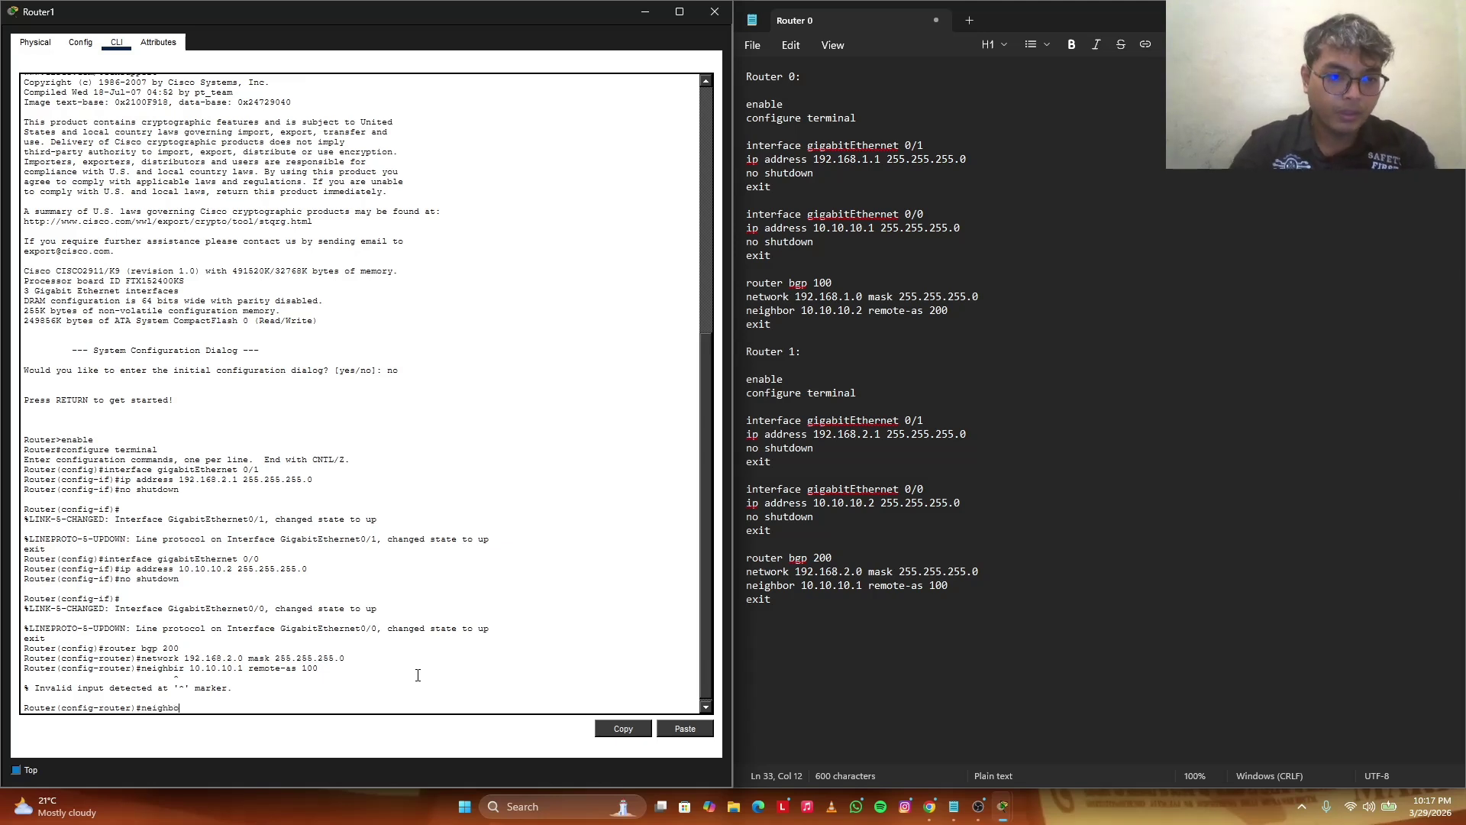
type("r ")
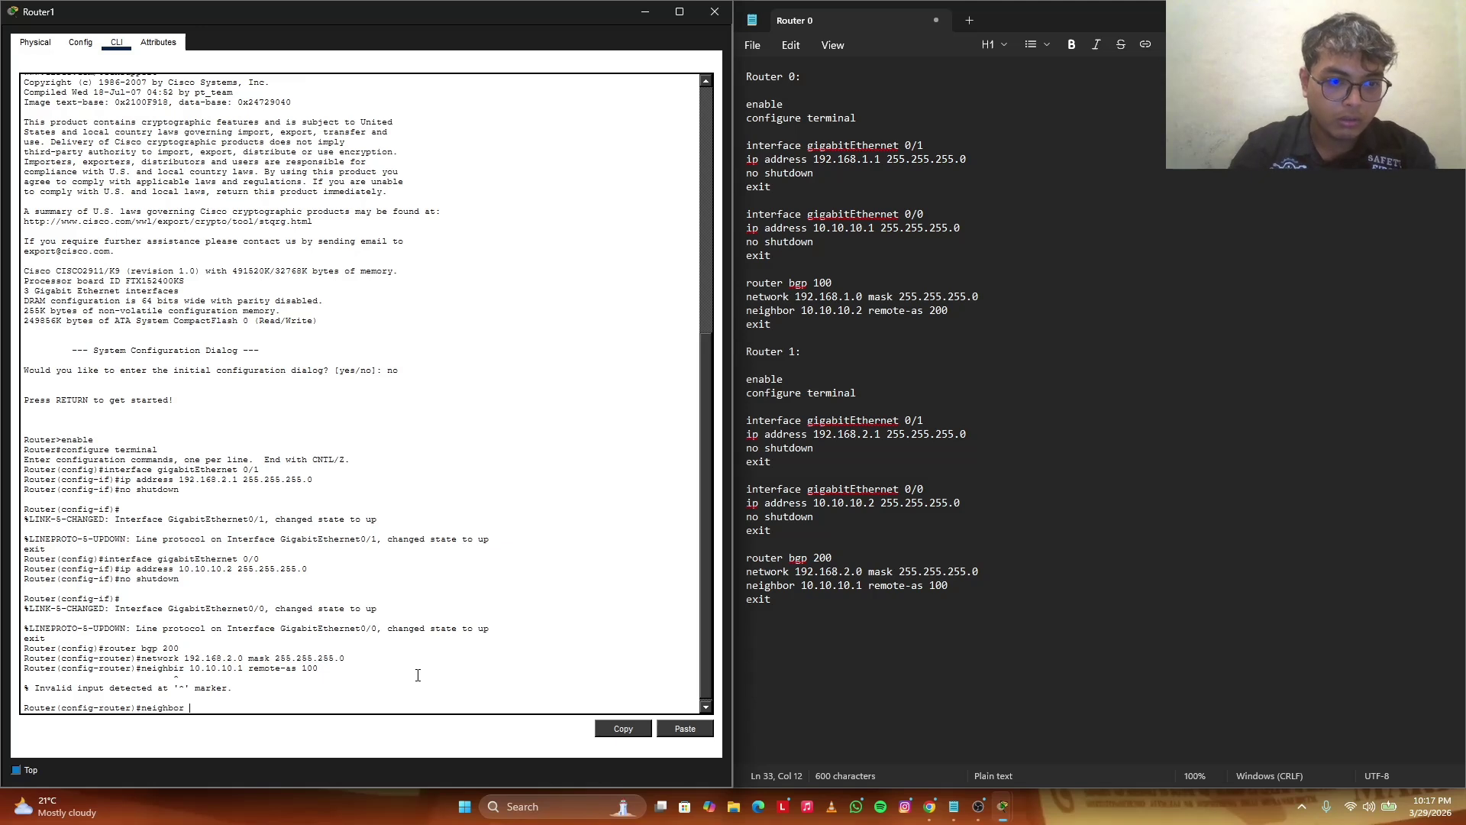
type("10.10.10.")
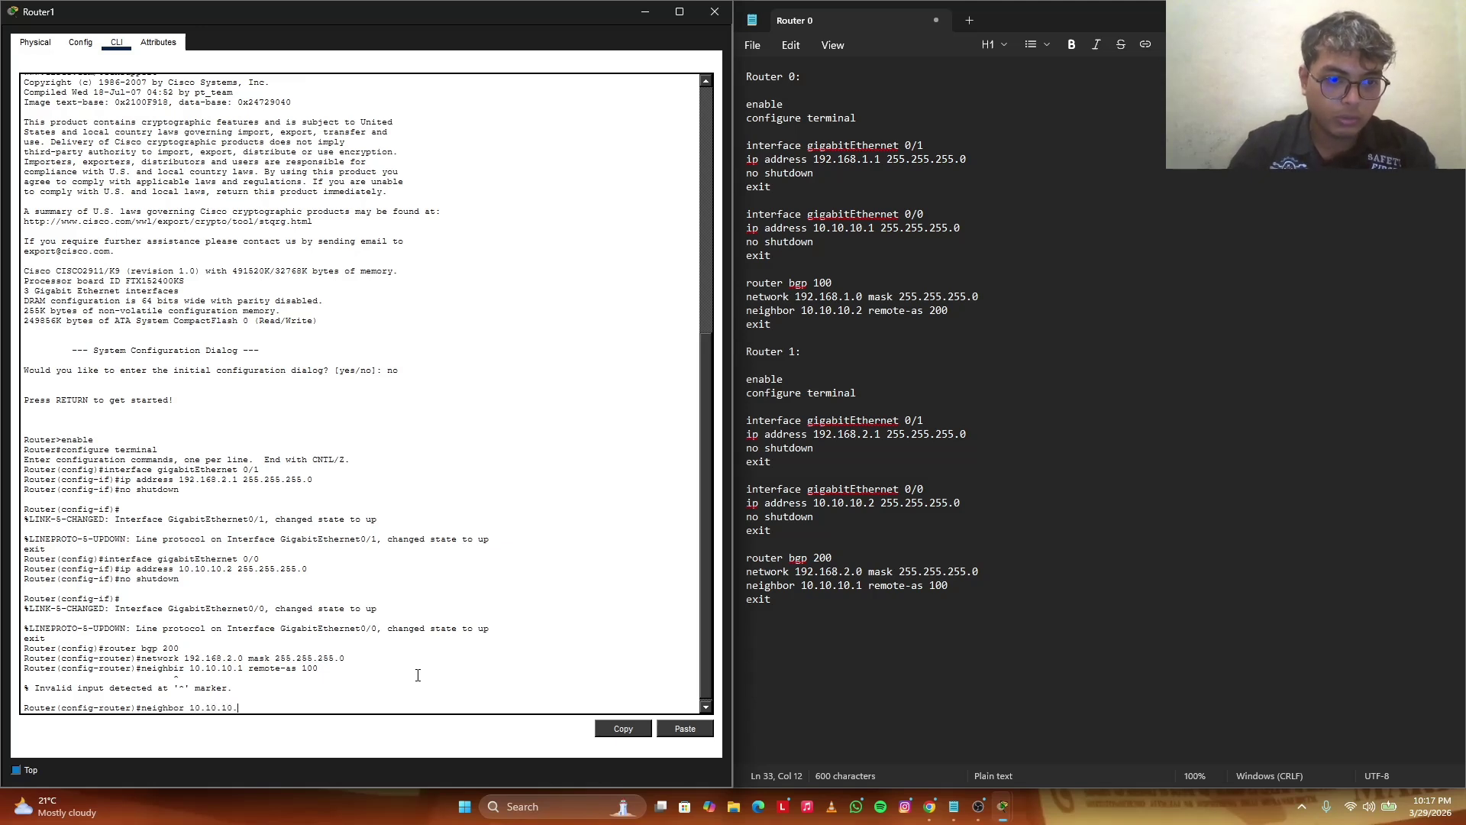
type("1 remote")
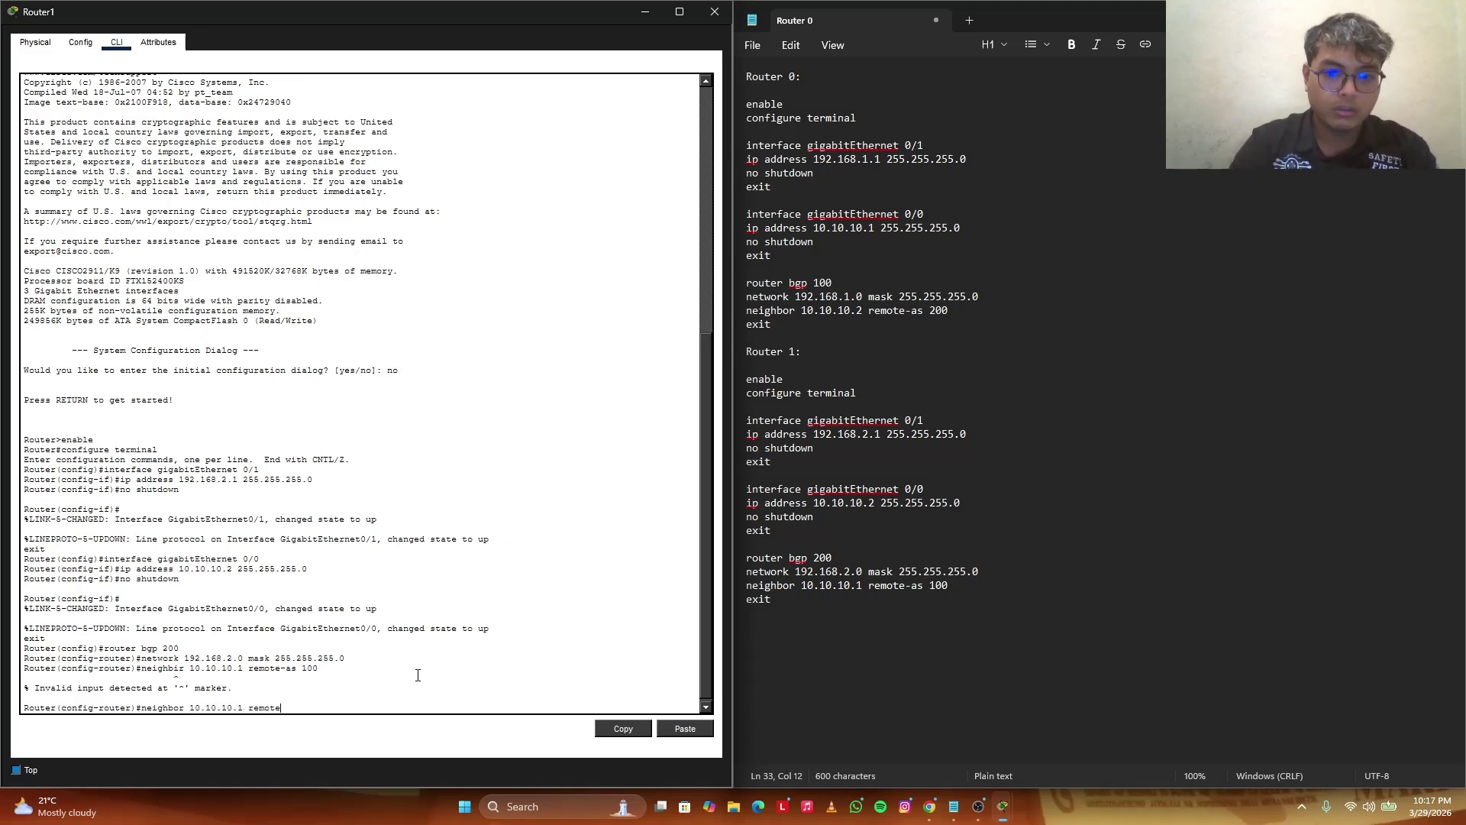
type("-as 100")
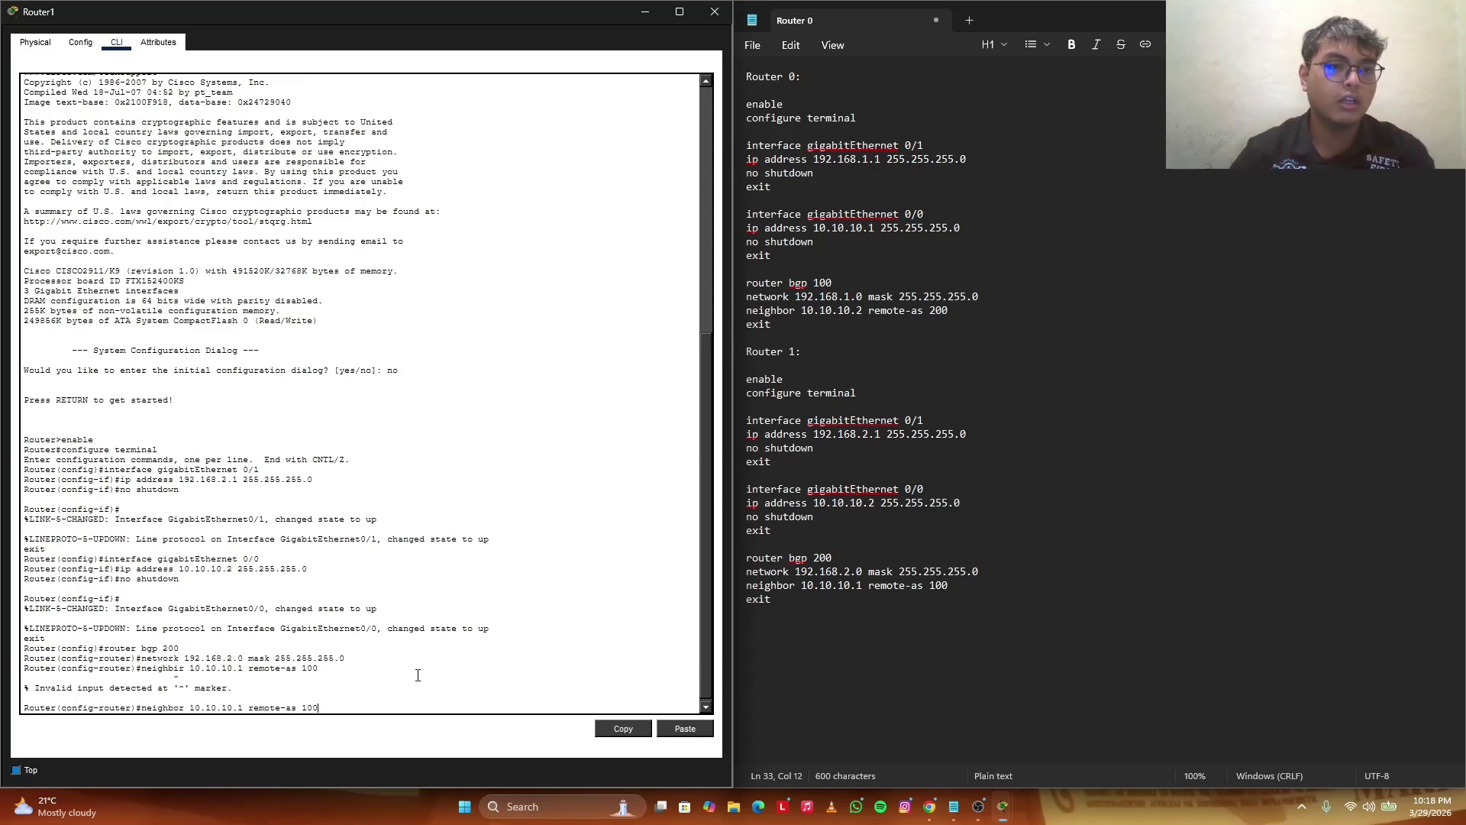
key("Return")
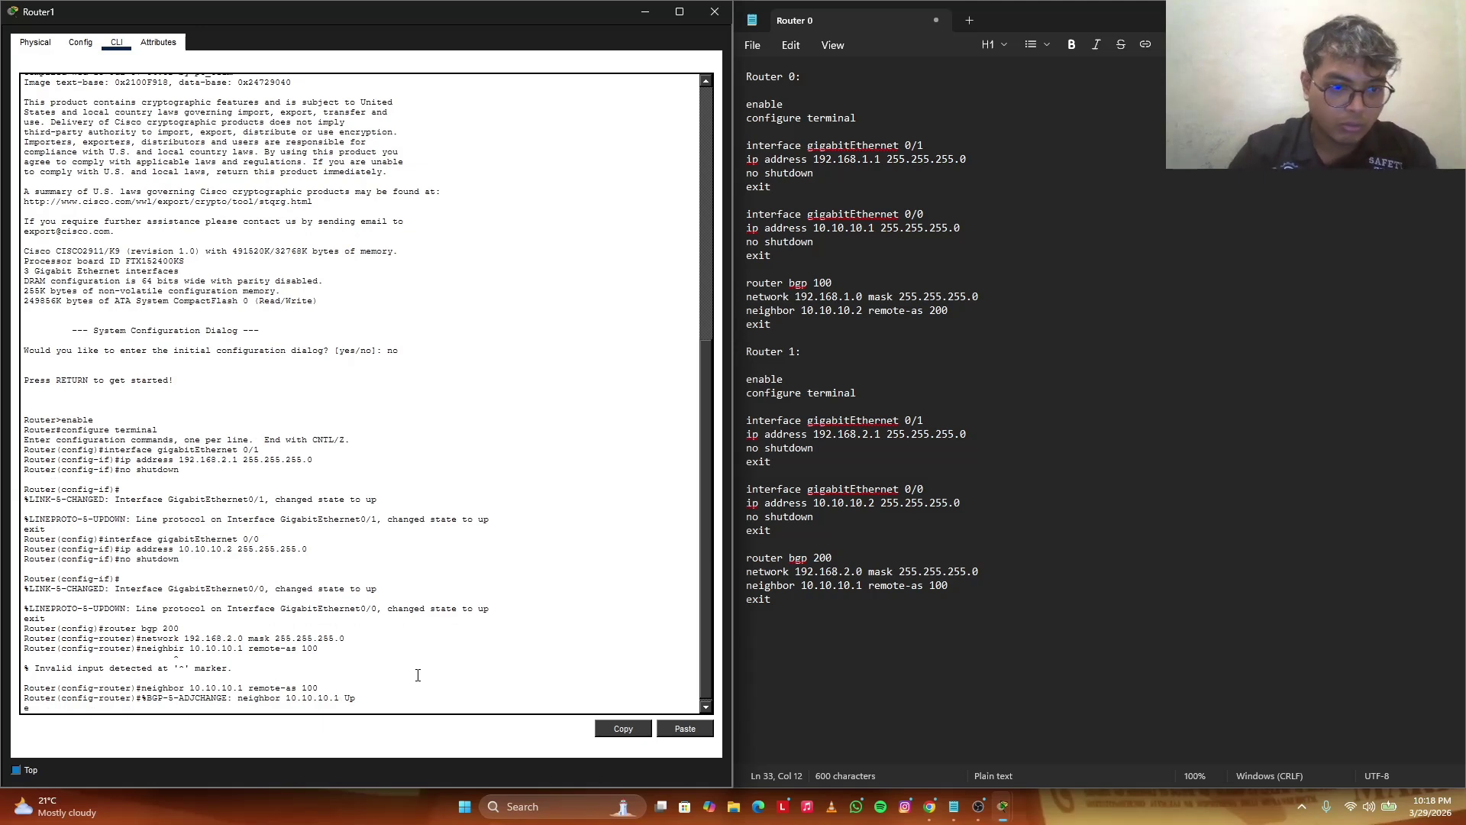
key("Return")
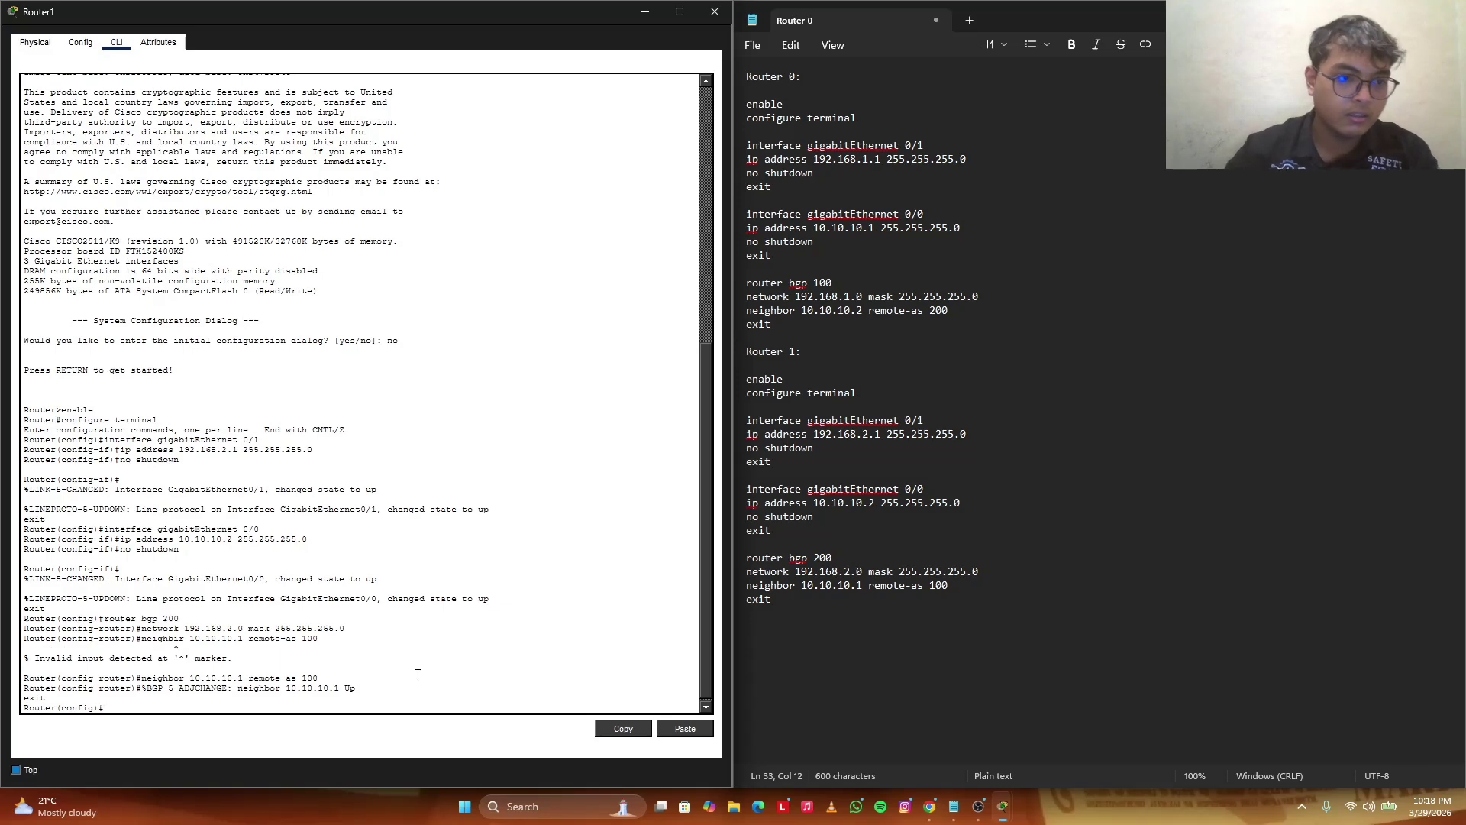
left_click(707, 16)
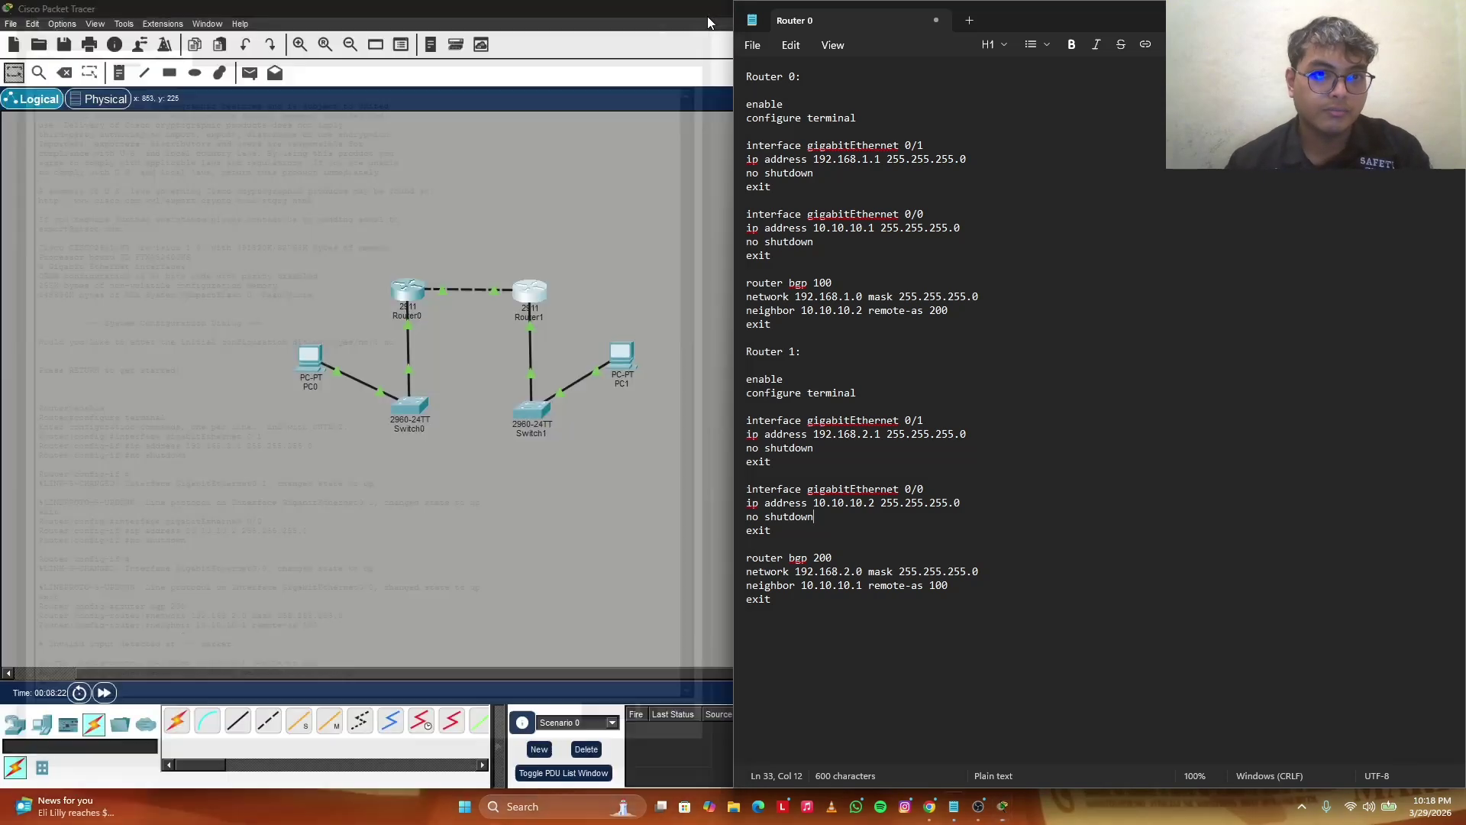
Ping PC1 at 192.168.2.2 from PC0's Command Prompt.
key("super+Up")
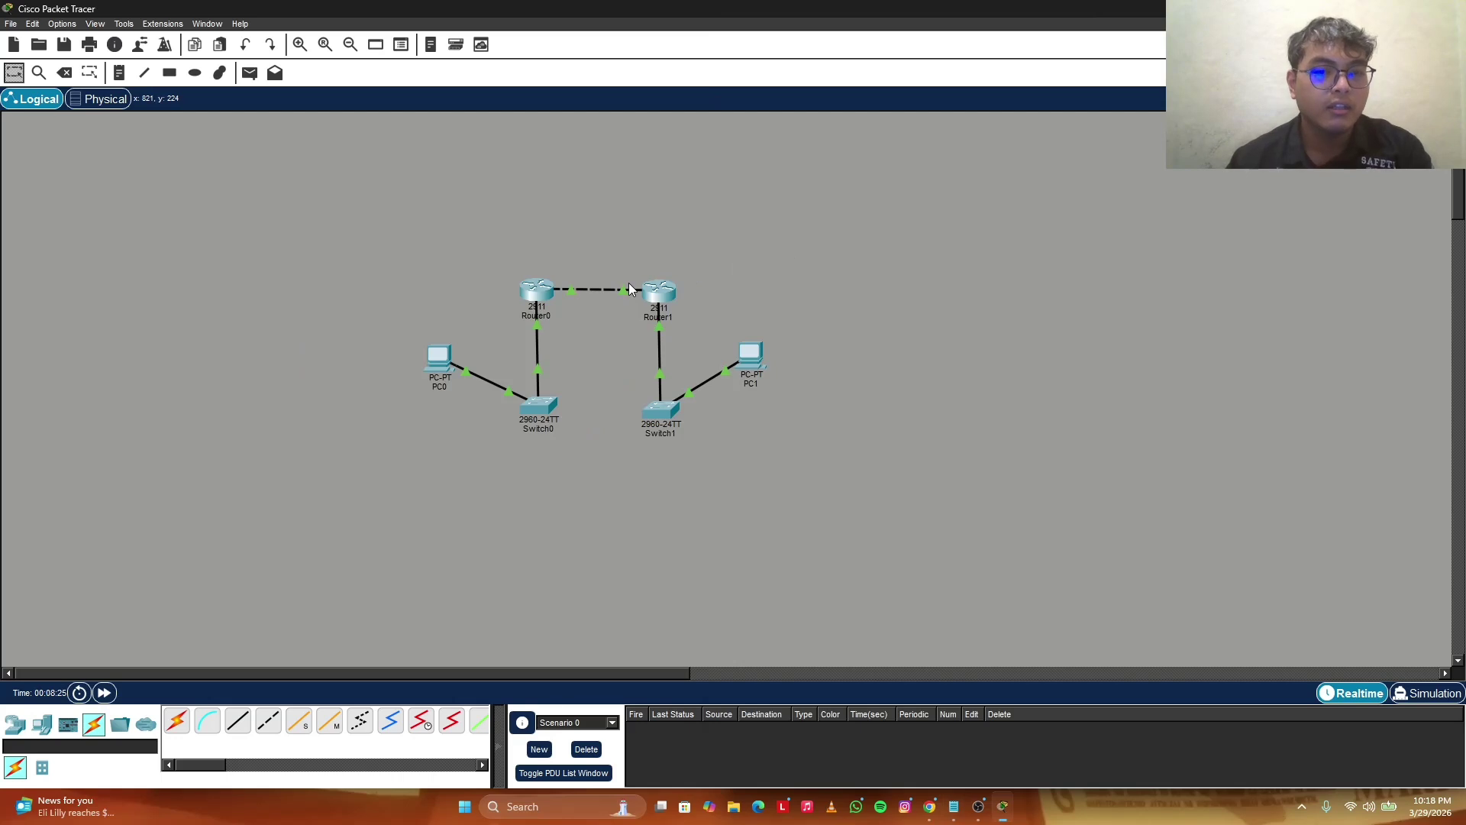
key("ctrl+i")
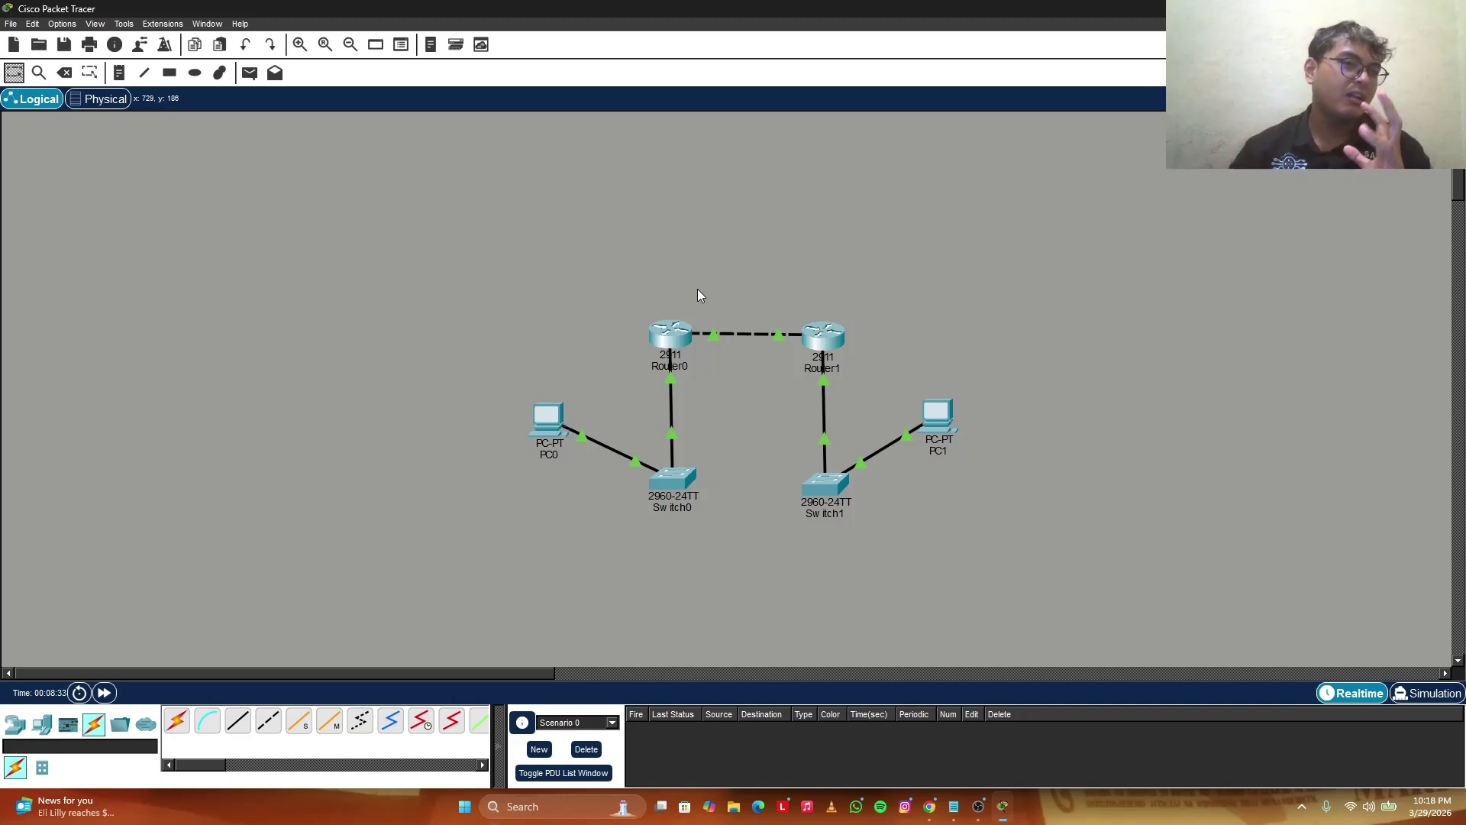
left_click(555, 430)
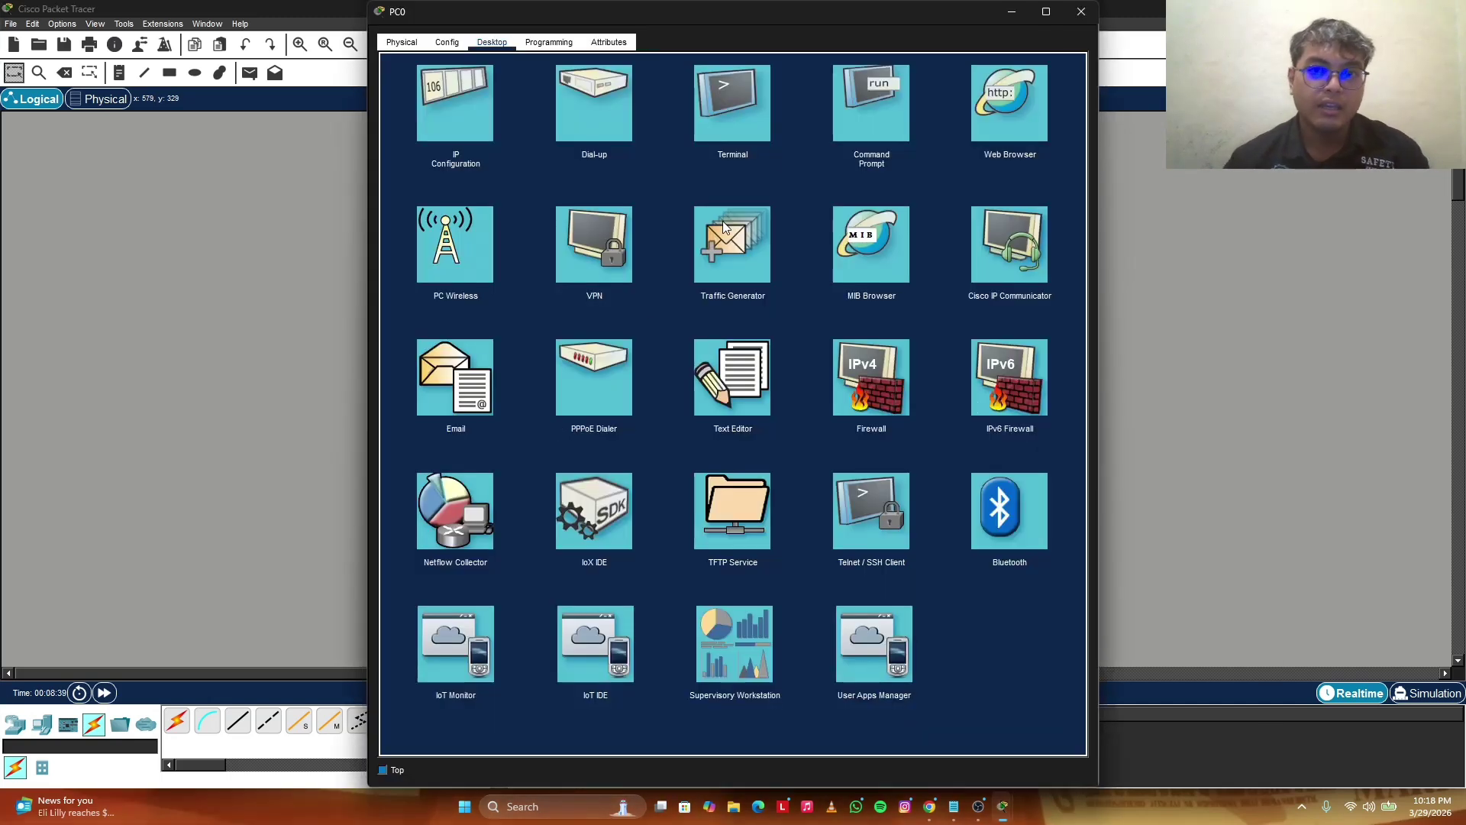
left_click(888, 80)
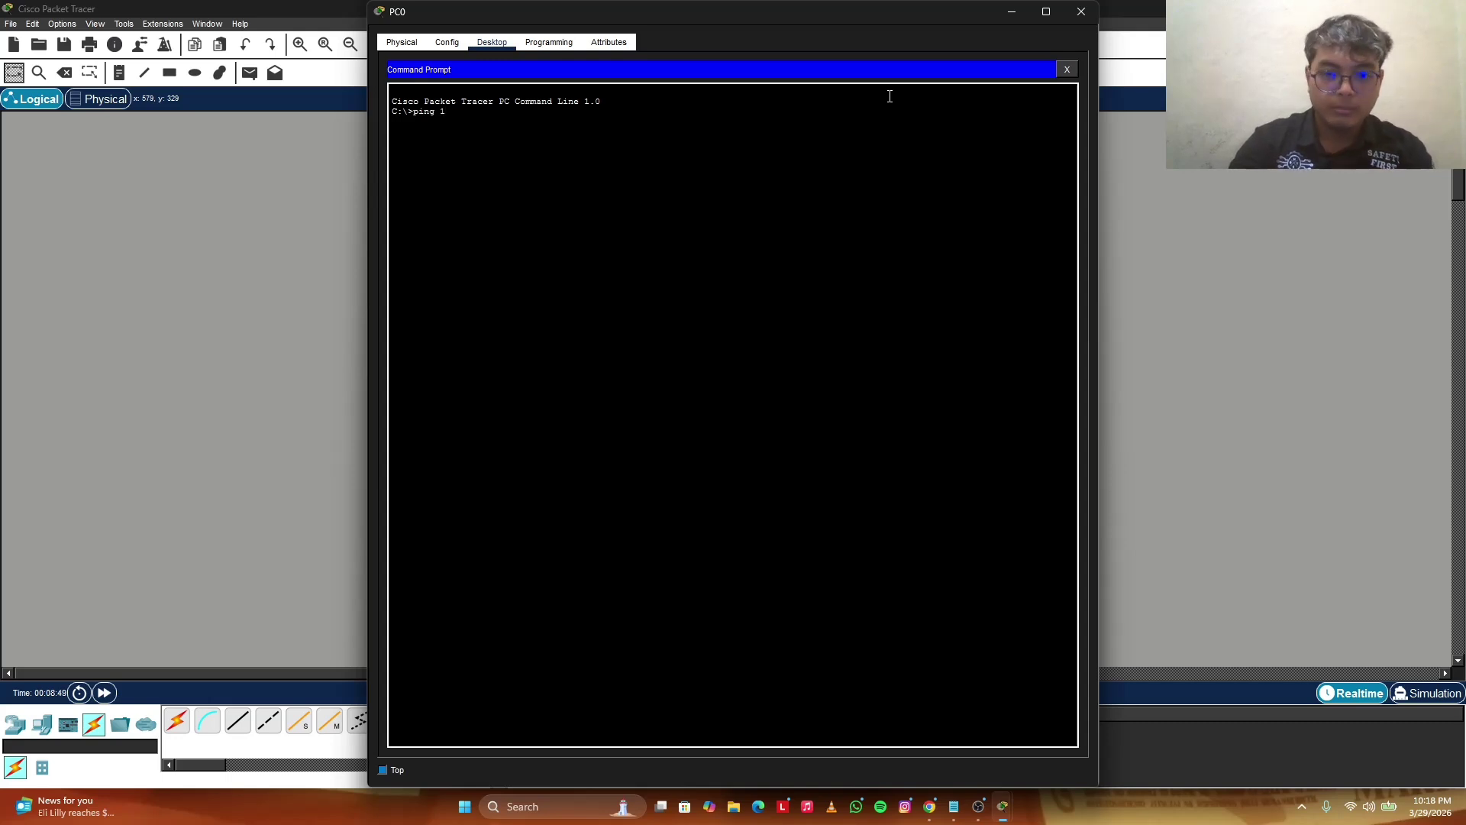
type("92.168")
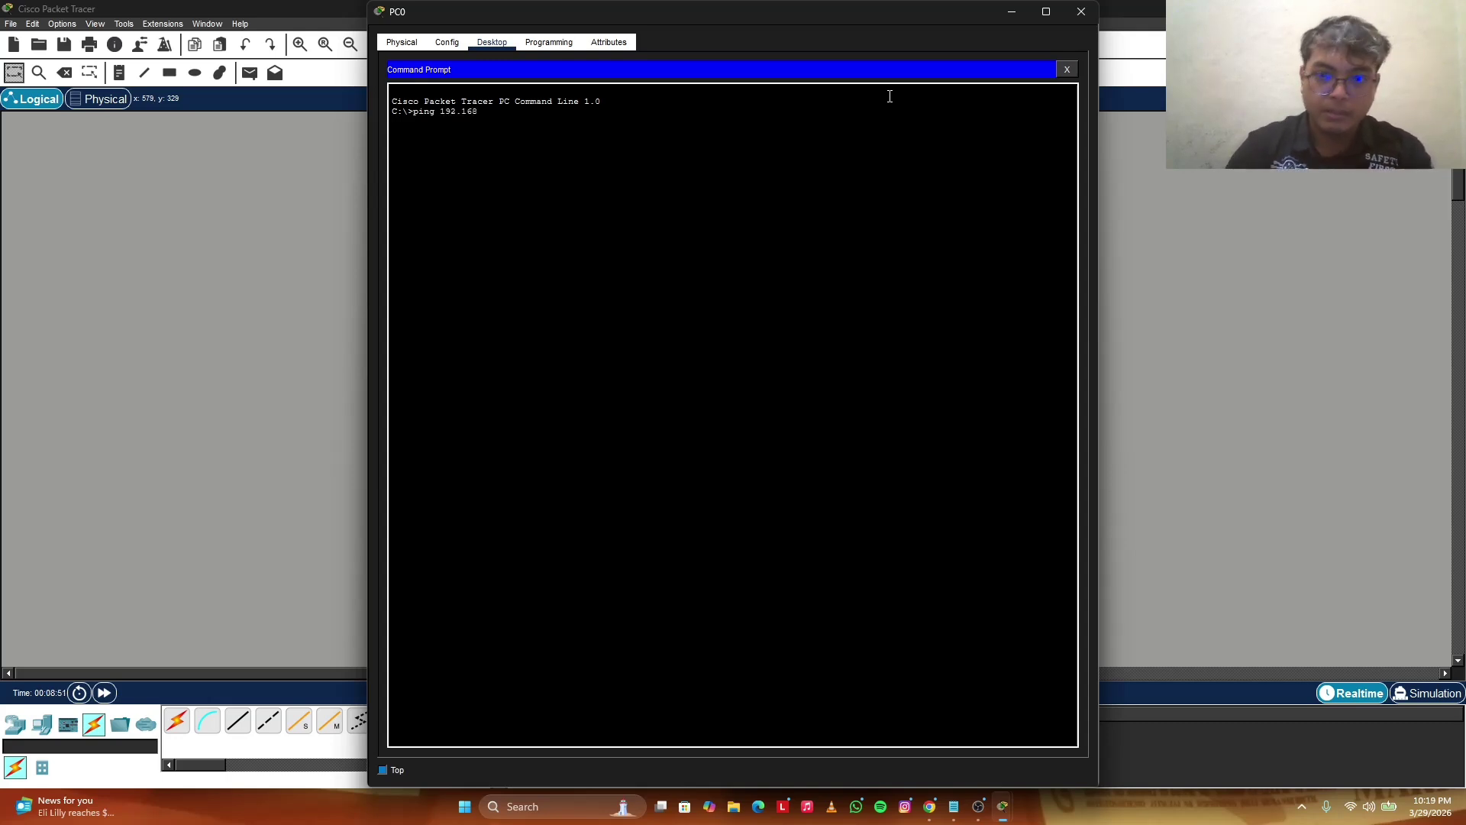
type(".2.2")
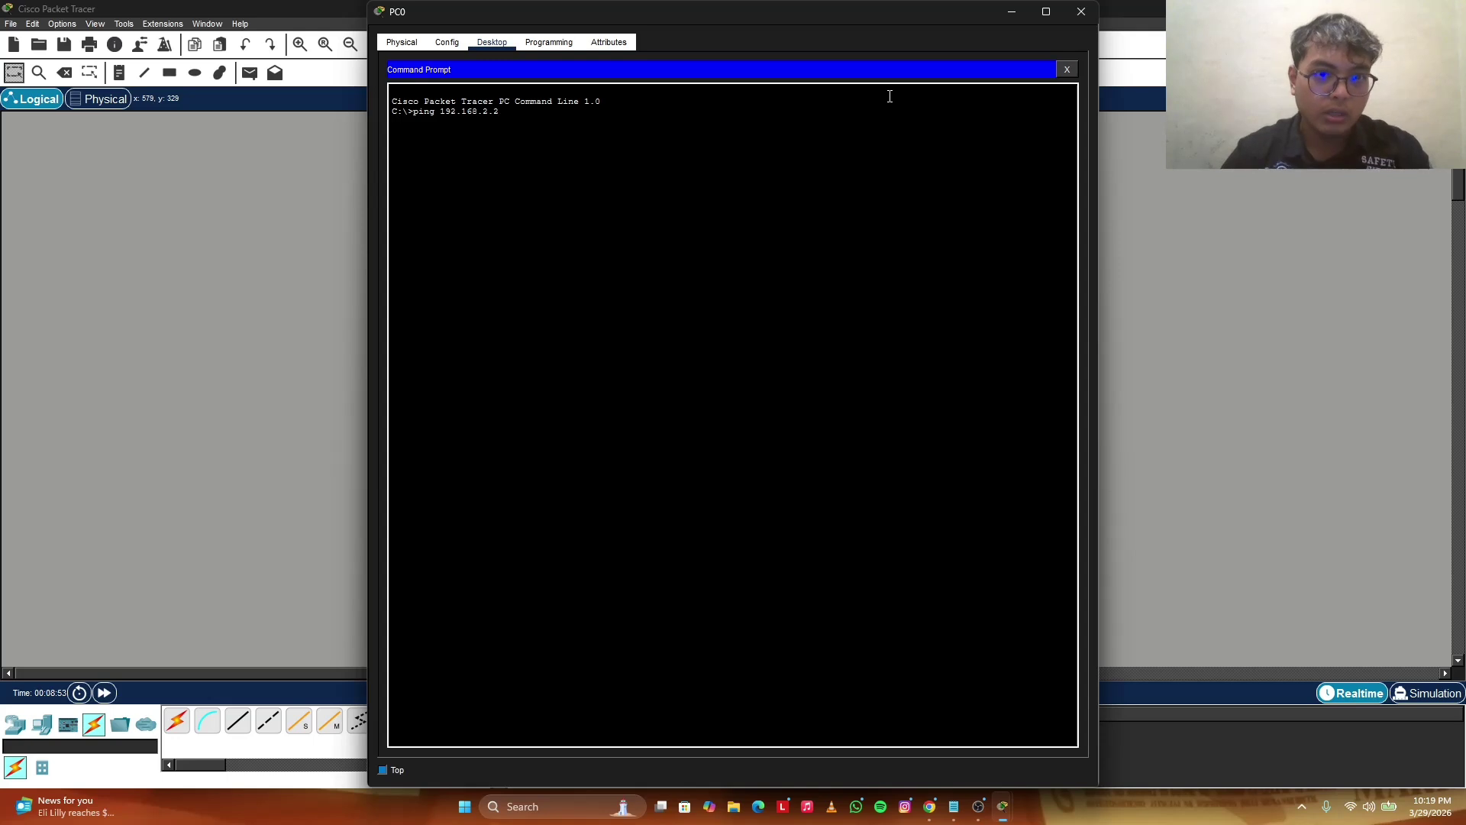
key("Return")
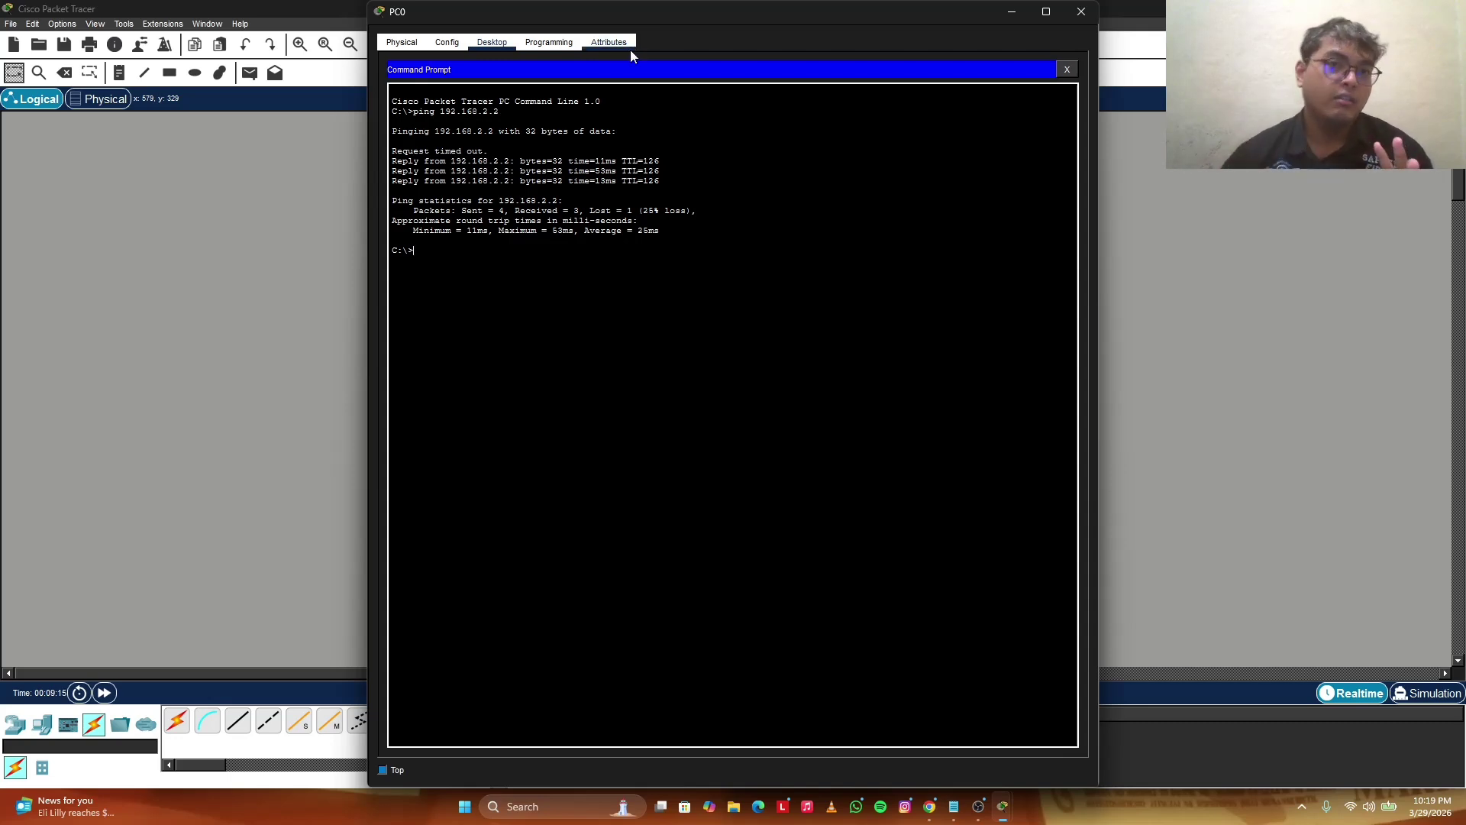
Maximize PC0's window and examine the ping command and its reply lines.
left_click_drag(694, 20, 1101, 191)
left_click_drag(886, 182, 164, 177)
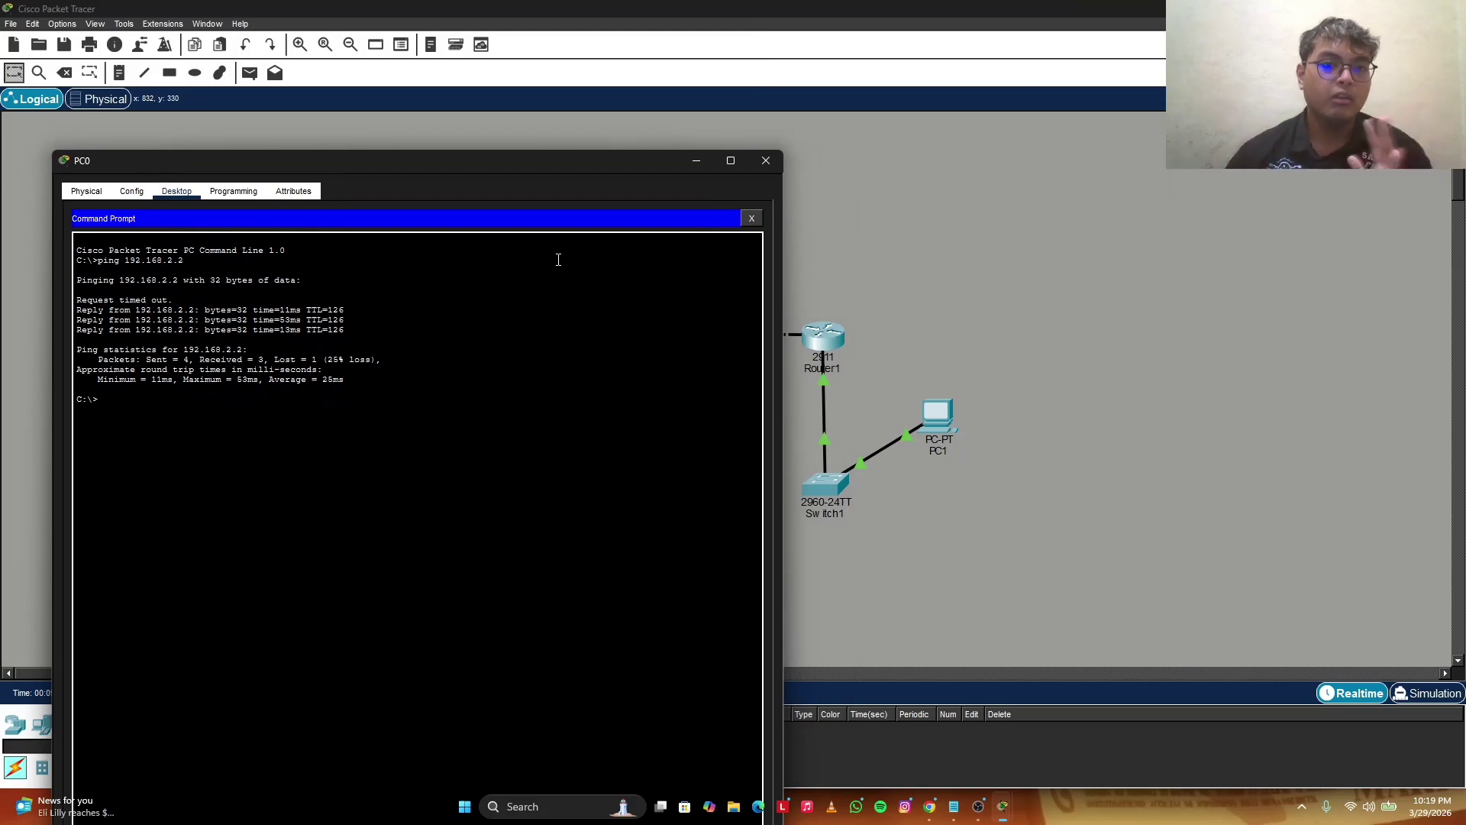
double_click(575, 165)
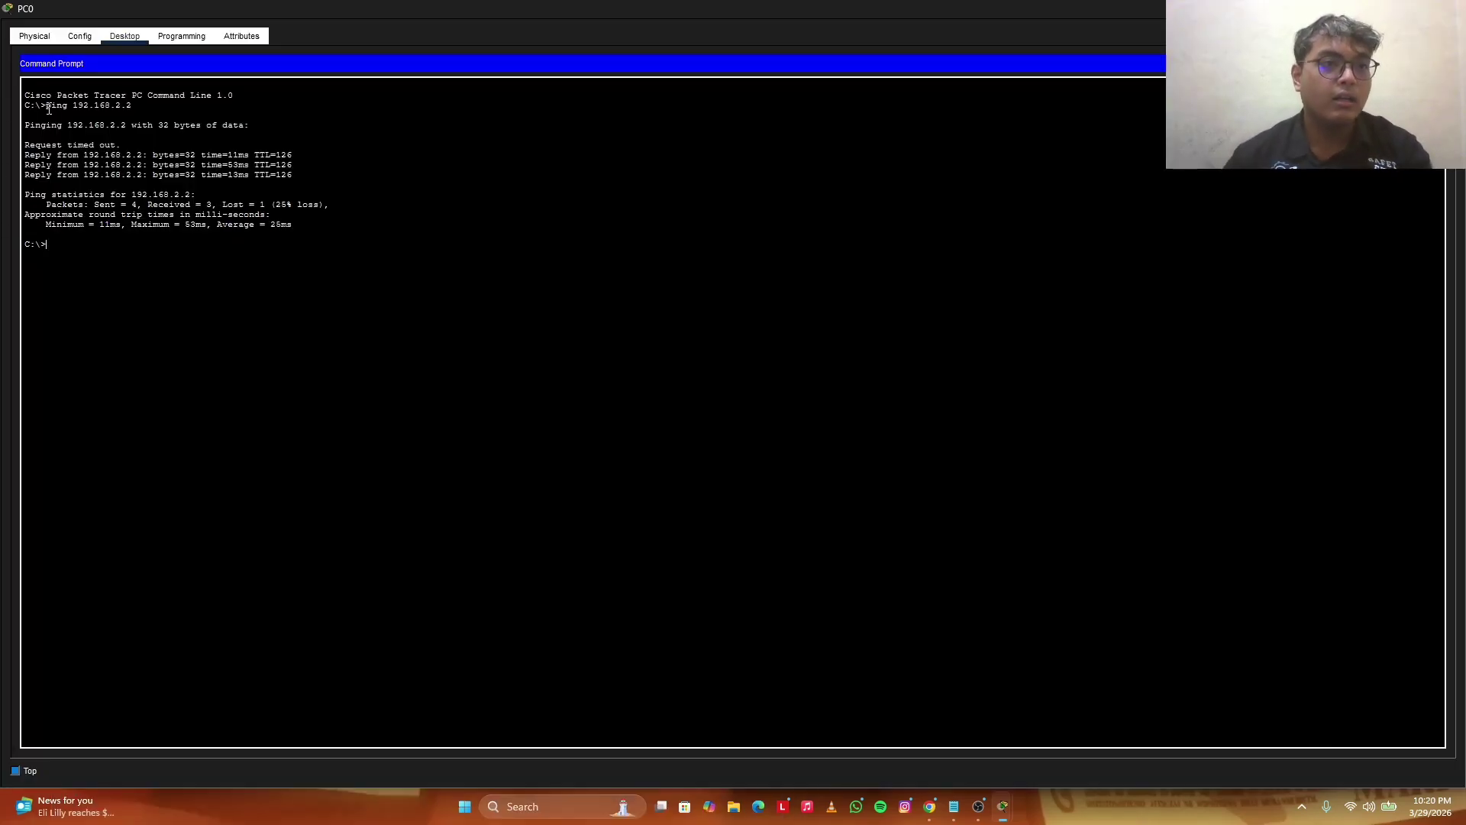
left_click_drag(47, 107, 121, 115)
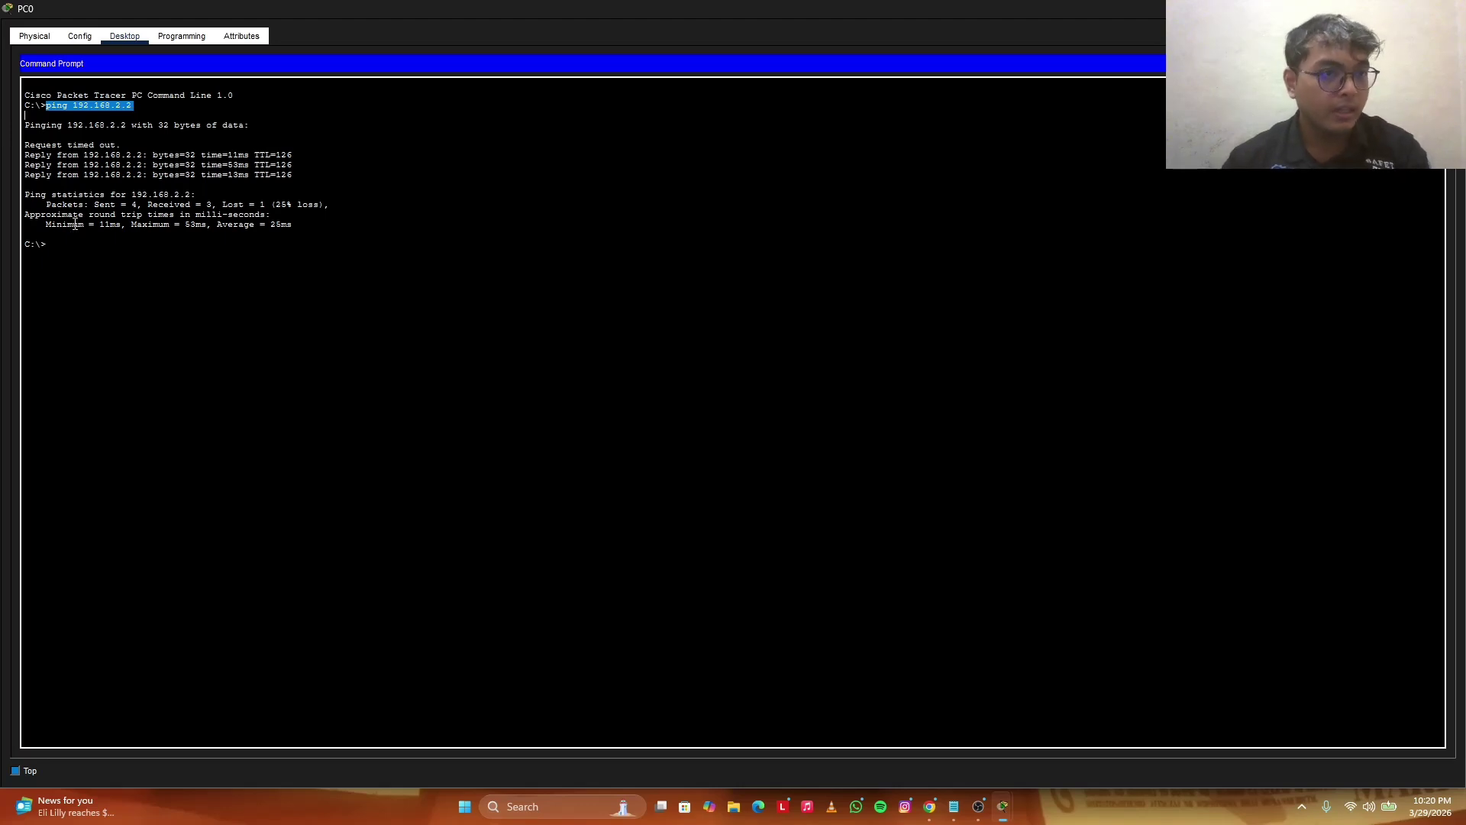
left_click_drag(134, 144, 25, 147)
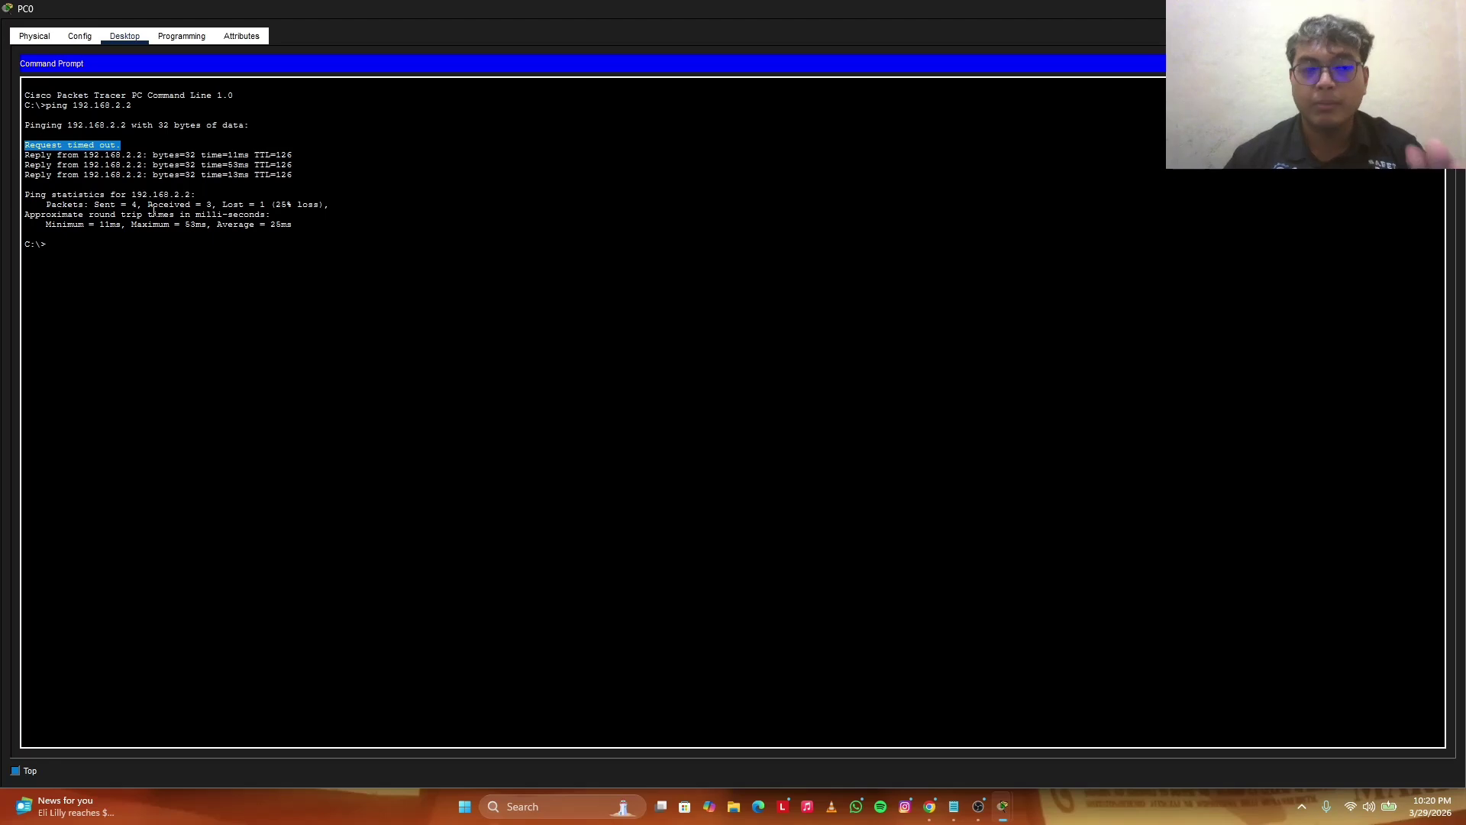
left_click(151, 259)
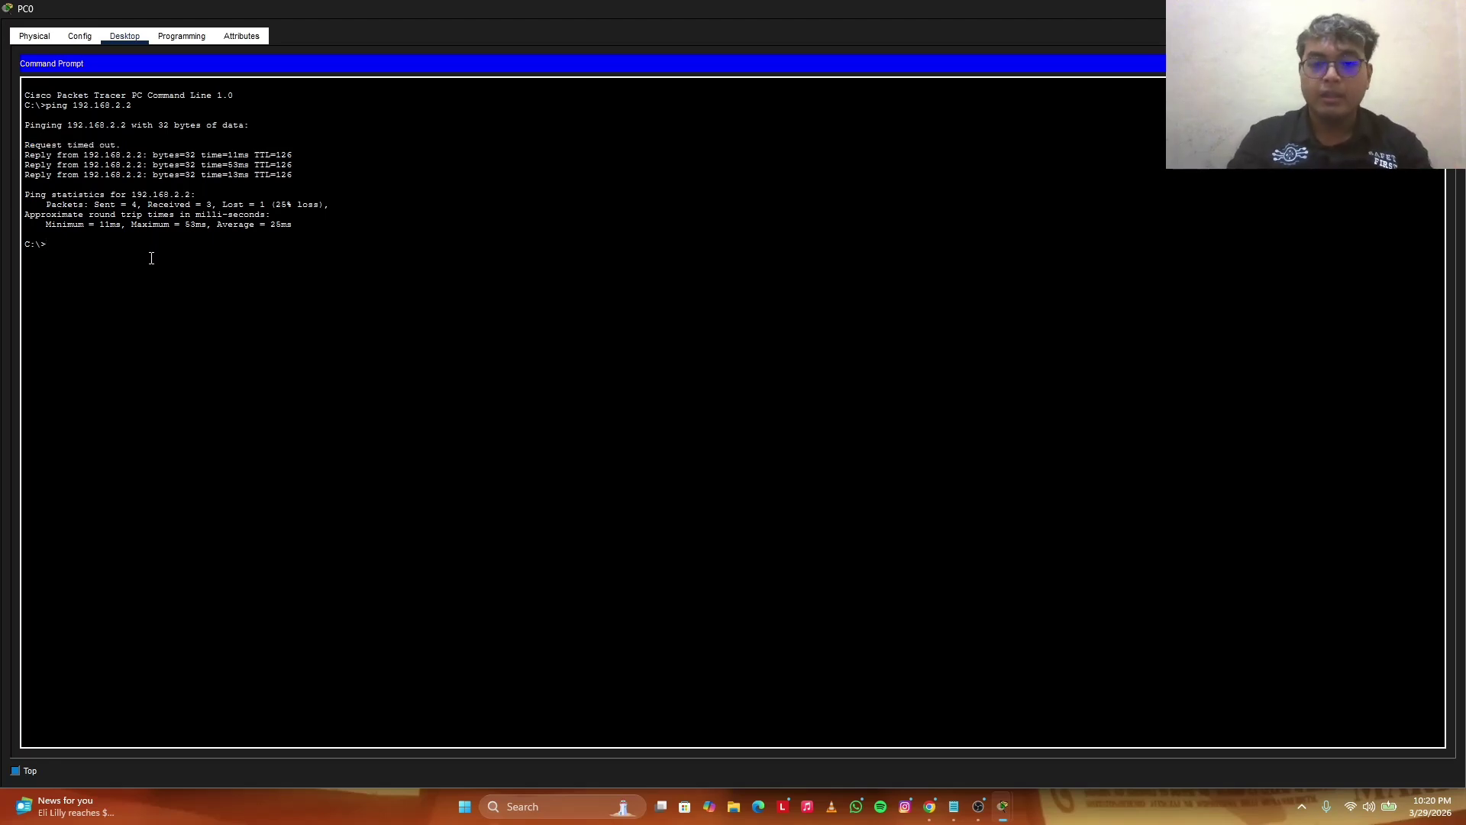
Repeat the ping to 192.168.2.2 from PC0 to recheck connectivity after the first test.
type("pi")
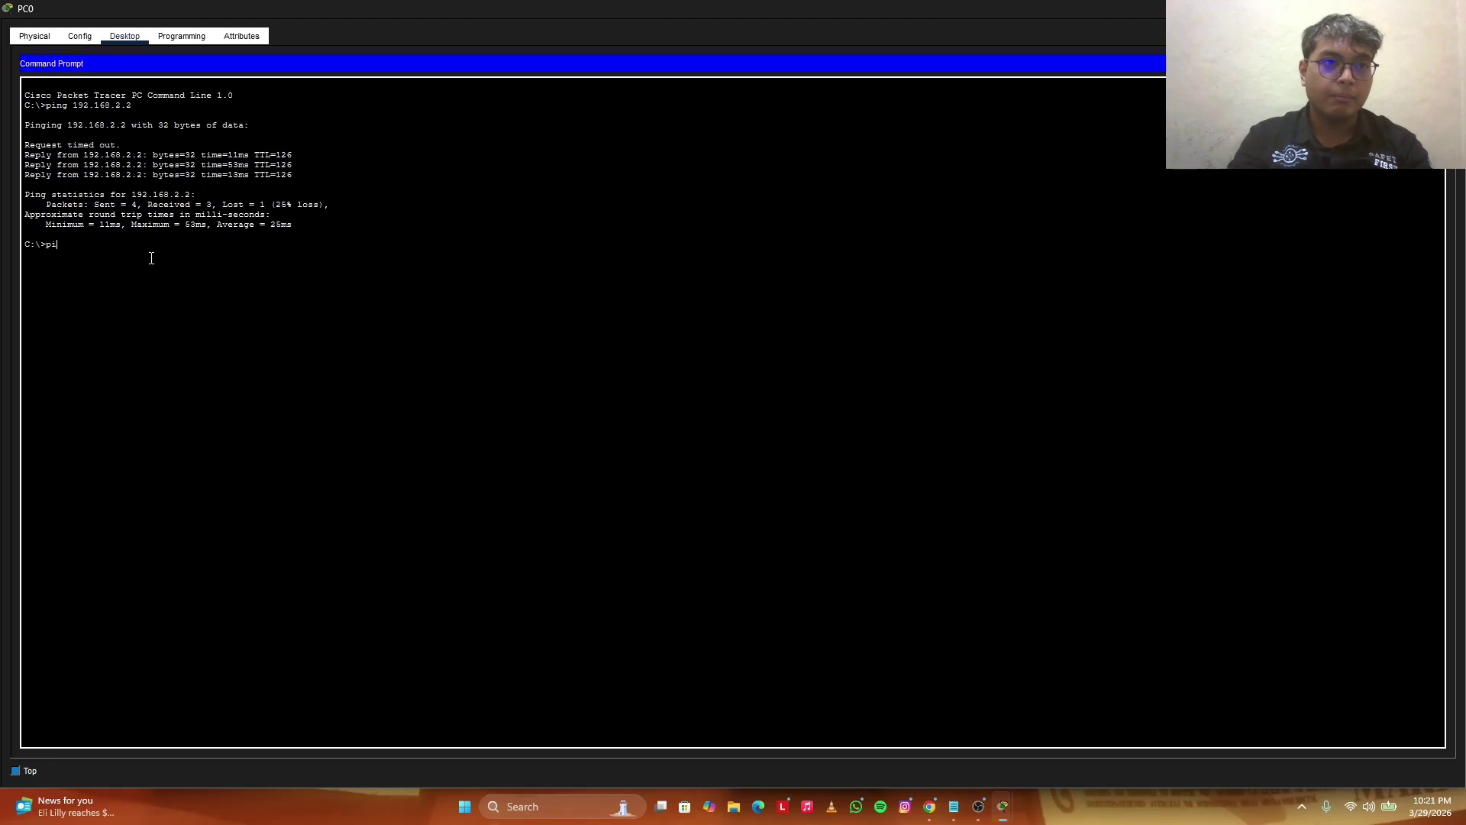
type("ng 192")
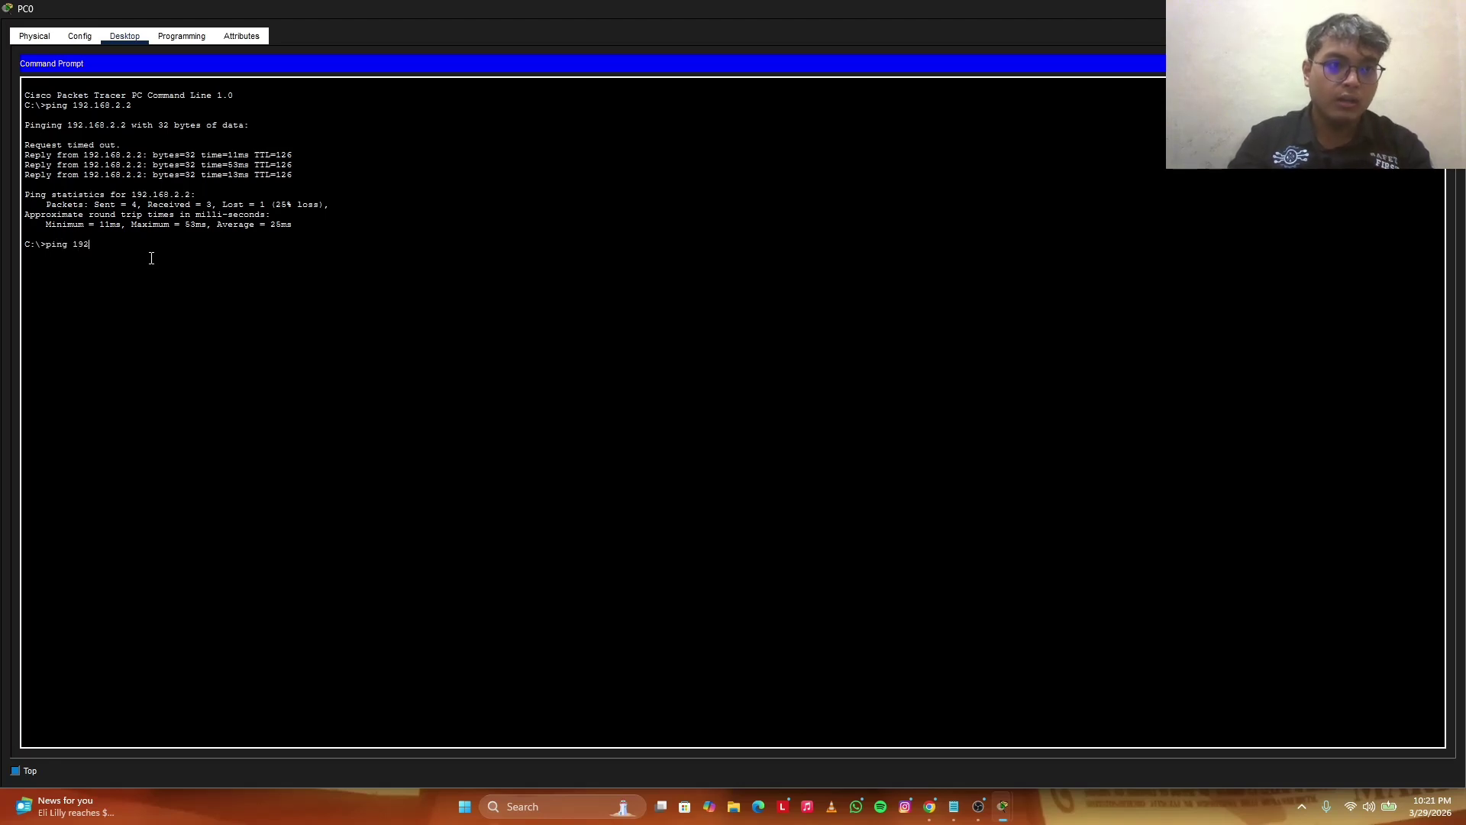
type(".168.")
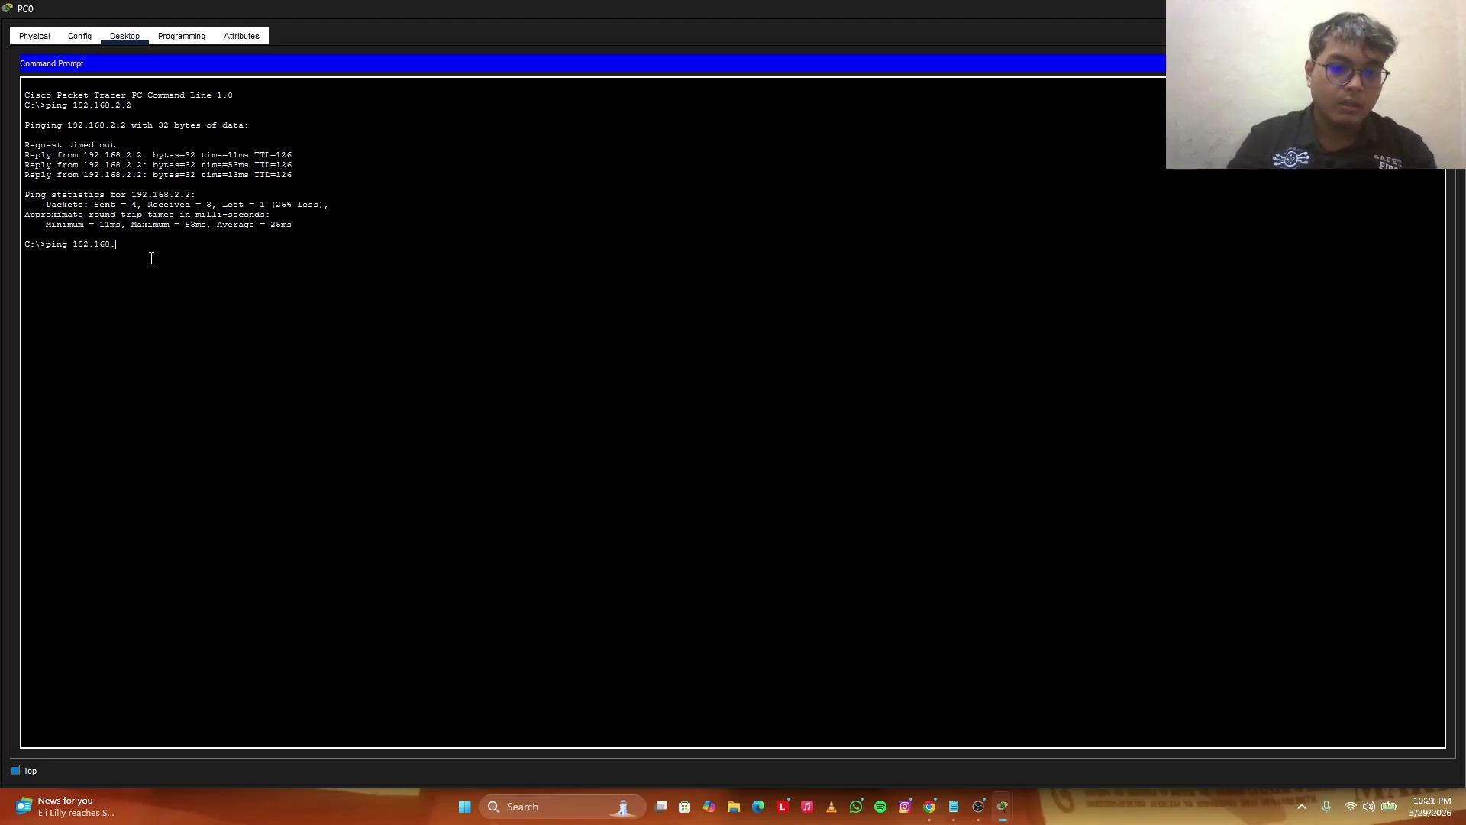
type("2.2")
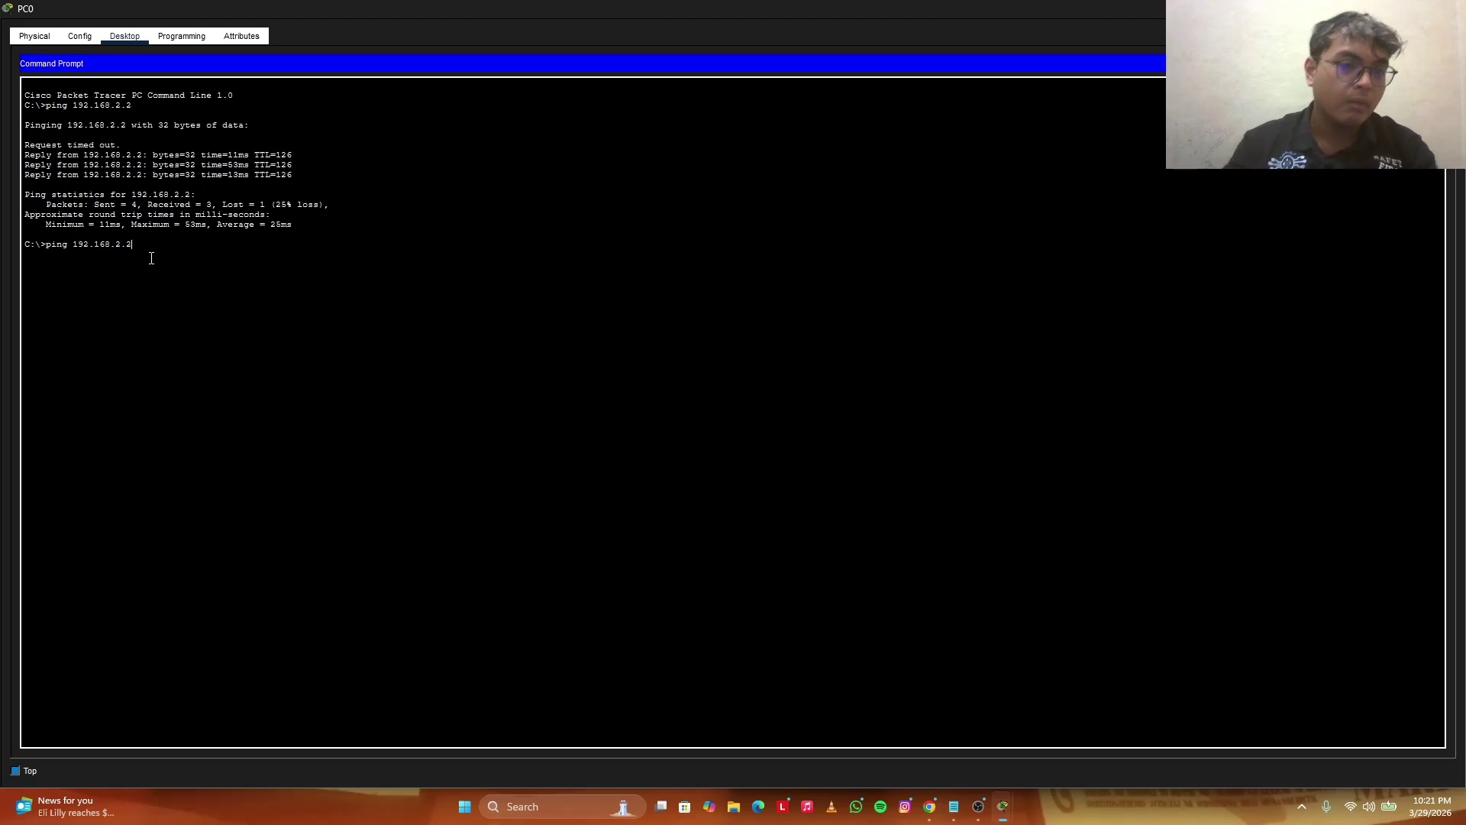
left_click_drag(121, 147, 23, 148)
left_click(173, 247)
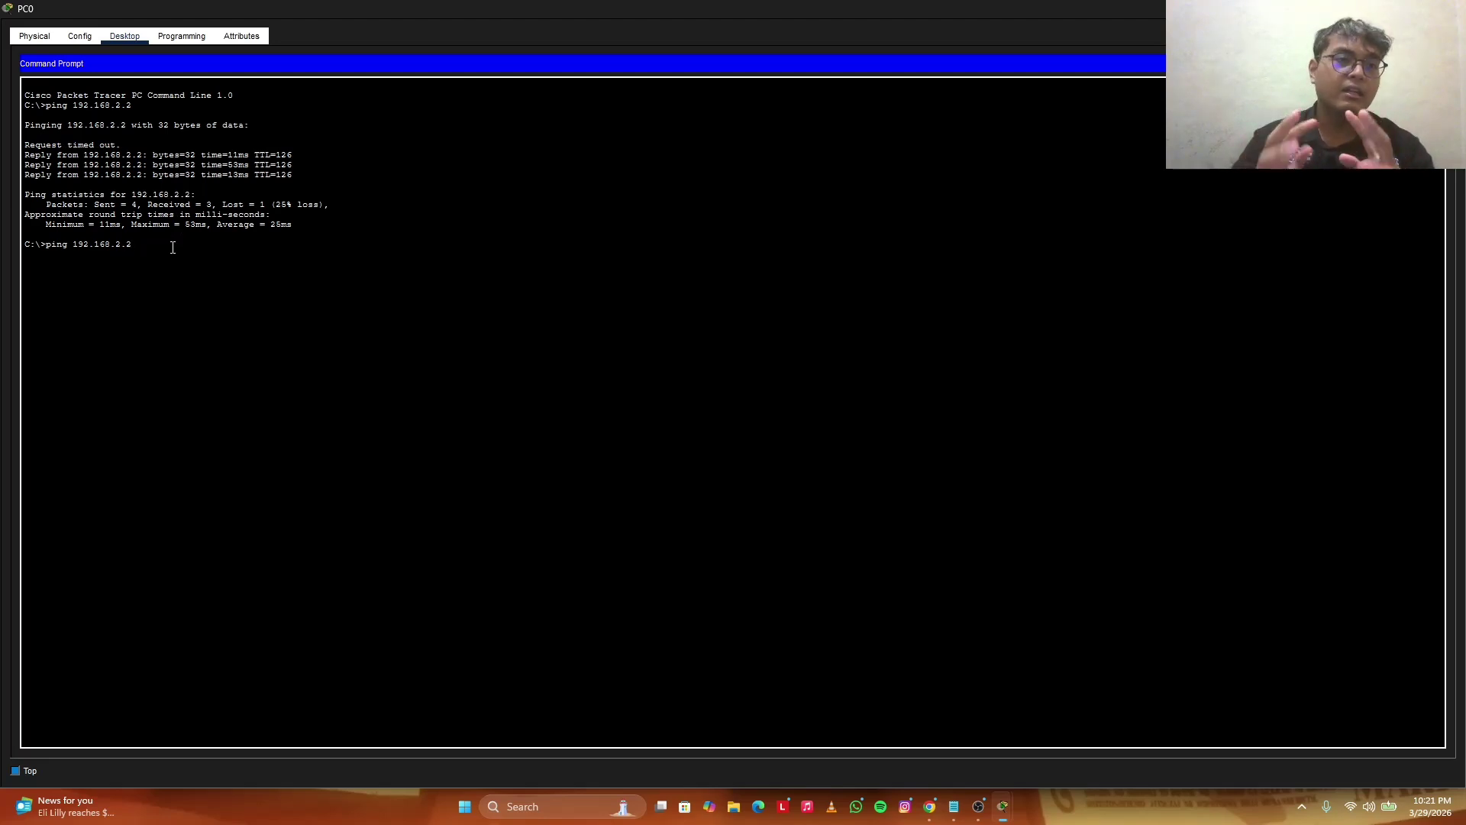
key("Return")
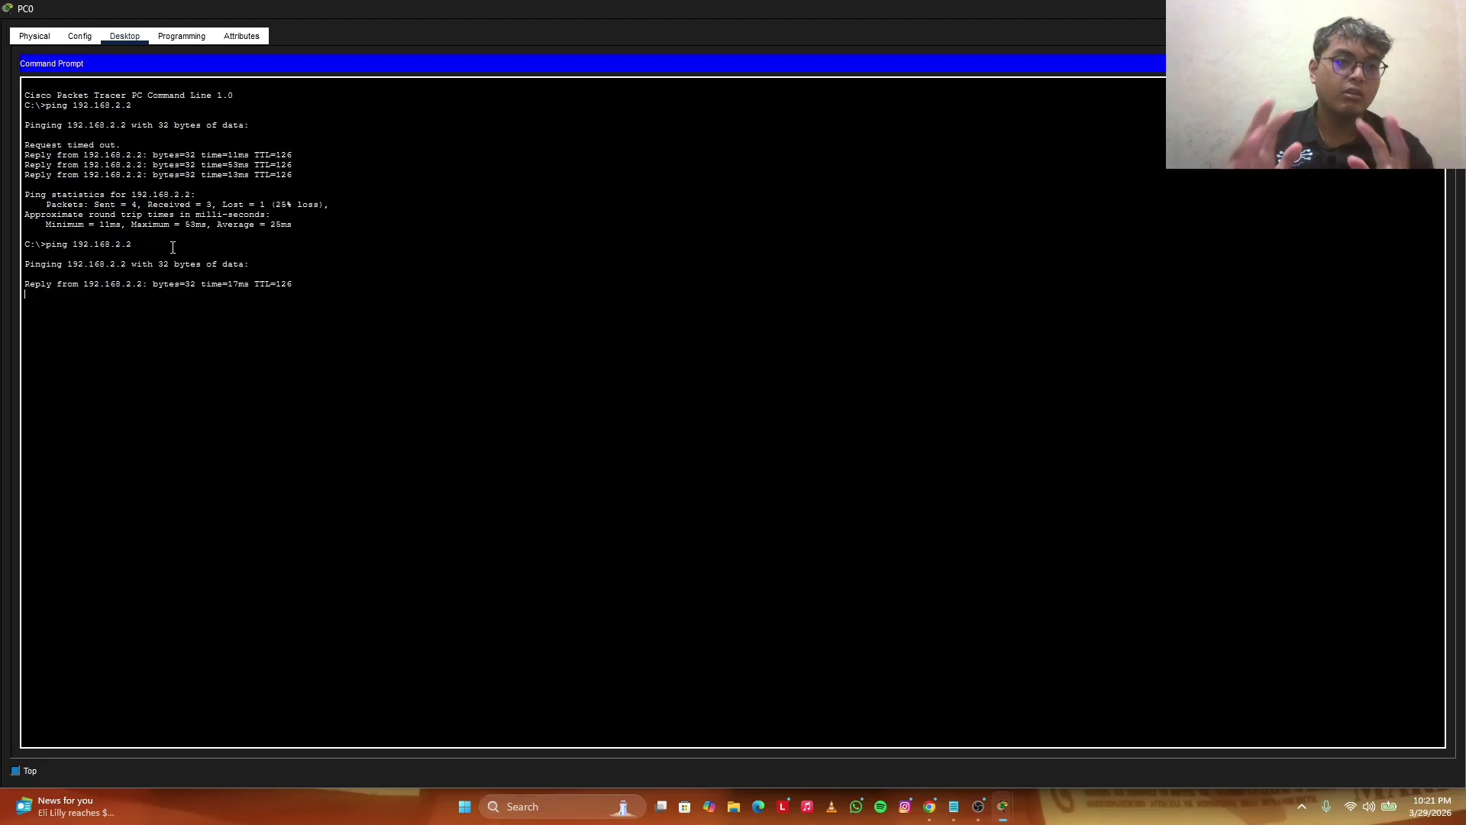